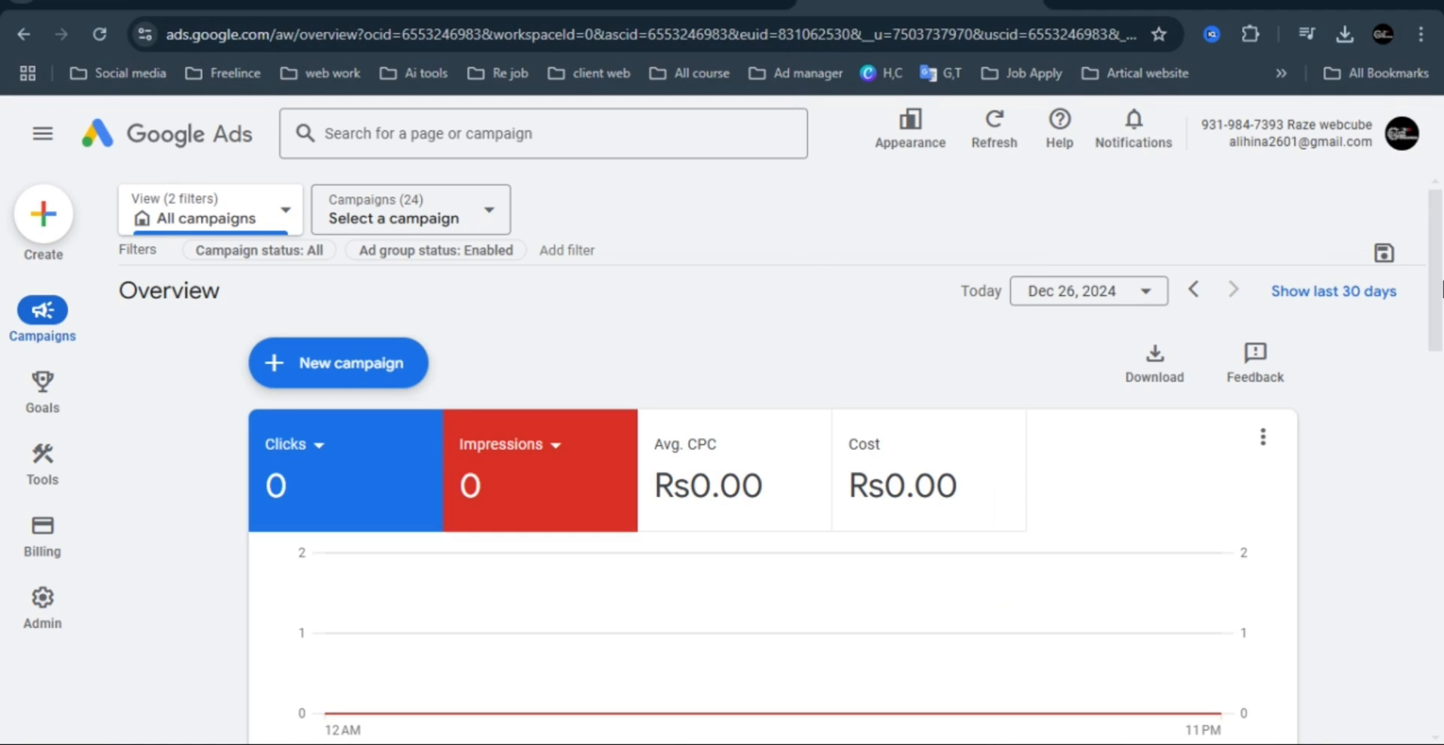
Start creating a new campaign and choose Sales as its objective.
scroll(752, 301, "down", 2)
scroll(451, 225, "up", 2)
left_click(43, 218)
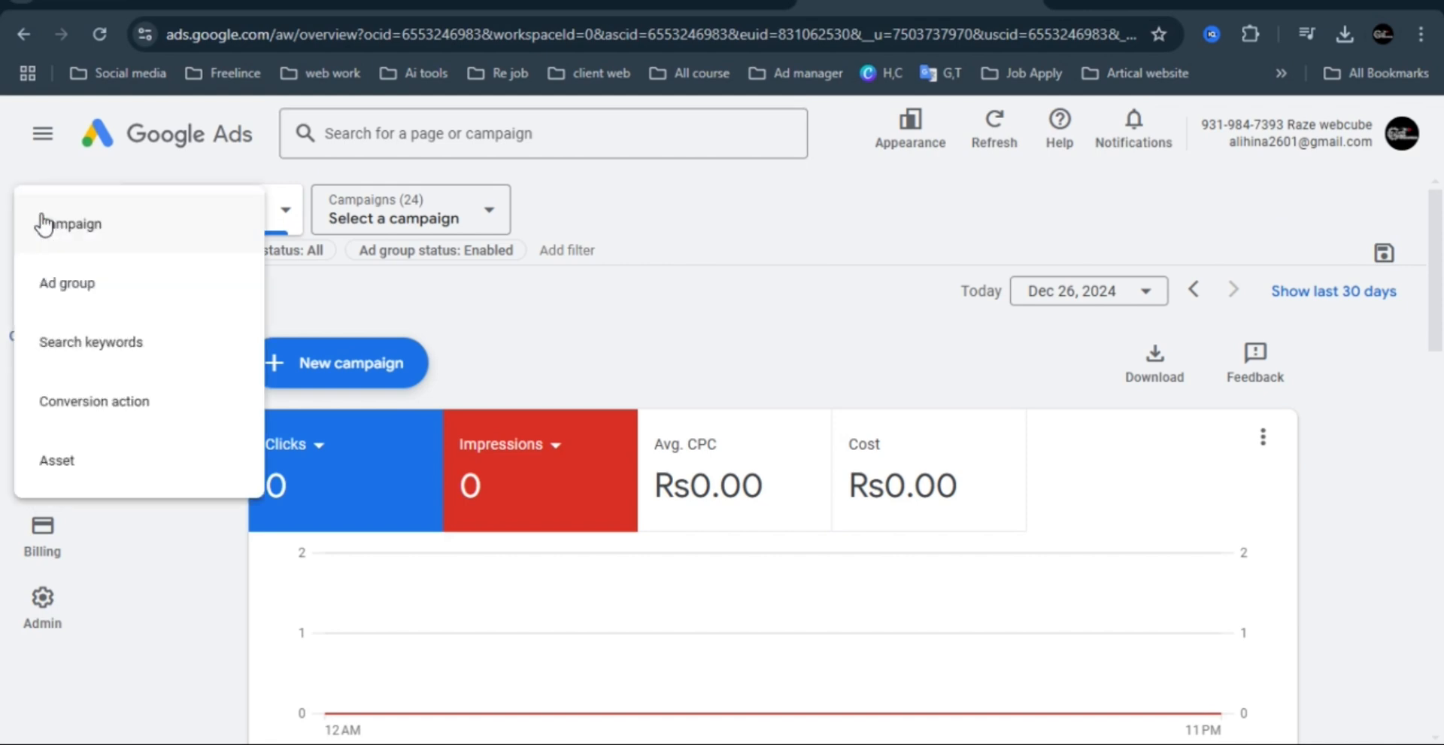
left_click(89, 228)
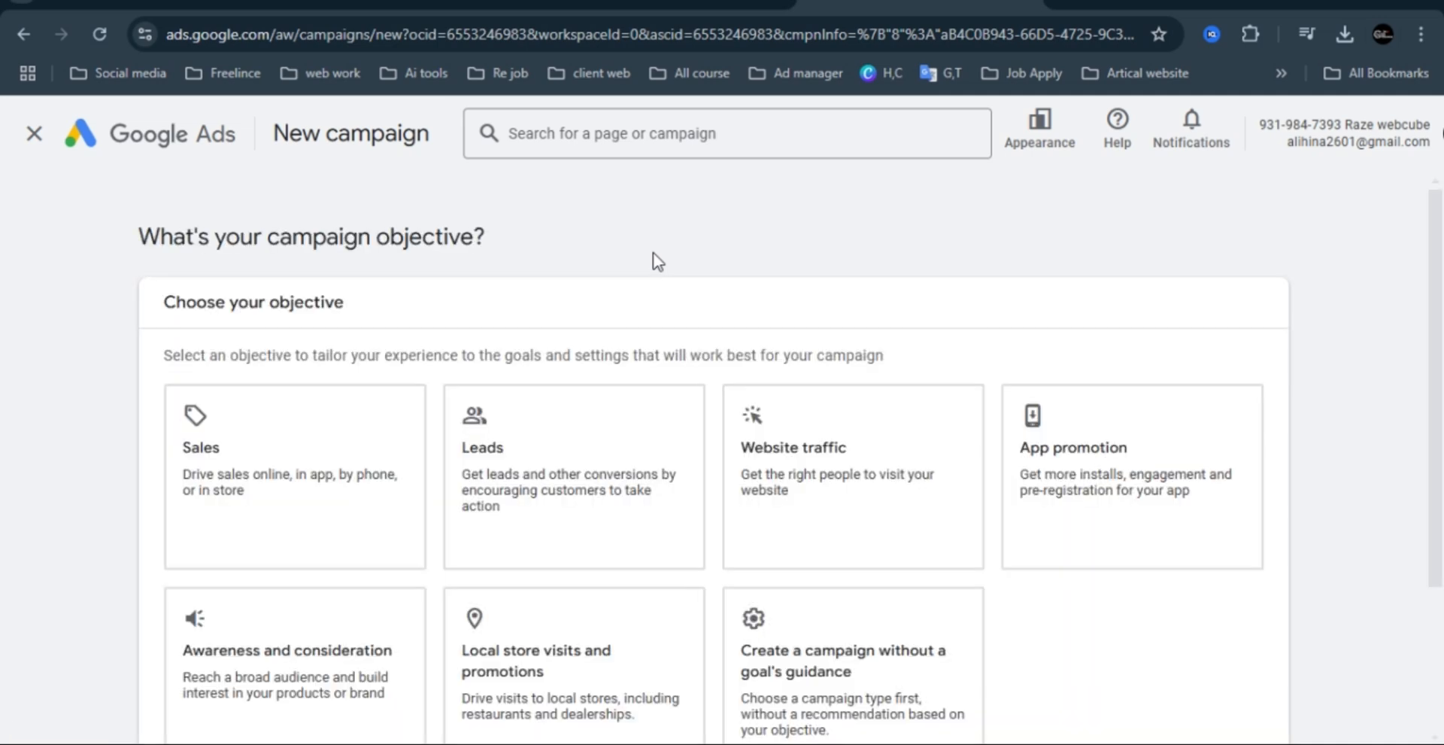
scroll(1003, 348, "down", 1)
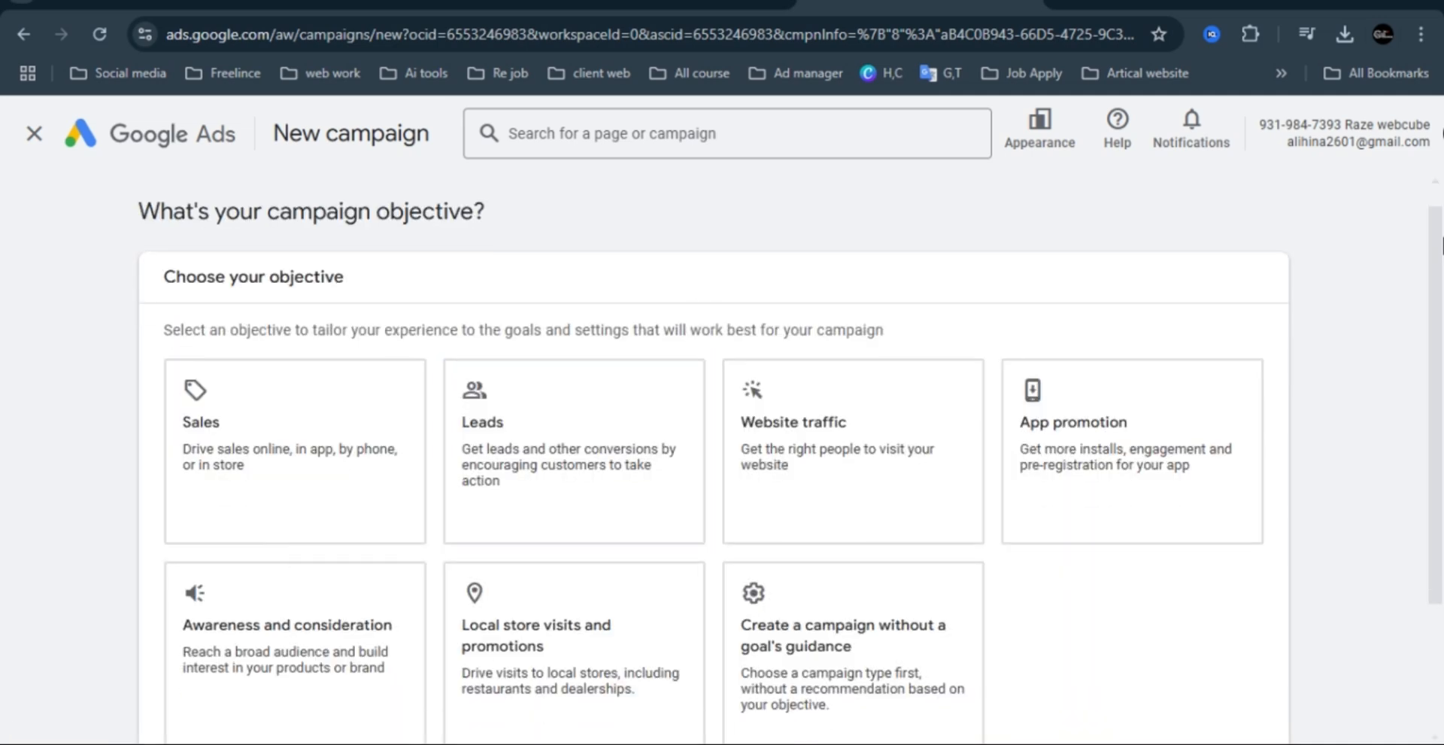
scroll(832, 326, "down", 1)
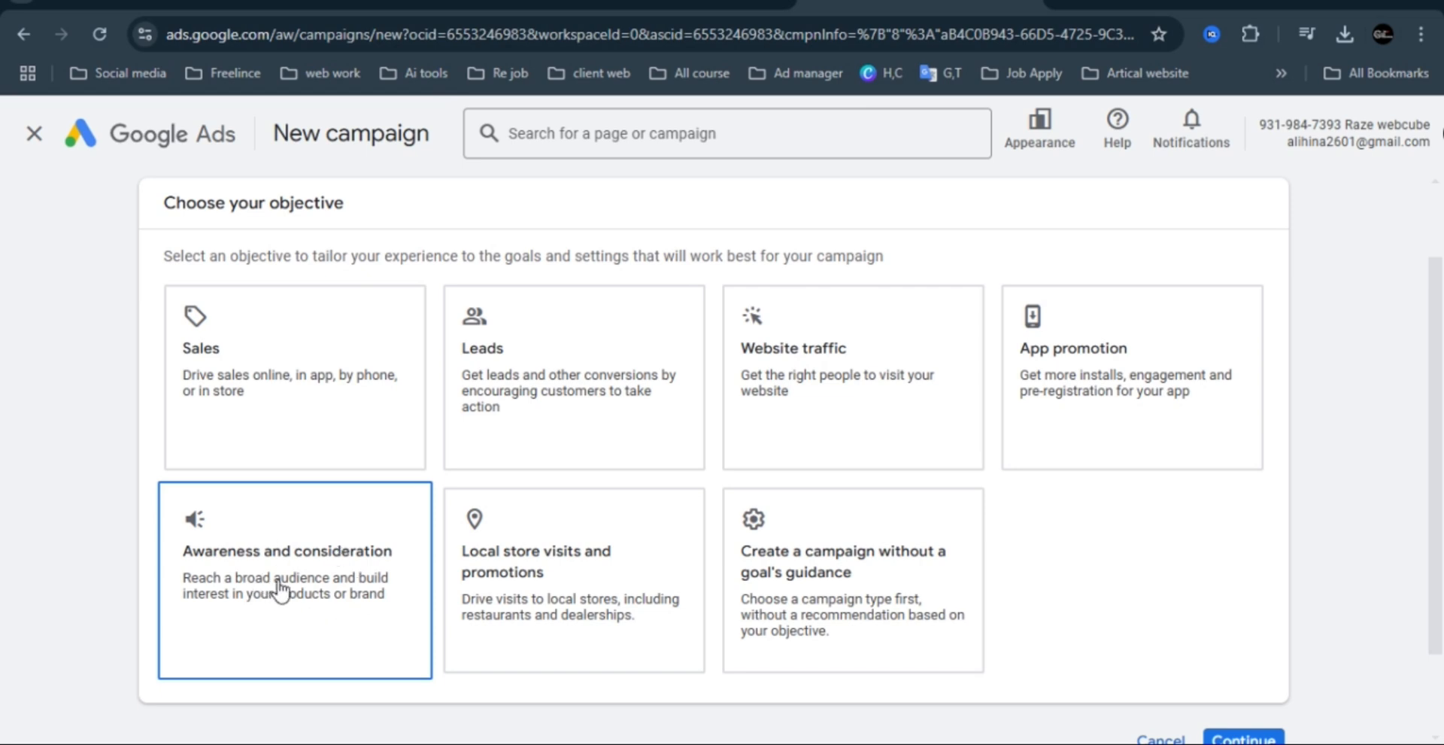
left_click(280, 376)
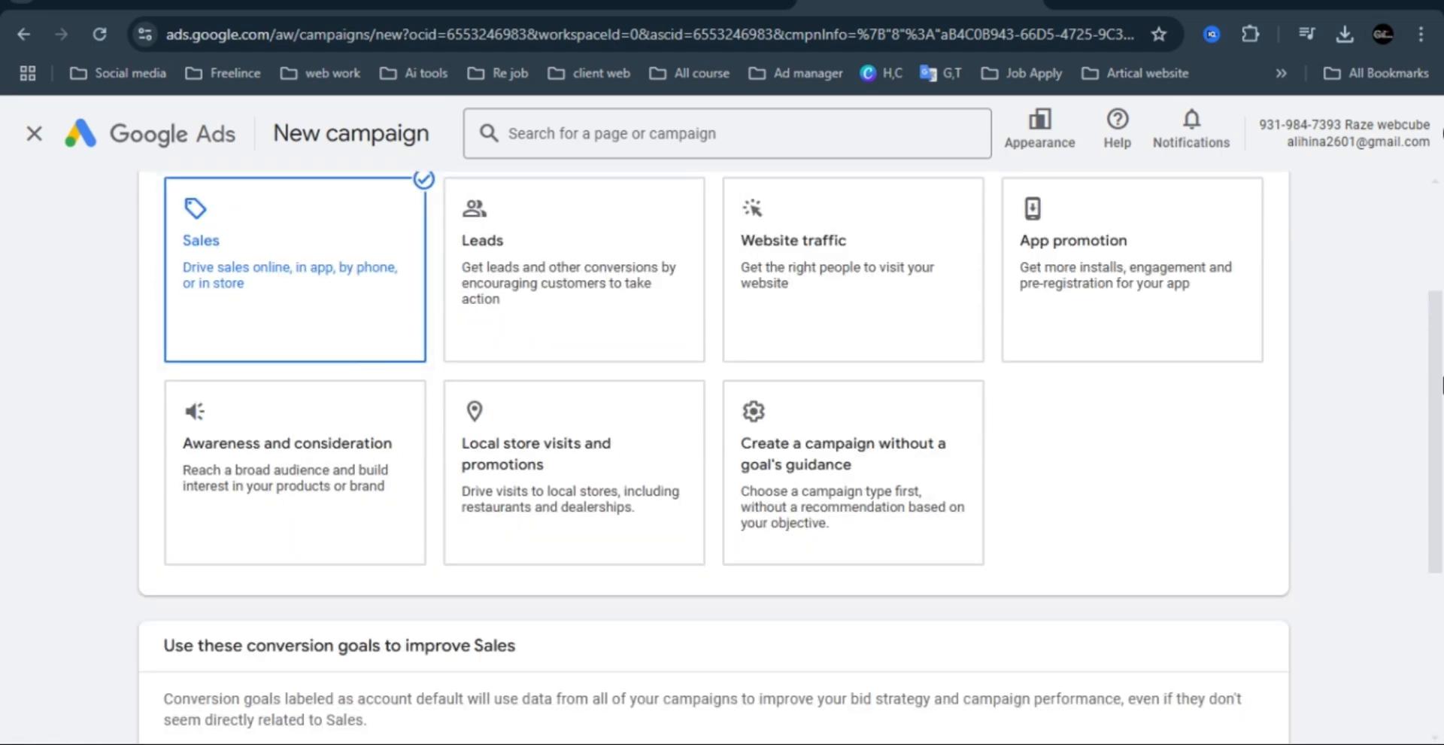
Add Engagements and Phone call leads to the campaign's conversion goals.
left_click_drag(1440, 353, 1443, 558)
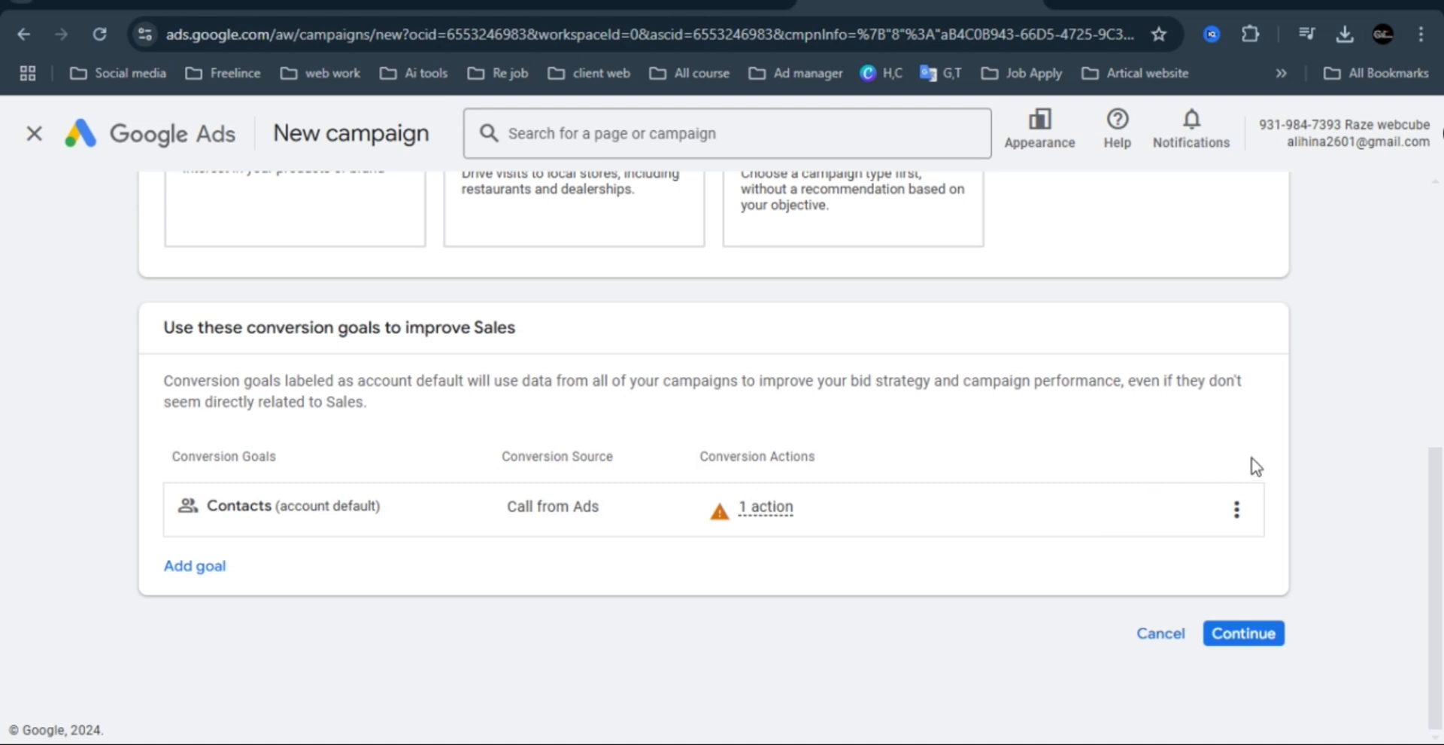
left_click(1236, 510)
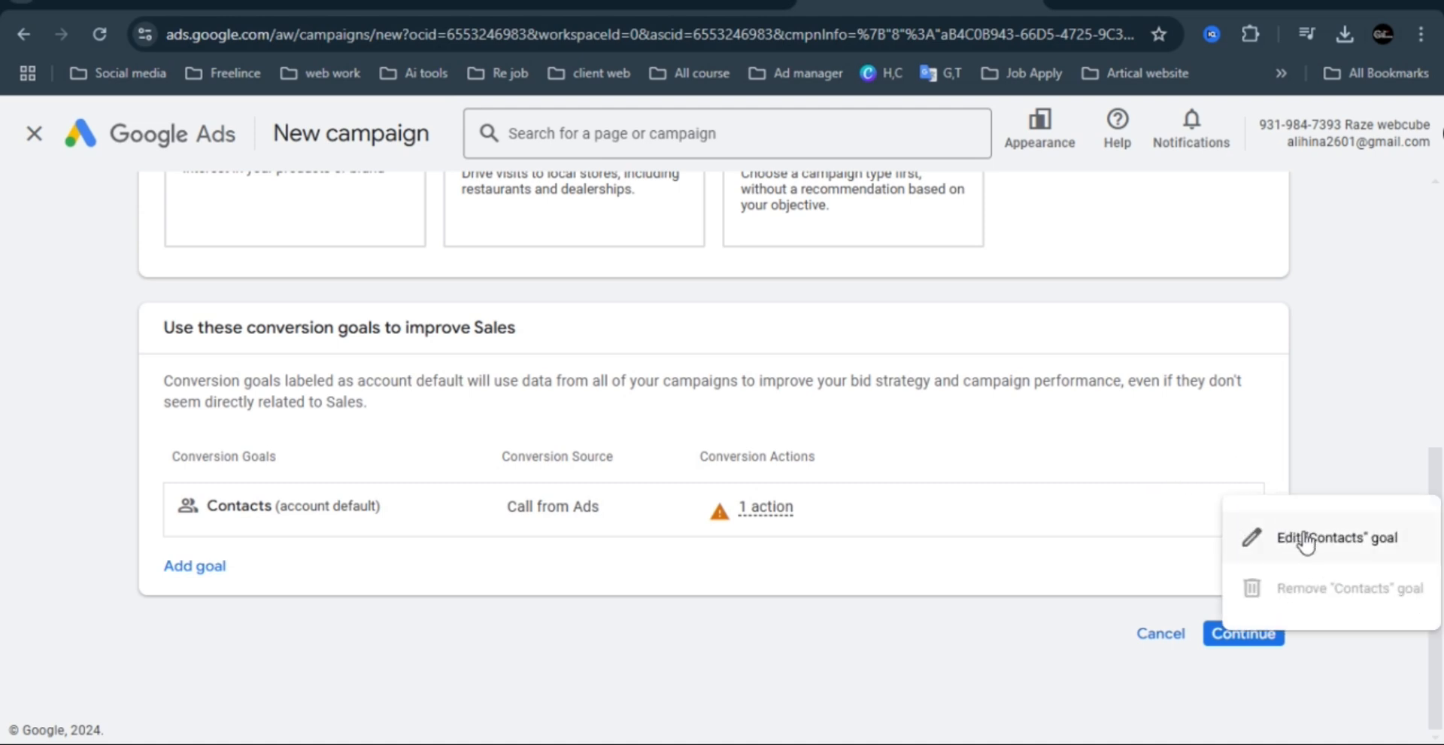
left_click(197, 564)
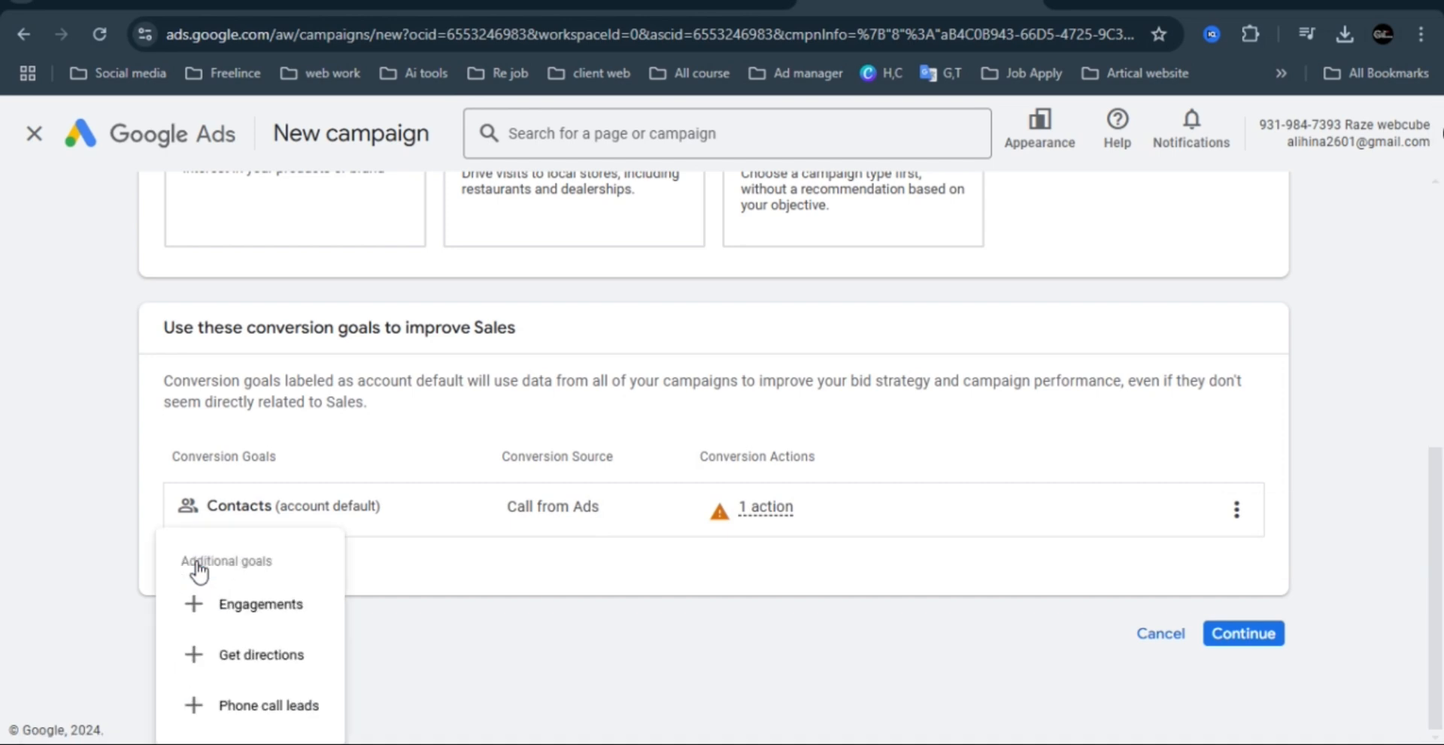
left_click(256, 606)
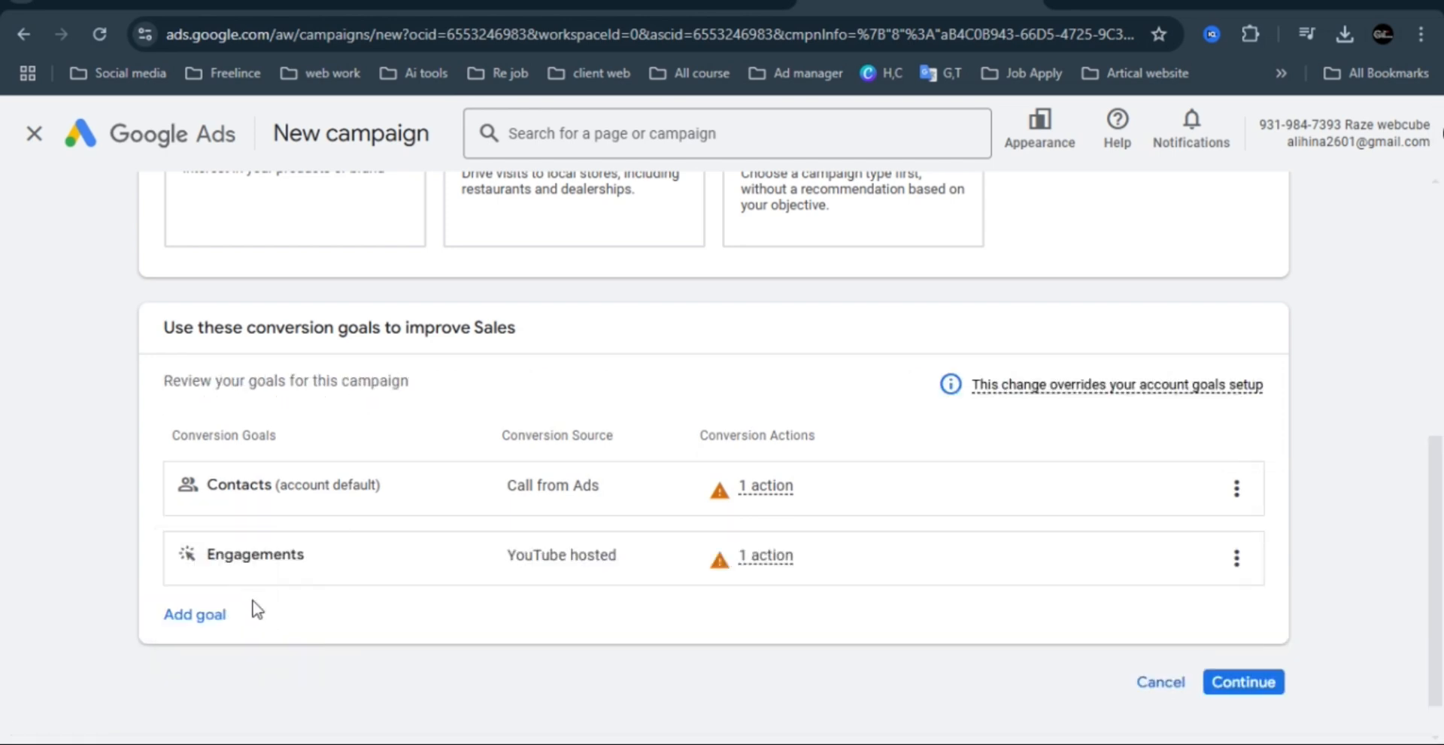
left_click(204, 614)
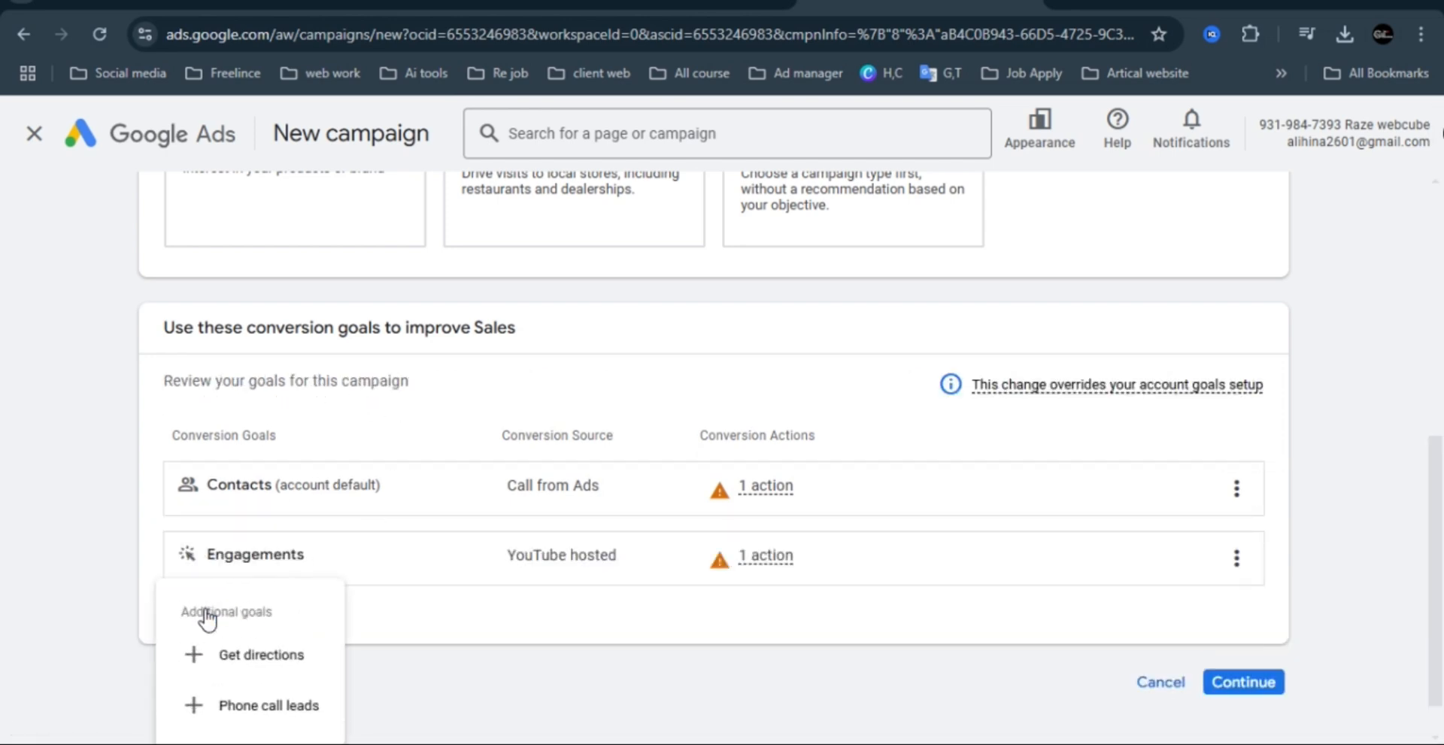
left_click(237, 707)
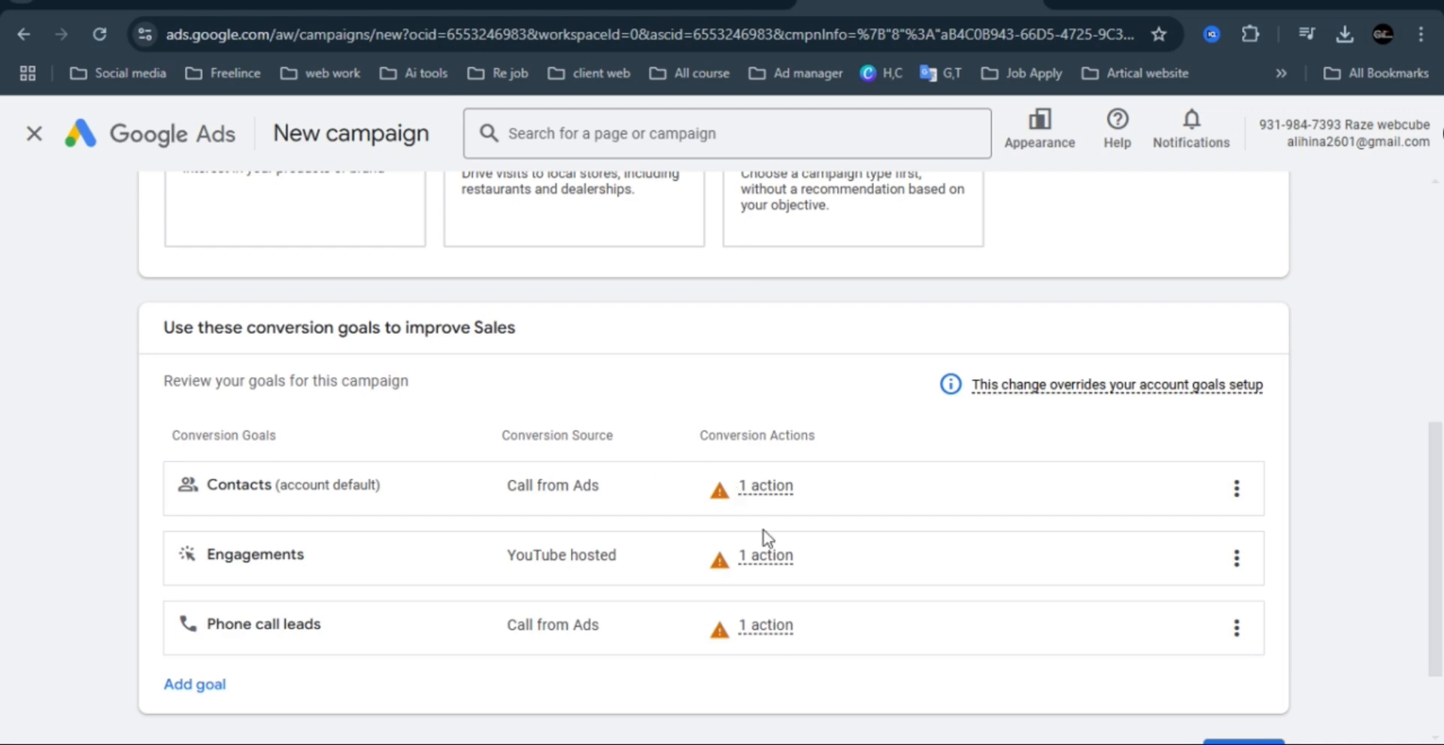
Remove the Contacts and Engagements conversion goals from the campaign and continue to the campaign type selection.
left_click(1237, 488)
left_click(1293, 571)
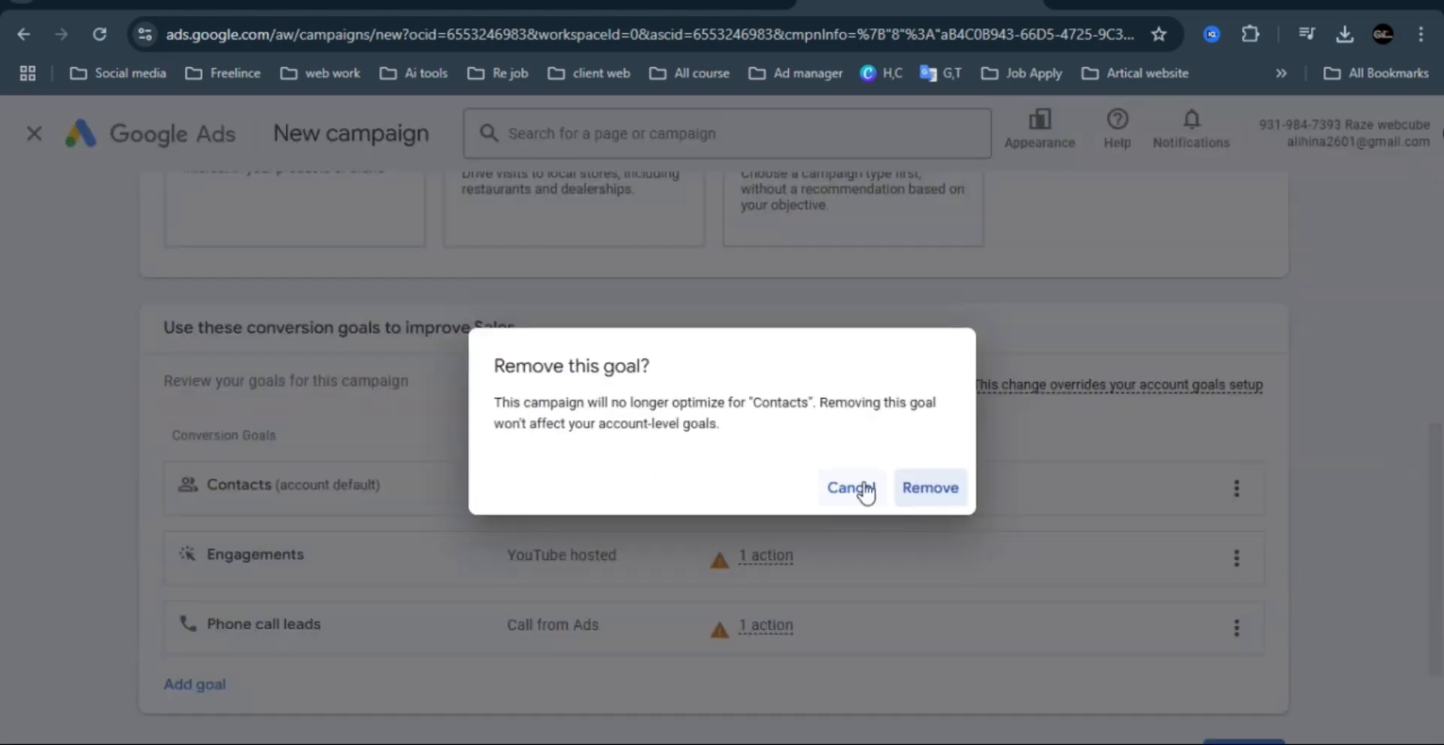
left_click(929, 488)
mouse_move(765, 487)
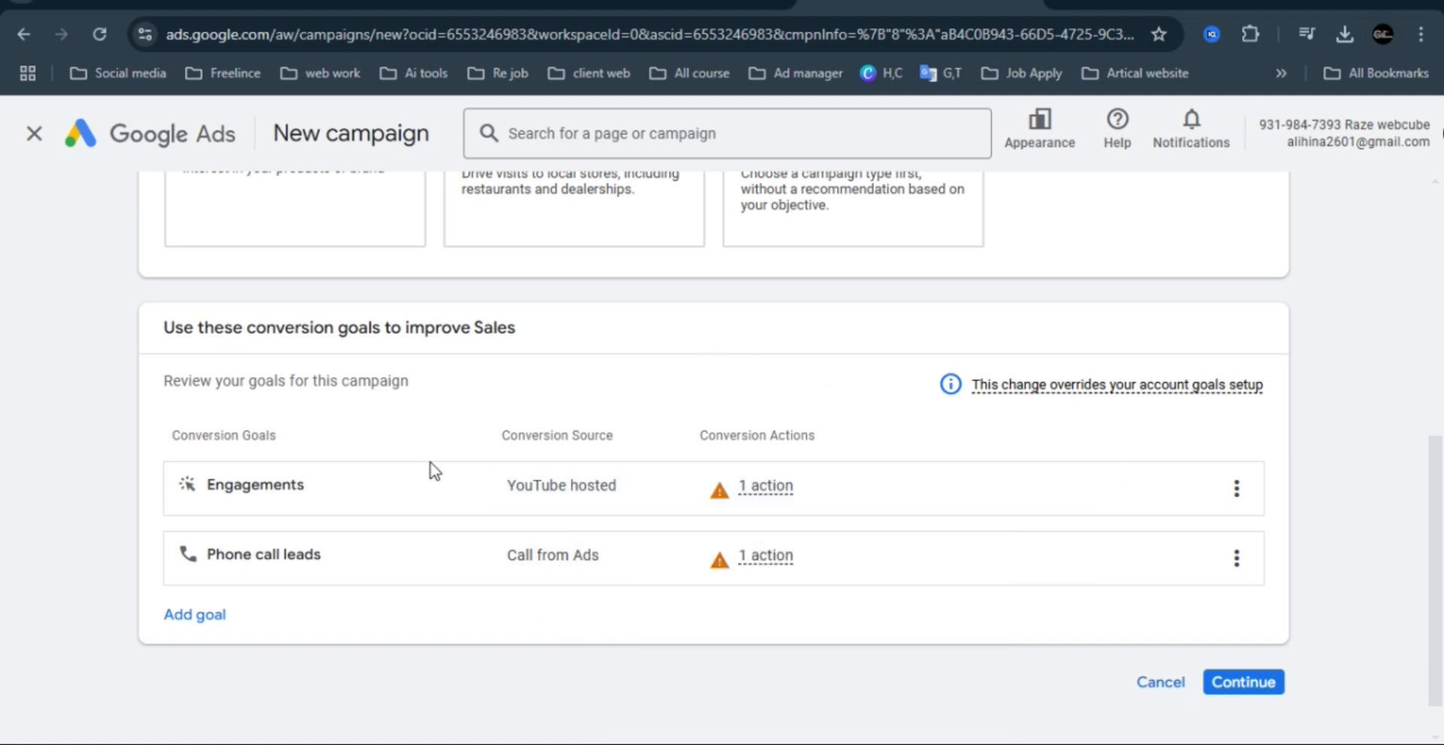
left_click(1241, 491)
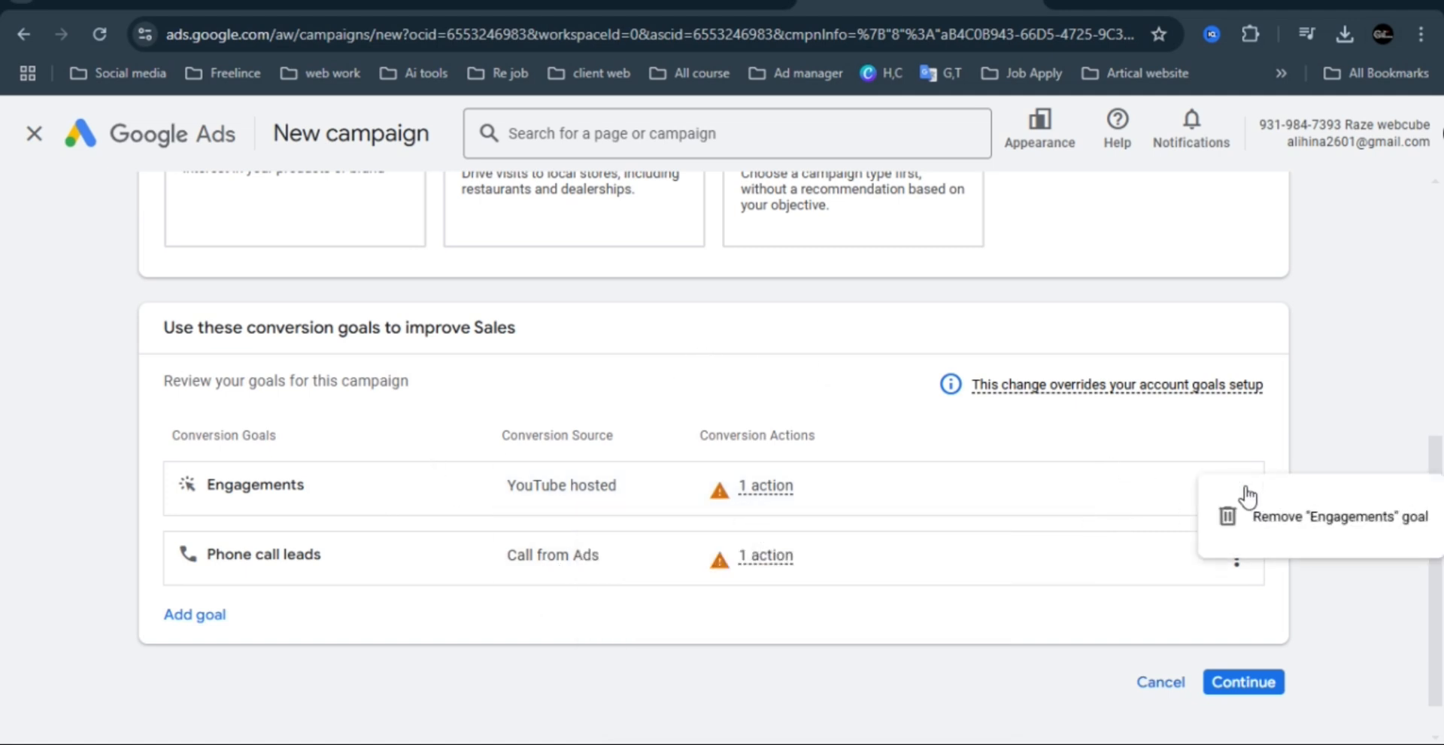
left_click(1267, 511)
left_click(929, 488)
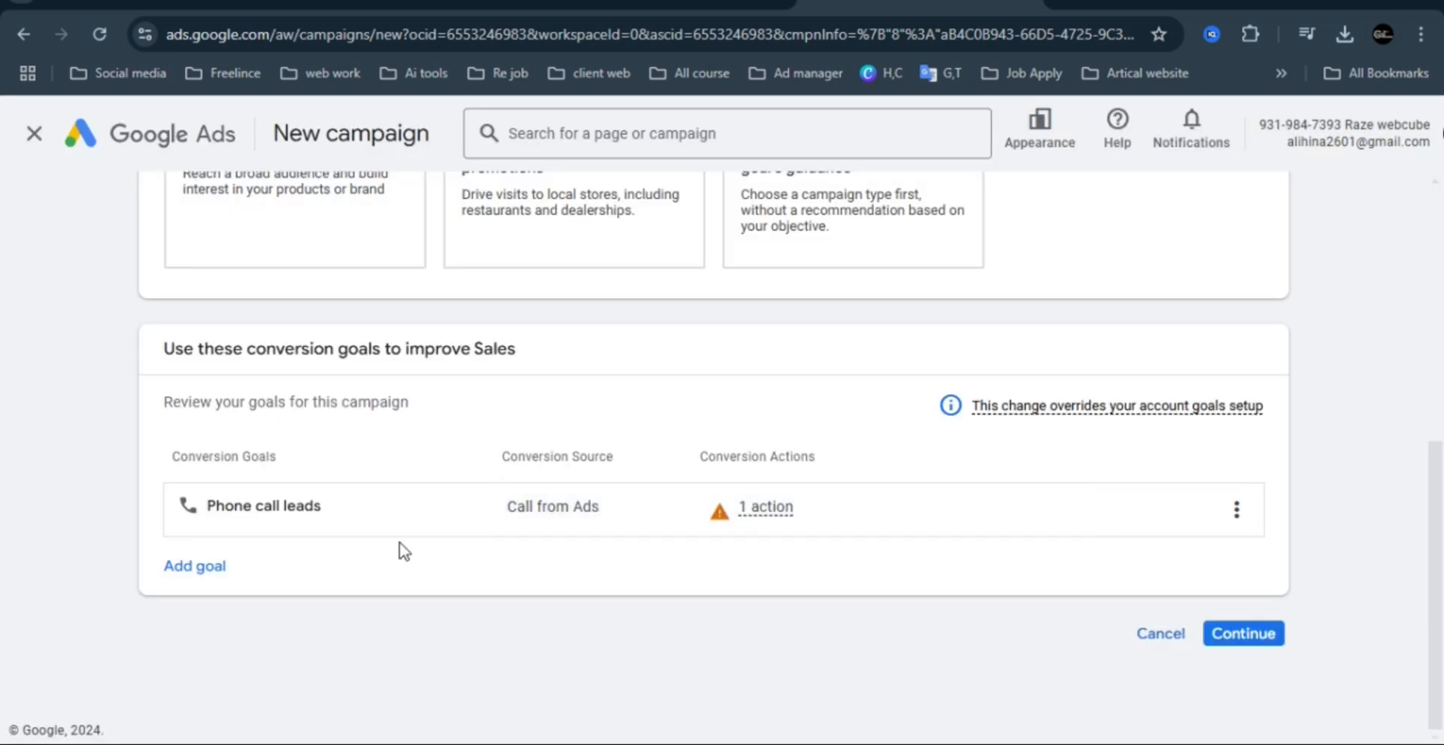
left_click(1255, 637)
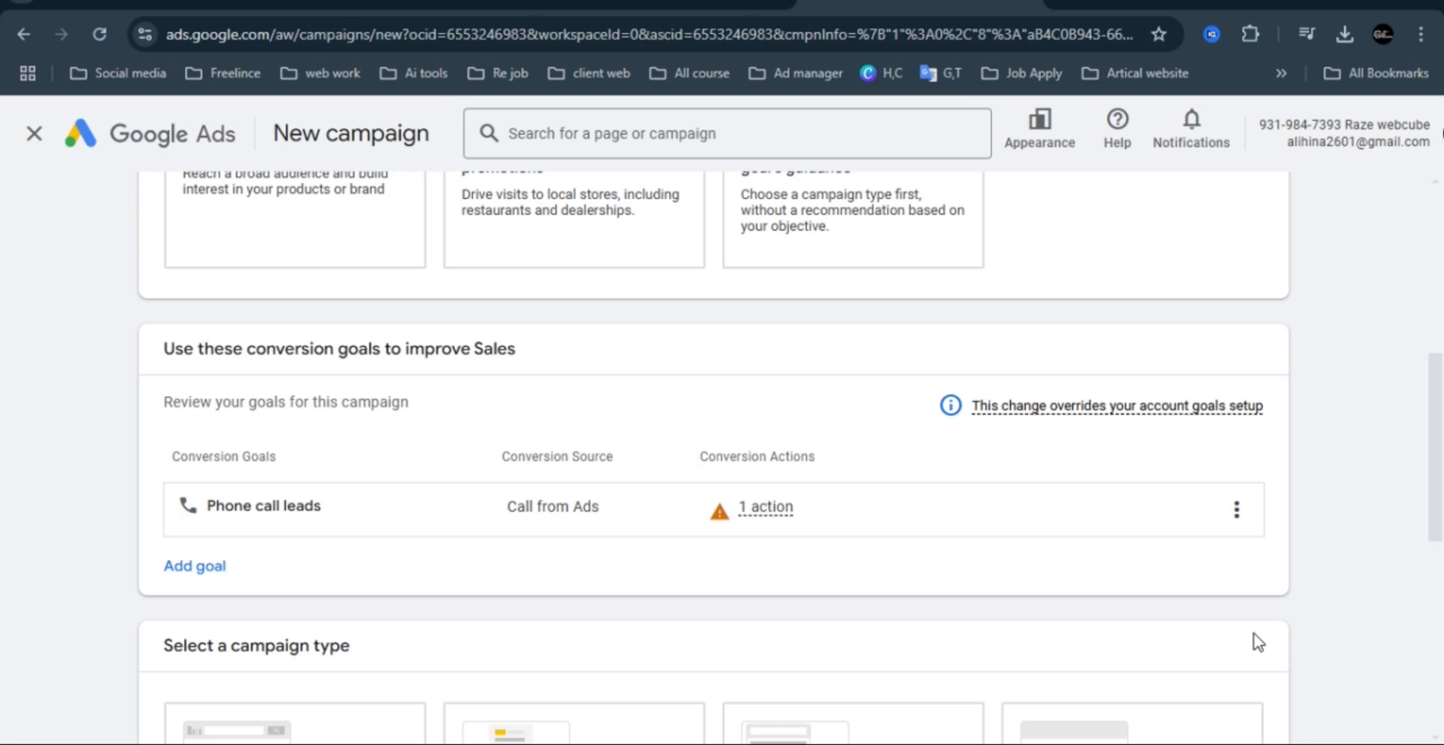
Choose Performance Max as the campaign type.
left_click_drag(1442, 409, 1442, 545)
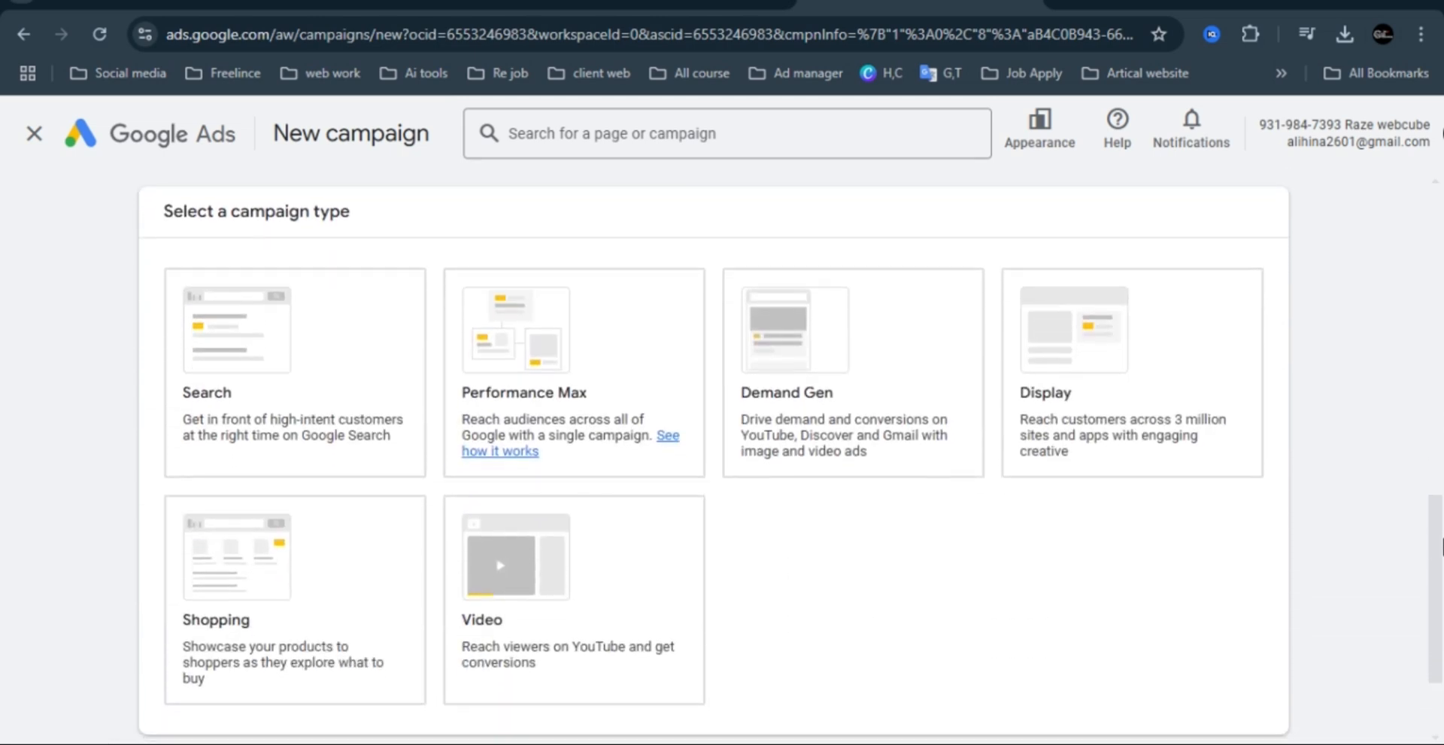
left_click(285, 428)
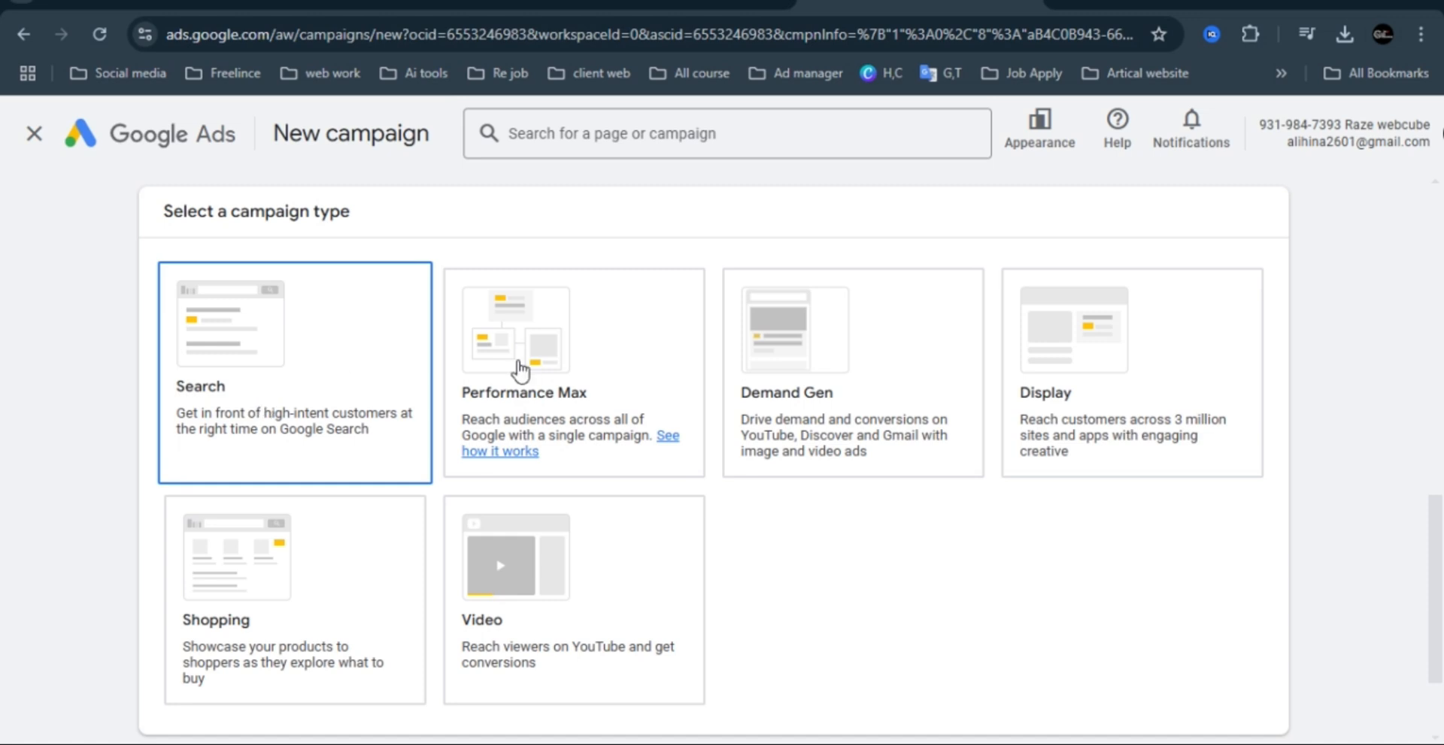
left_click(587, 364)
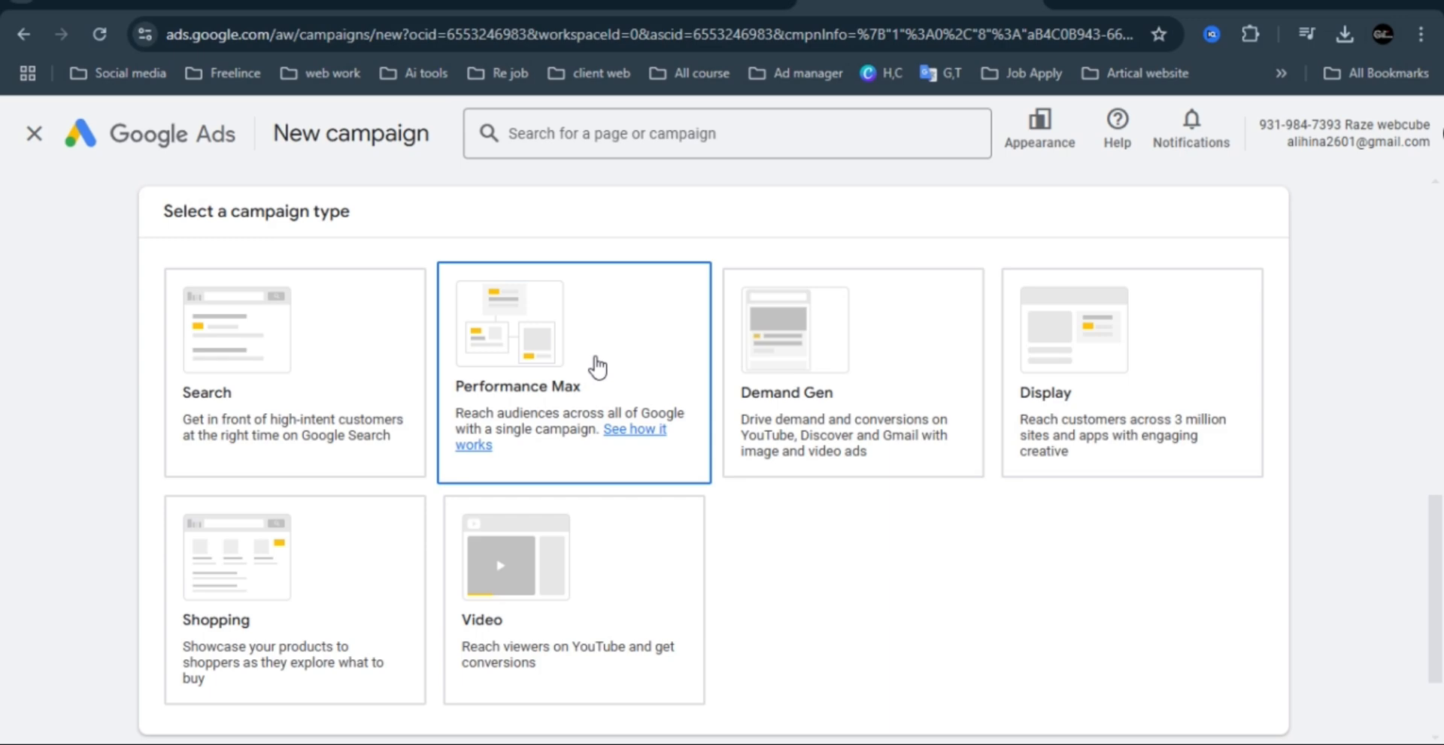
left_click(597, 365)
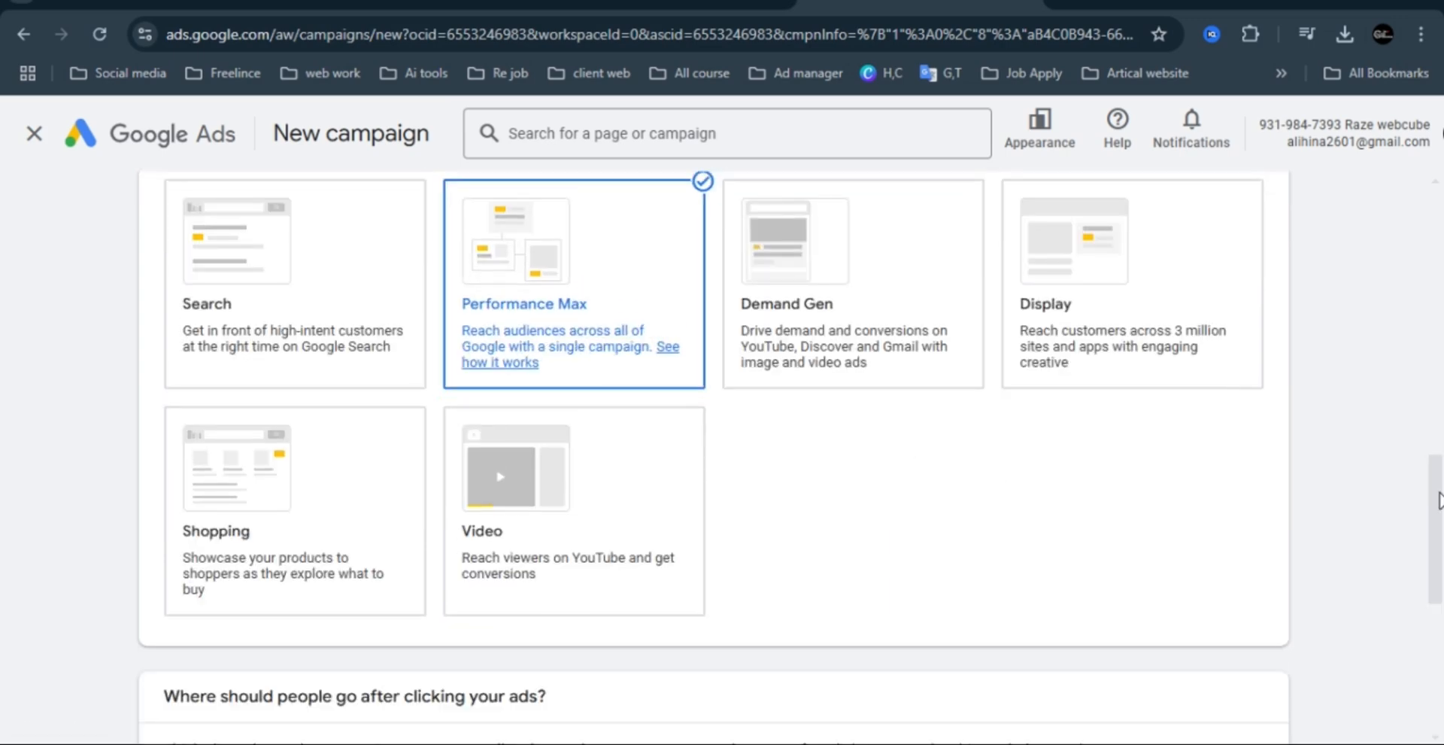
Continue with the default campaign name and no final URL, starting a new campaign instead of finishing the saved draft.
left_click_drag(1438, 500, 1438, 609)
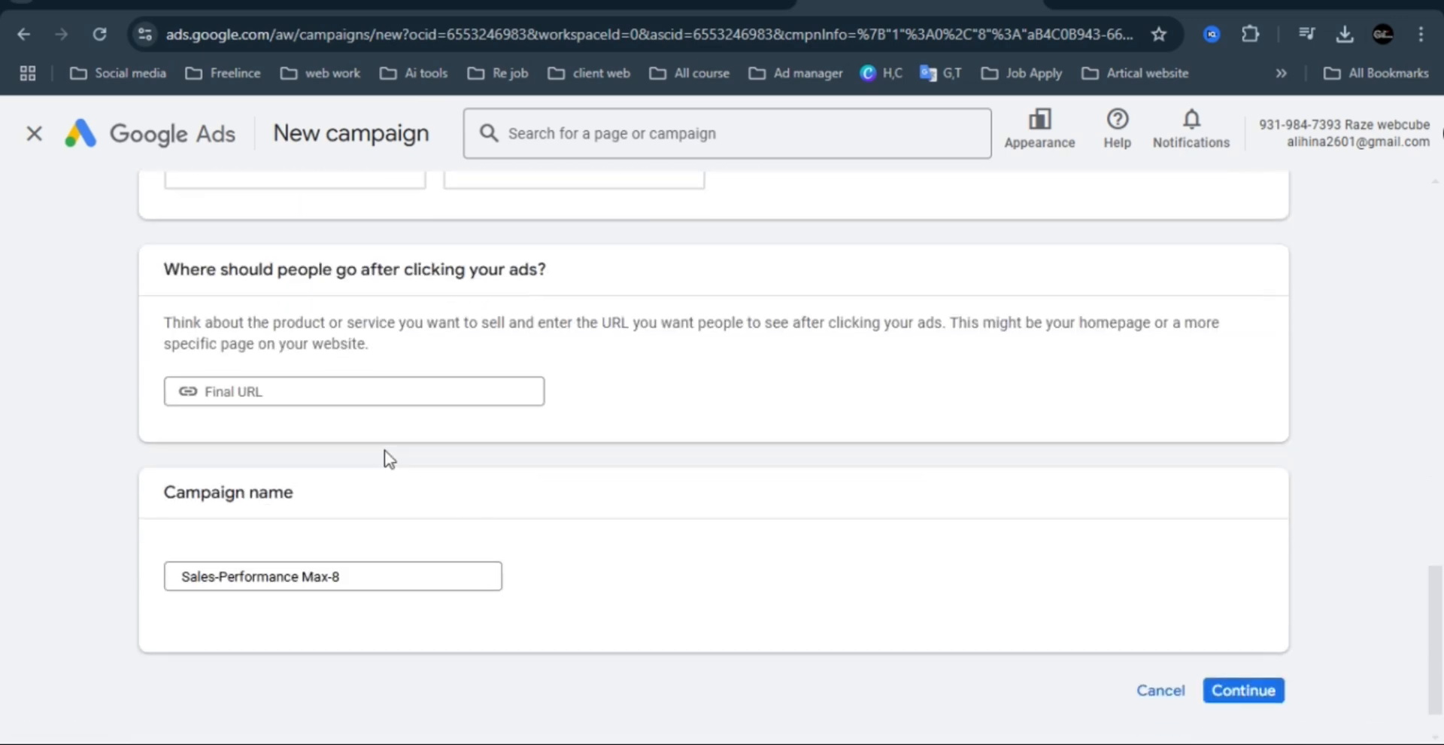
left_click(366, 391)
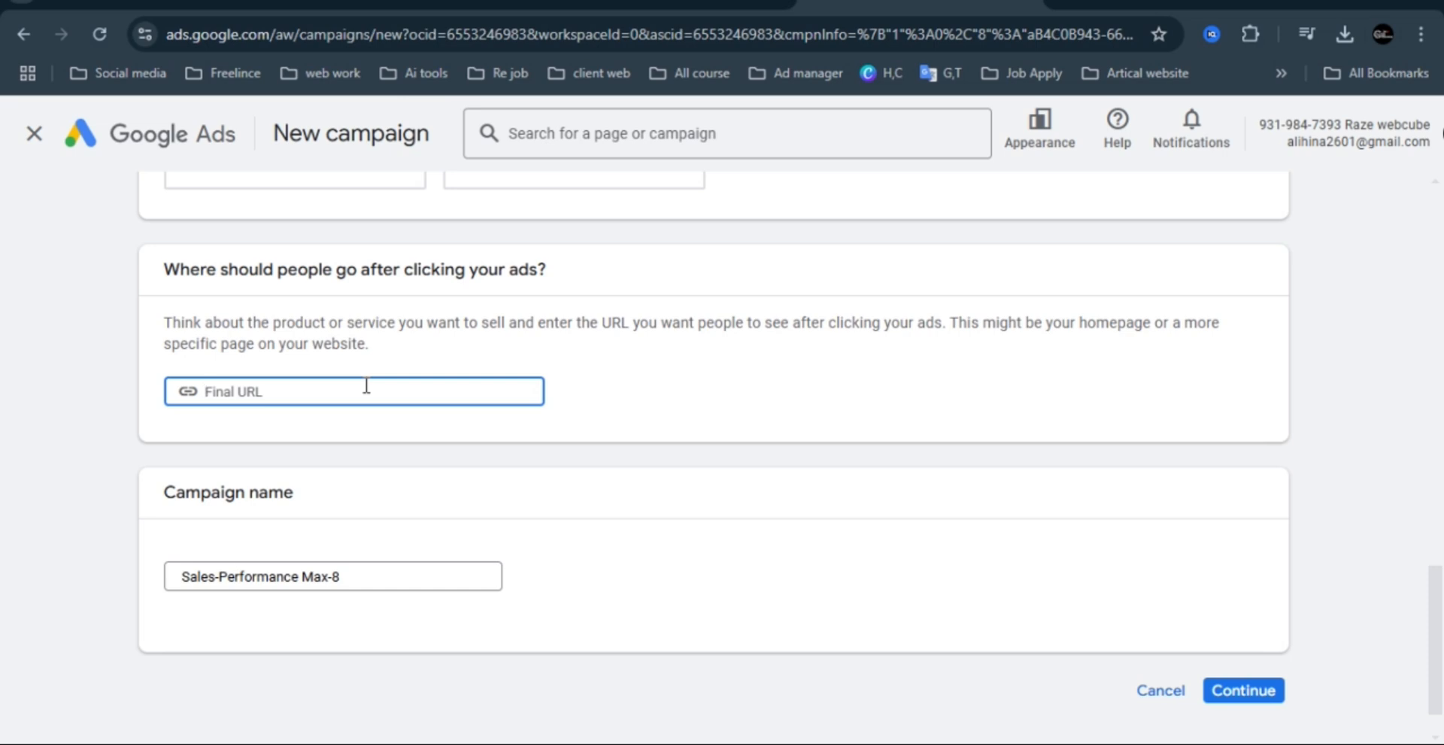
left_click(361, 575)
key("ctrl+a")
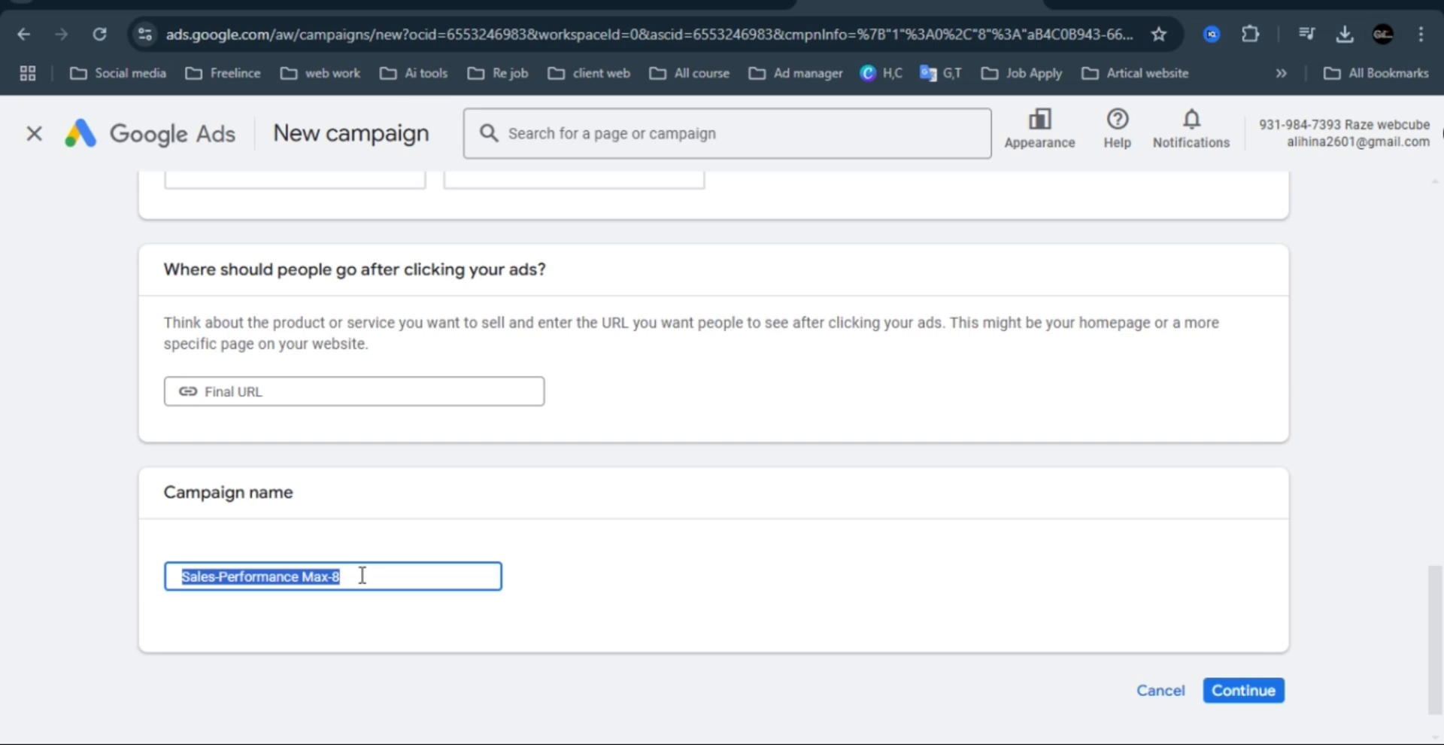
left_click(1261, 698)
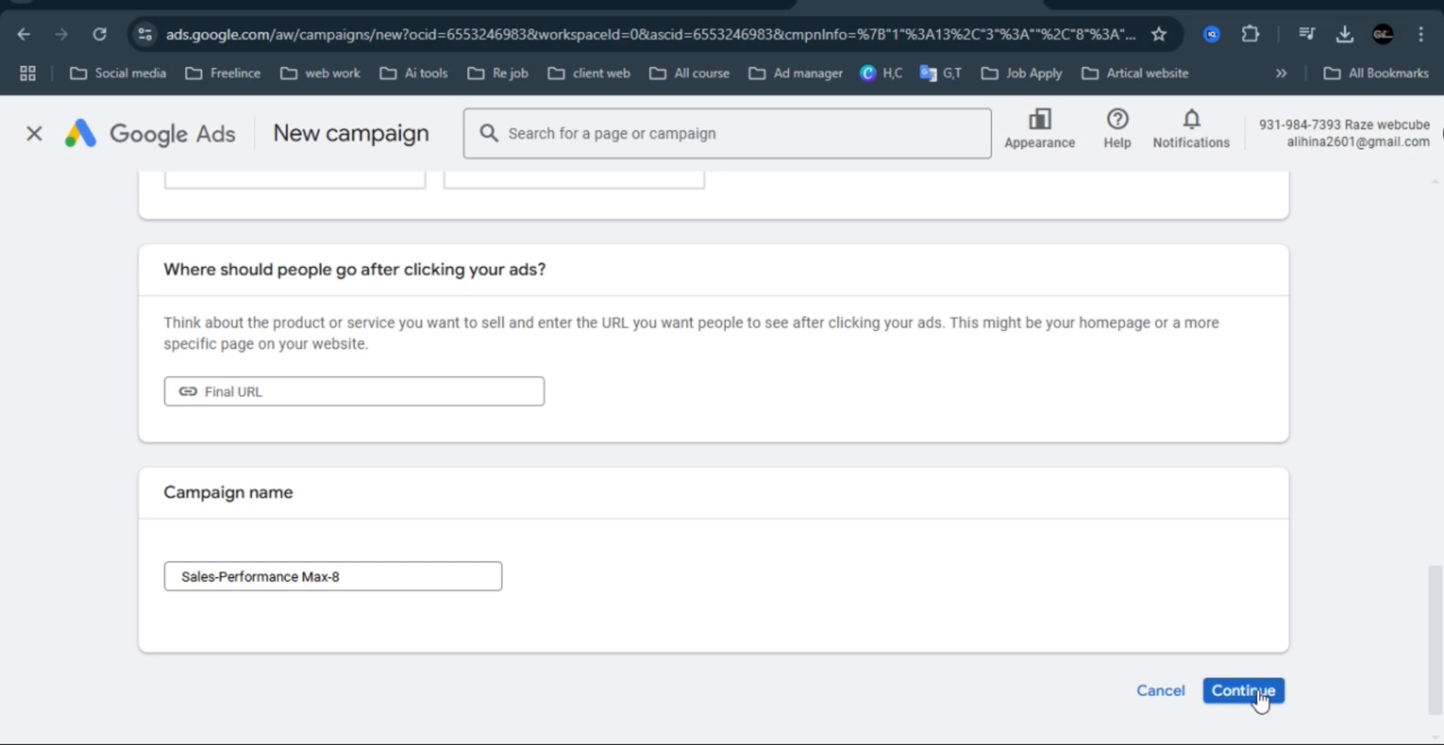
left_click(1255, 689)
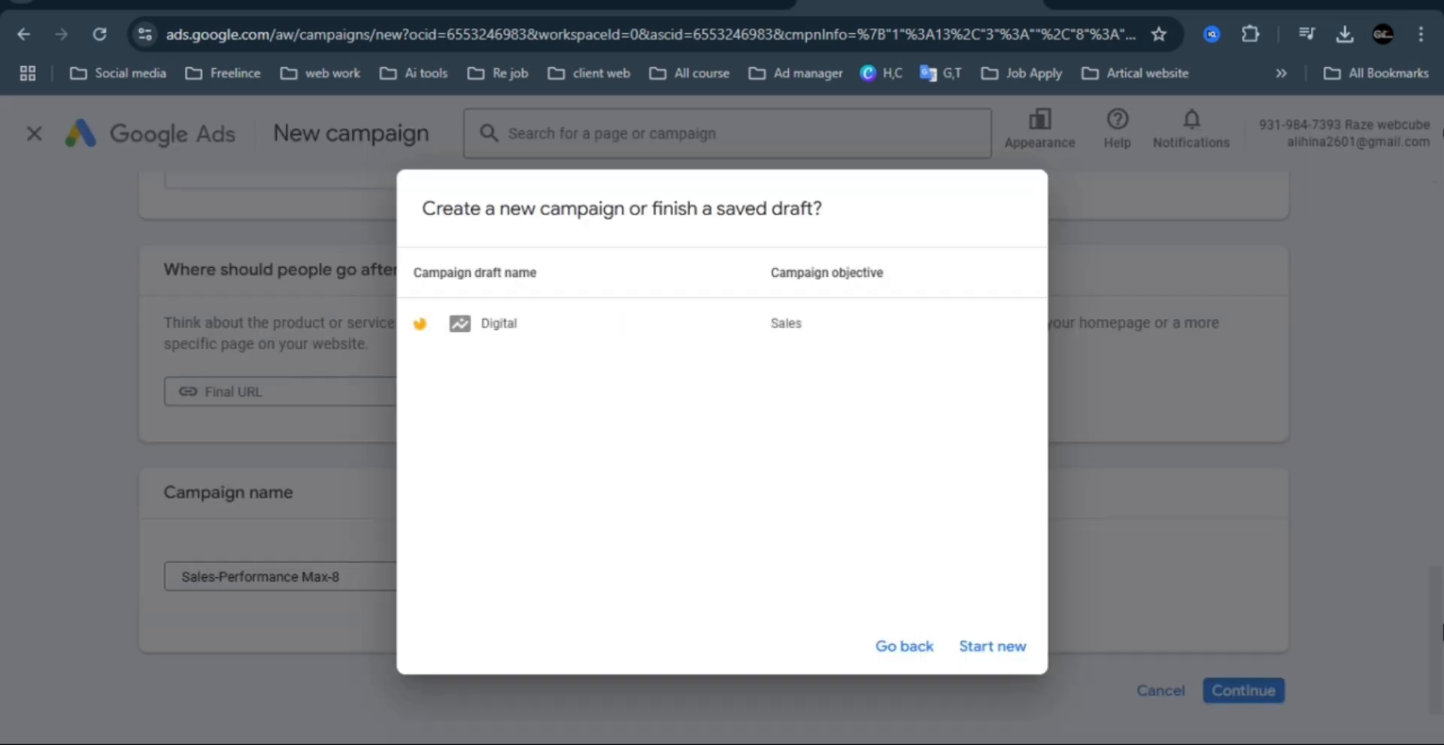
left_click(993, 647)
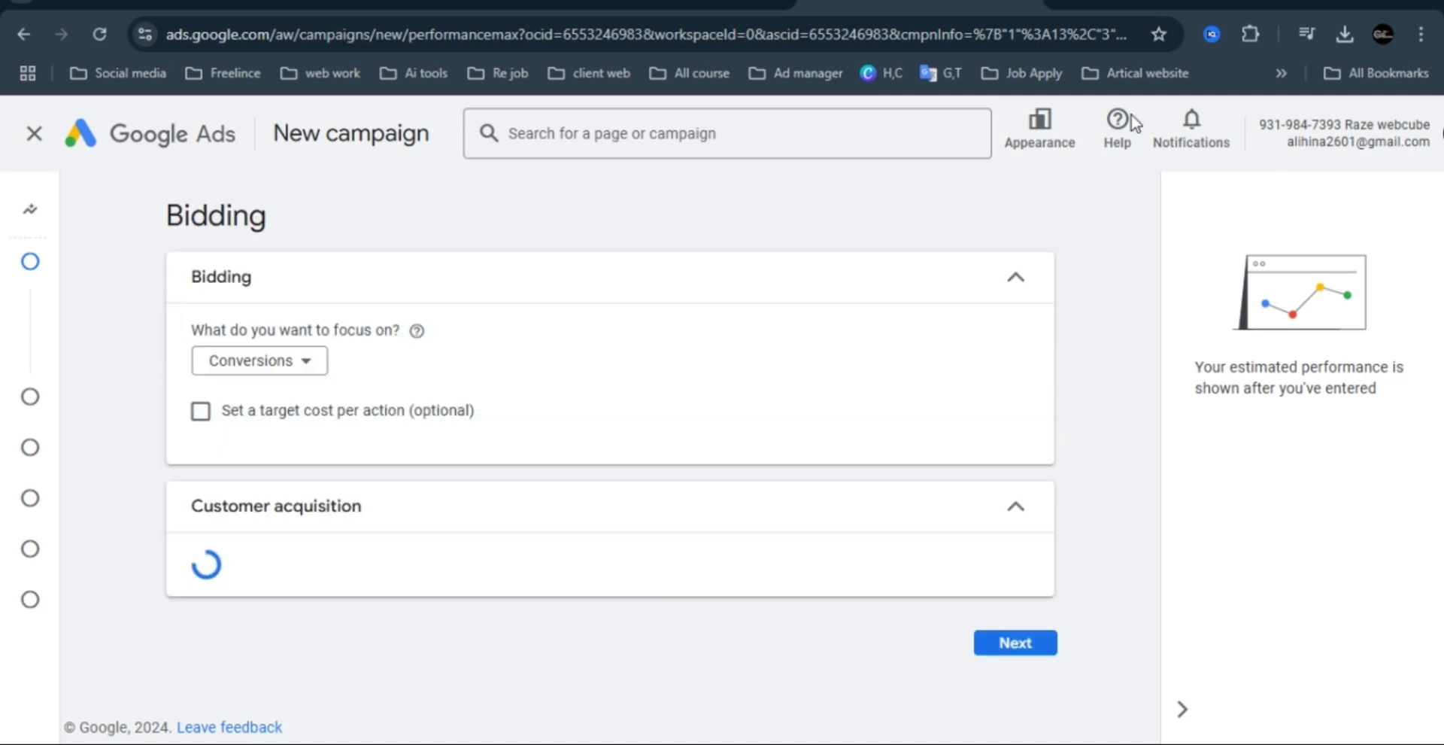
Enable the optional target cost per action for conversion-focused bidding.
left_click(280, 382)
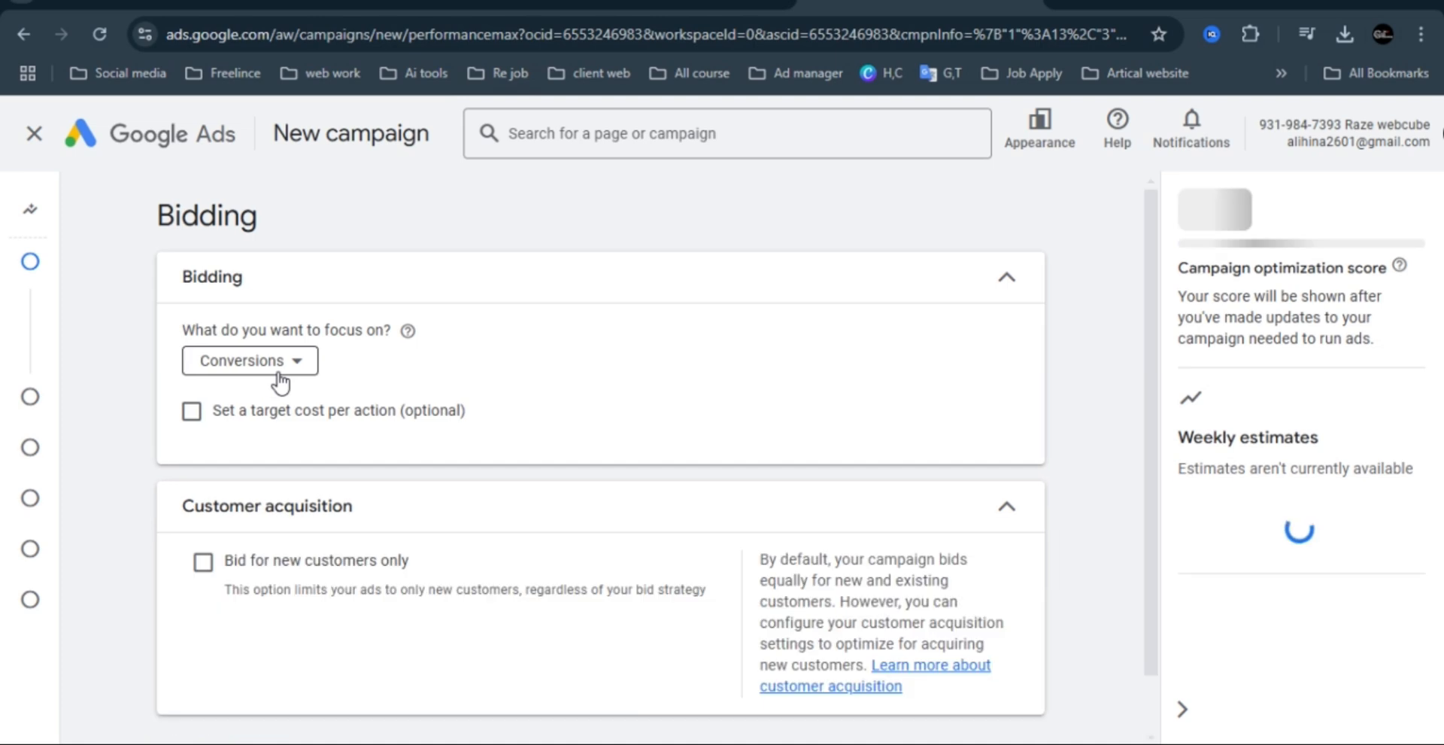
left_click(192, 412)
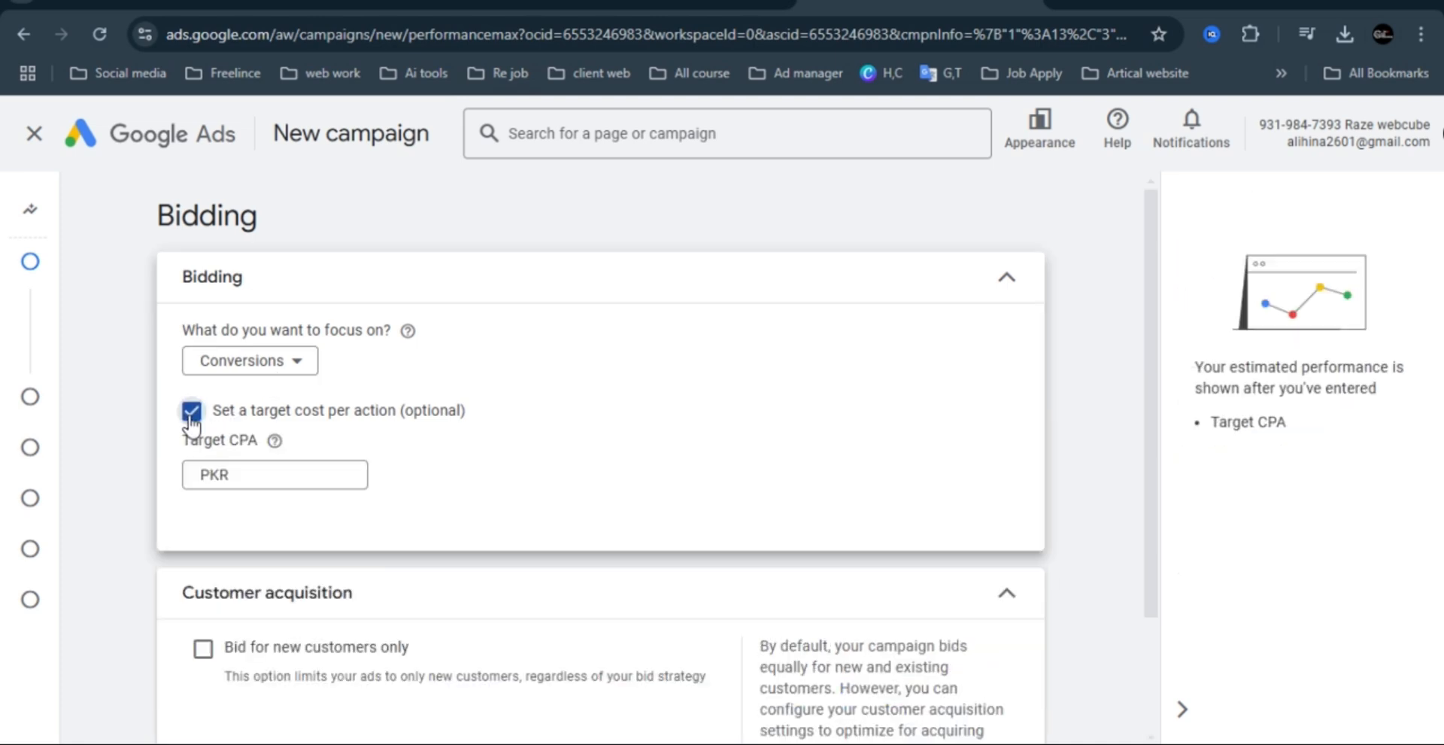
left_click(268, 471)
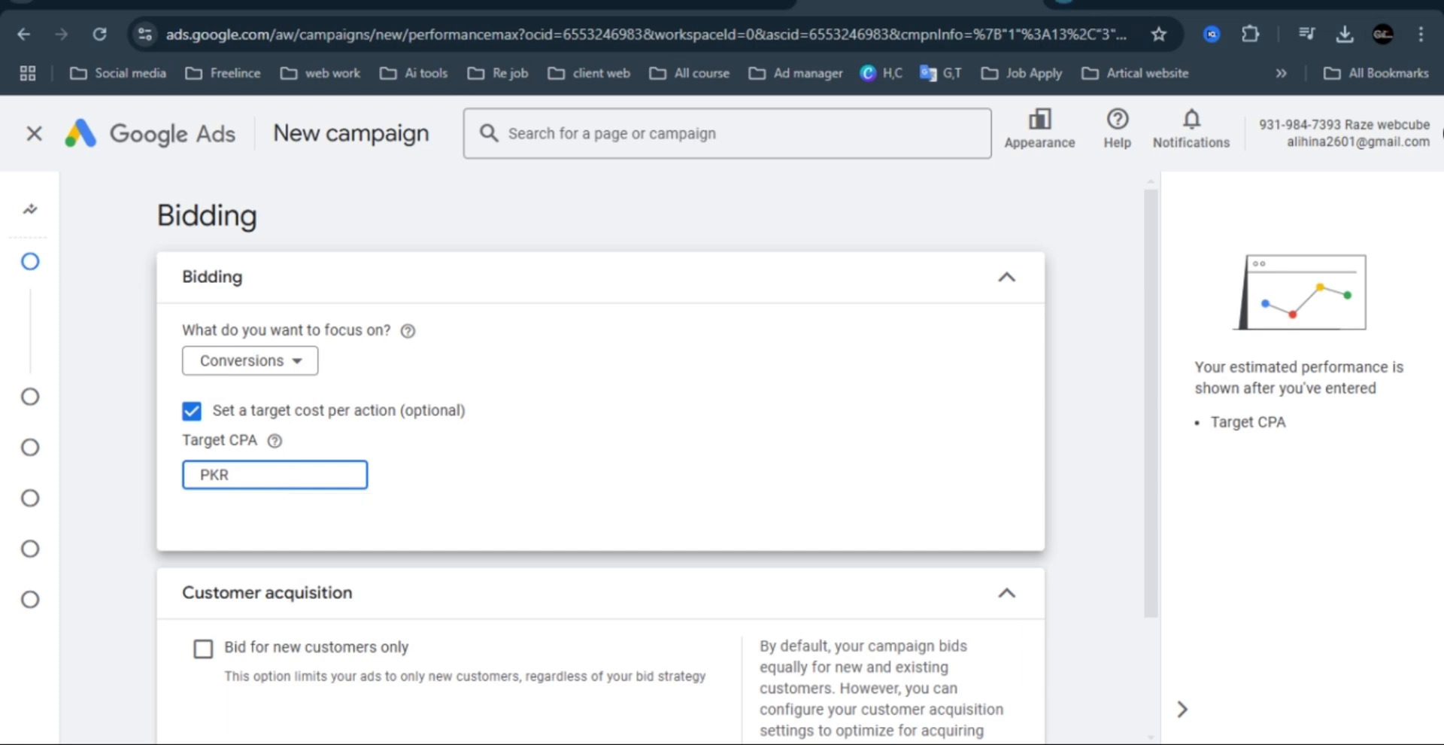
Open Keyword Planner from Google Ads in a new browser tab and hide the alert about ads not running.
left_click(1162, 6)
left_click(819, 71)
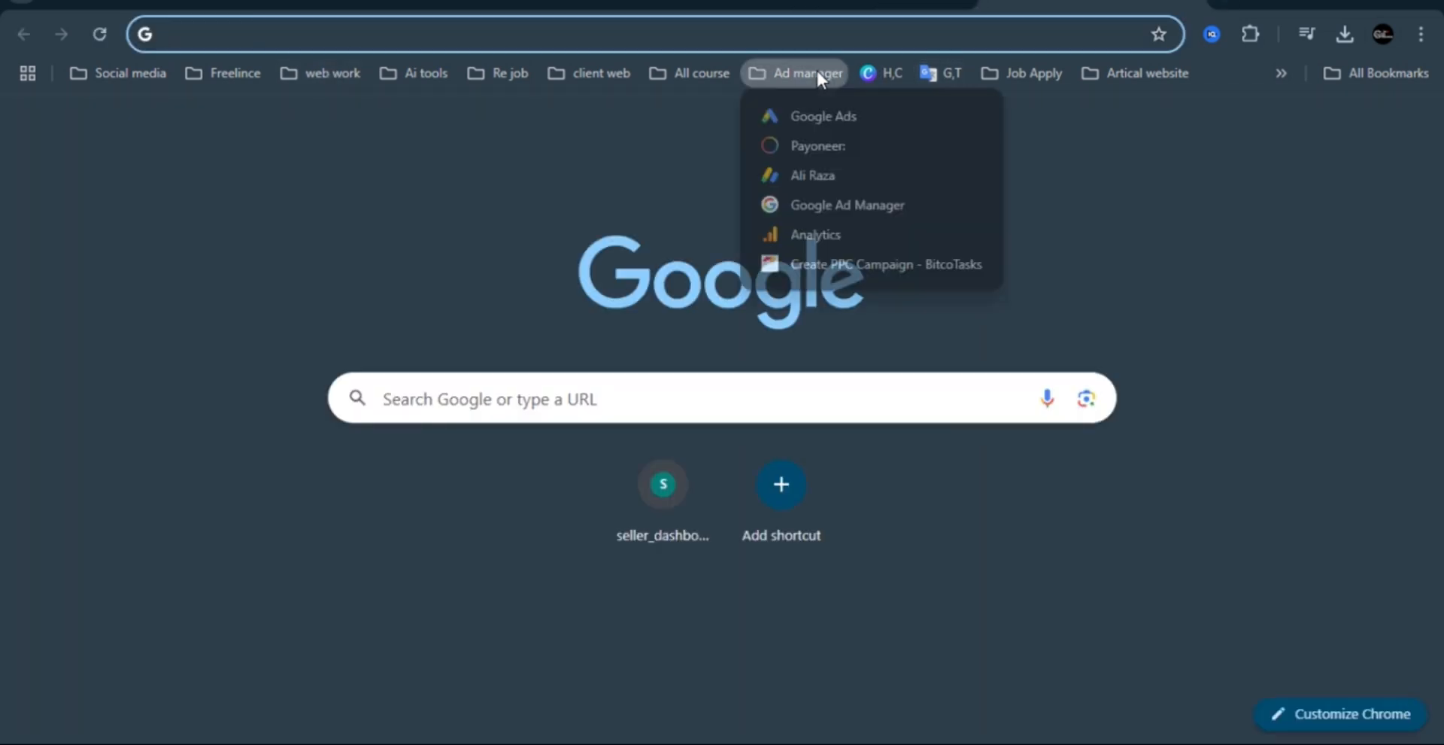
left_click(810, 112)
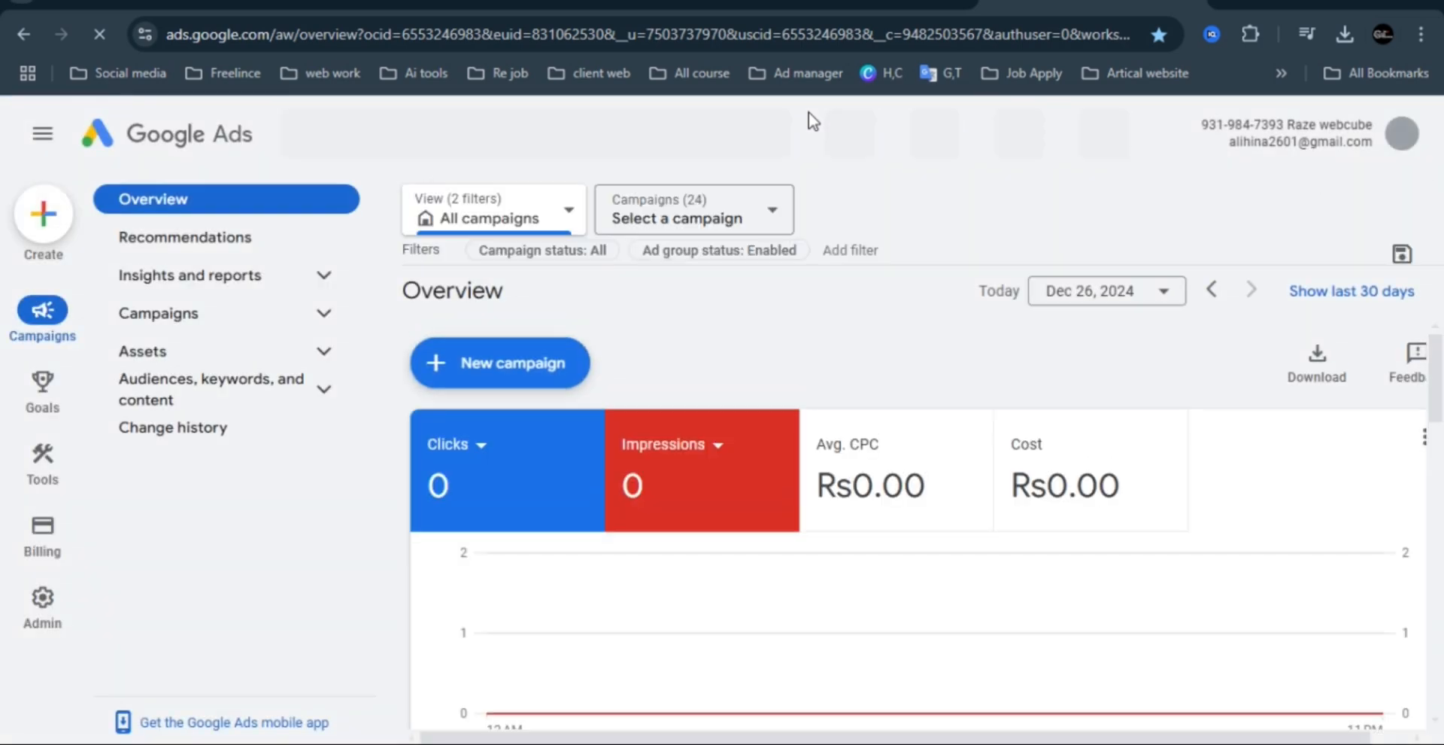
left_click(40, 456)
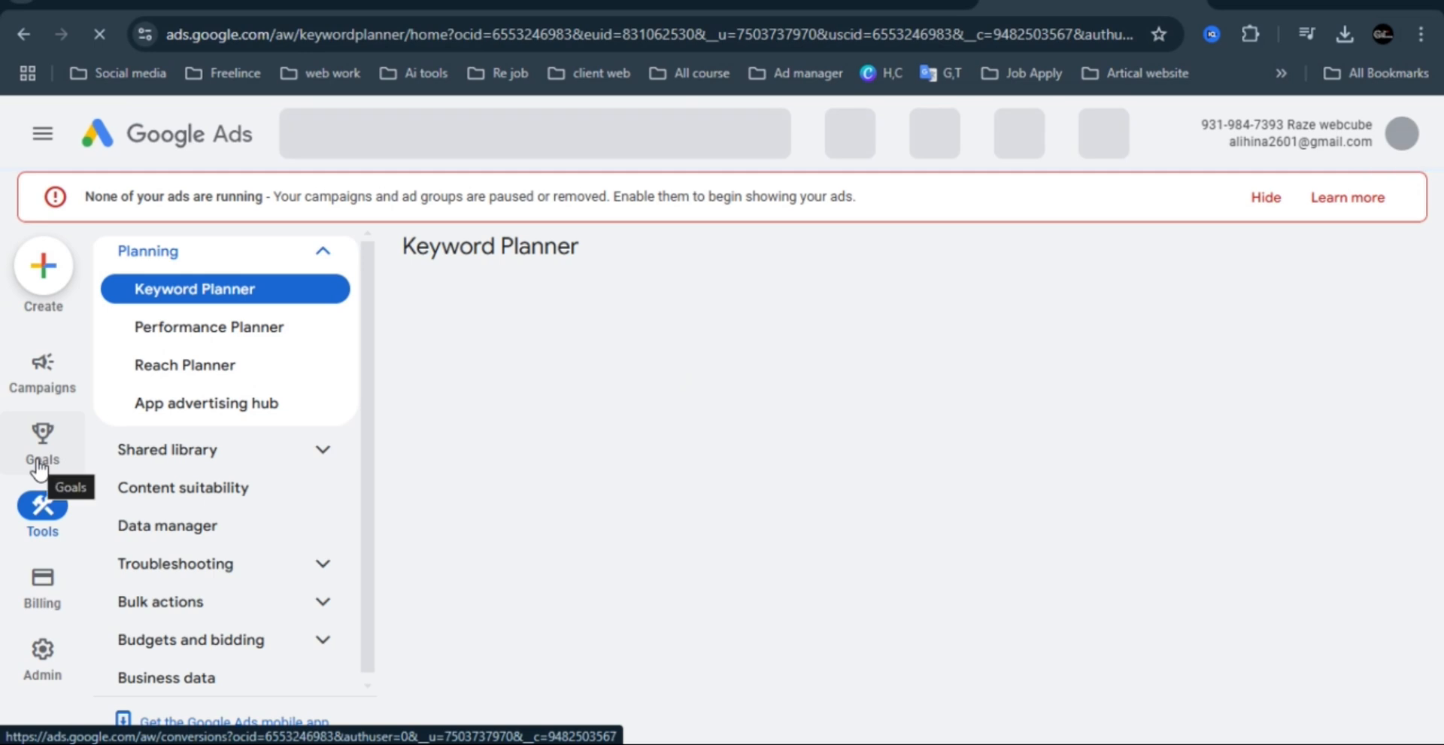
left_click(1266, 197)
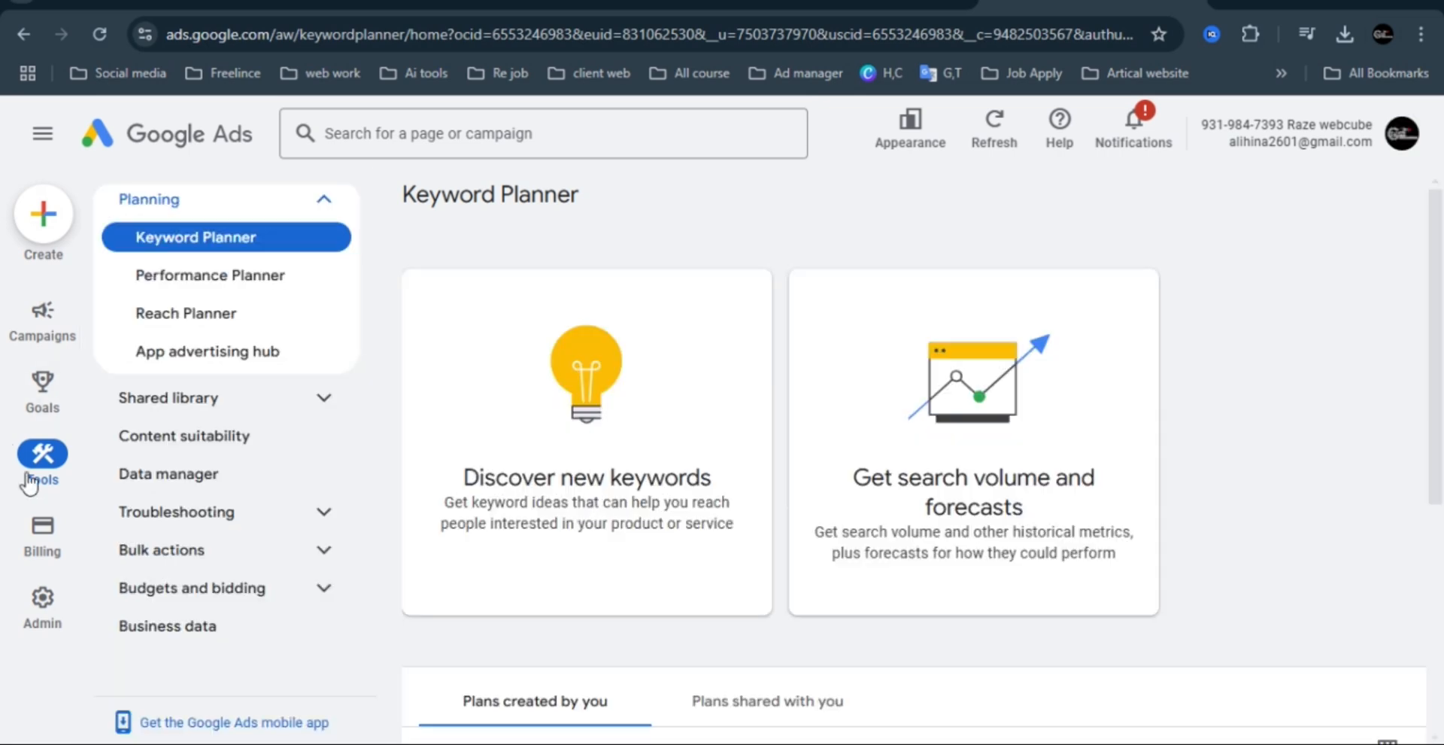
Start discovering new keywords from products or services and add "real estate" as the seed keyword.
mouse_move(29, 538)
mouse_move(47, 445)
left_click(587, 480)
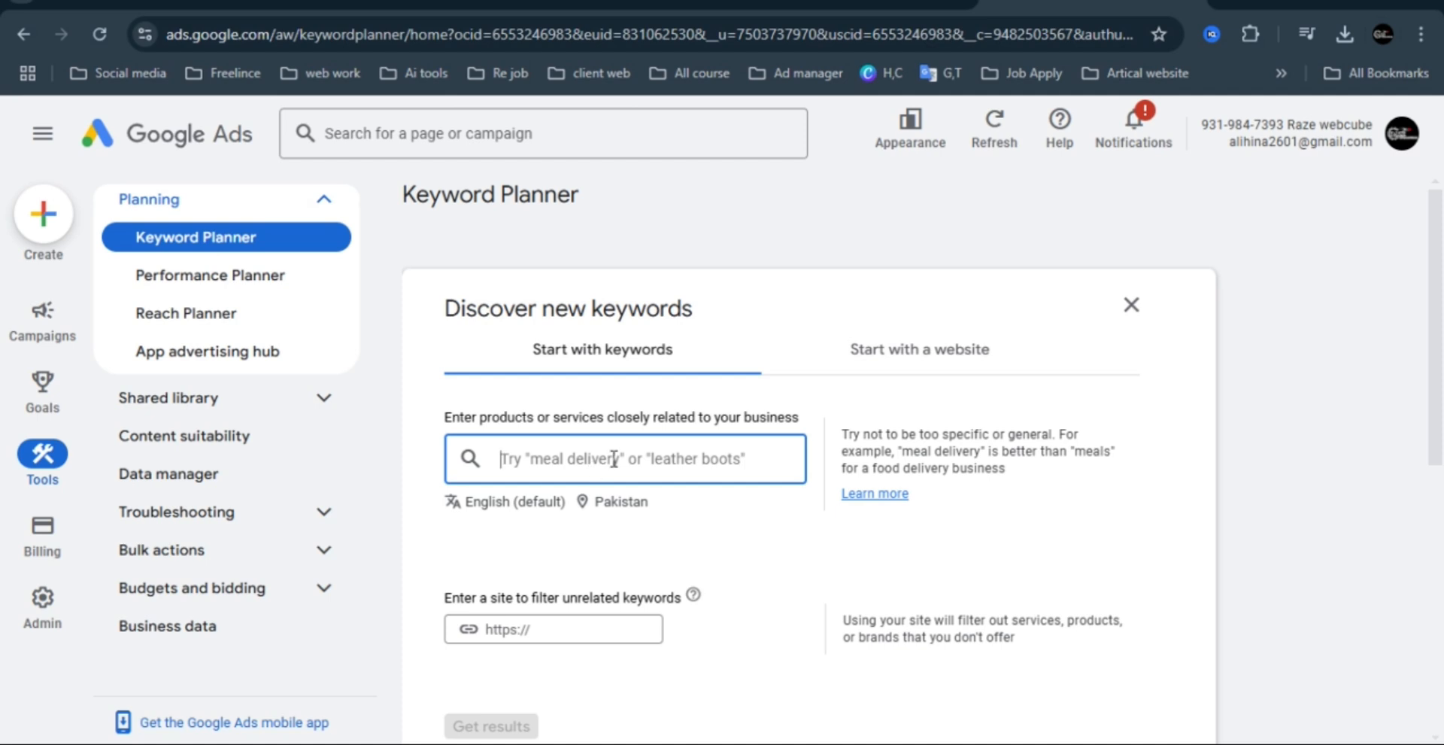
type("re")
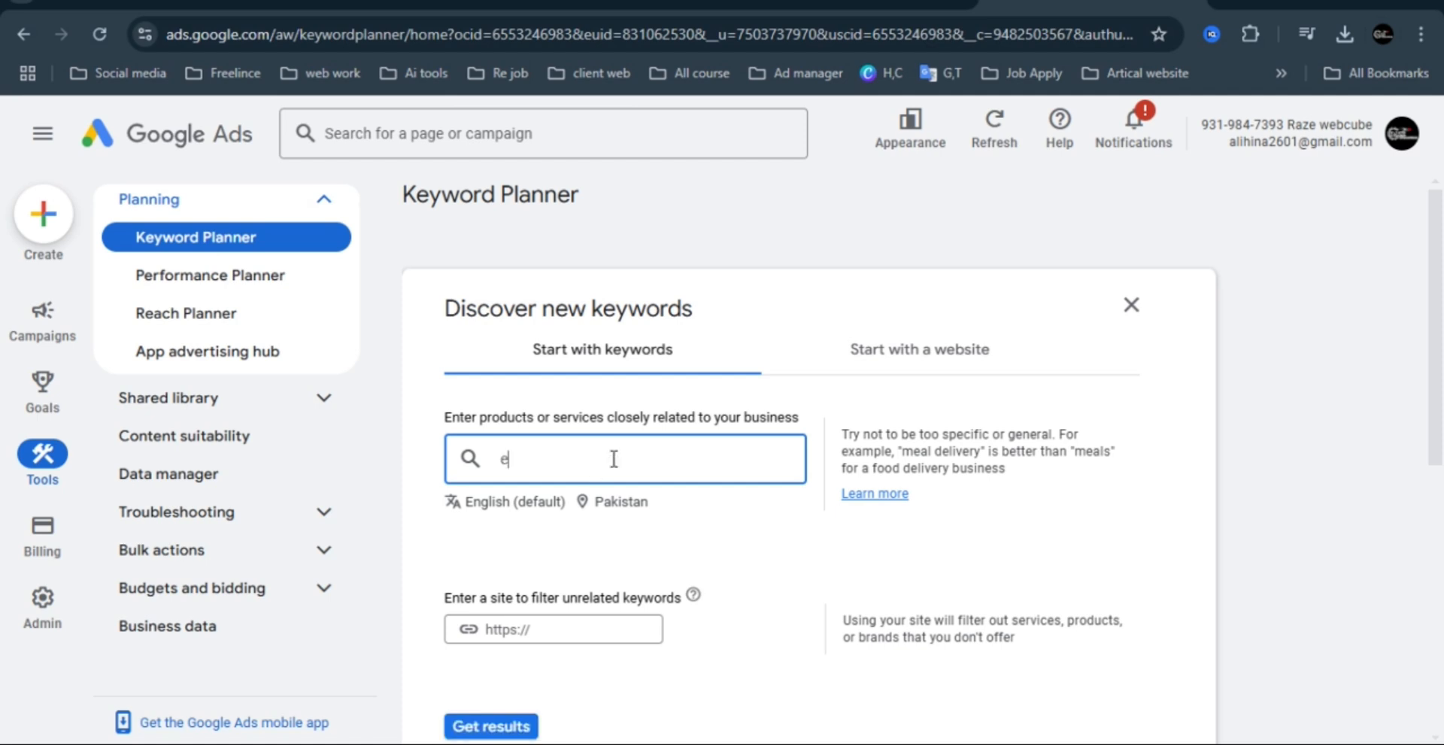
key("BackSpace")
key("BackSpace")
type("real estate")
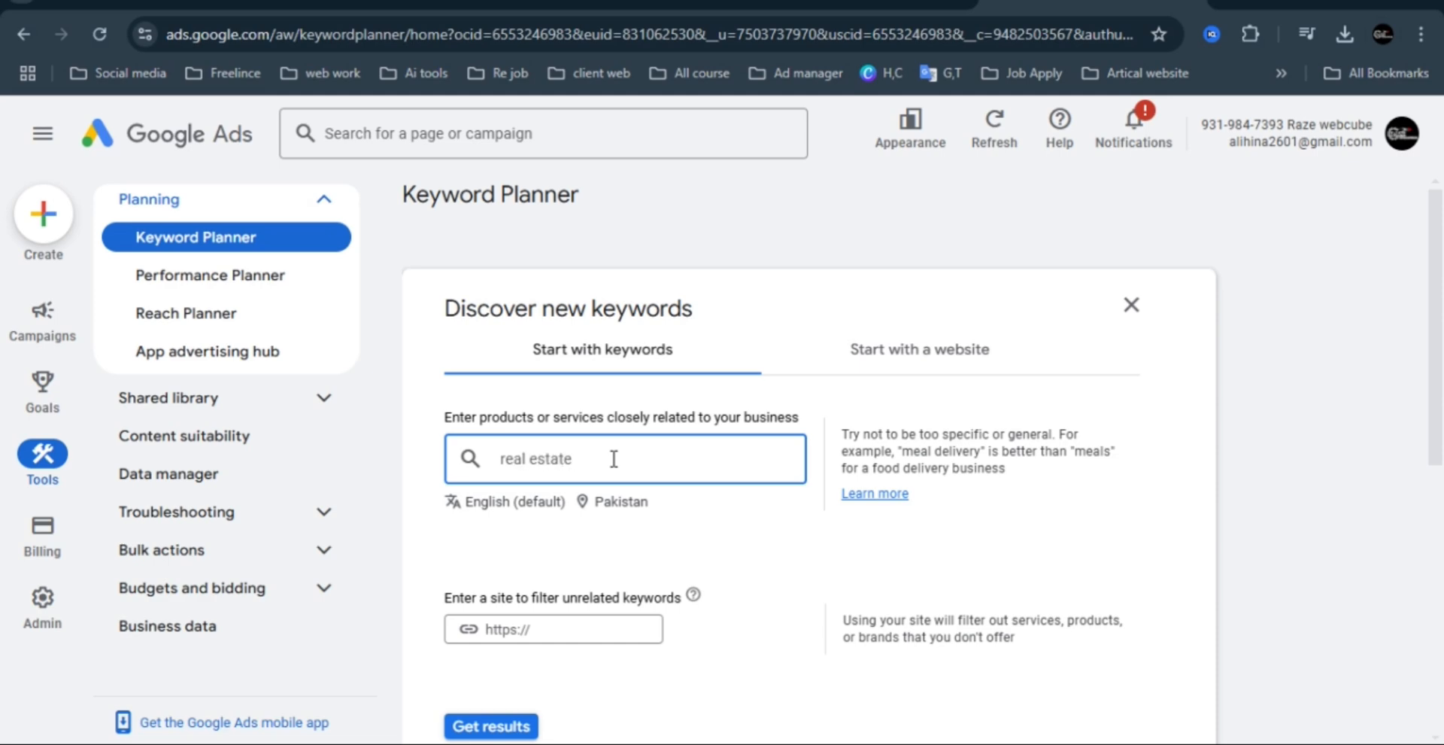
key("Return")
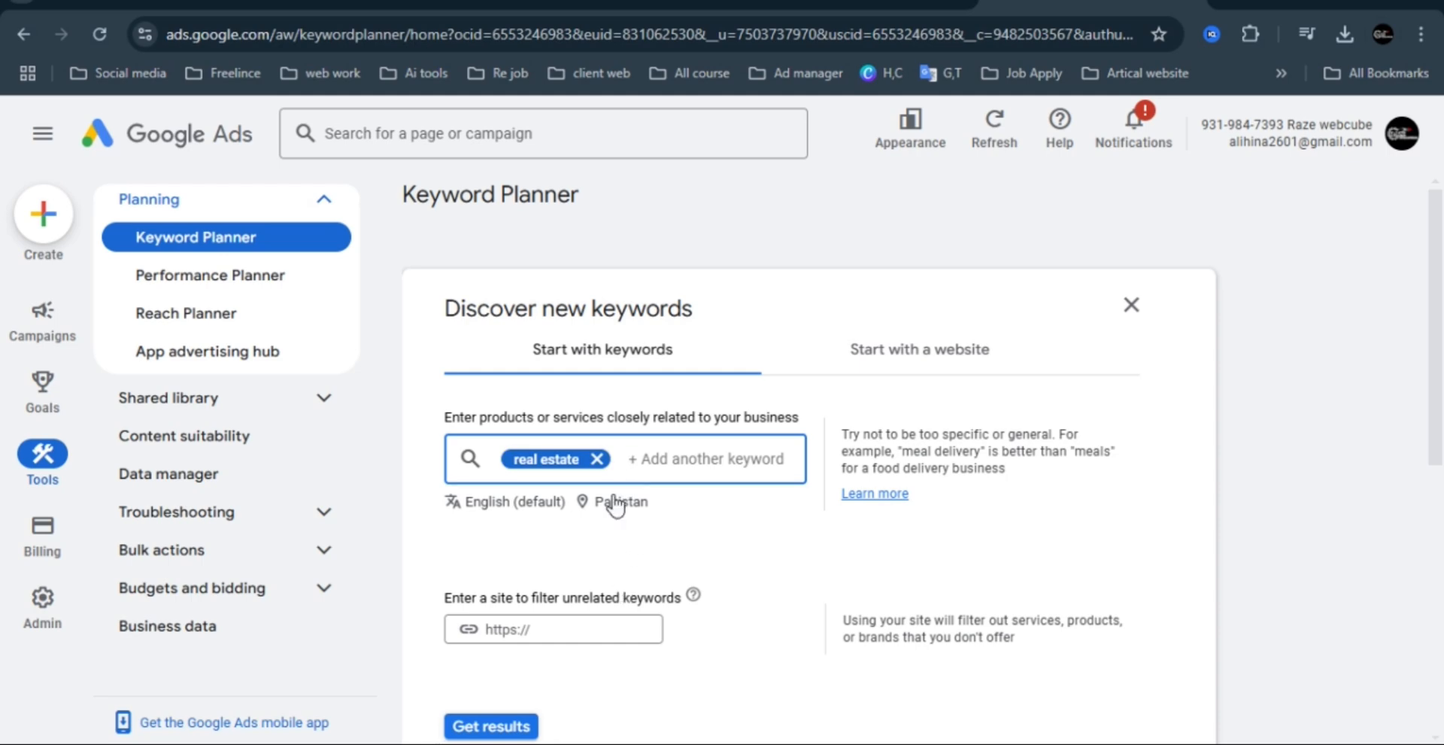
left_click(611, 502)
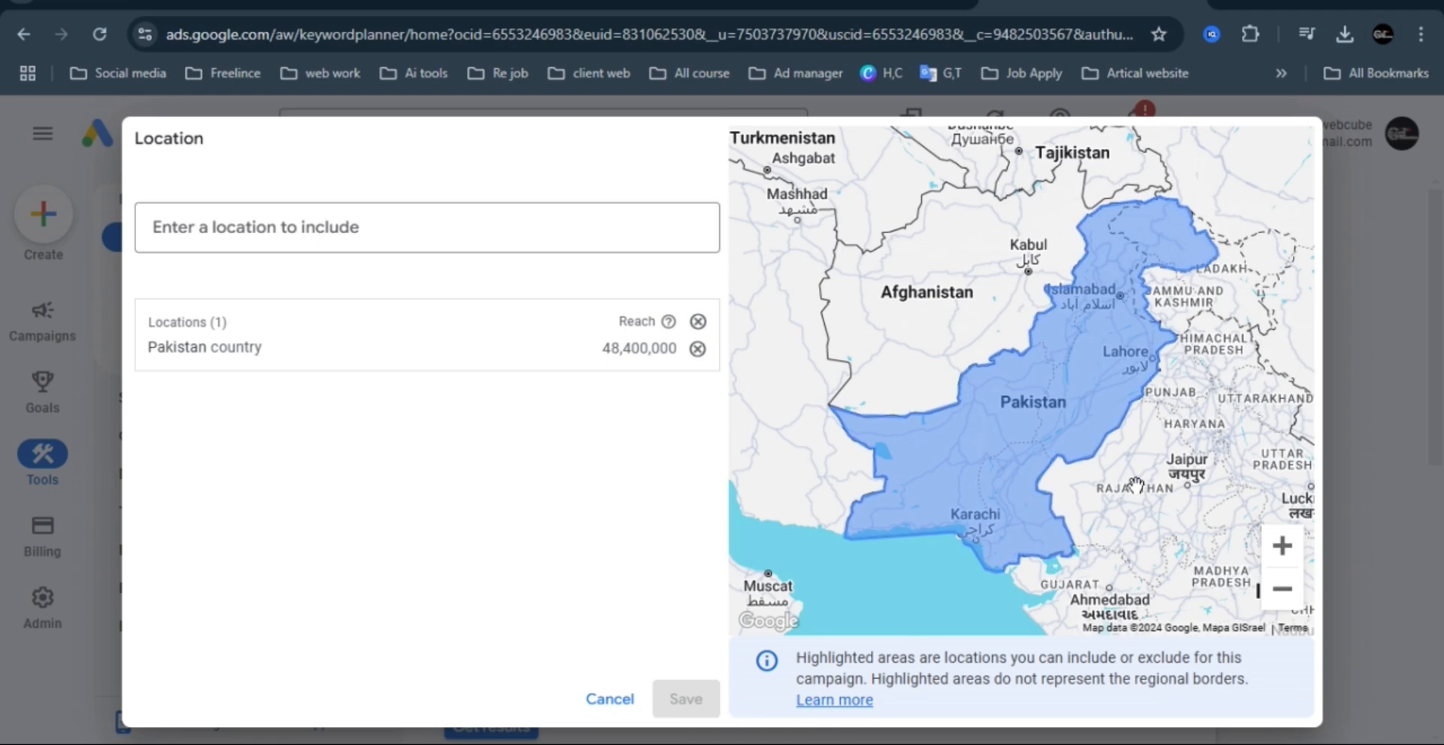
left_click(698, 323)
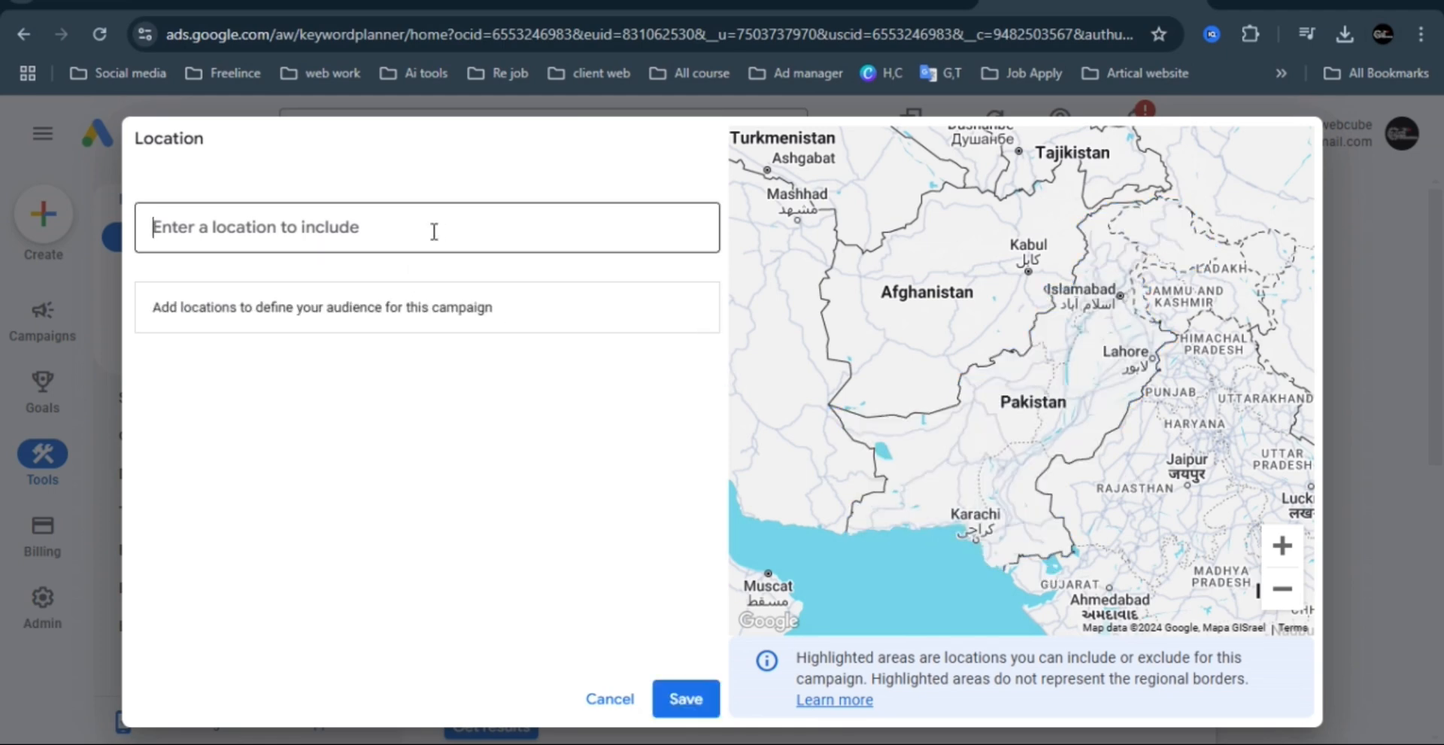
type("pakis")
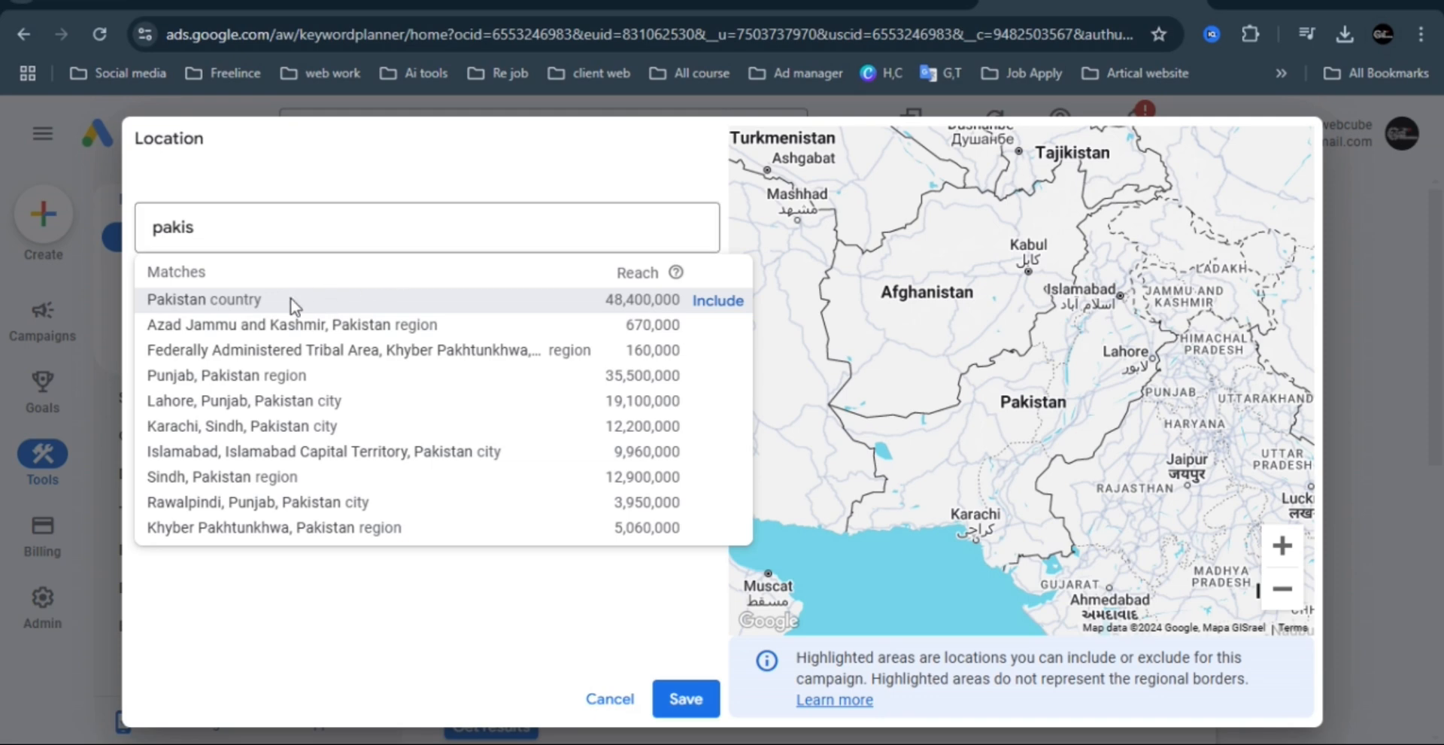
left_click(265, 300)
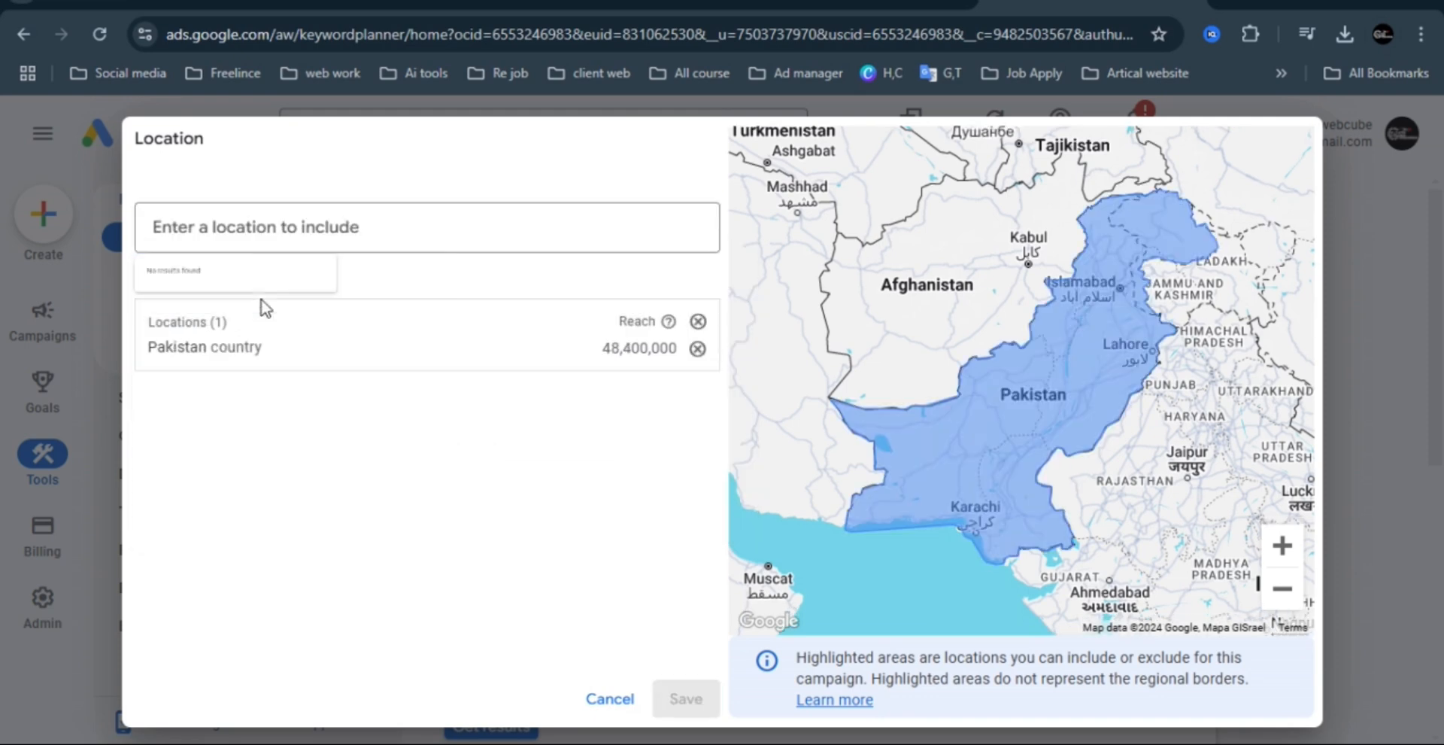
left_click(611, 699)
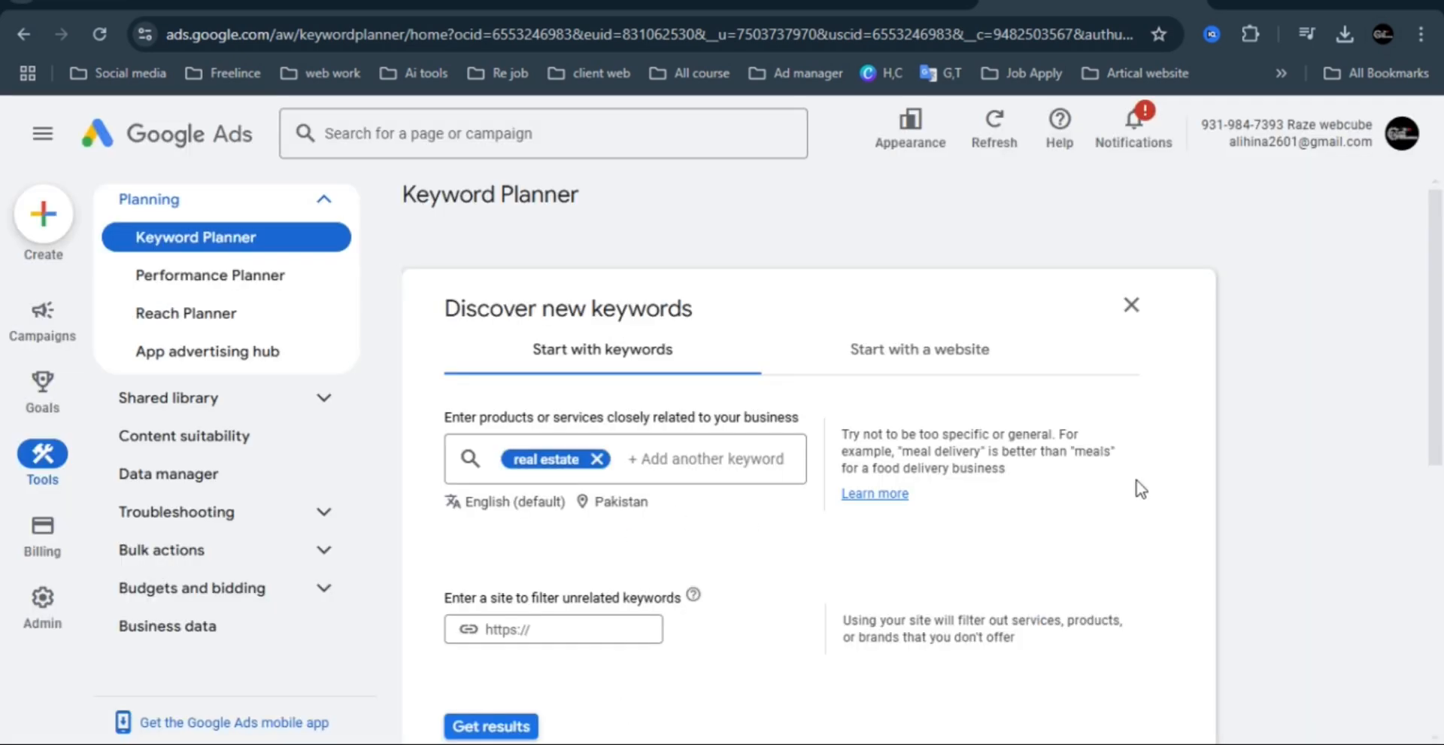
Get the keyword ideas for "real estate", then close the Refine keywords pane and hide the navigation menu to widen the table.
left_click_drag(1441, 294, 1442, 368)
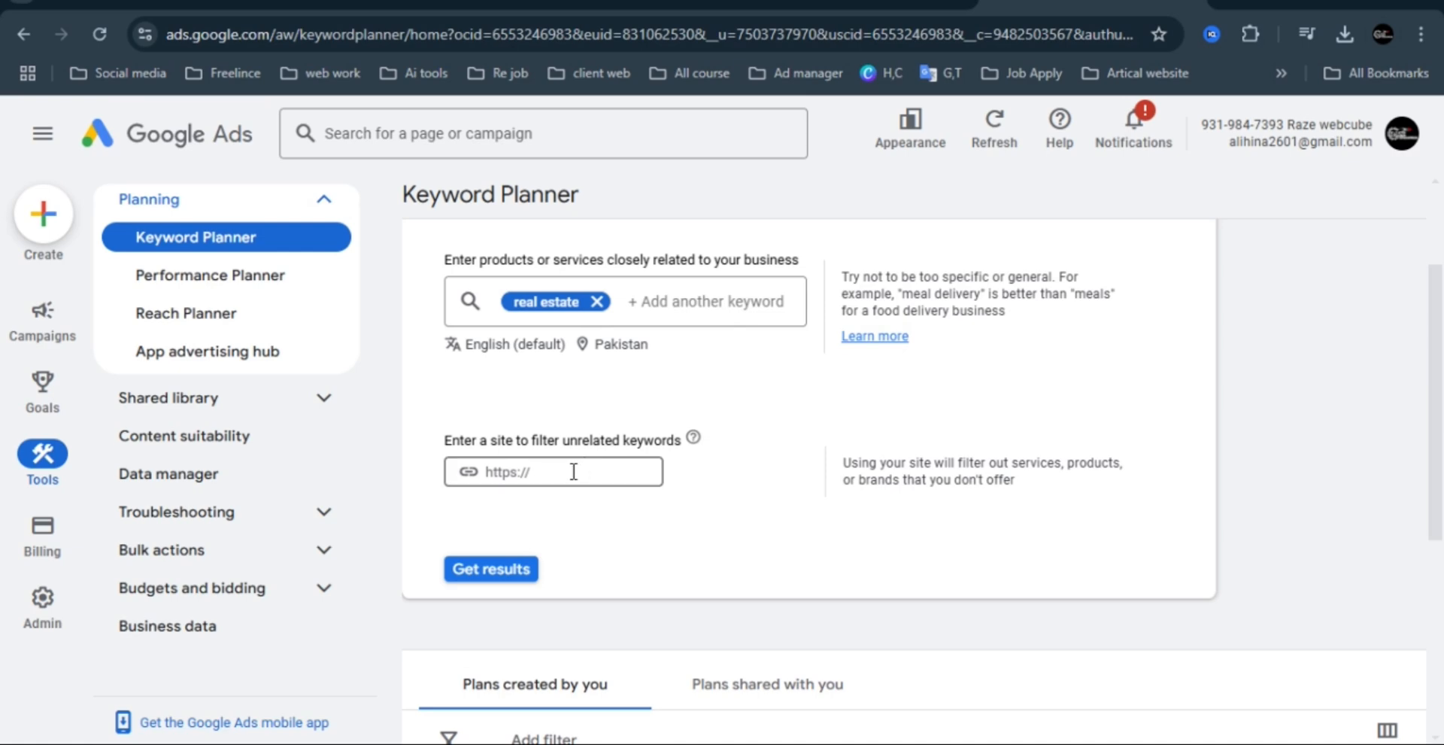
left_click(498, 571)
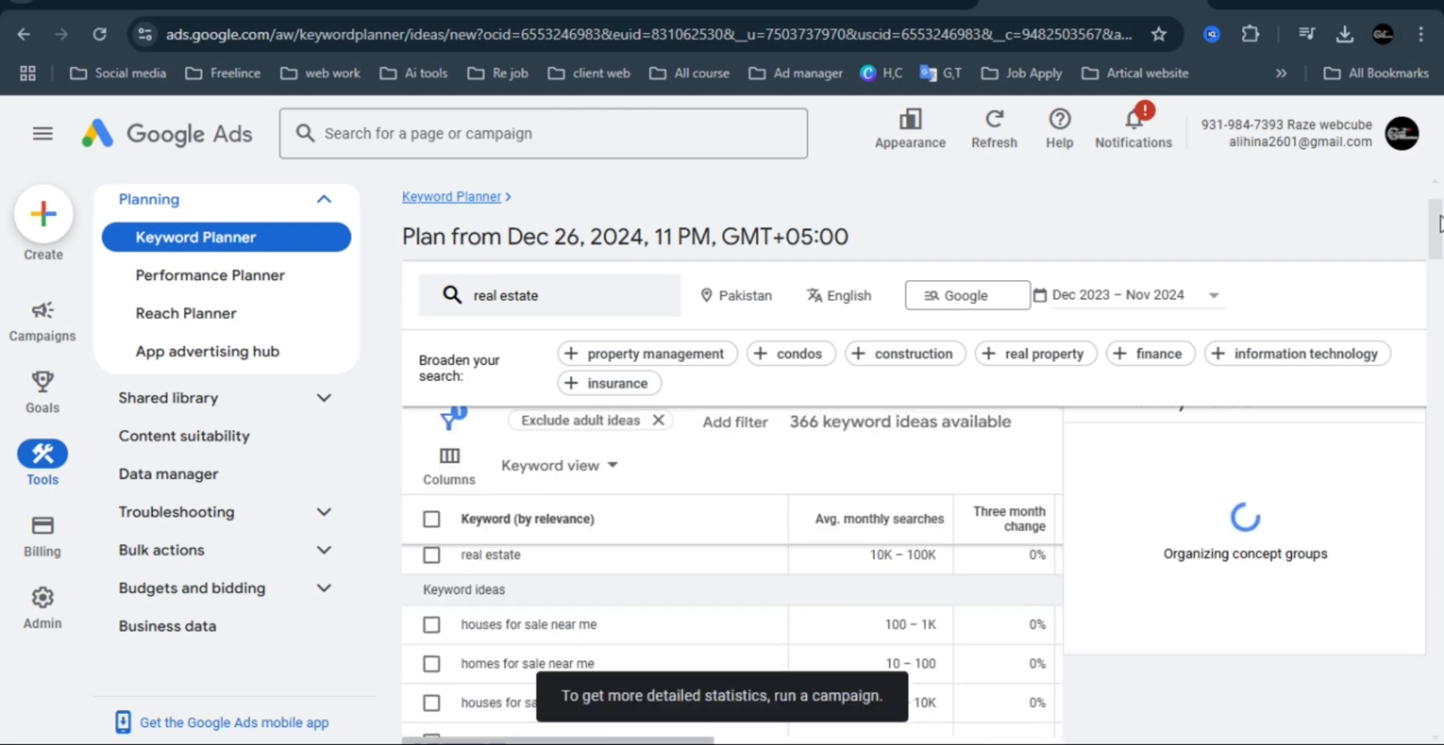
left_click(1387, 439)
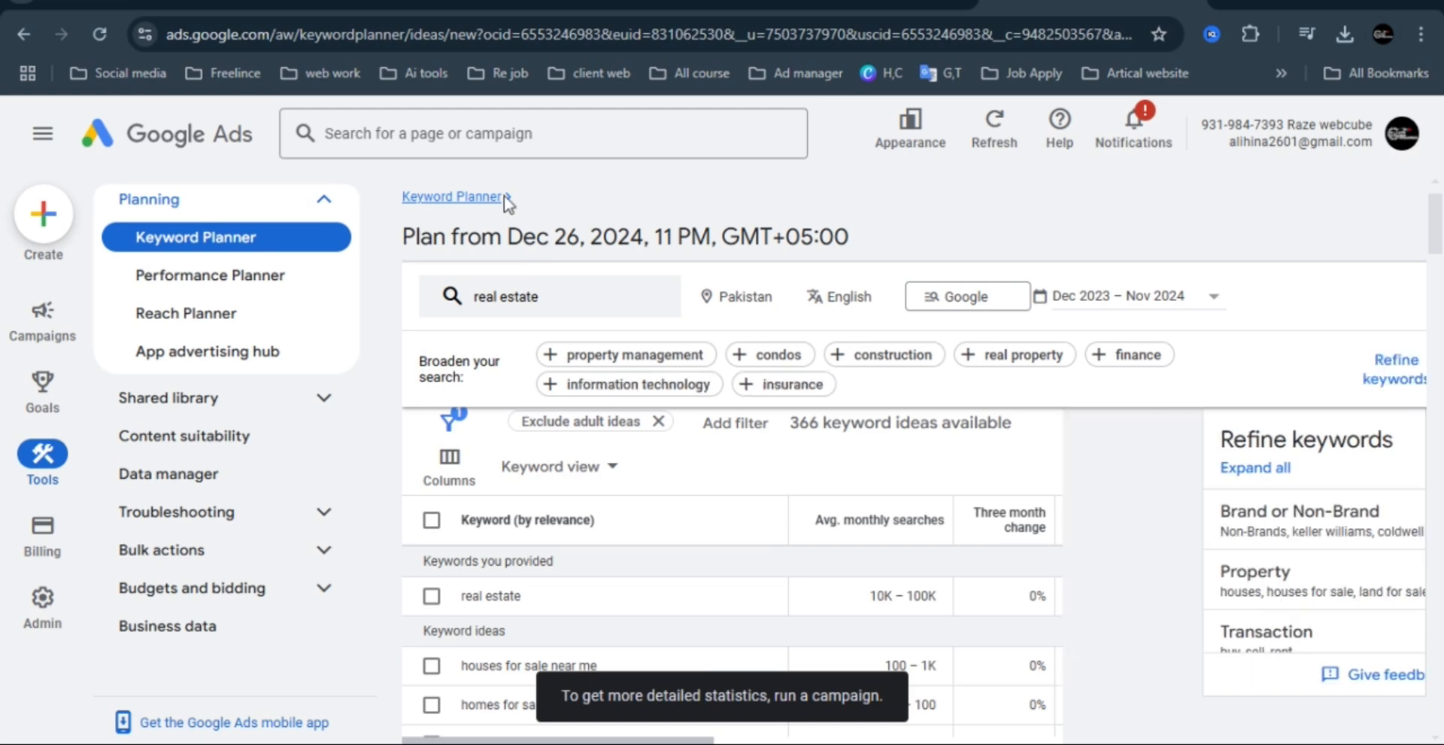
left_click(43, 133)
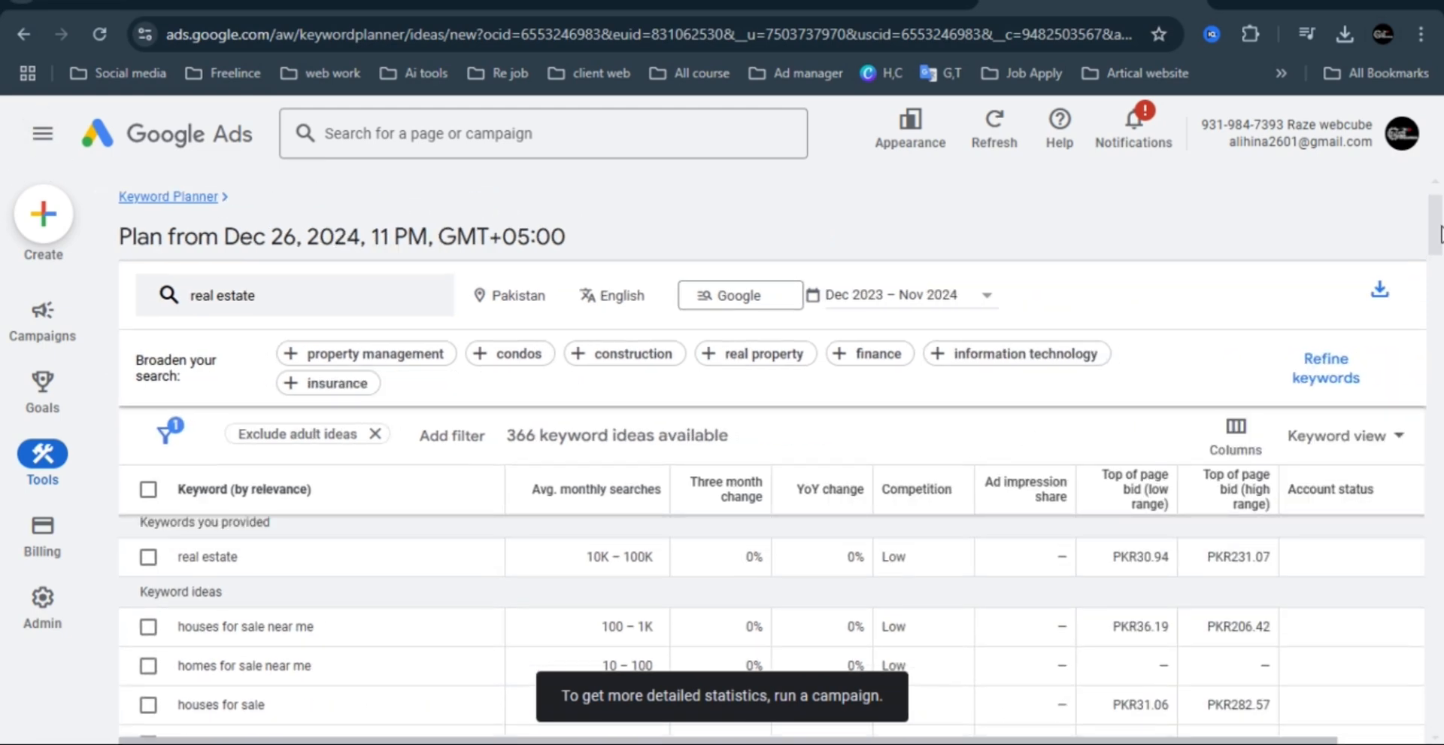
left_click(1304, 699)
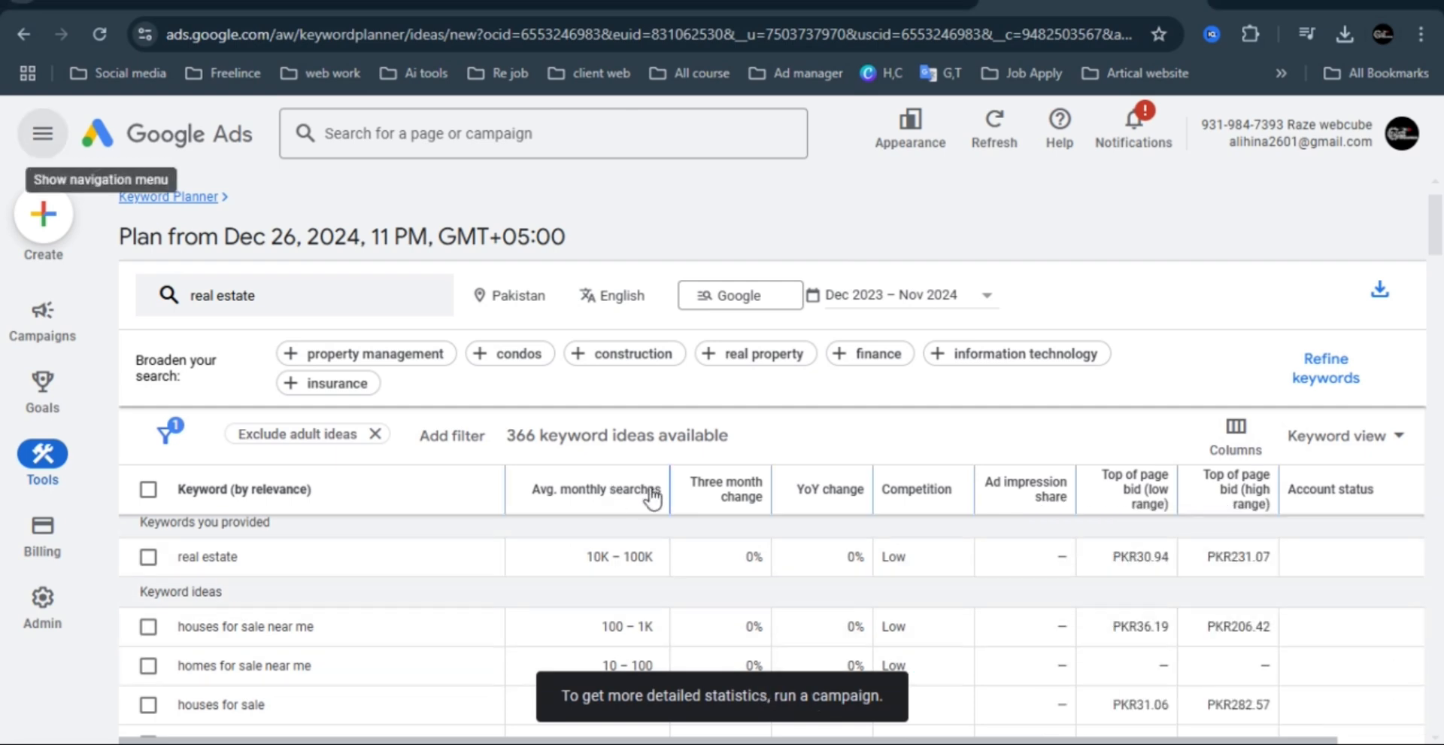
Sort the keyword ideas by average monthly searches and highlight the "real estate website" keyword text.
left_click(571, 495)
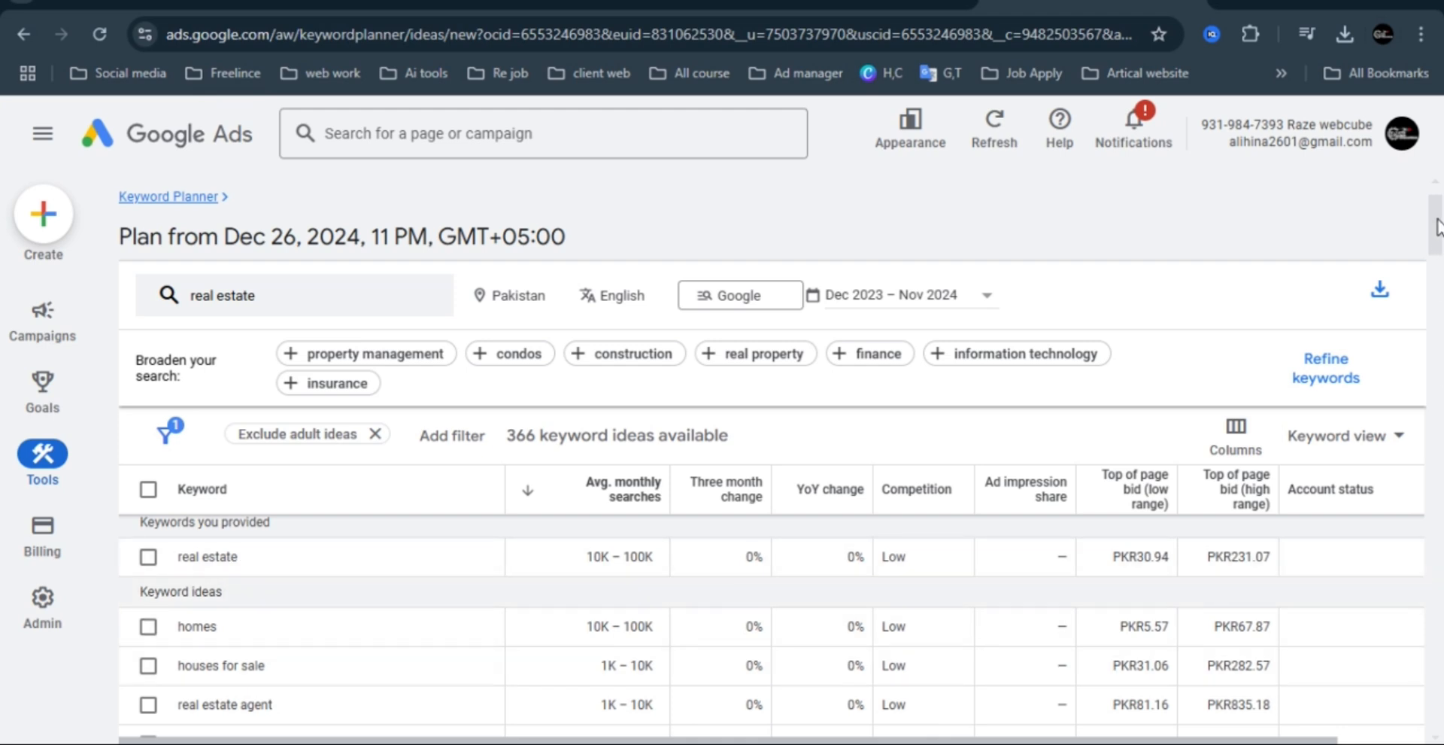
left_click_drag(1437, 226, 1441, 258)
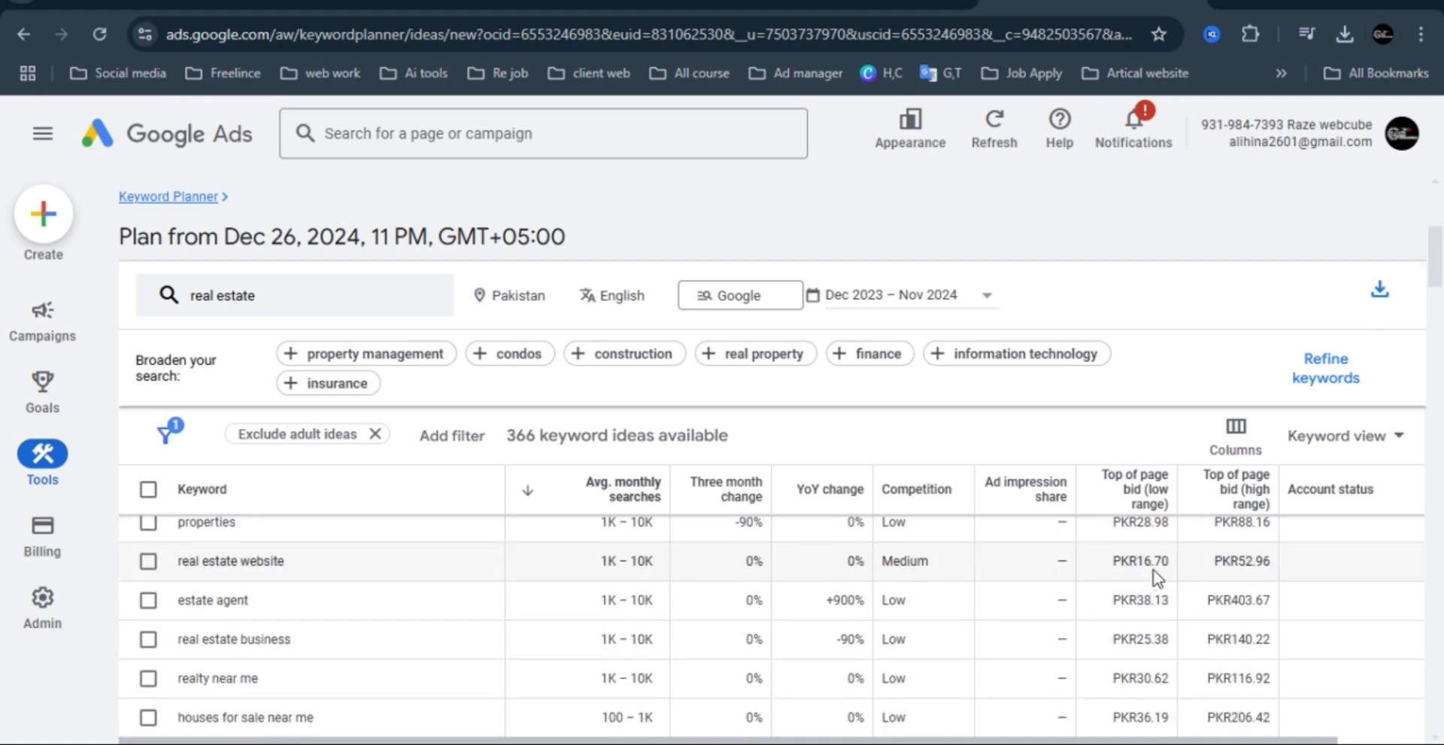
triple_click(245, 563)
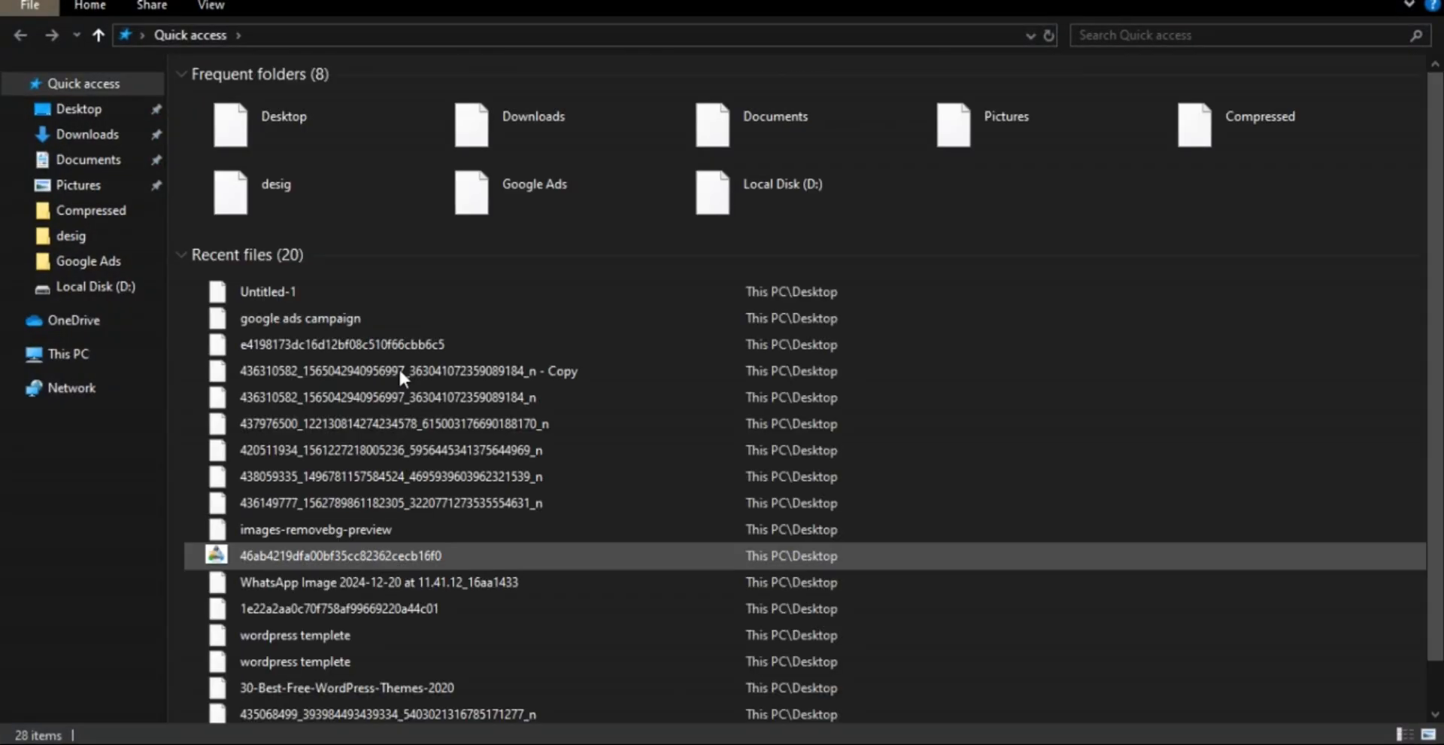
Open the "Google planing" document from the desig folder on Local Disk (D:).
left_click(90, 286)
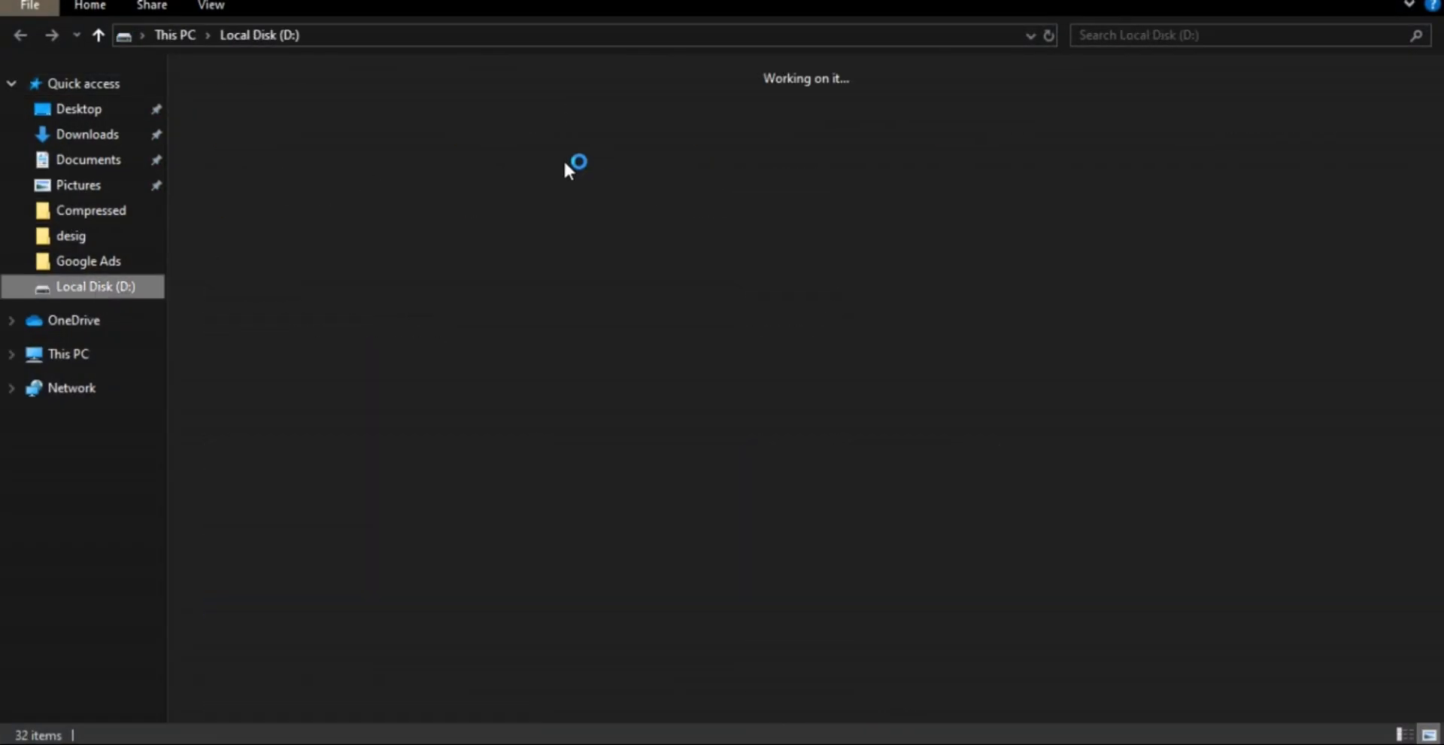
double_click(457, 142)
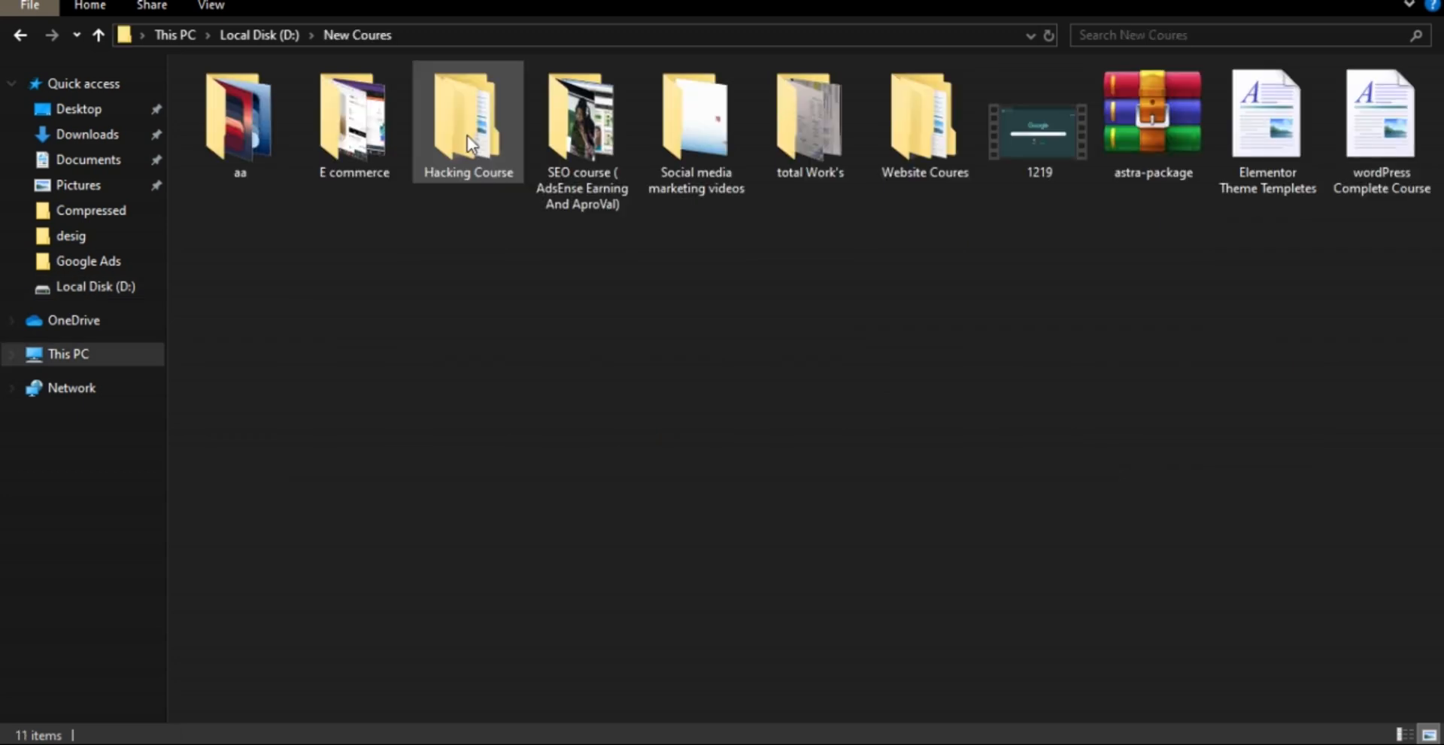
left_click(16, 36)
double_click(246, 162)
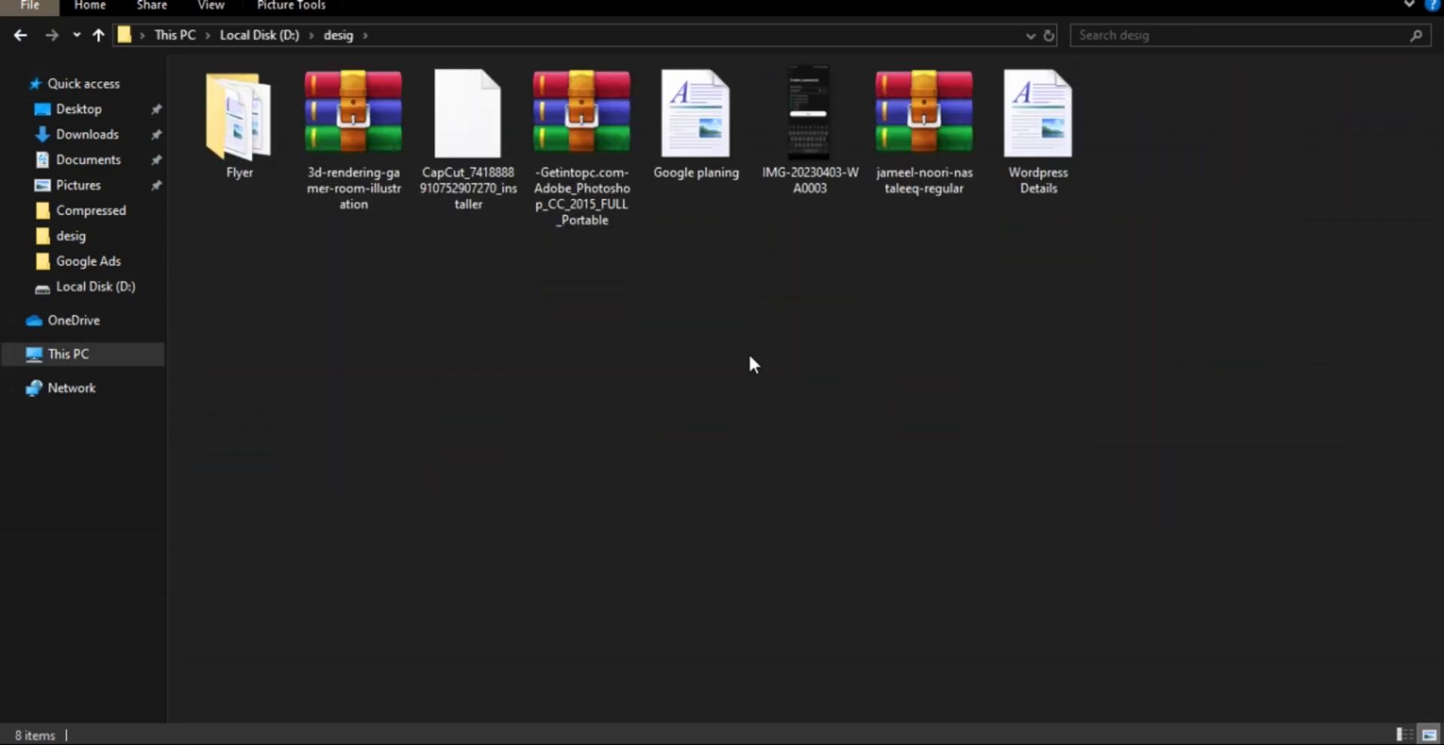
double_click(707, 156)
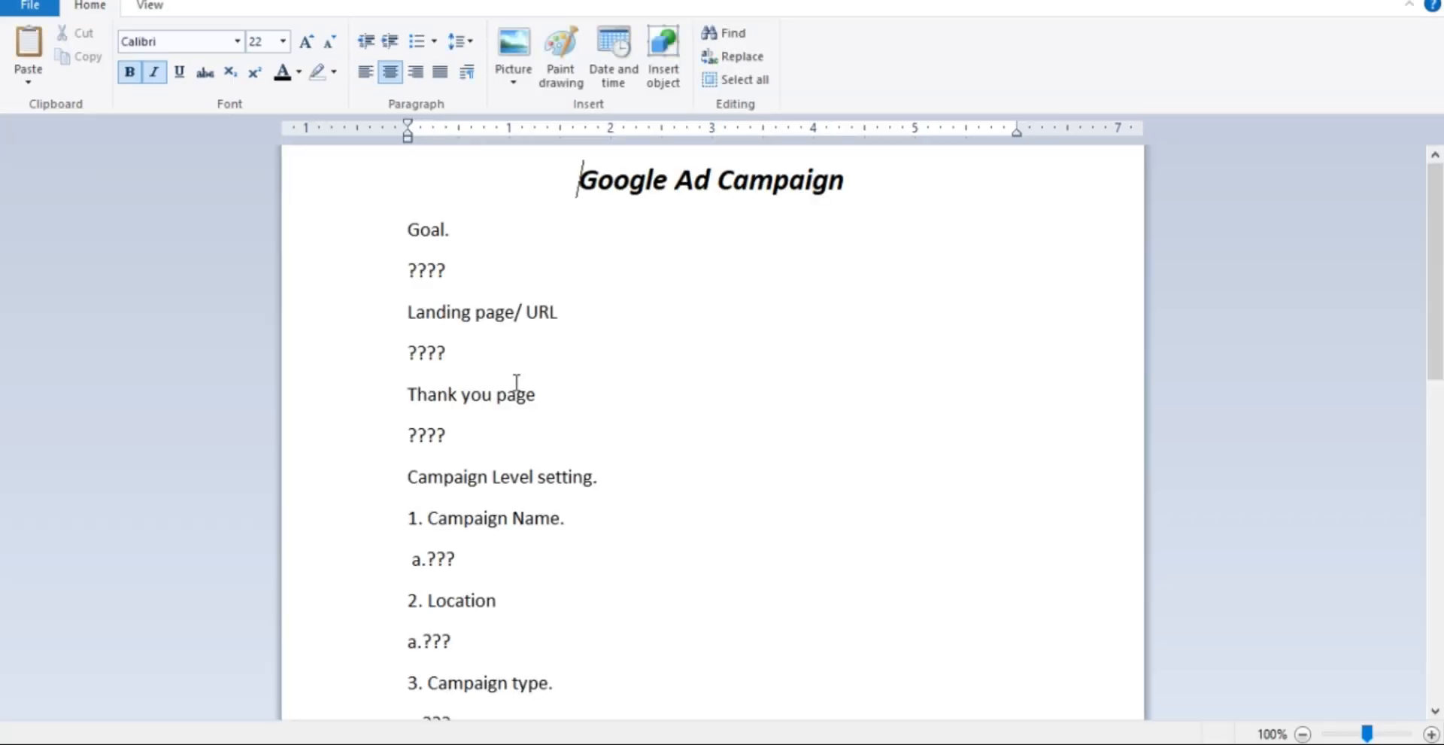
Find the Group 1 keywords section in the campaign planning document and highlight its ??? placeholder.
left_click_drag(1436, 270, 1441, 518)
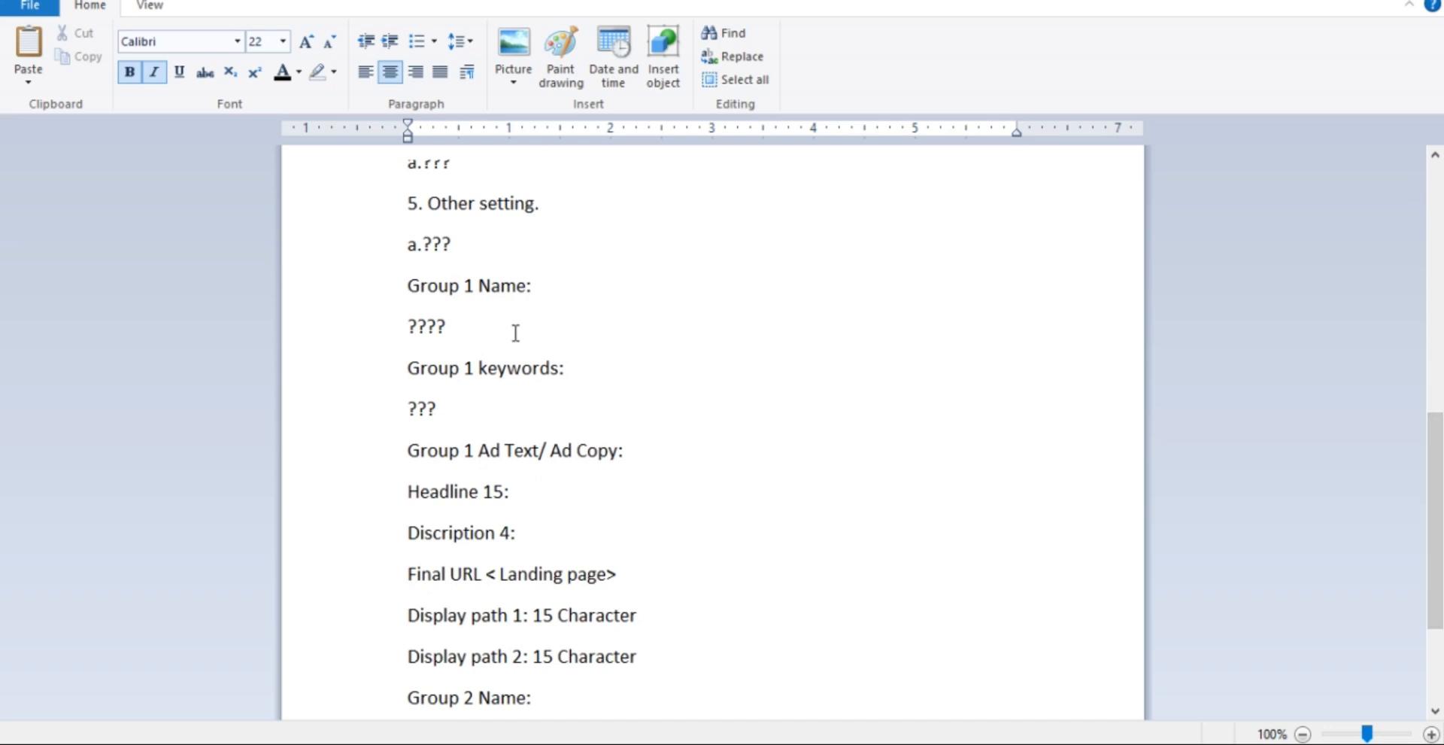
left_click(518, 394)
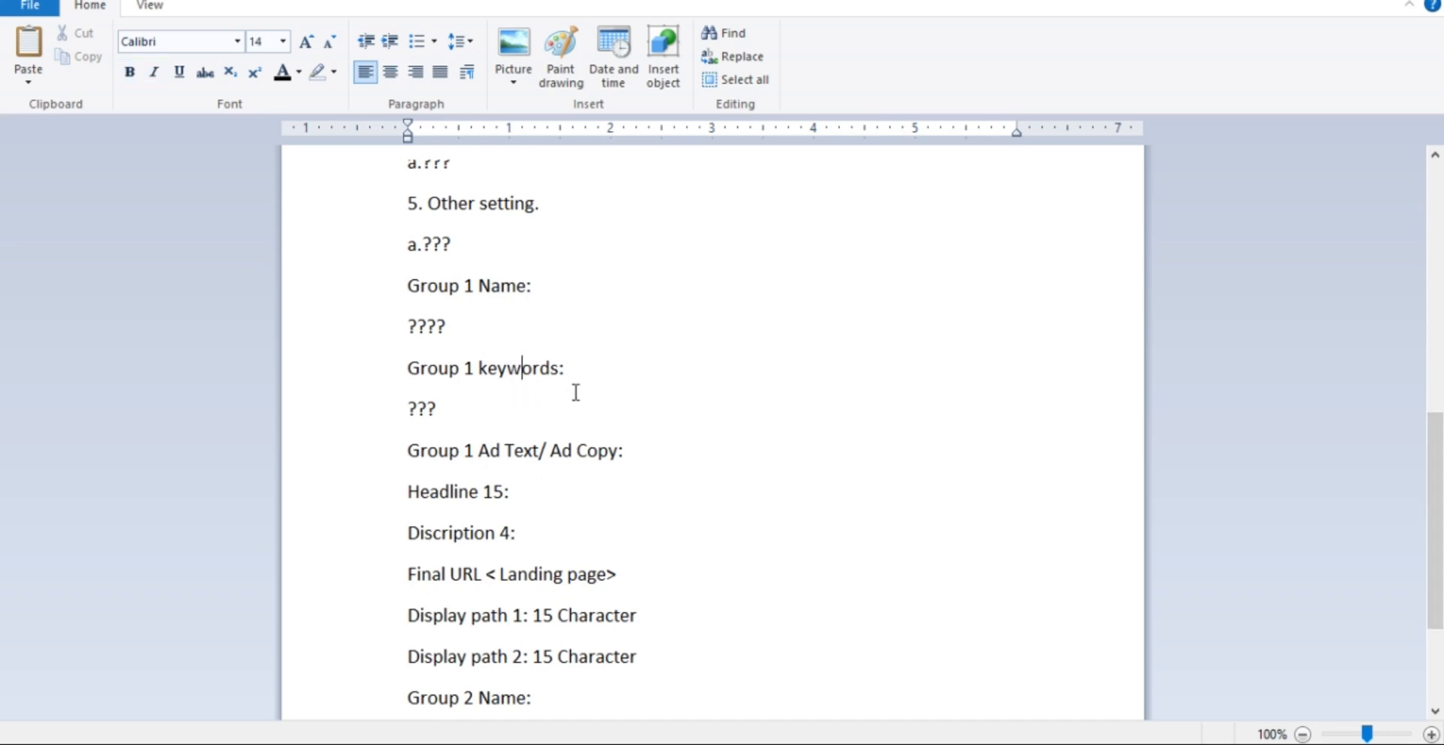
left_click_drag(1438, 515, 1441, 477)
left_click(427, 505)
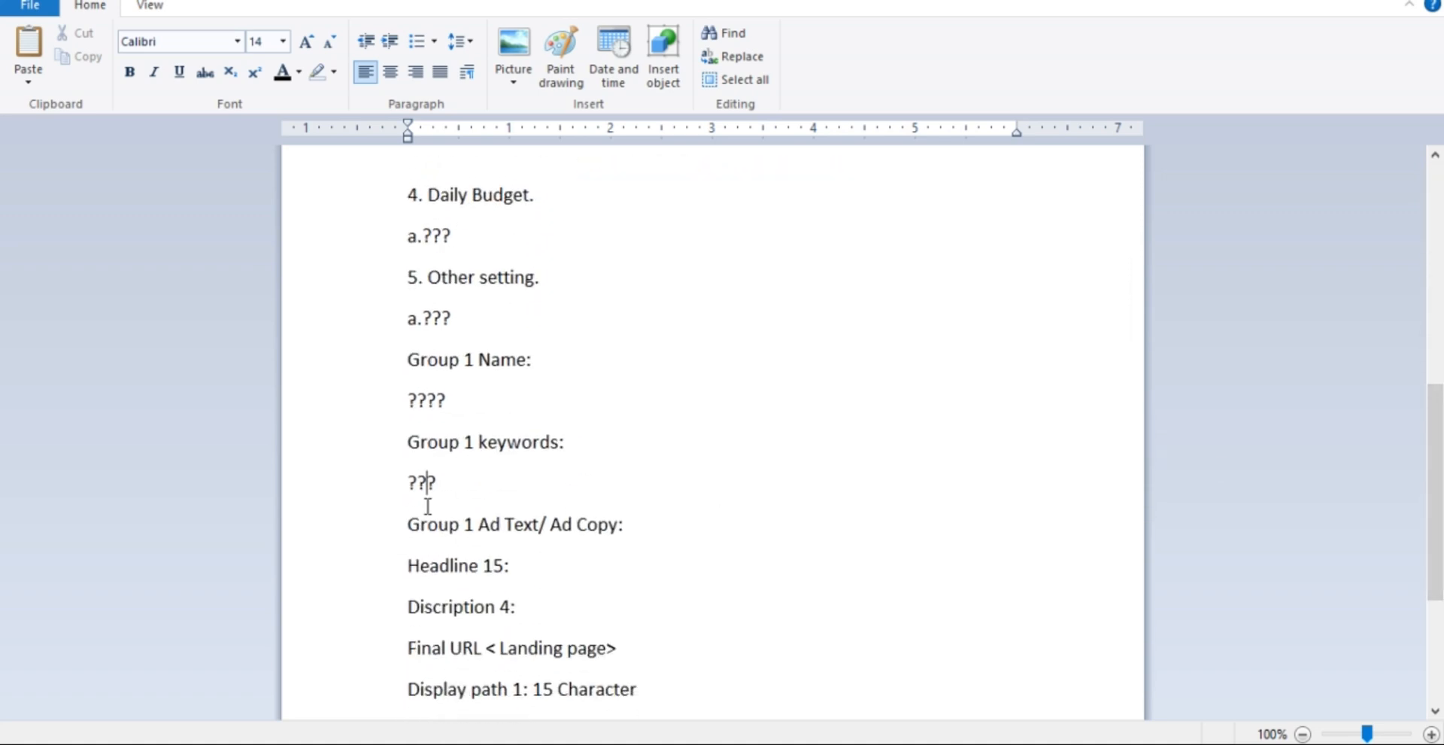
double_click(455, 499)
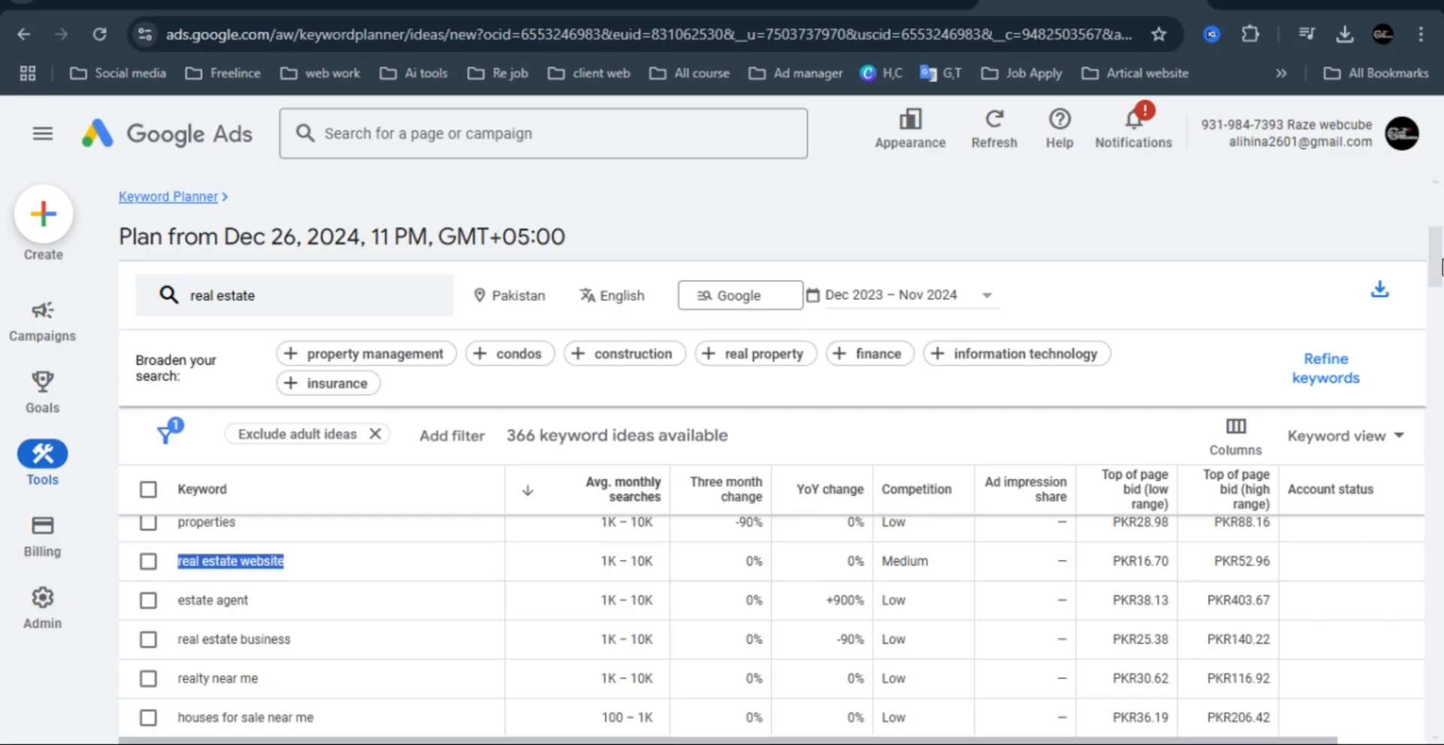
Switch back to Keyword Planner in the browser, sort the keyword ideas by competition and look through the list.
left_click_drag(1442, 267, 1440, 310)
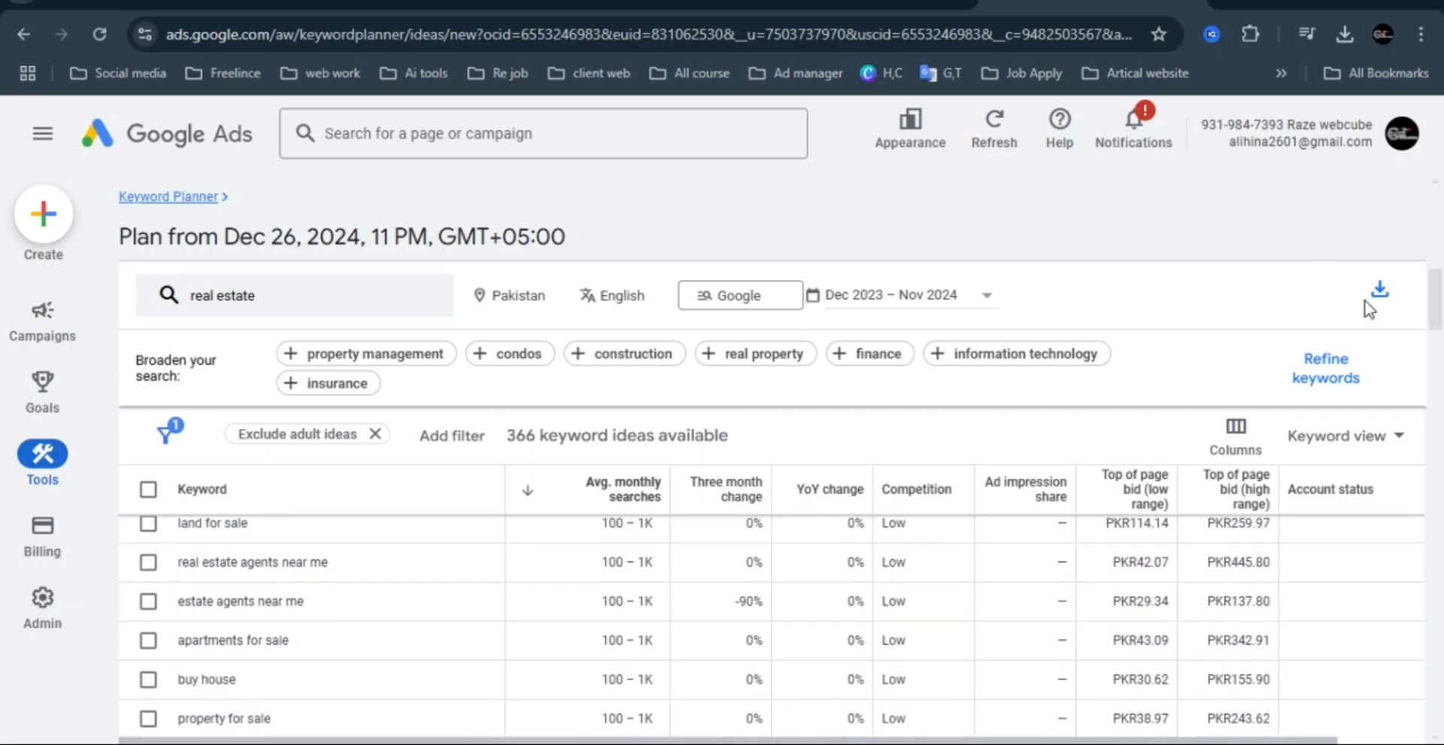
left_click(914, 485)
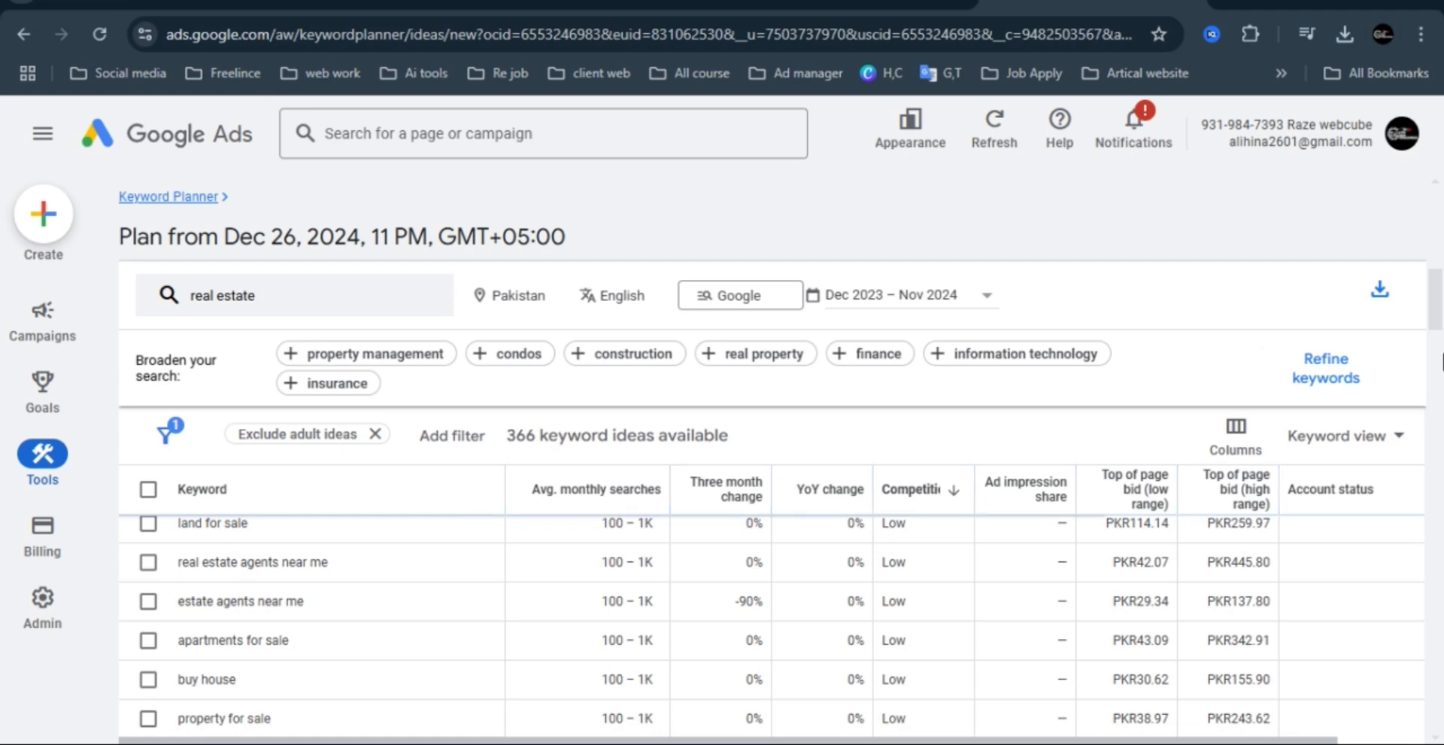
left_click_drag(1433, 301, 1438, 582)
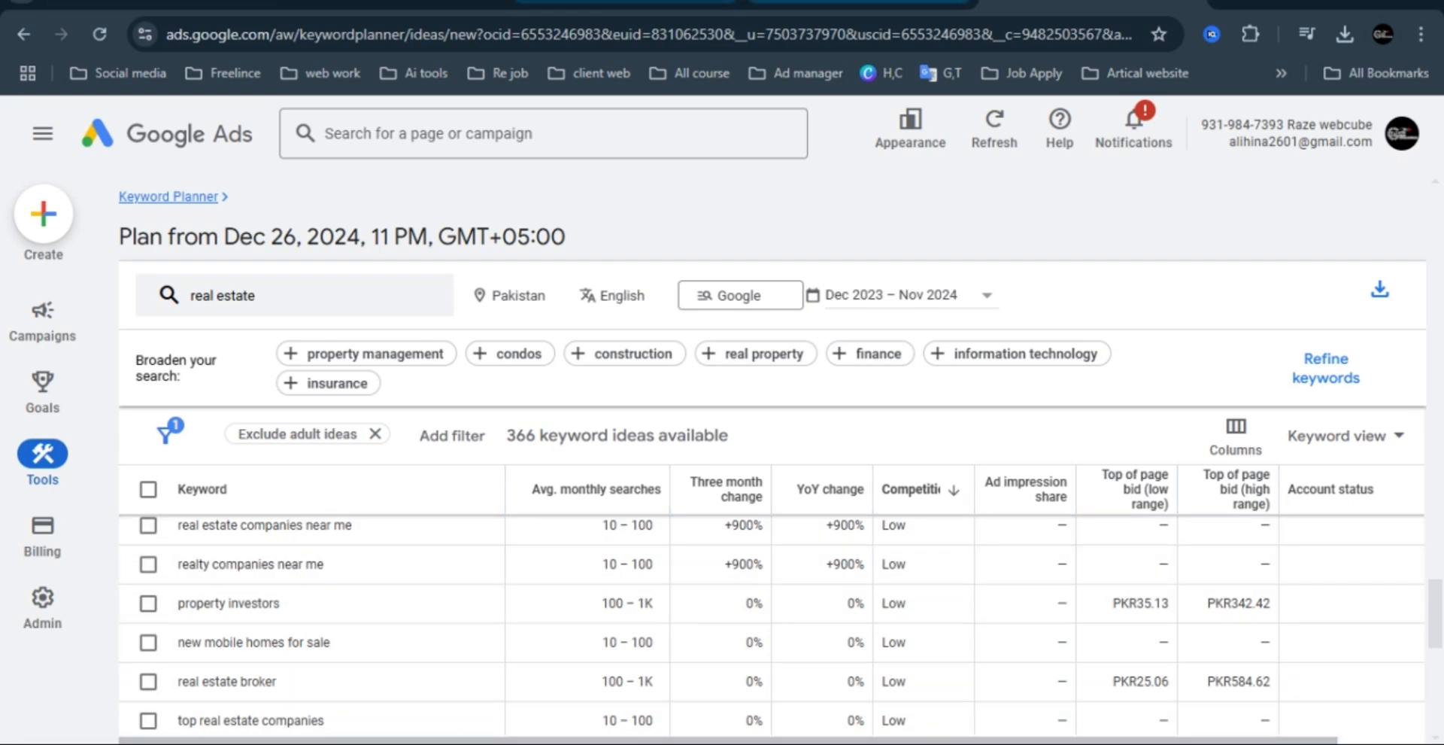
Return to the new campaign's bidding page, set the target CPA to PKR 30 and continue to the campaign settings.
left_click(860, 3)
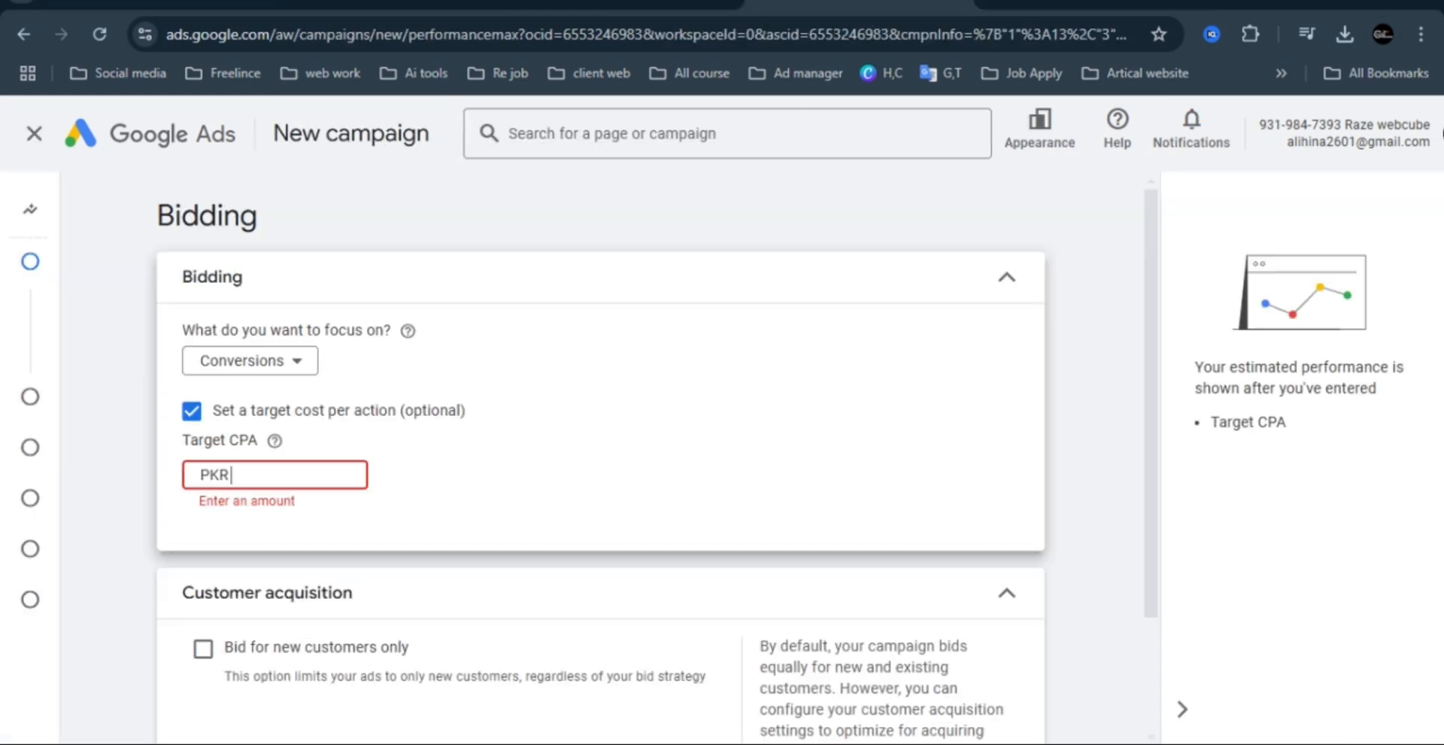
left_click(282, 470)
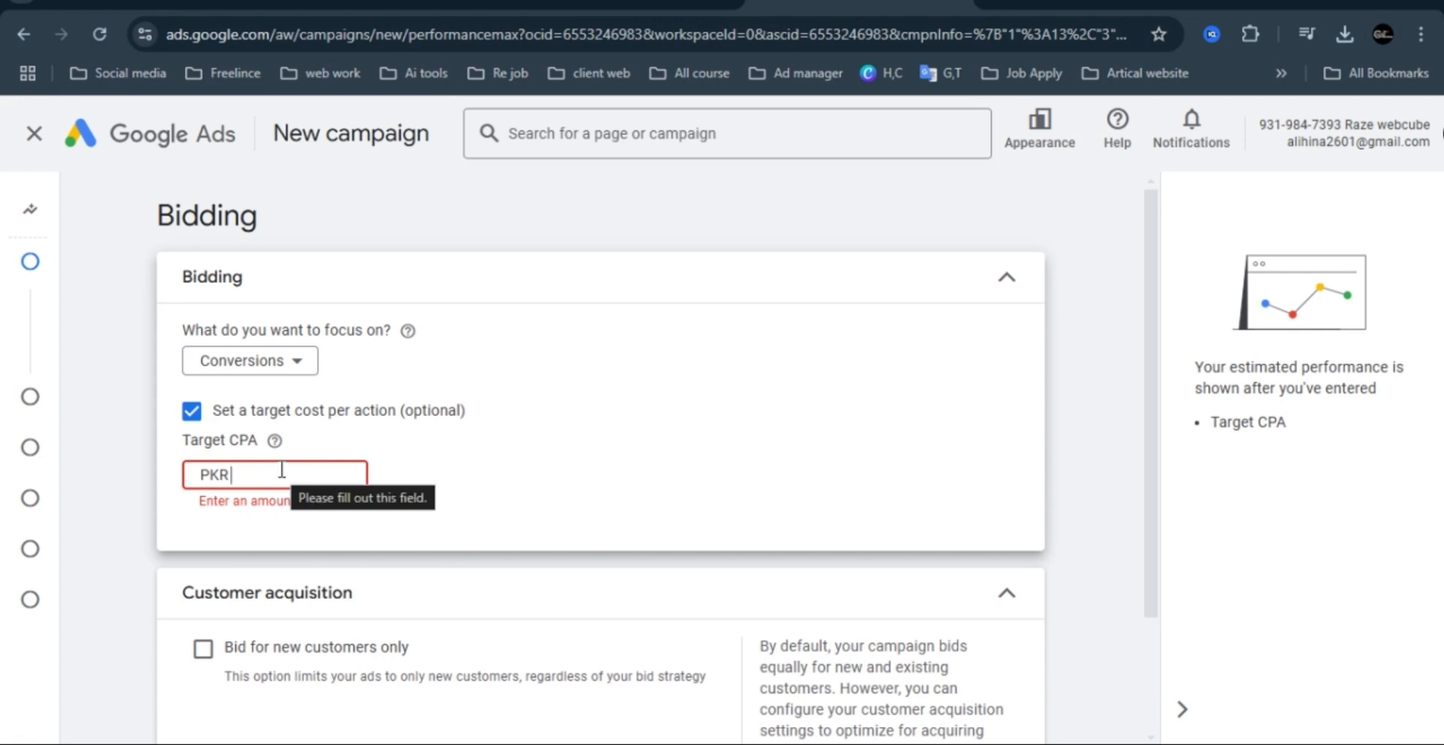
type("30")
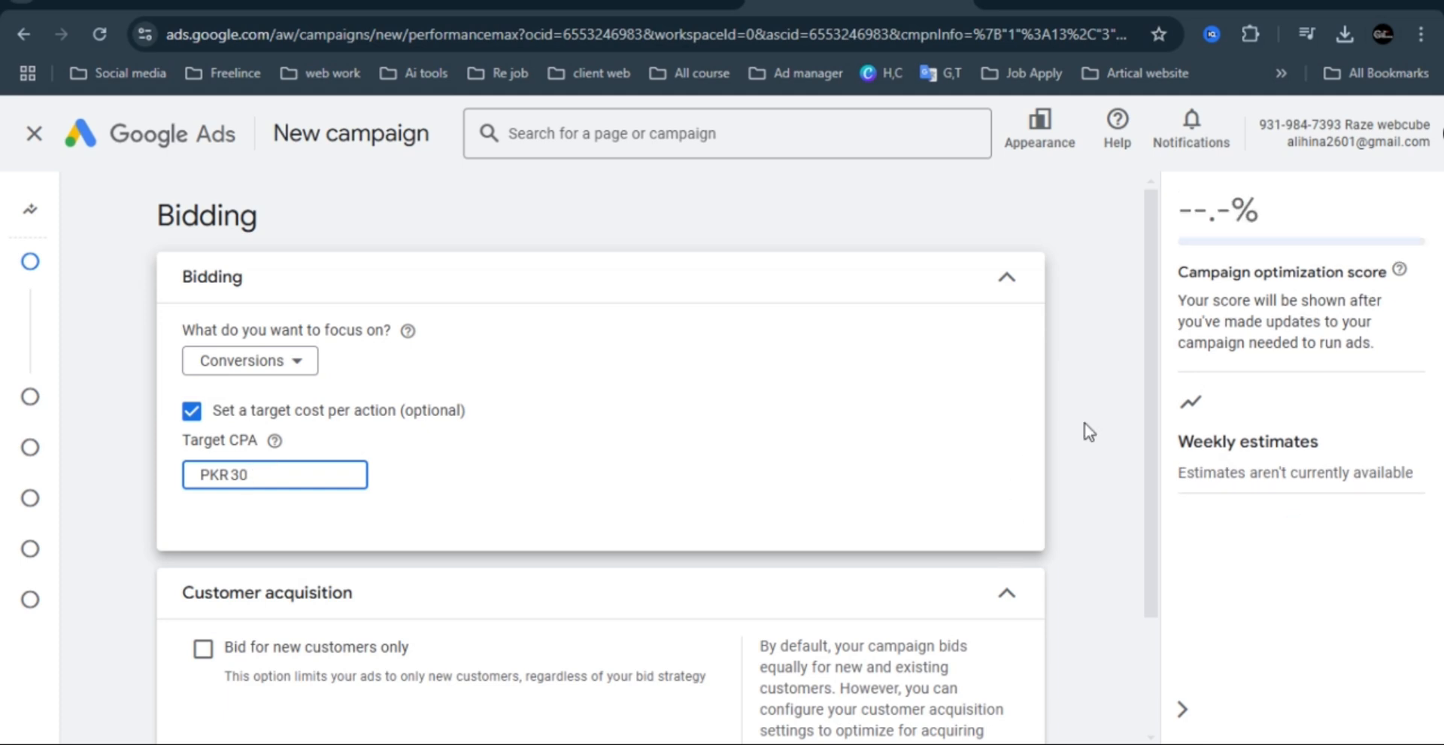
scroll(1151, 361, "down", 1)
scroll(1164, 391, "down", 2)
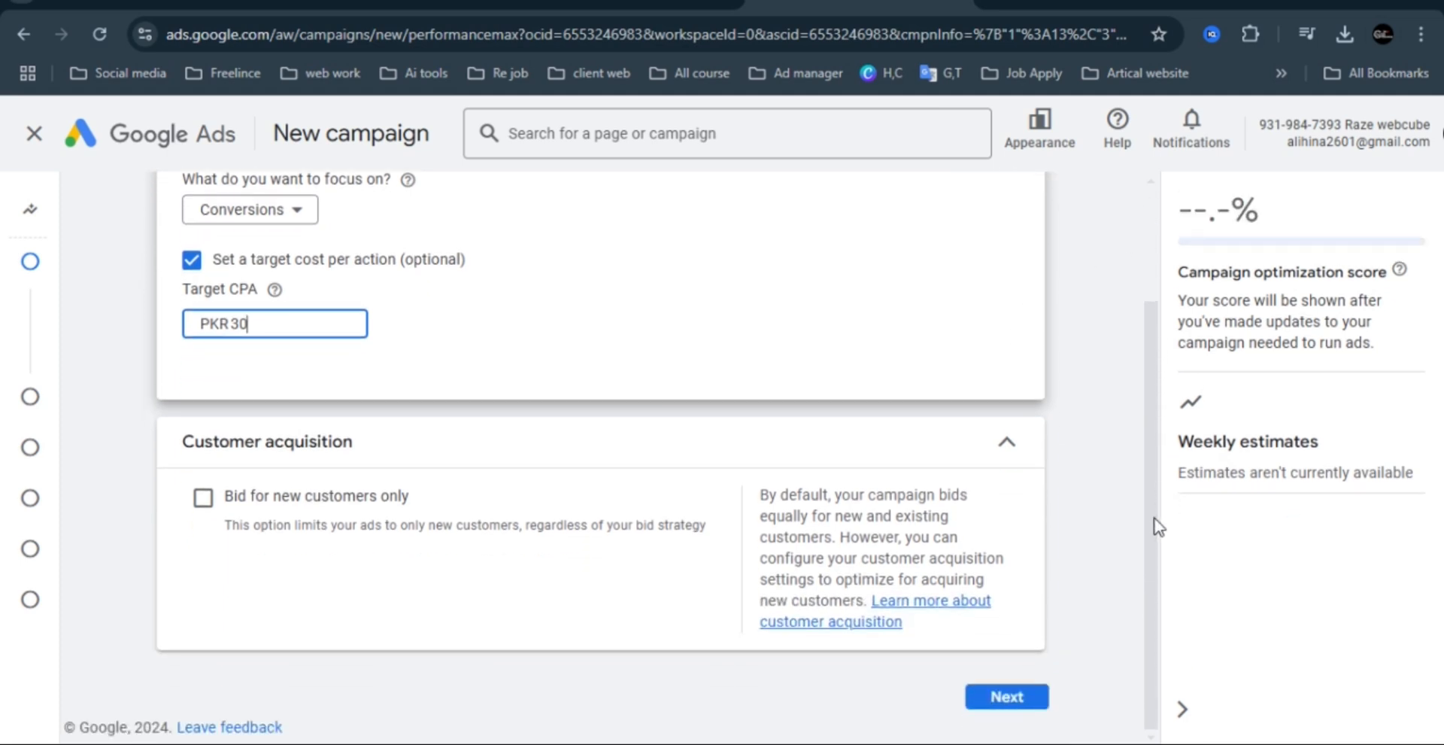
left_click(1021, 698)
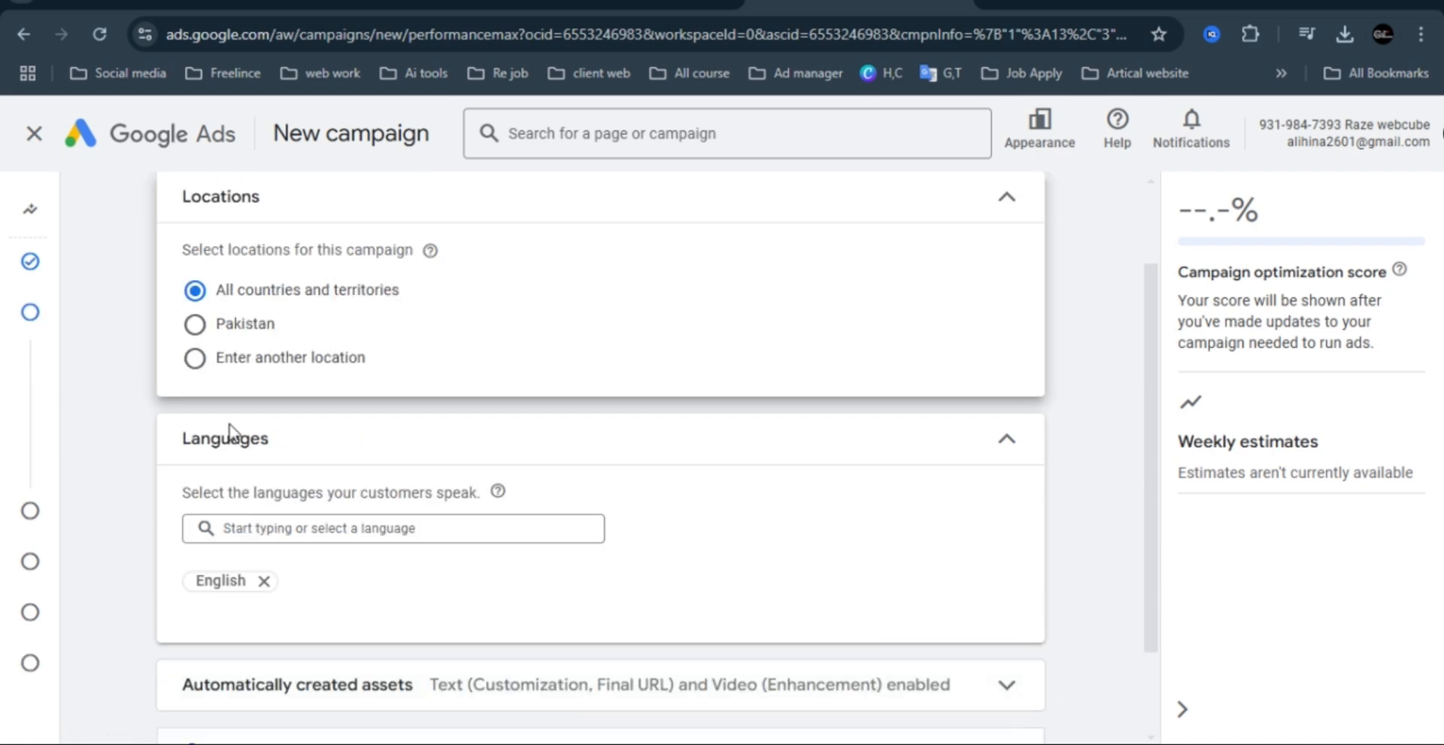
Set Pakistan as the campaign location and check the language settings.
left_click(193, 325)
scroll(1147, 418, "up", 2)
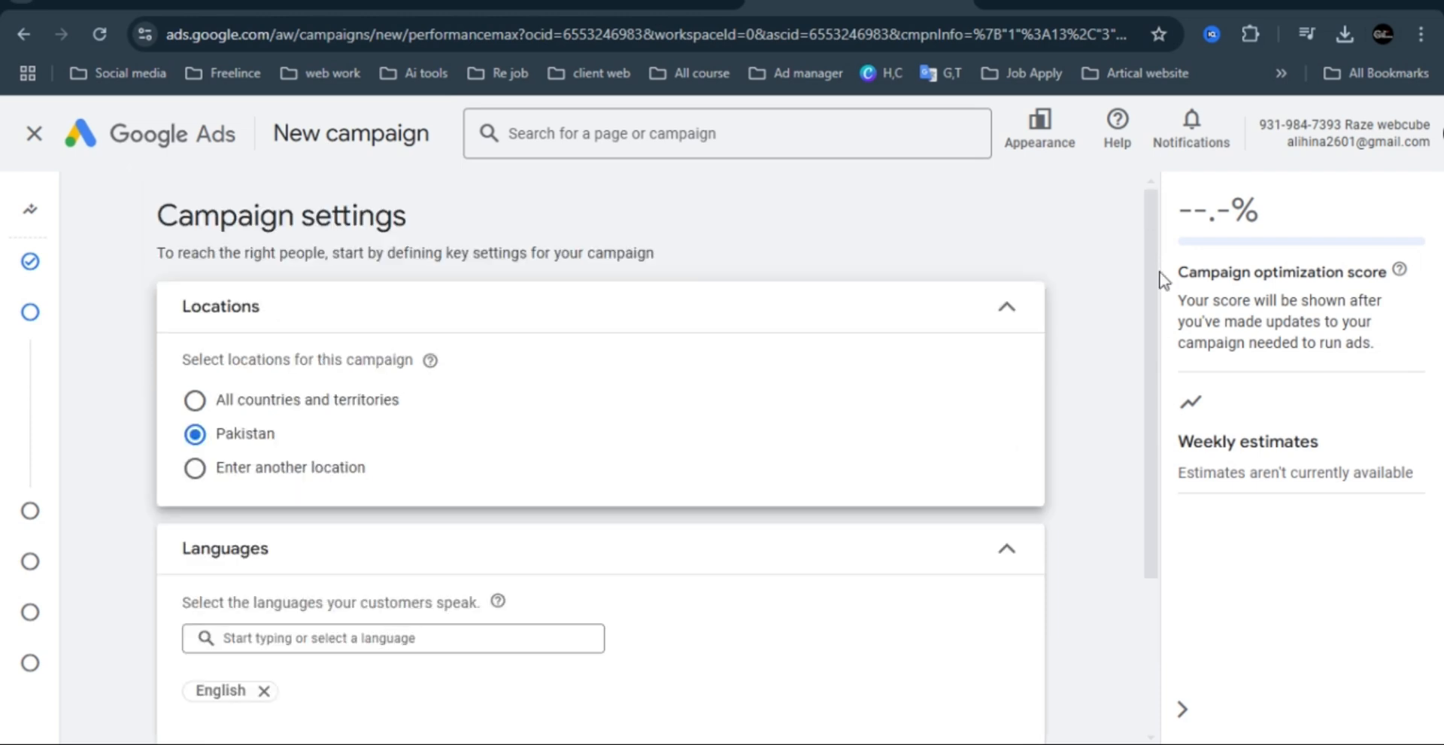
left_click_drag(1156, 241, 1145, 399)
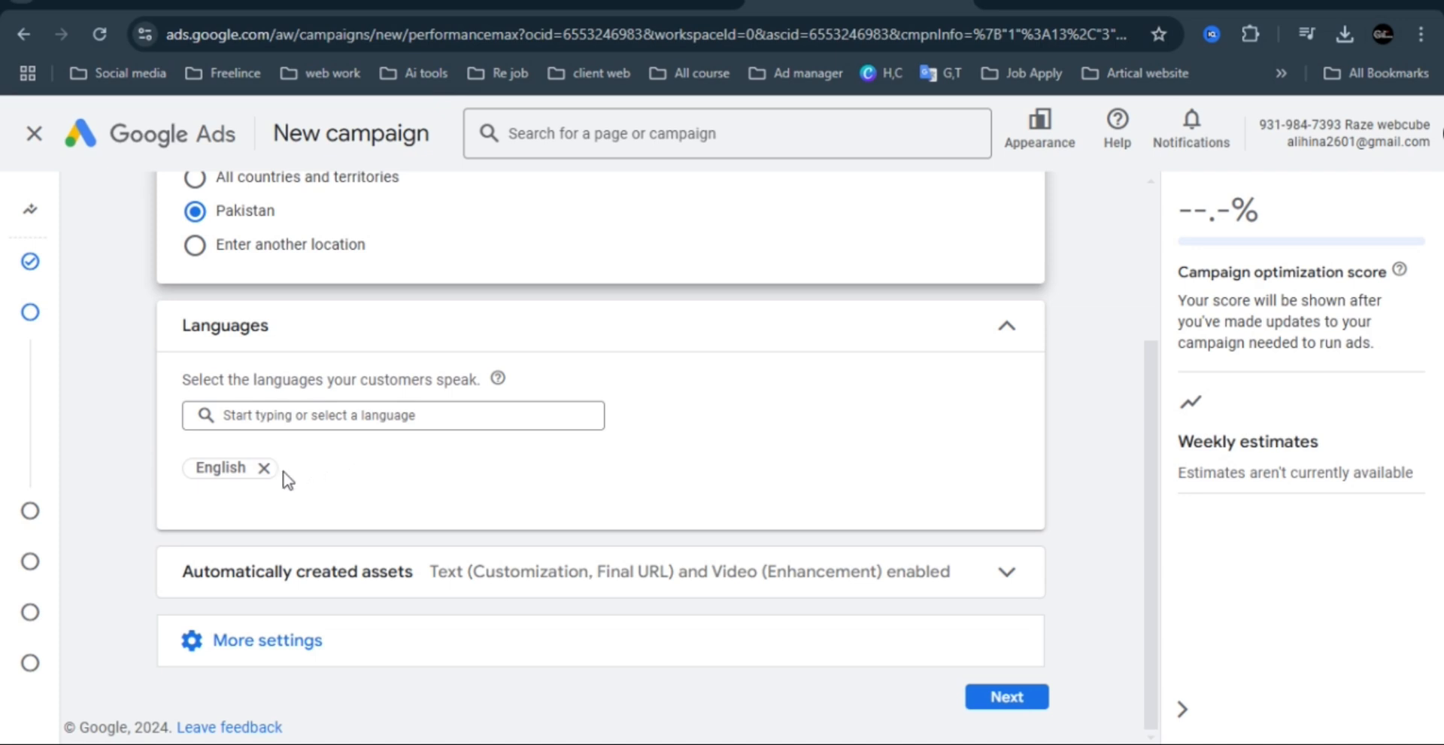
Remove English from the campaign languages so all languages are targeted, and review the automatically created assets settings.
left_click(264, 468)
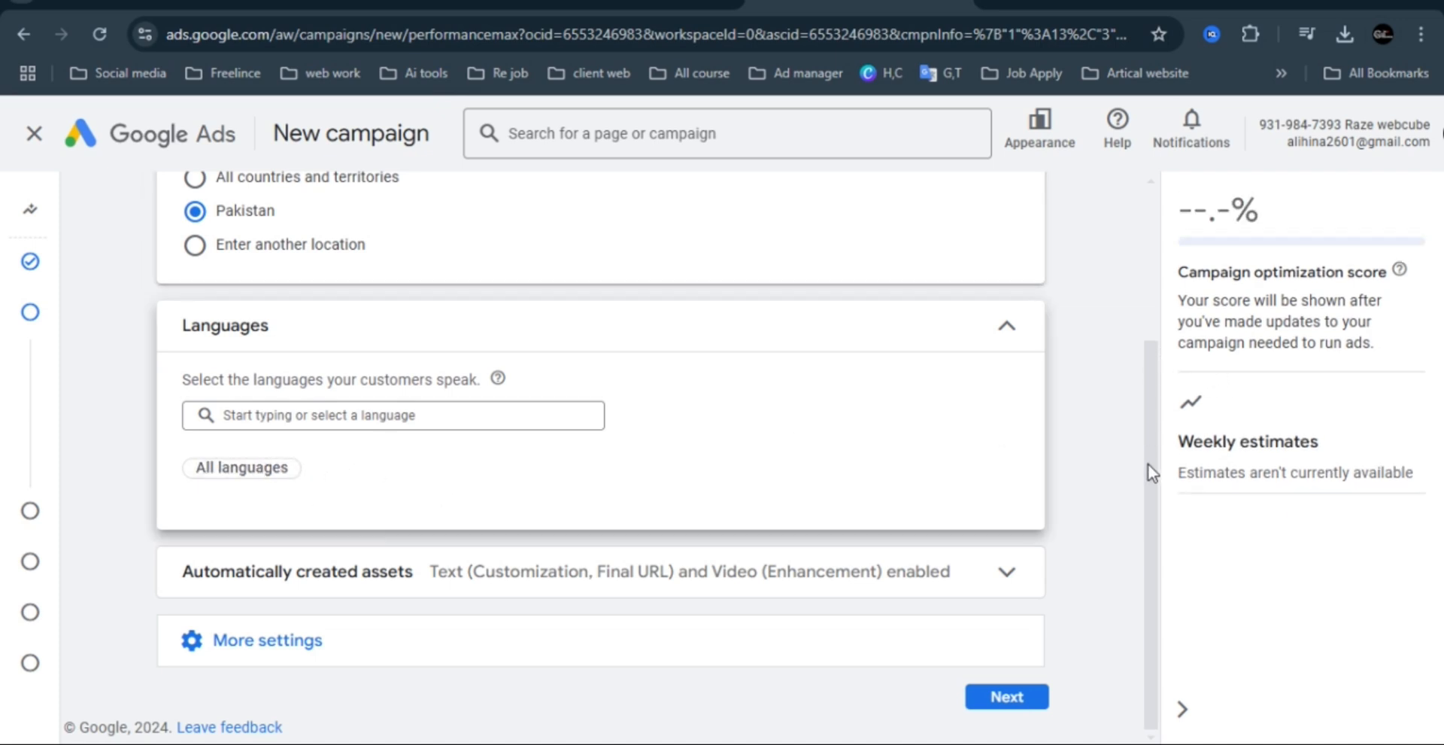
left_click(1007, 577)
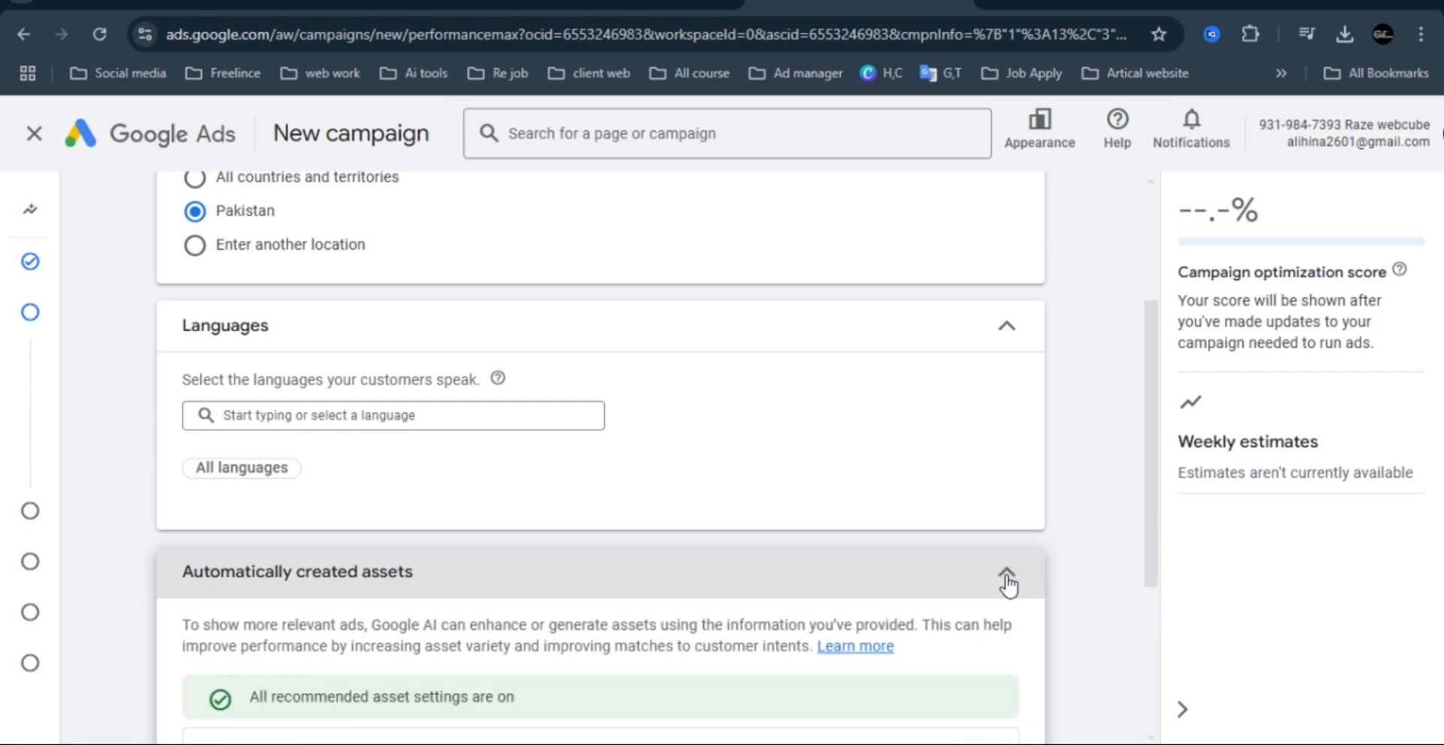
scroll(1154, 523, "down", 4)
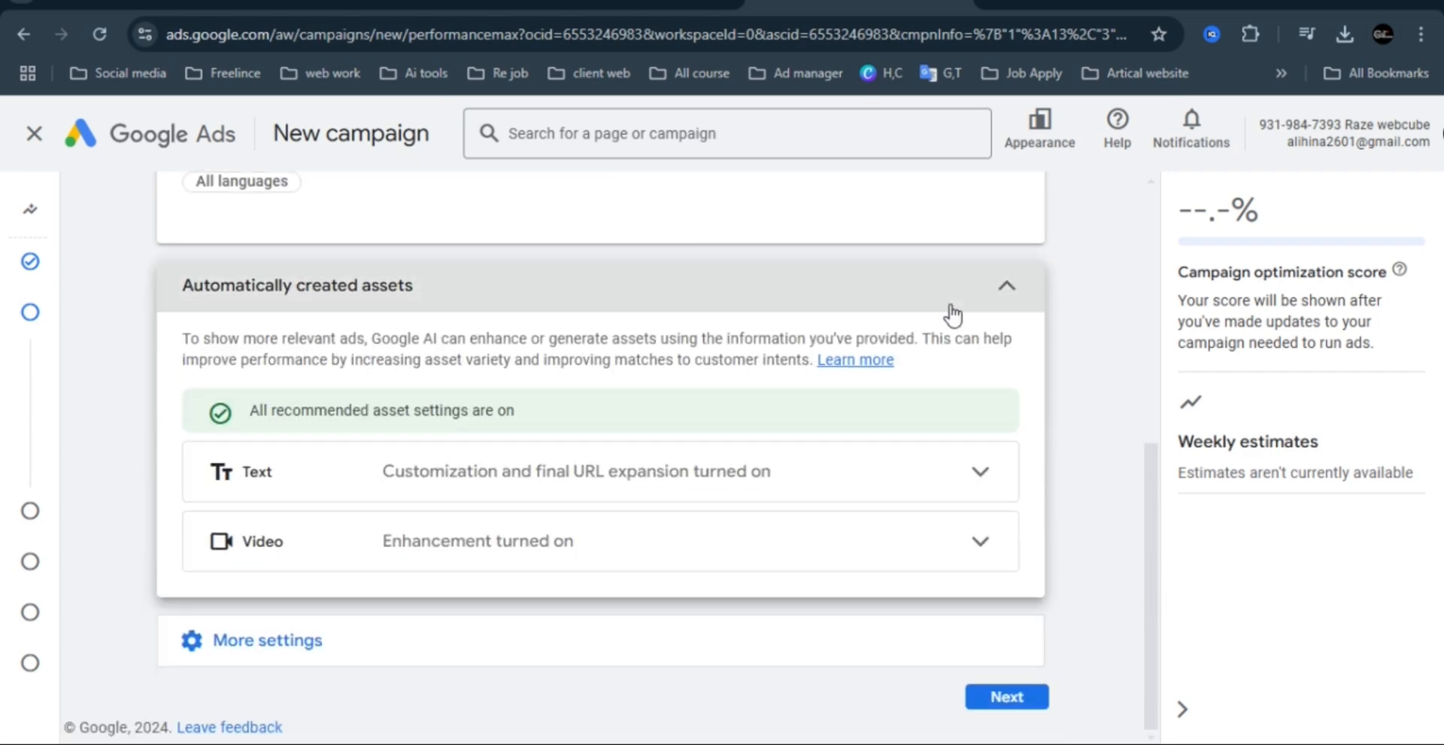
left_click(1006, 287)
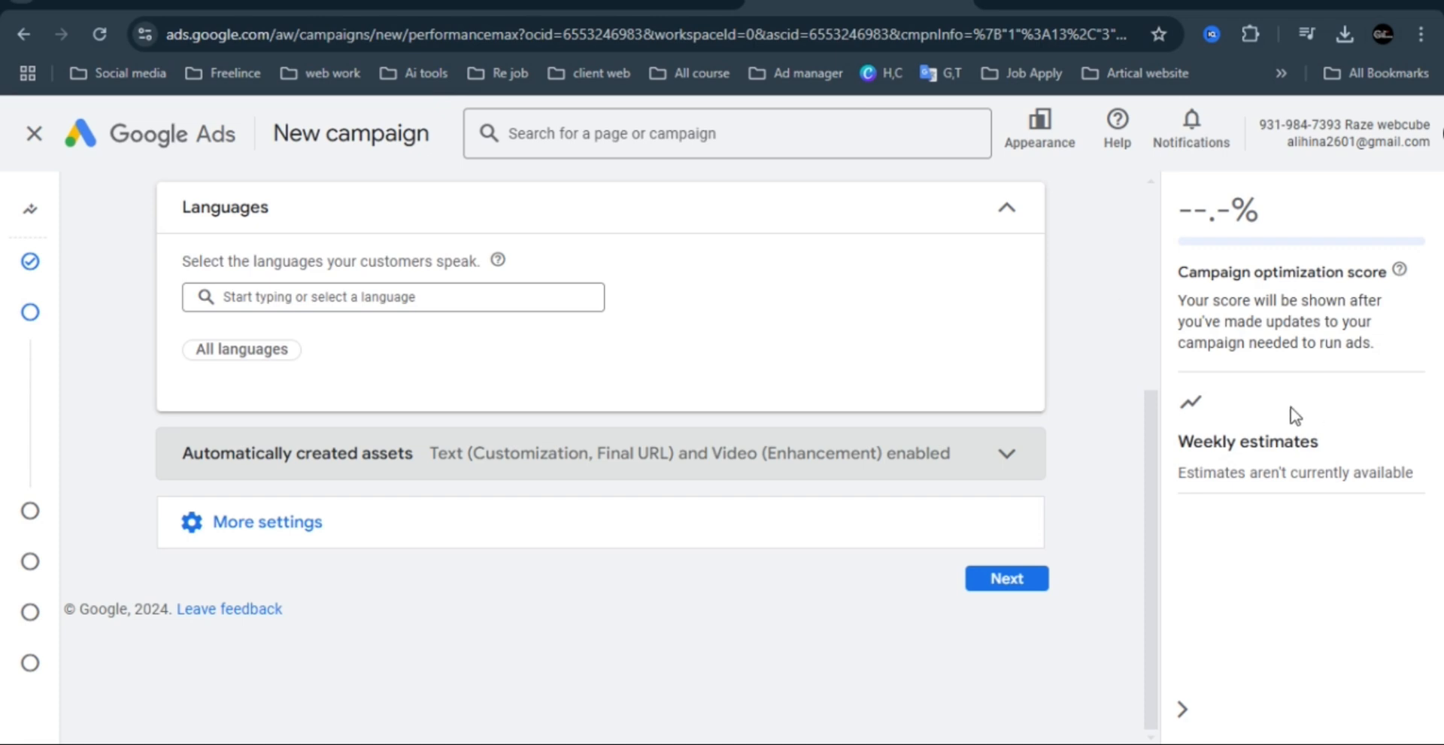
Open the ad schedule among the additional campaign settings and limit the ads to Mondays - Fridays.
left_click(301, 523)
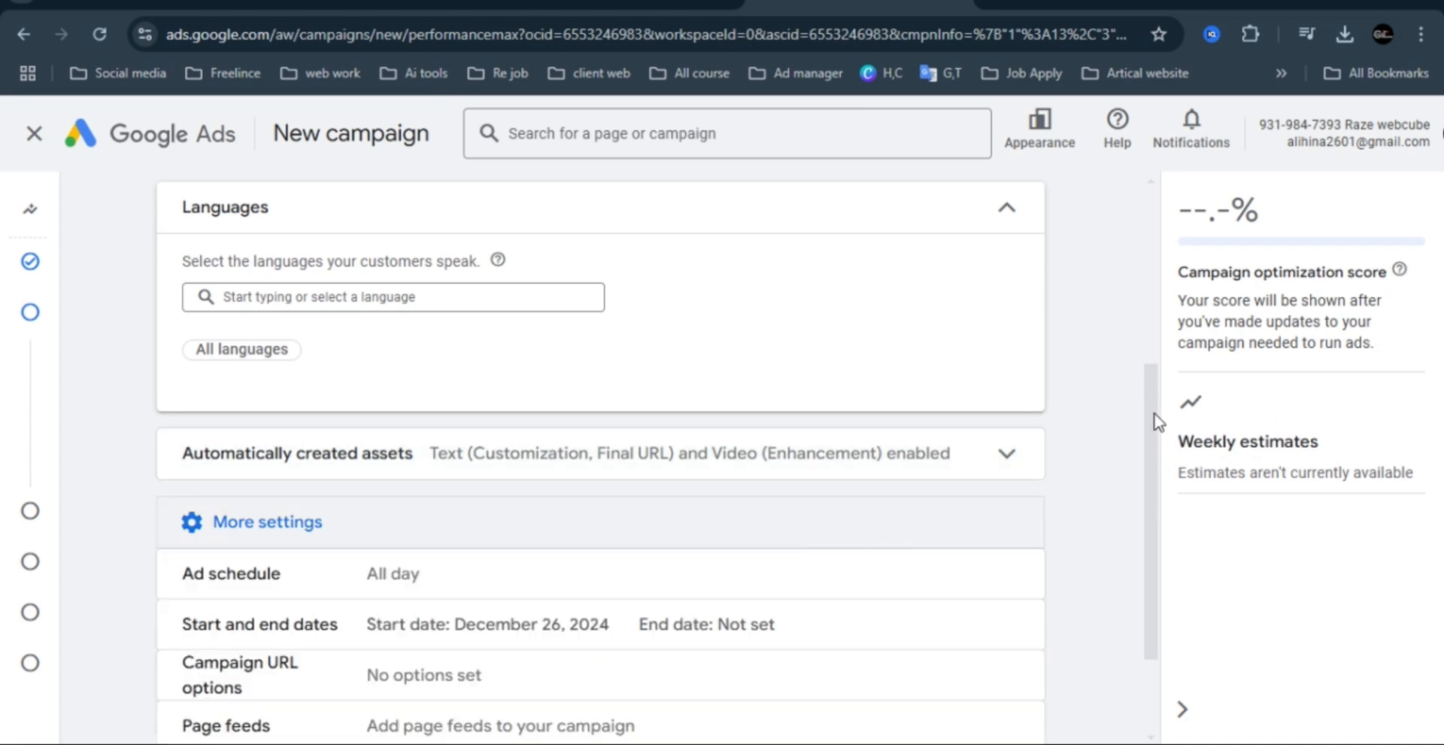
left_click_drag(1156, 421, 1160, 499)
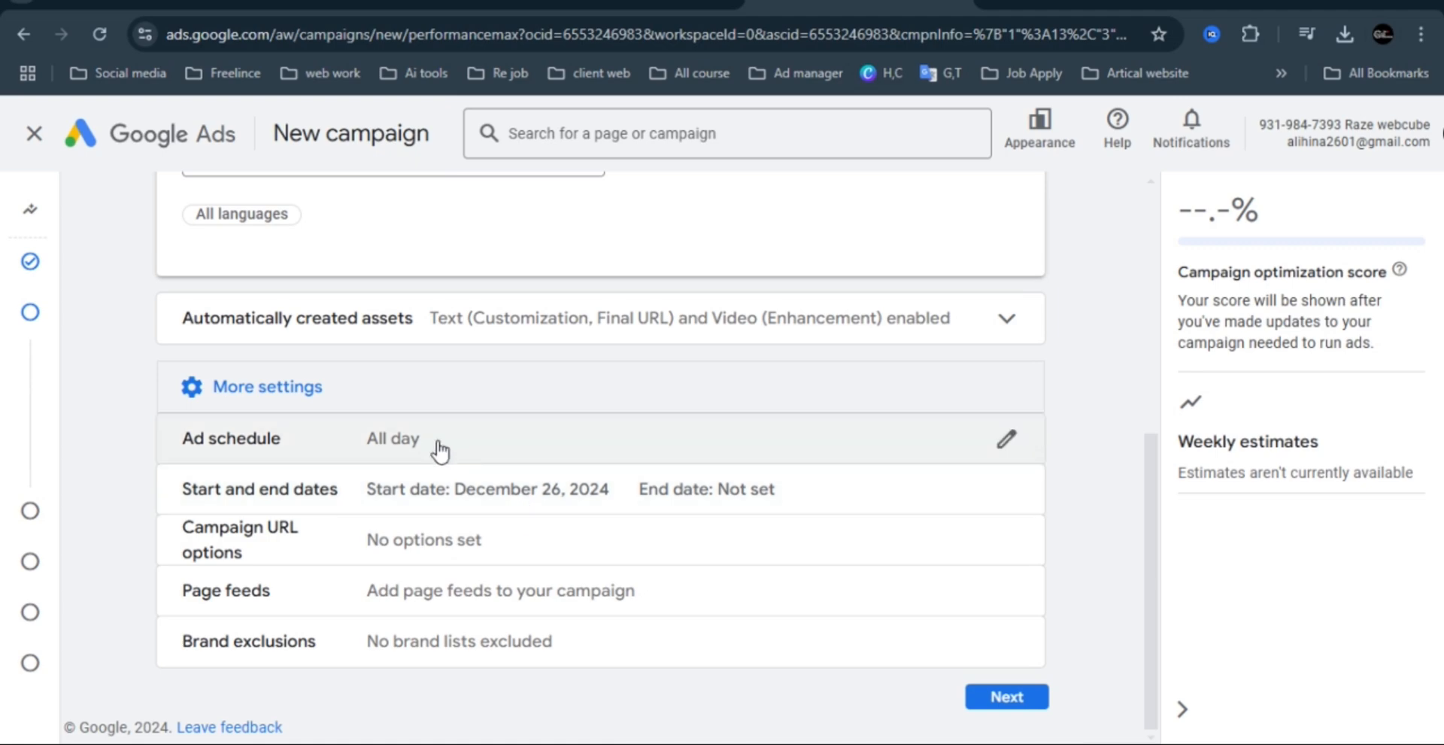
left_click(440, 450)
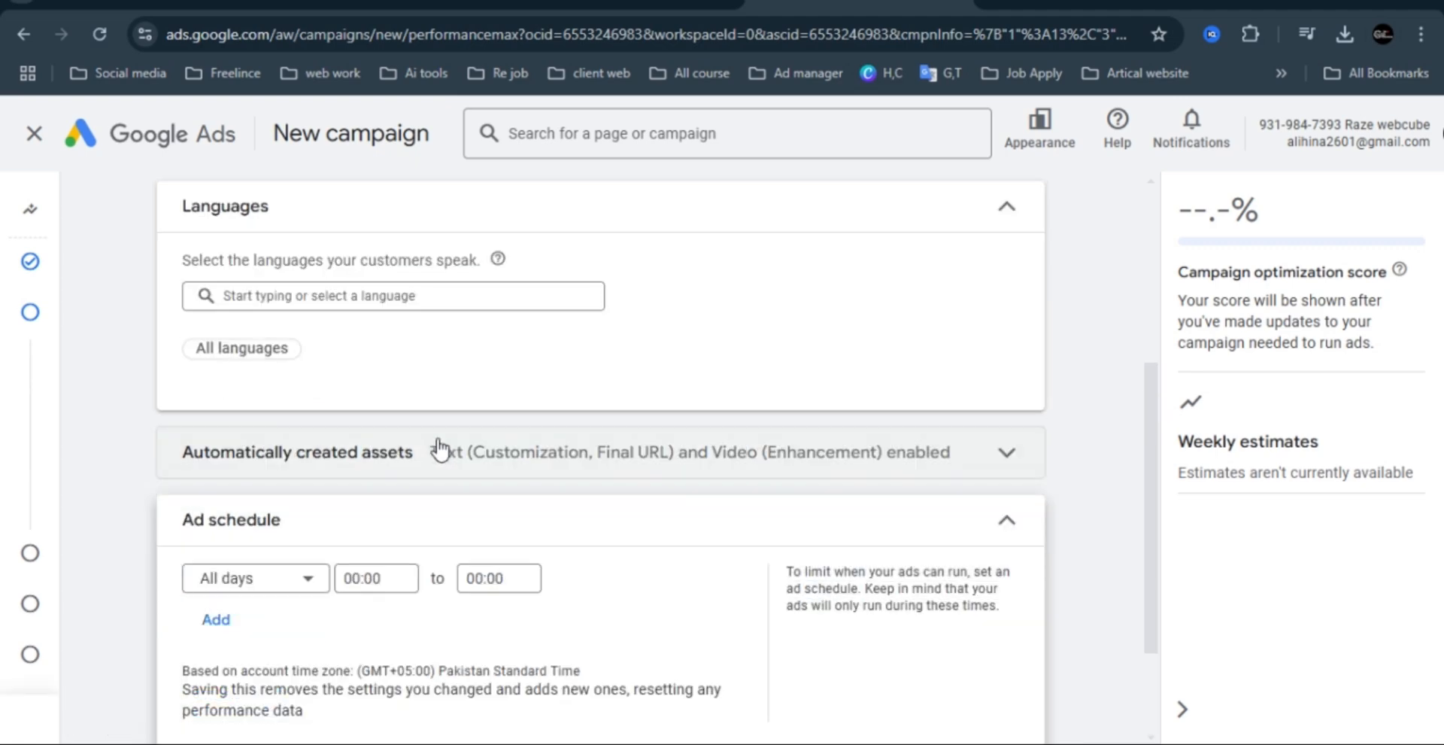
left_click(305, 582)
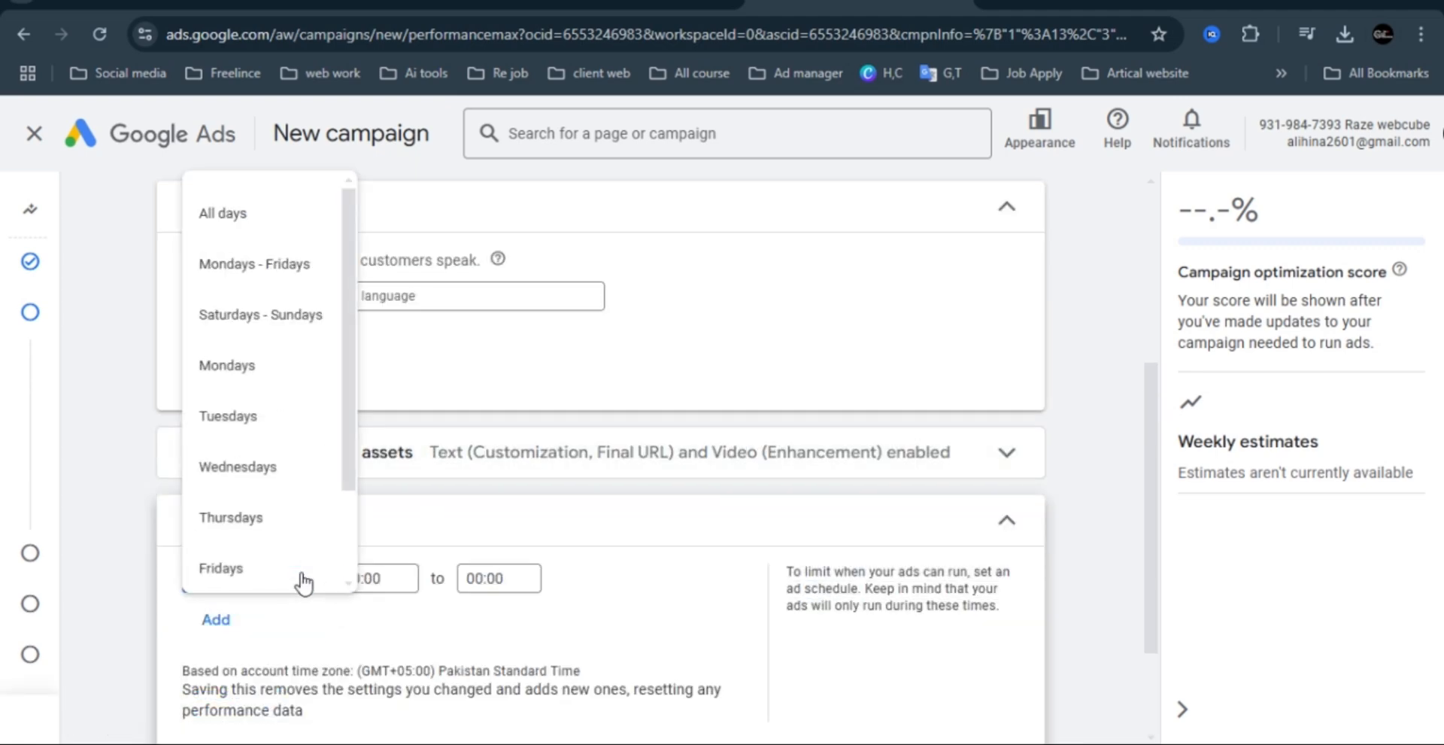
left_click(291, 265)
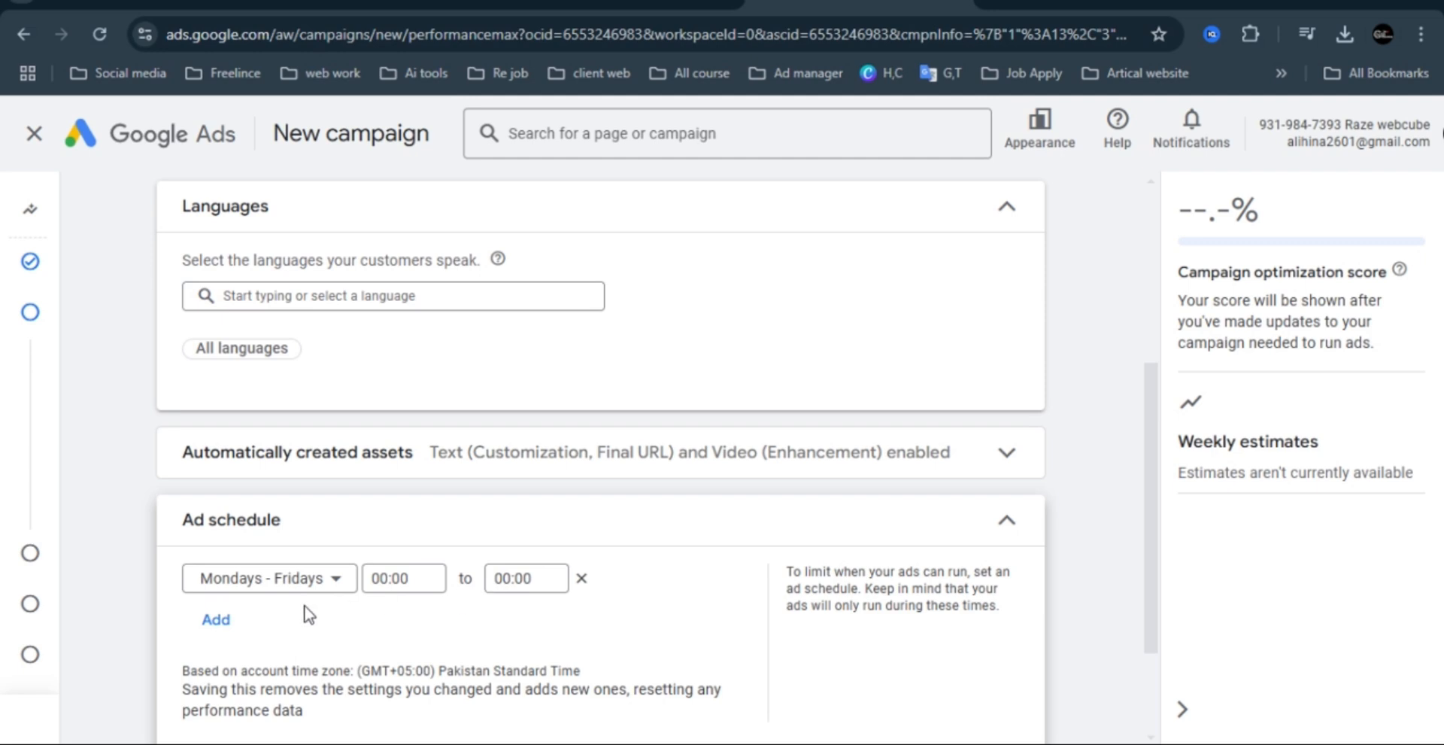
Set the ad schedule hours for Mondays - Fridays from 00:15 to 23:45.
left_click(396, 578)
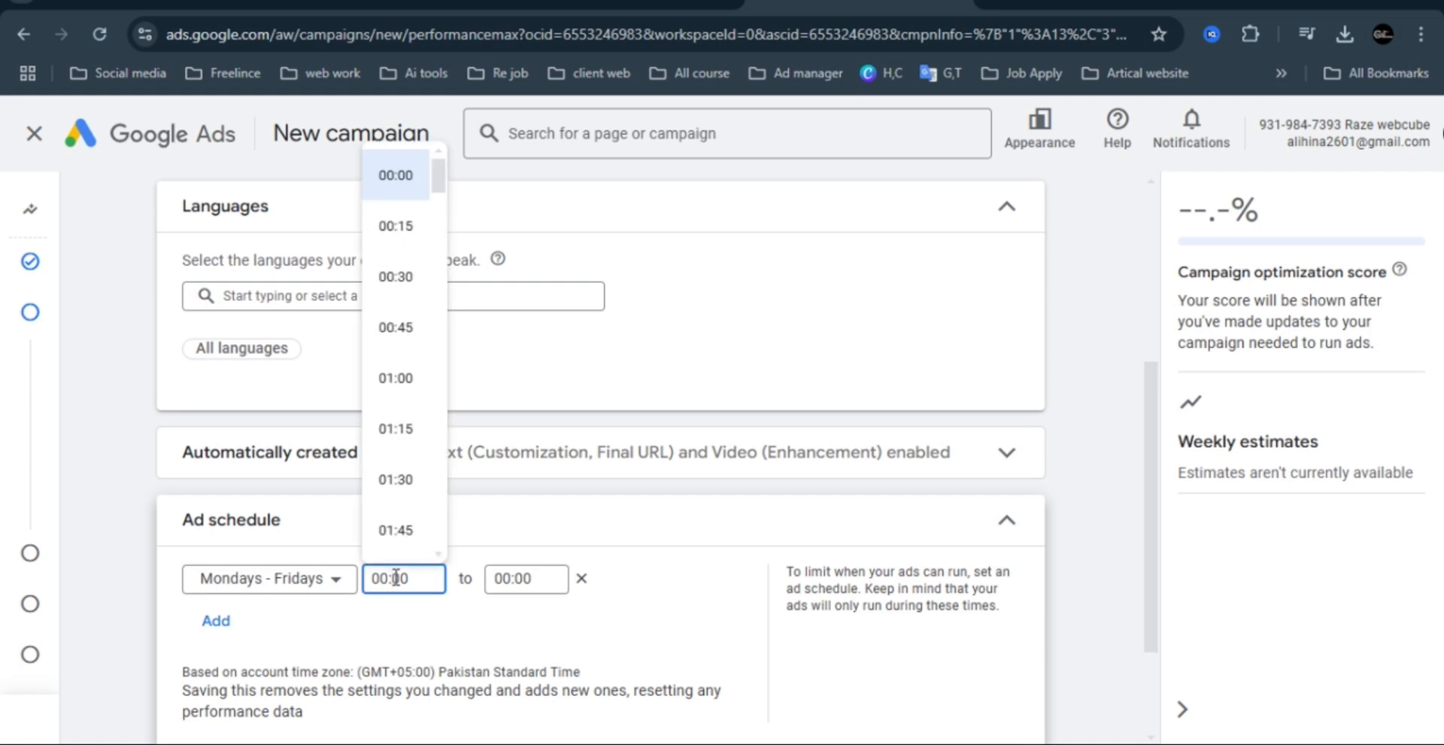
left_click(396, 227)
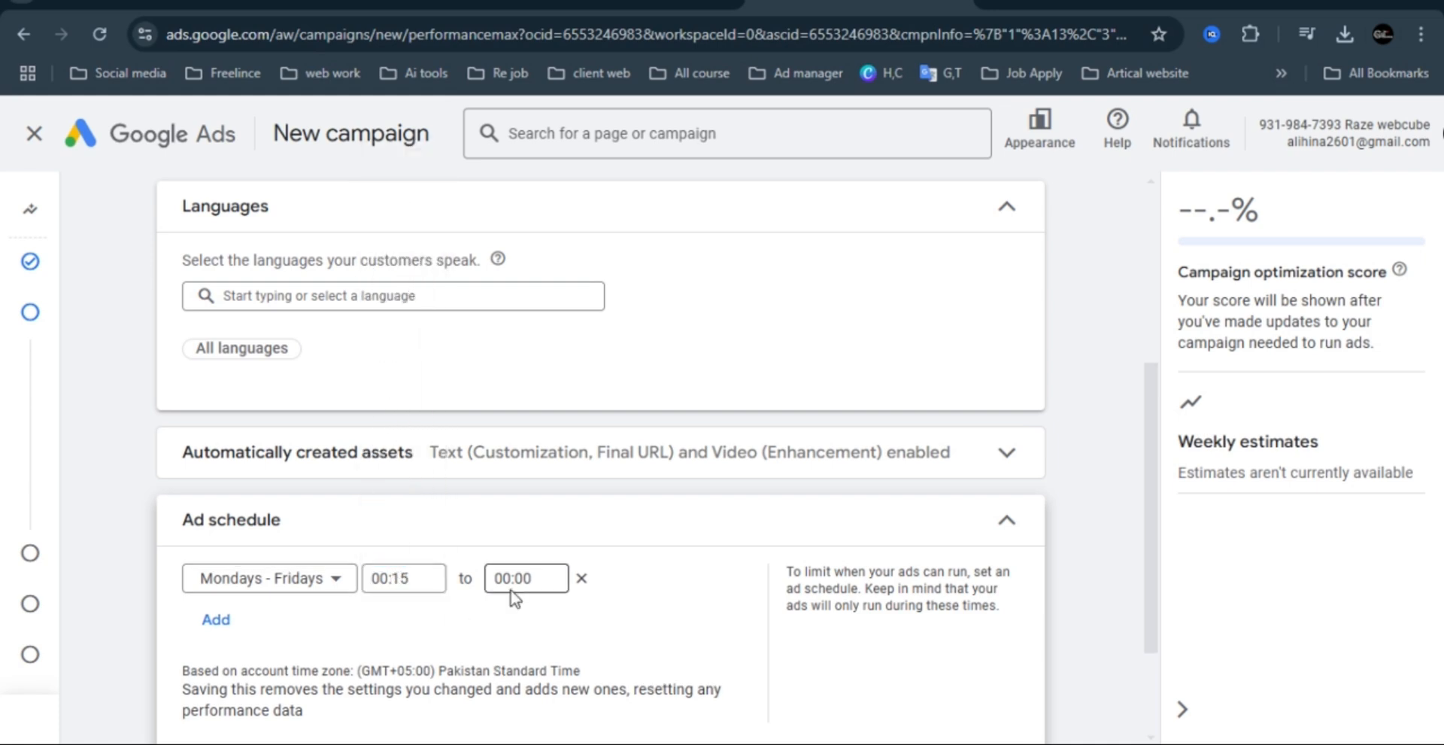
left_click(531, 578)
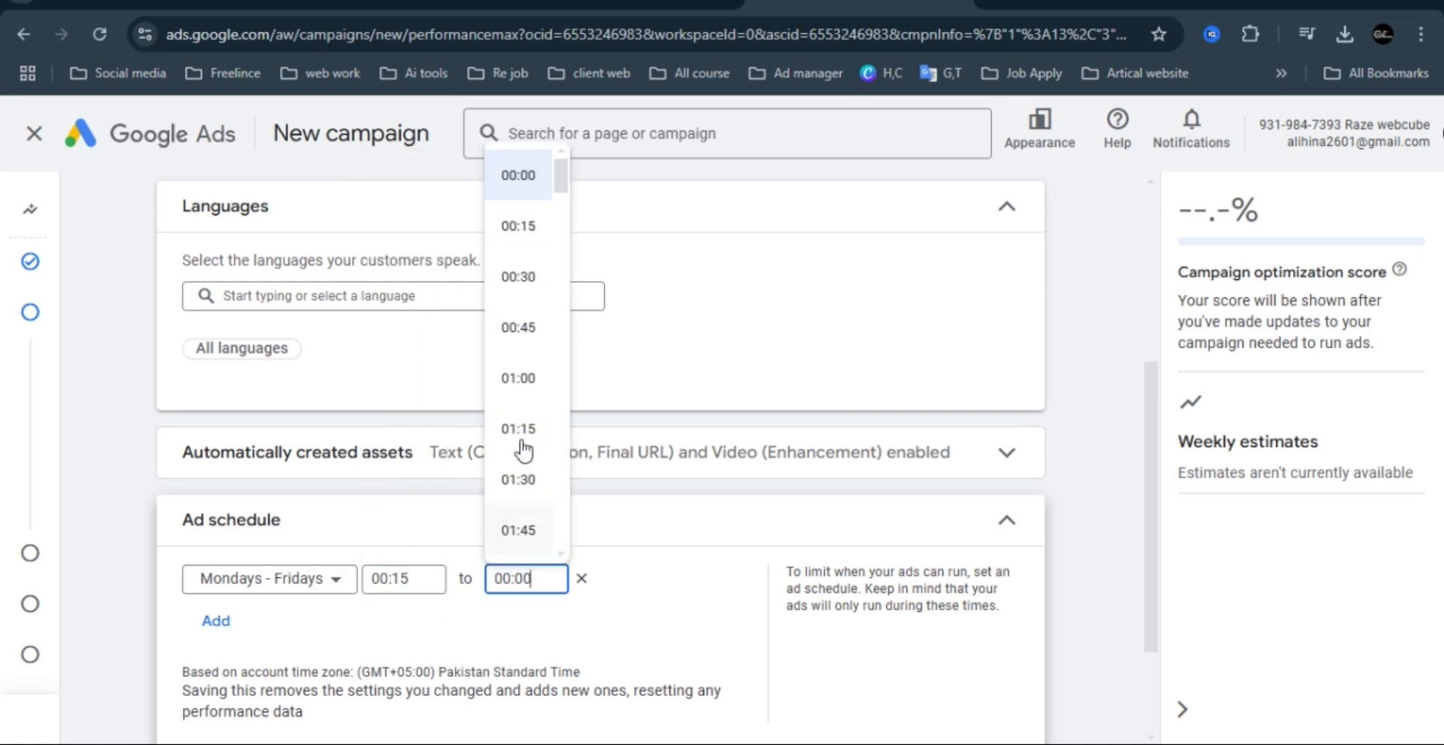
left_click_drag(560, 175, 564, 539)
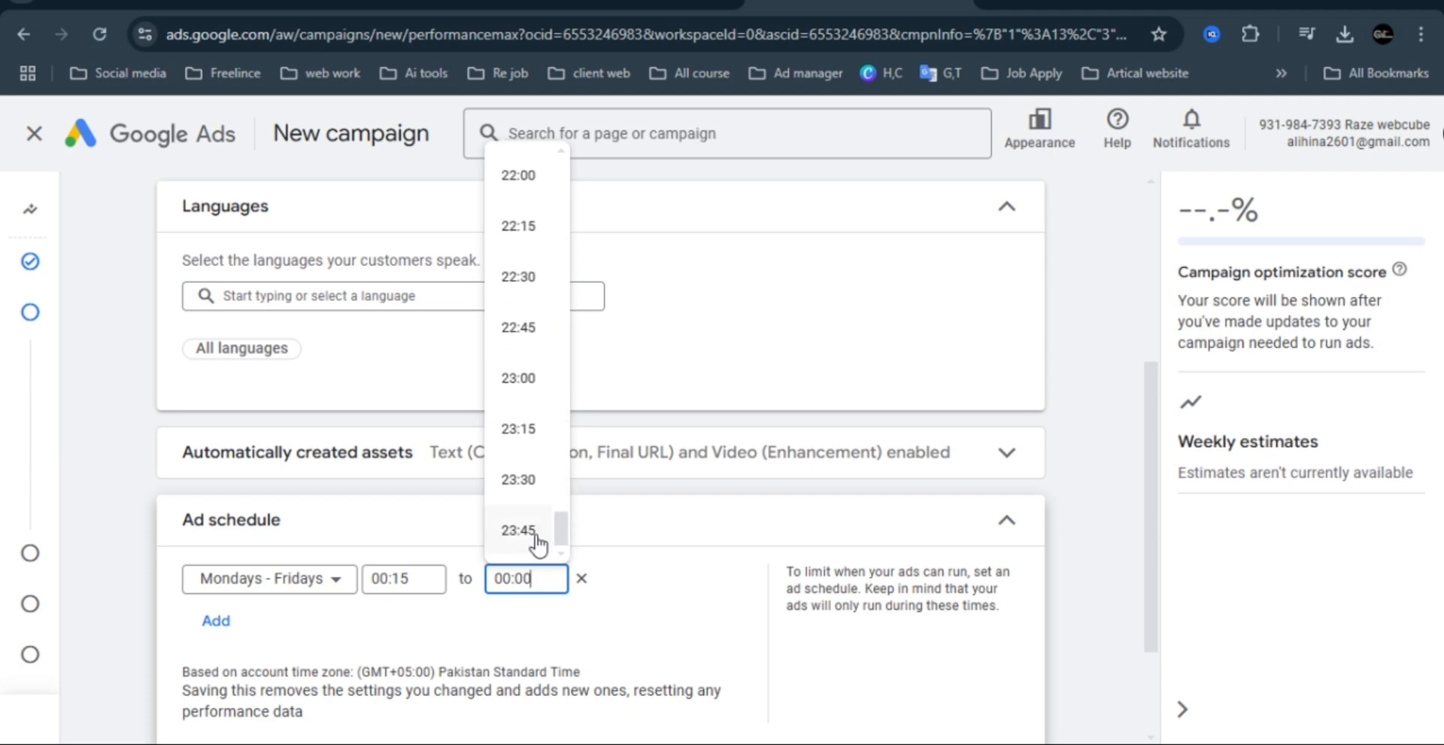
left_click(537, 541)
left_click(419, 580)
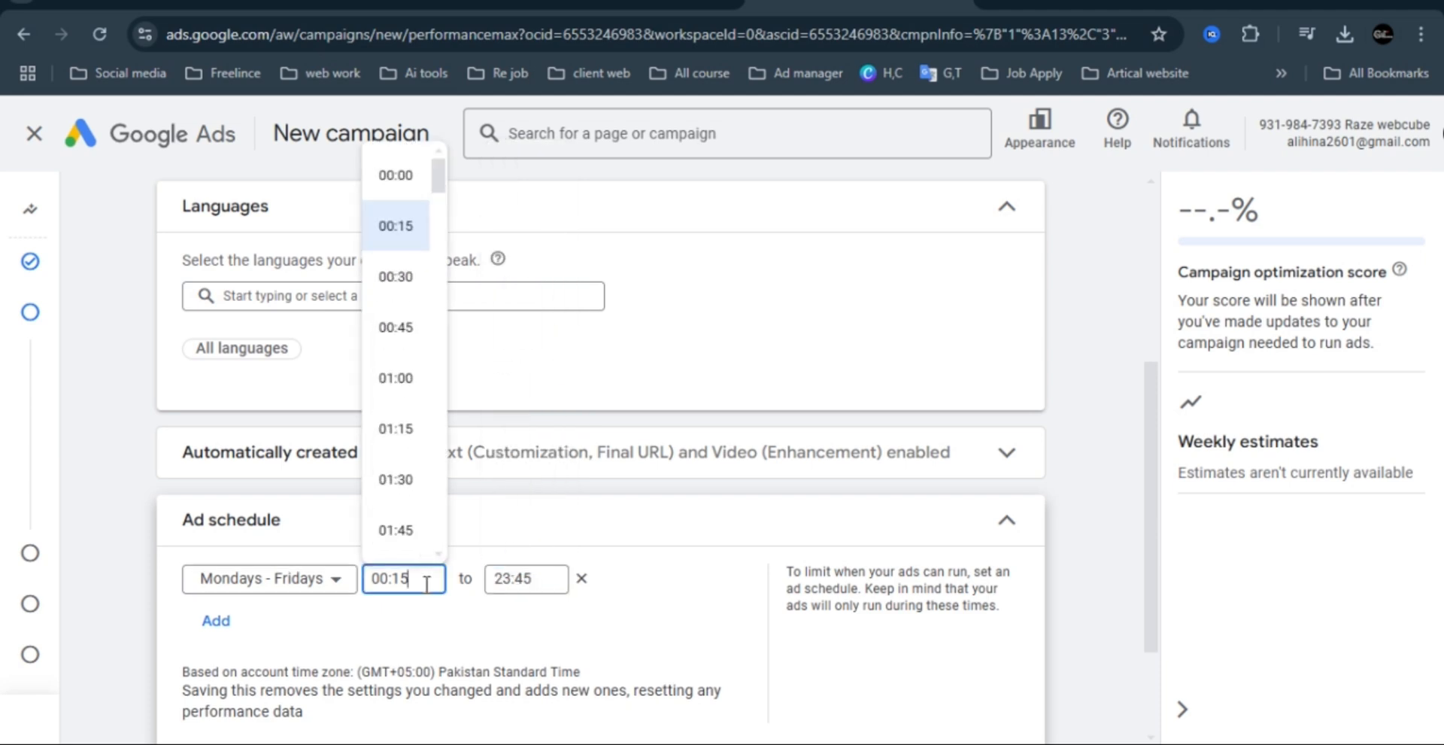
left_click(409, 178)
left_click(413, 577)
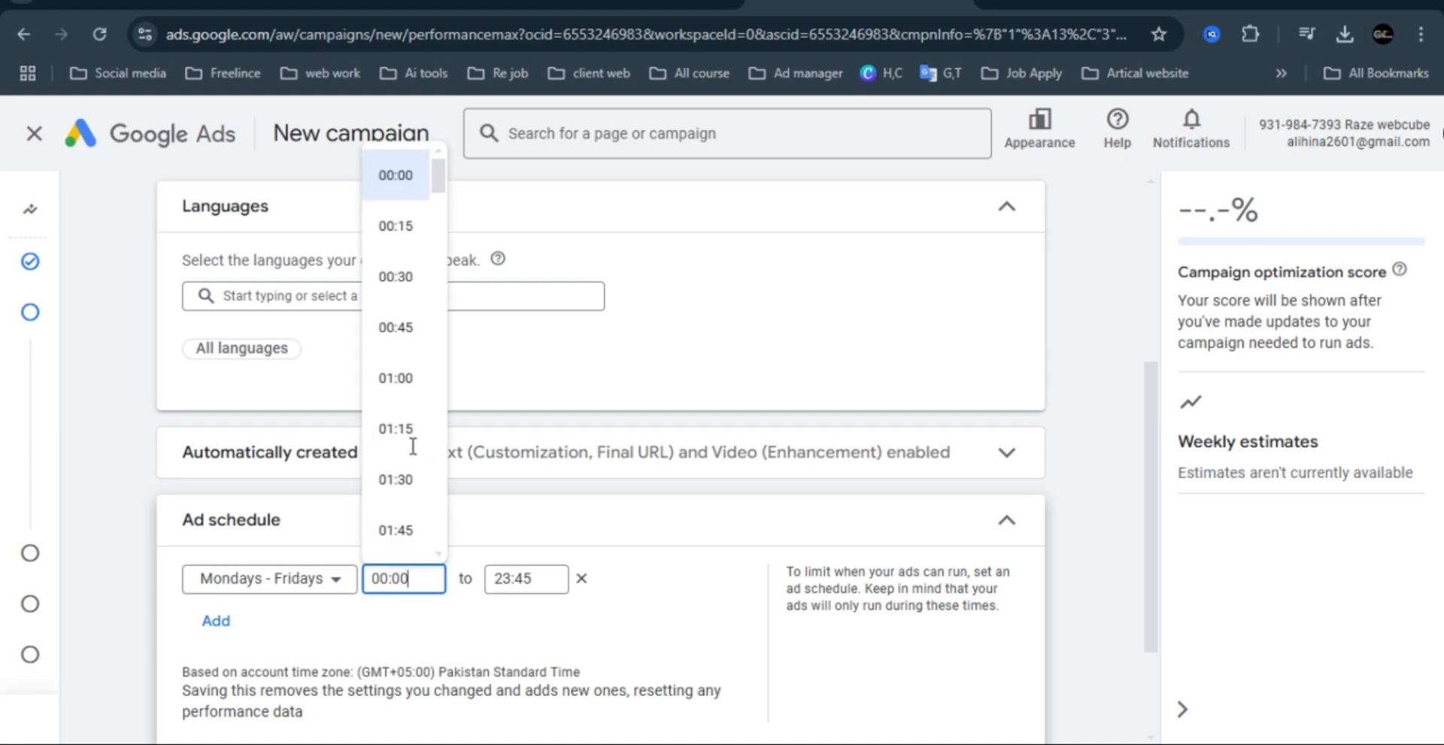
left_click(404, 230)
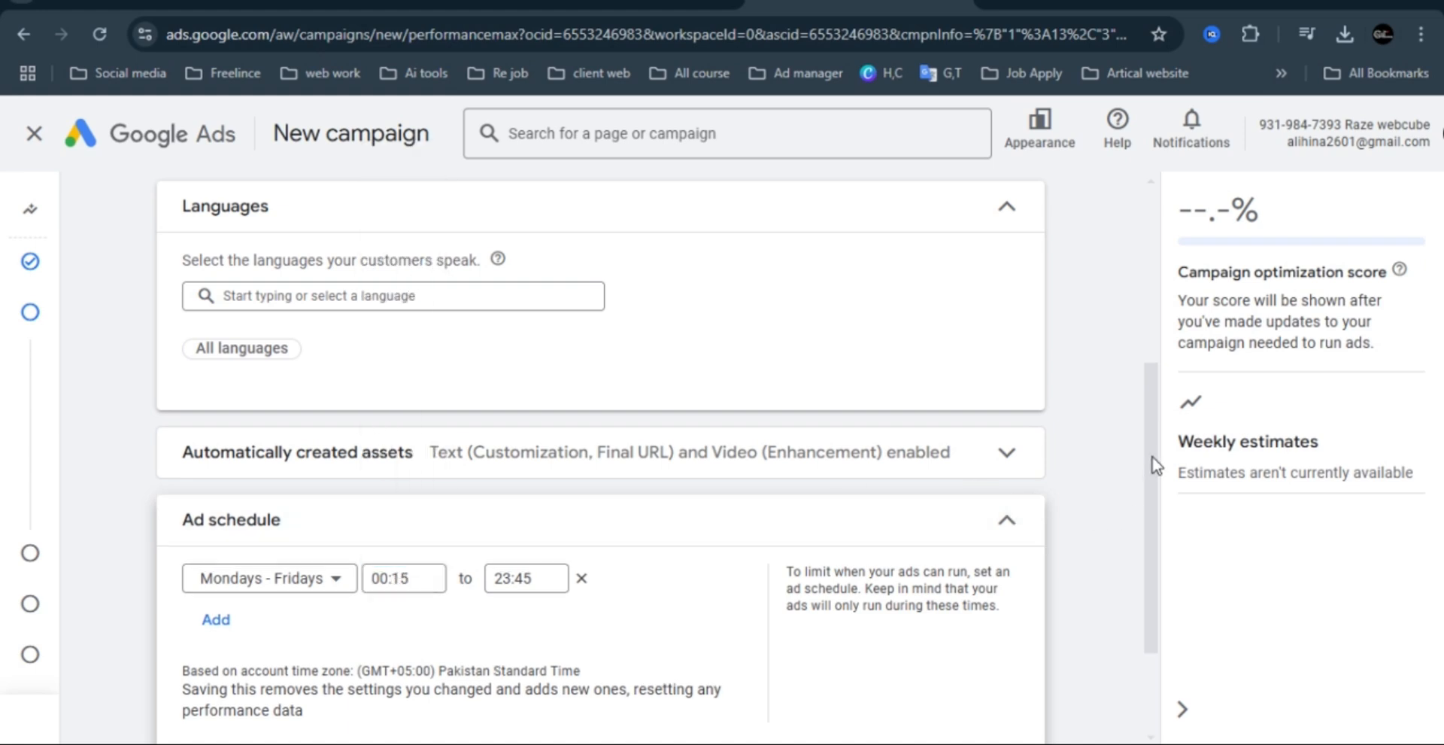
Collapse the ad schedule and set the campaign's end date to Dec 31, 2024.
left_click_drag(1156, 448, 1153, 595)
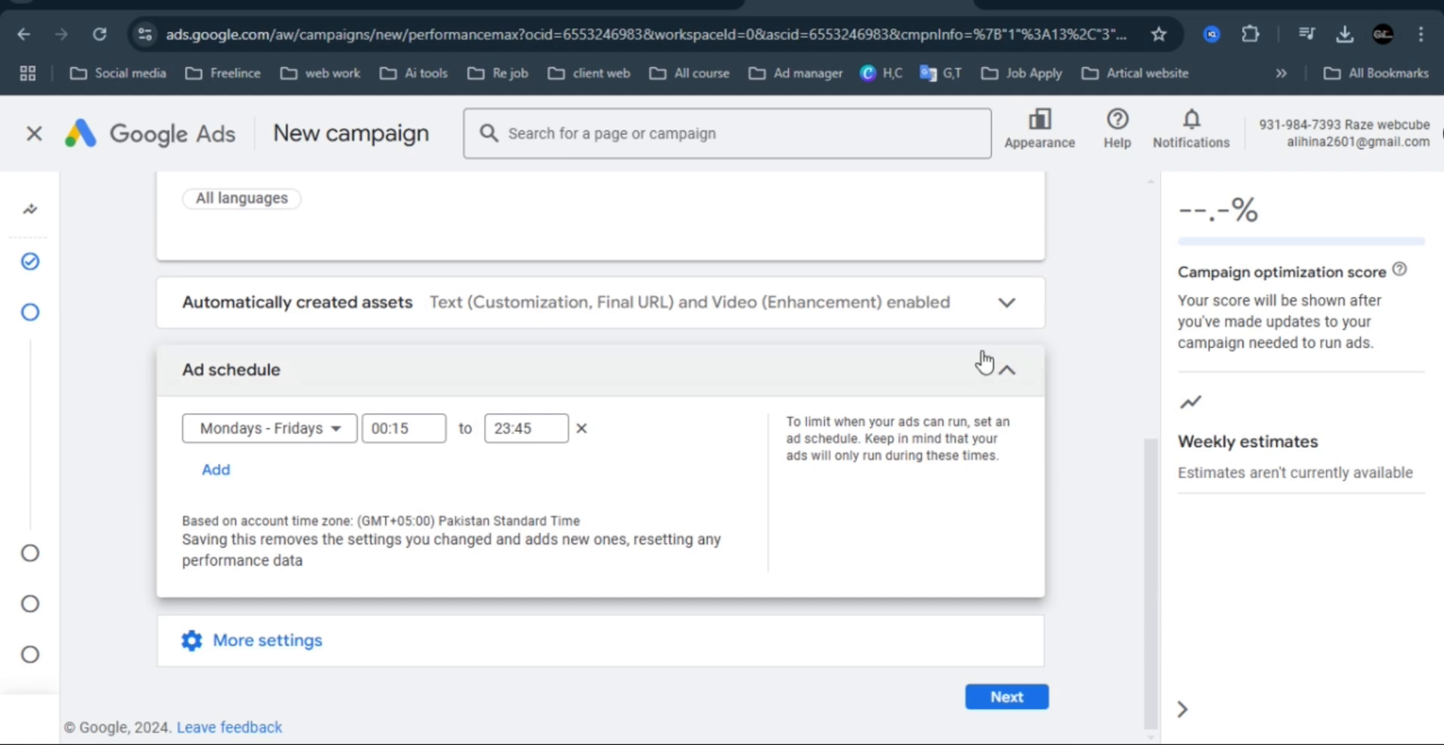
left_click(1008, 371)
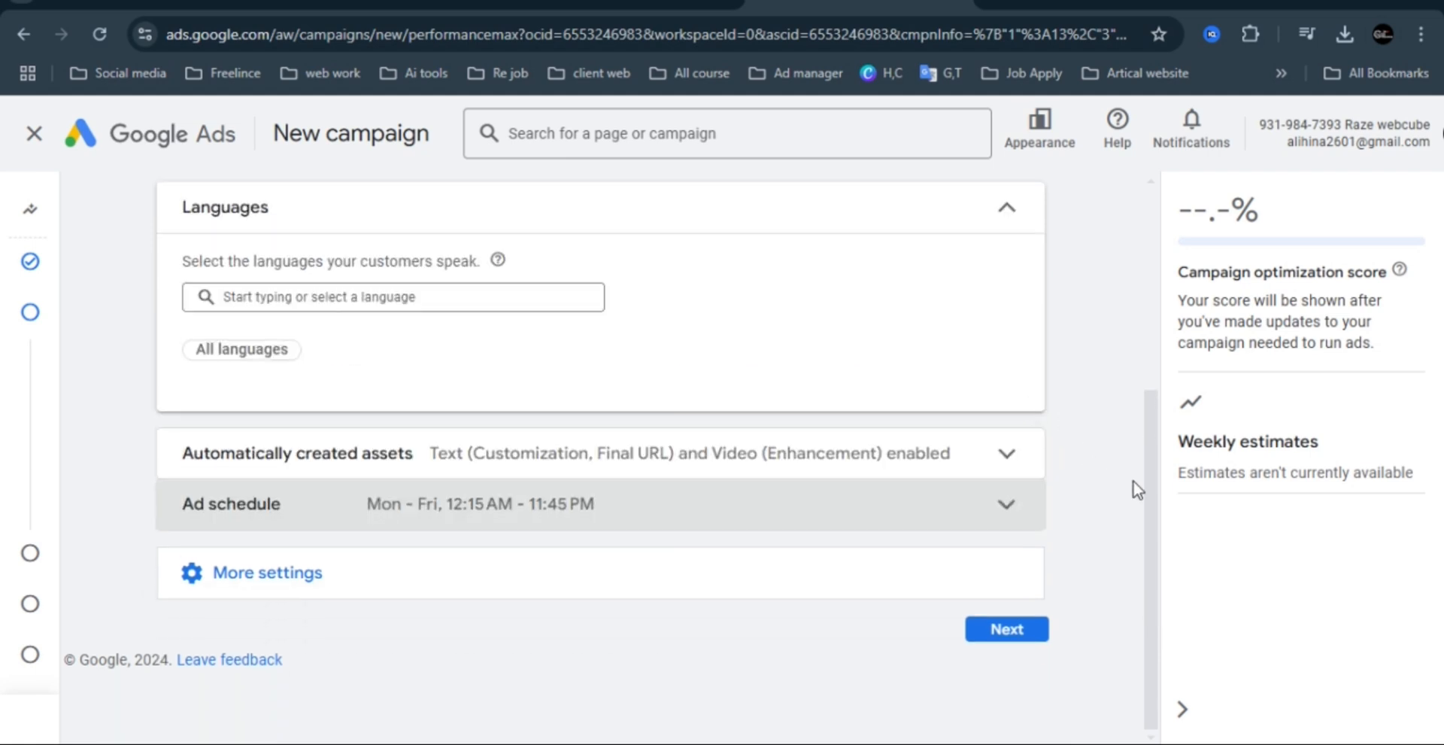
left_click(293, 584)
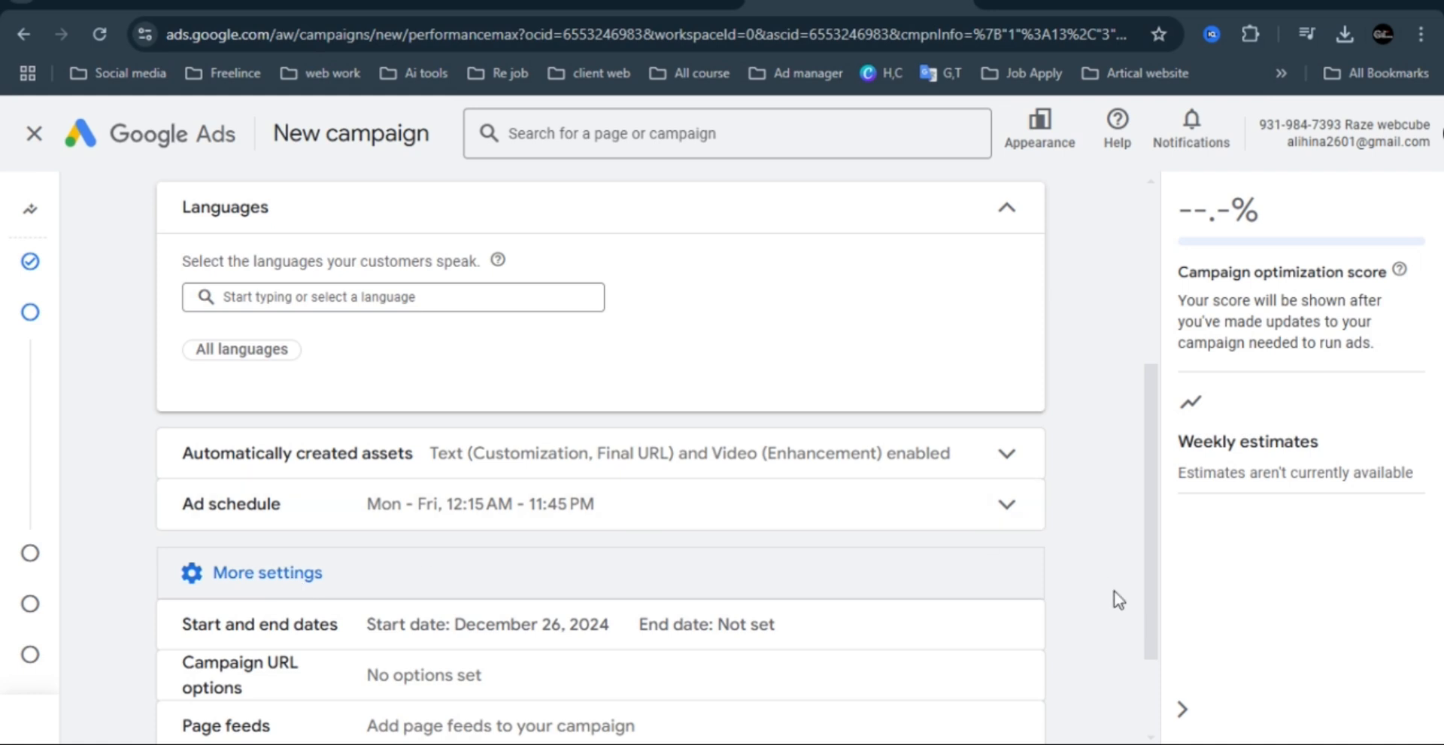
left_click_drag(1161, 510, 1151, 643)
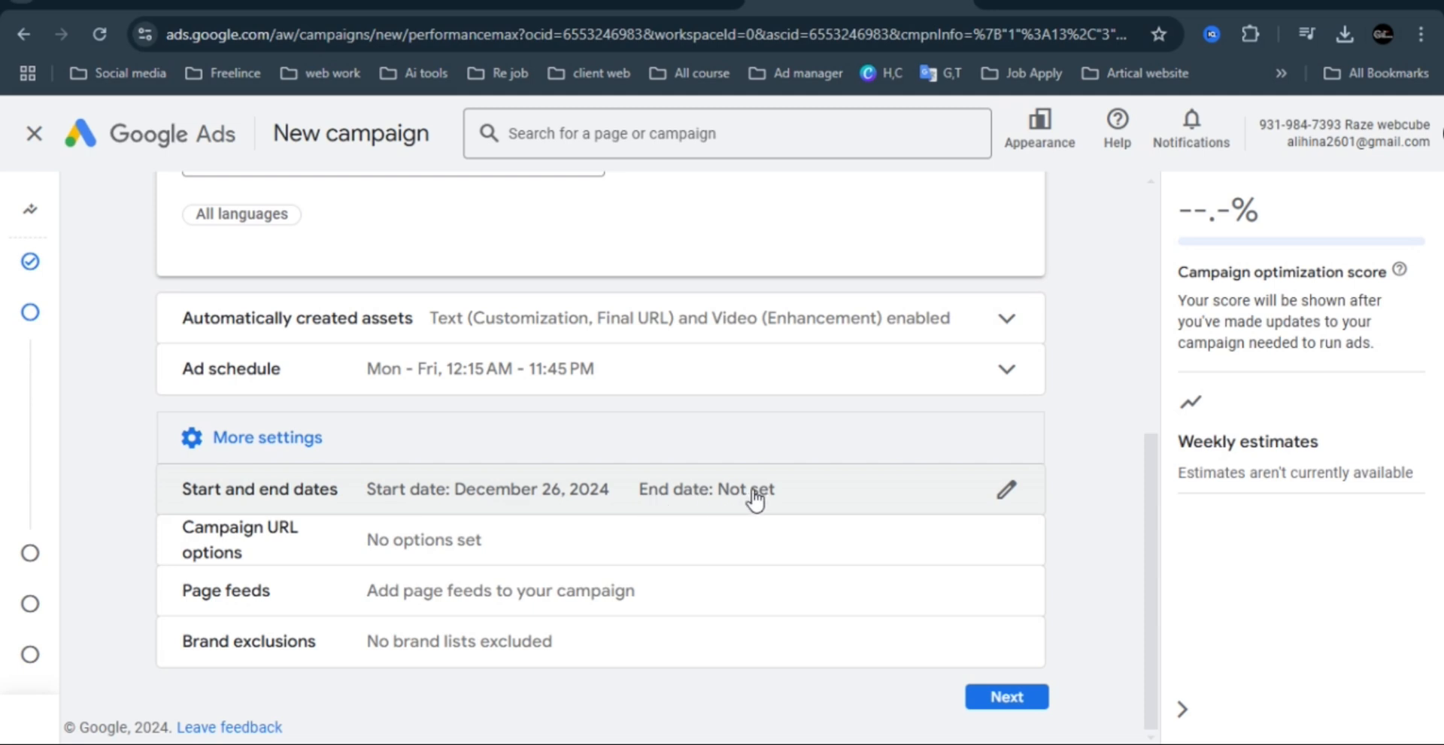
left_click(844, 497)
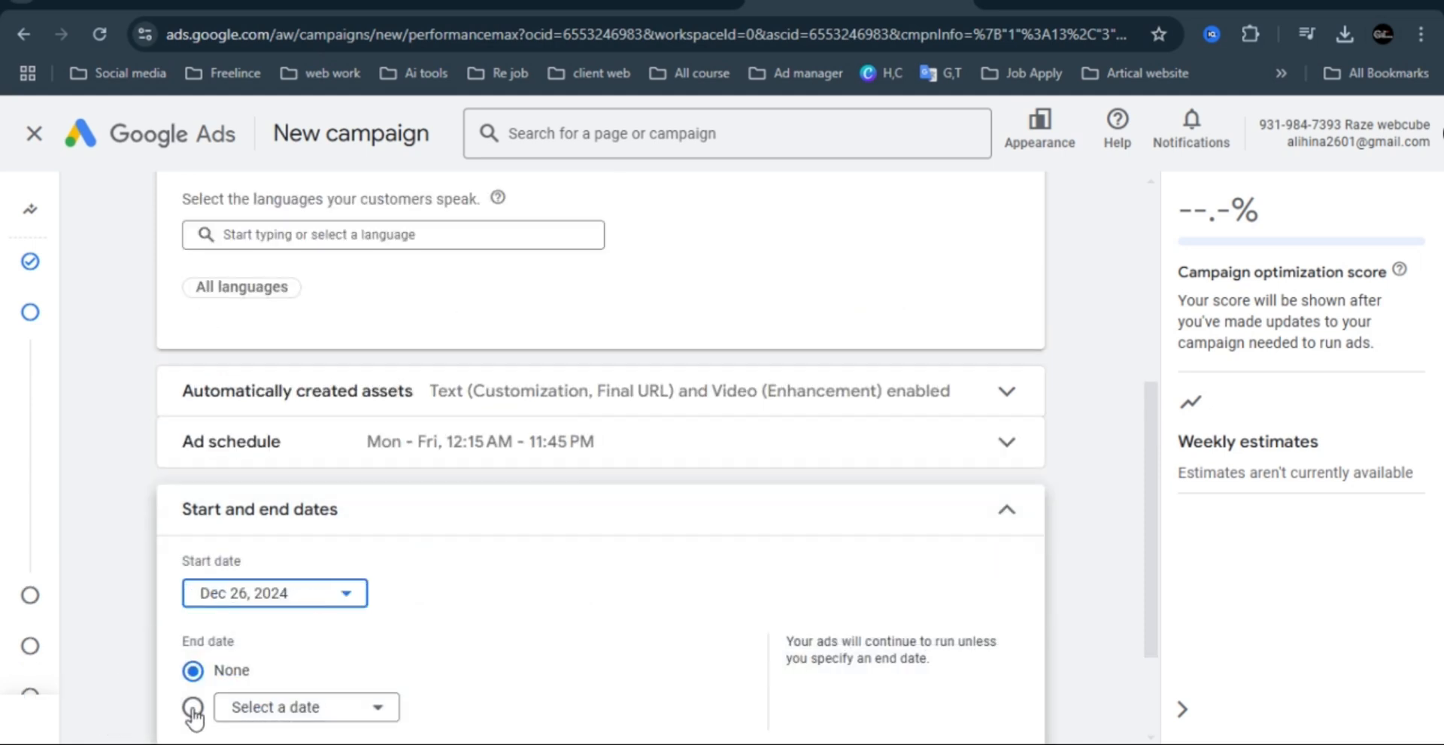
left_click(193, 707)
left_click(257, 711)
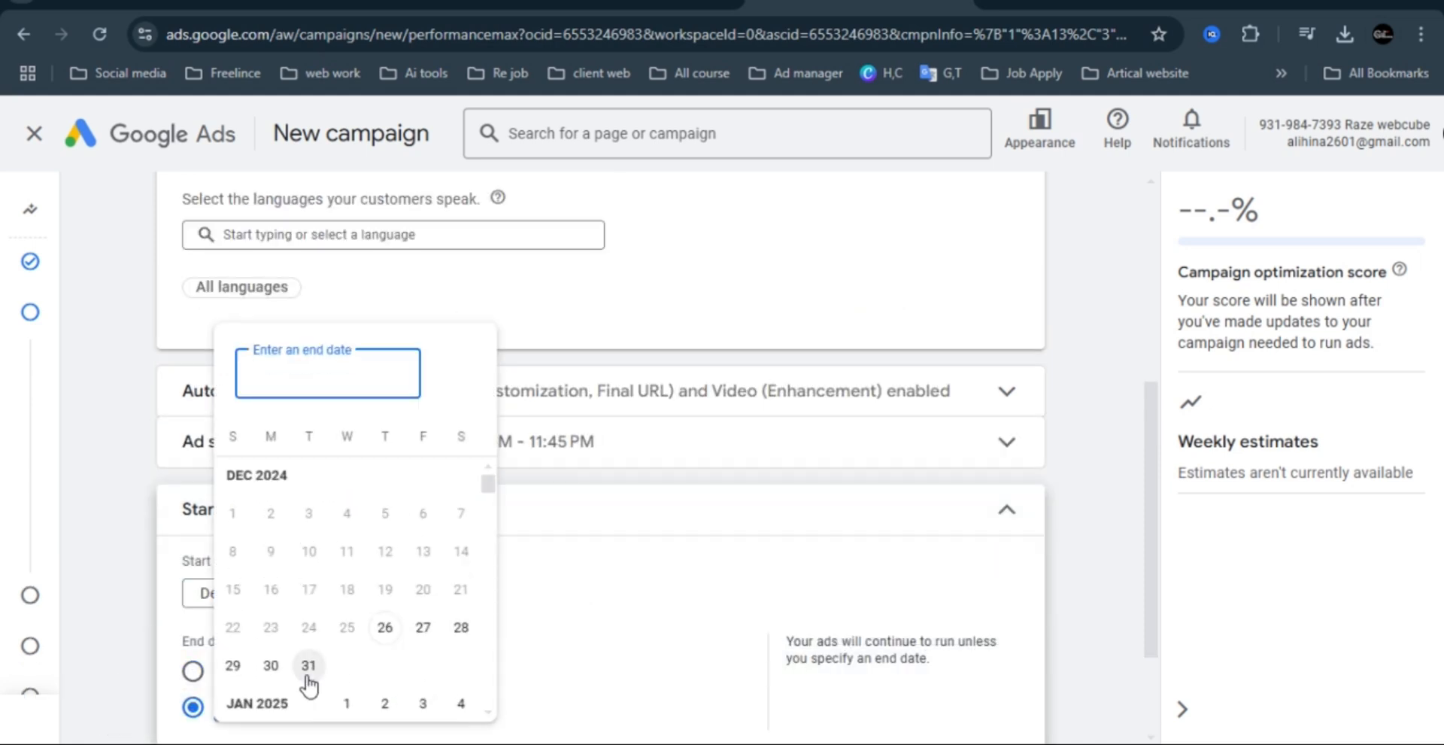
left_click(306, 667)
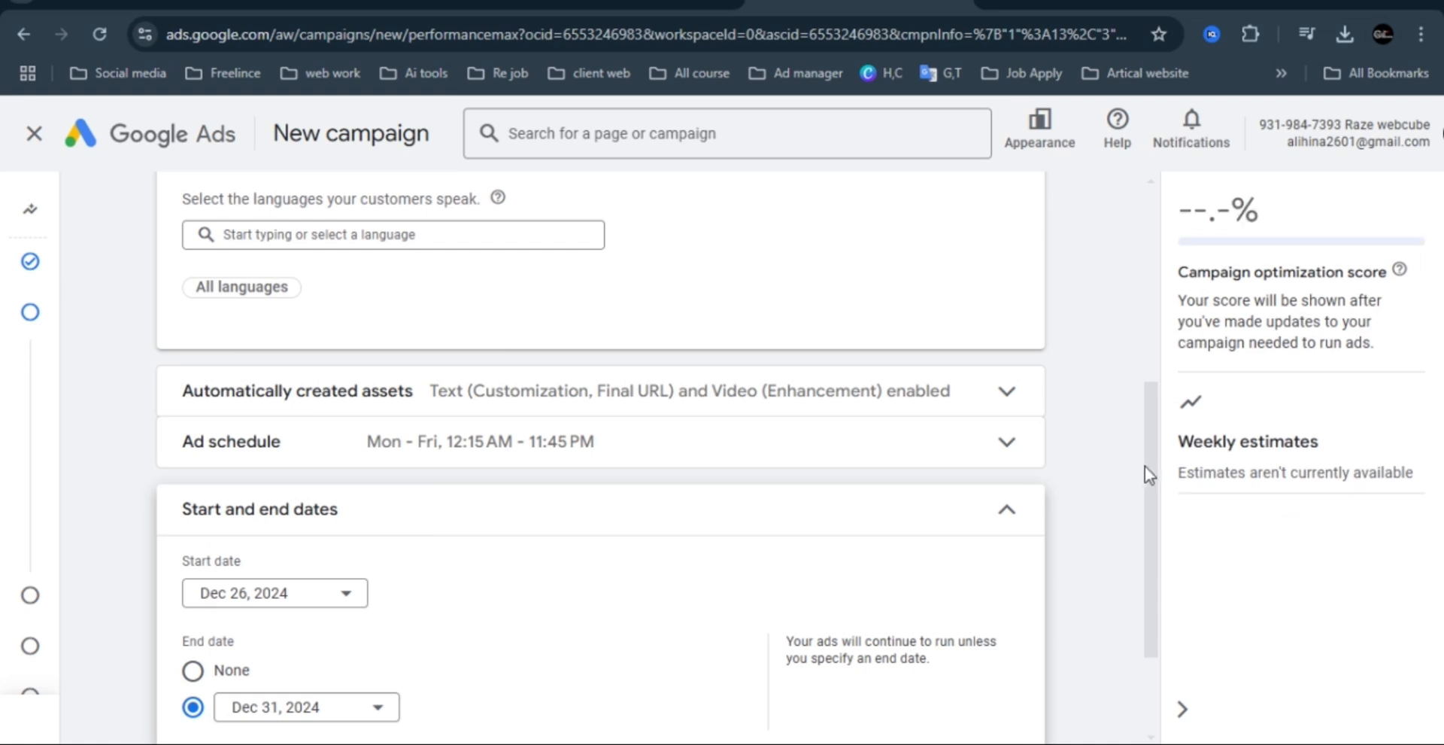
scroll(1156, 451, "down", 3)
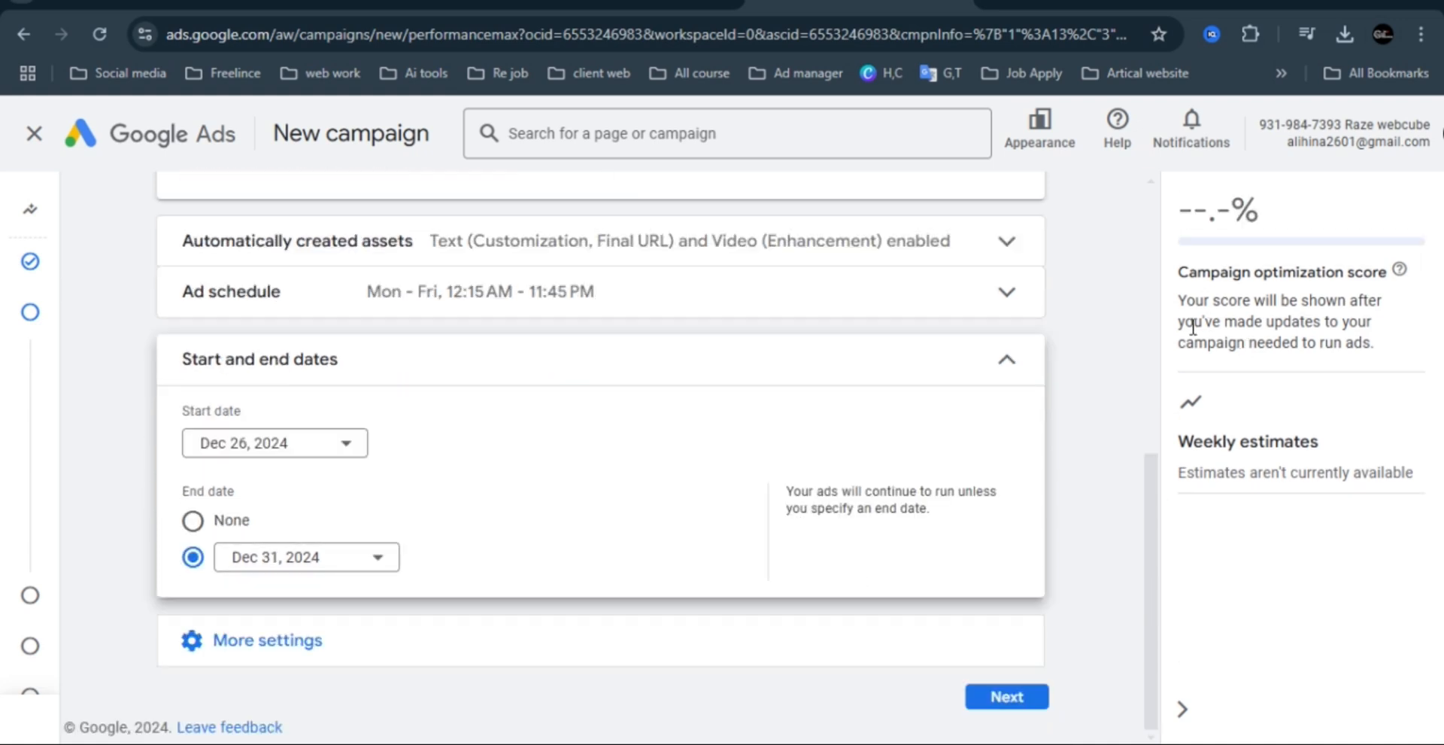
left_click(1010, 361)
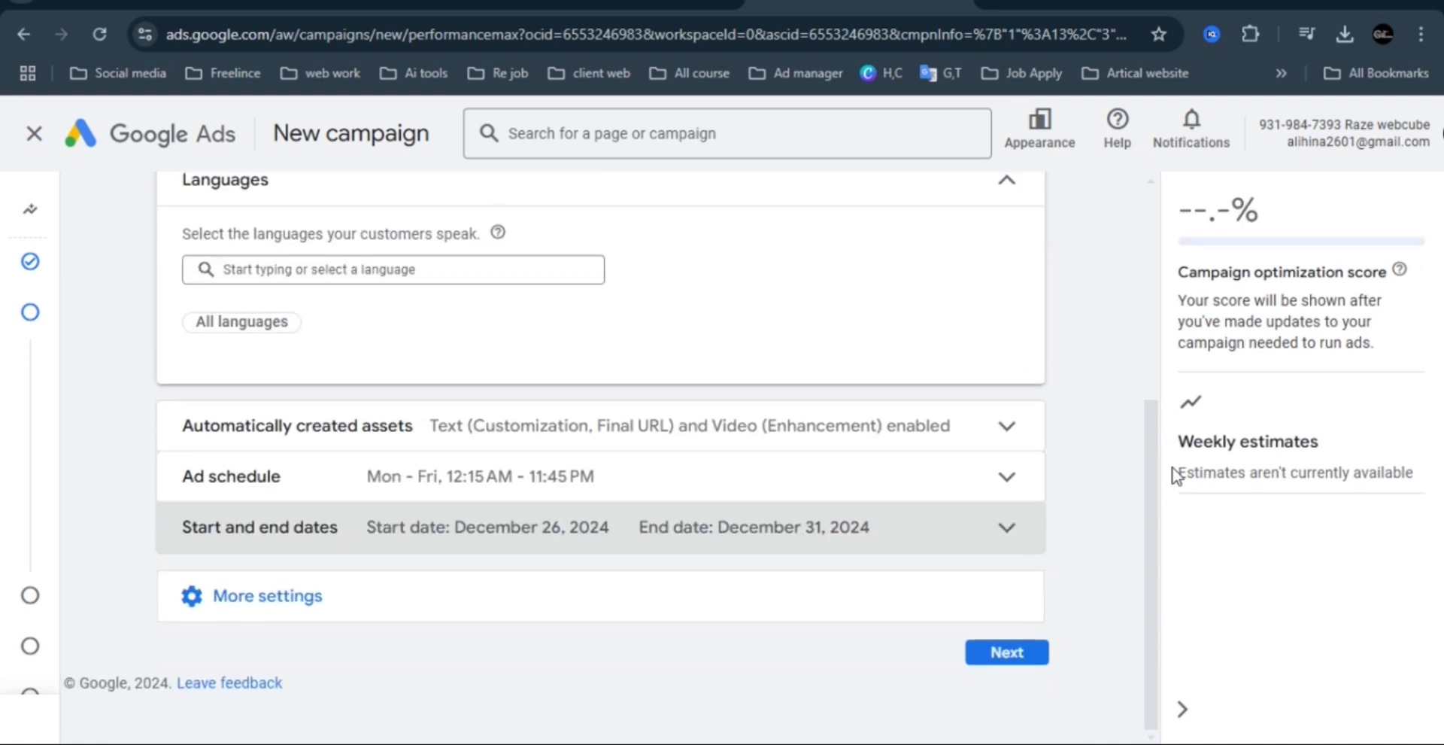
Check the remaining additional campaign settings and continue to asset generation.
left_click(277, 596)
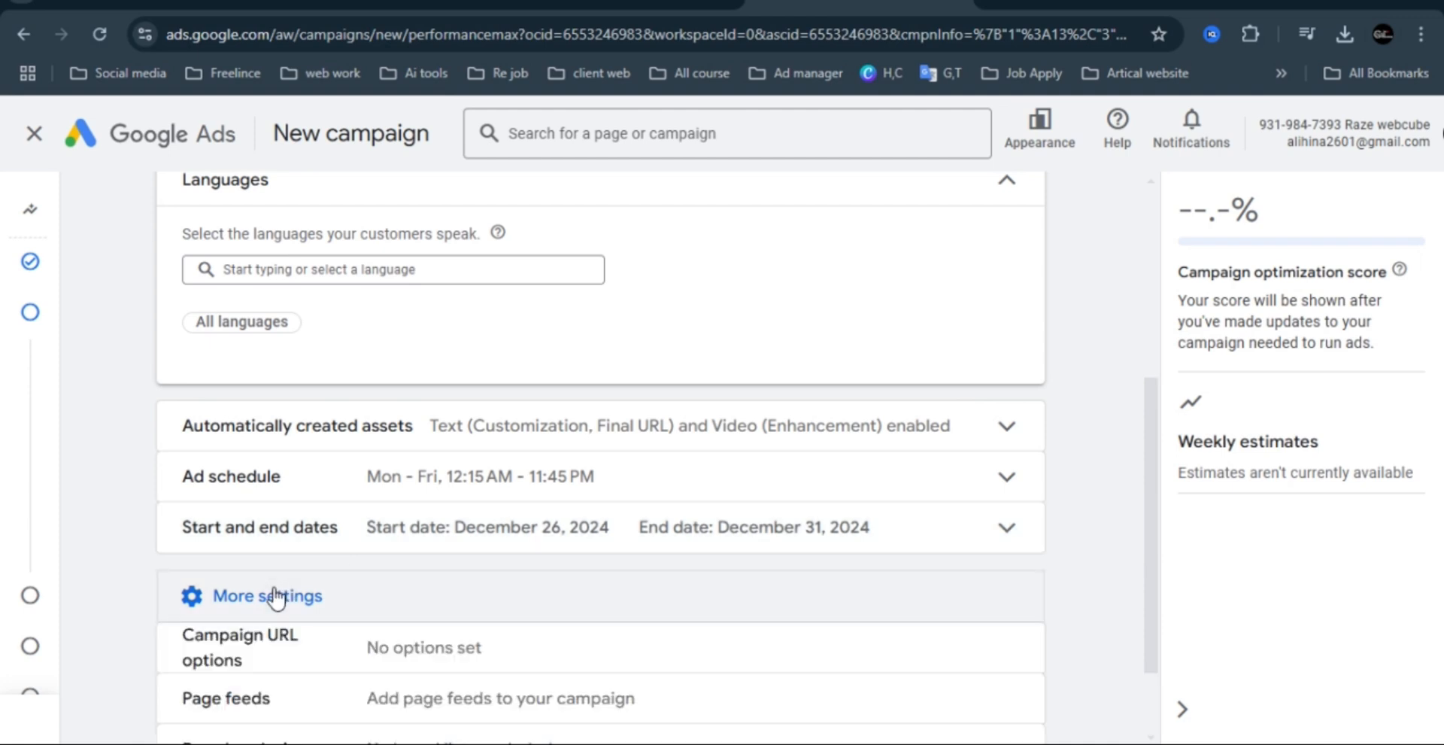
scroll(1157, 556, "down", 2)
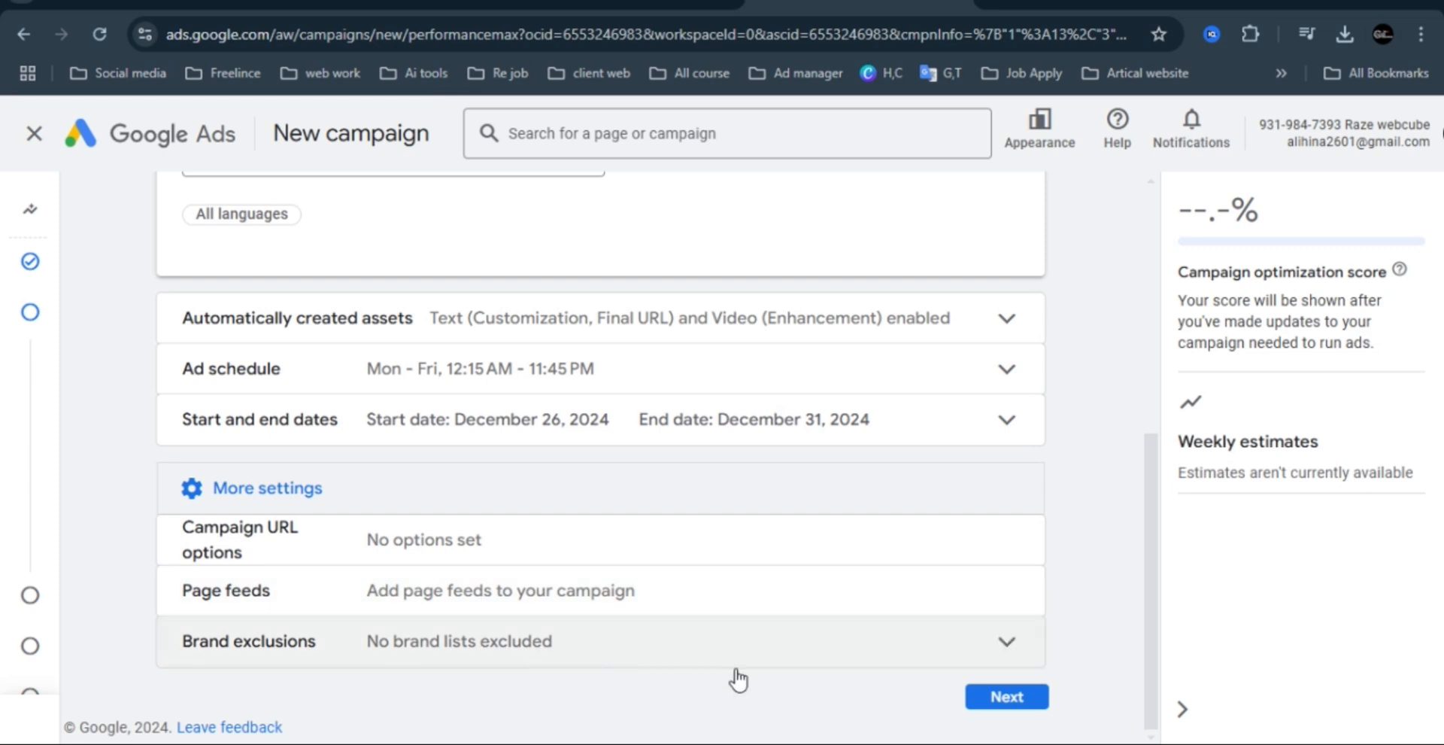
left_click(1028, 698)
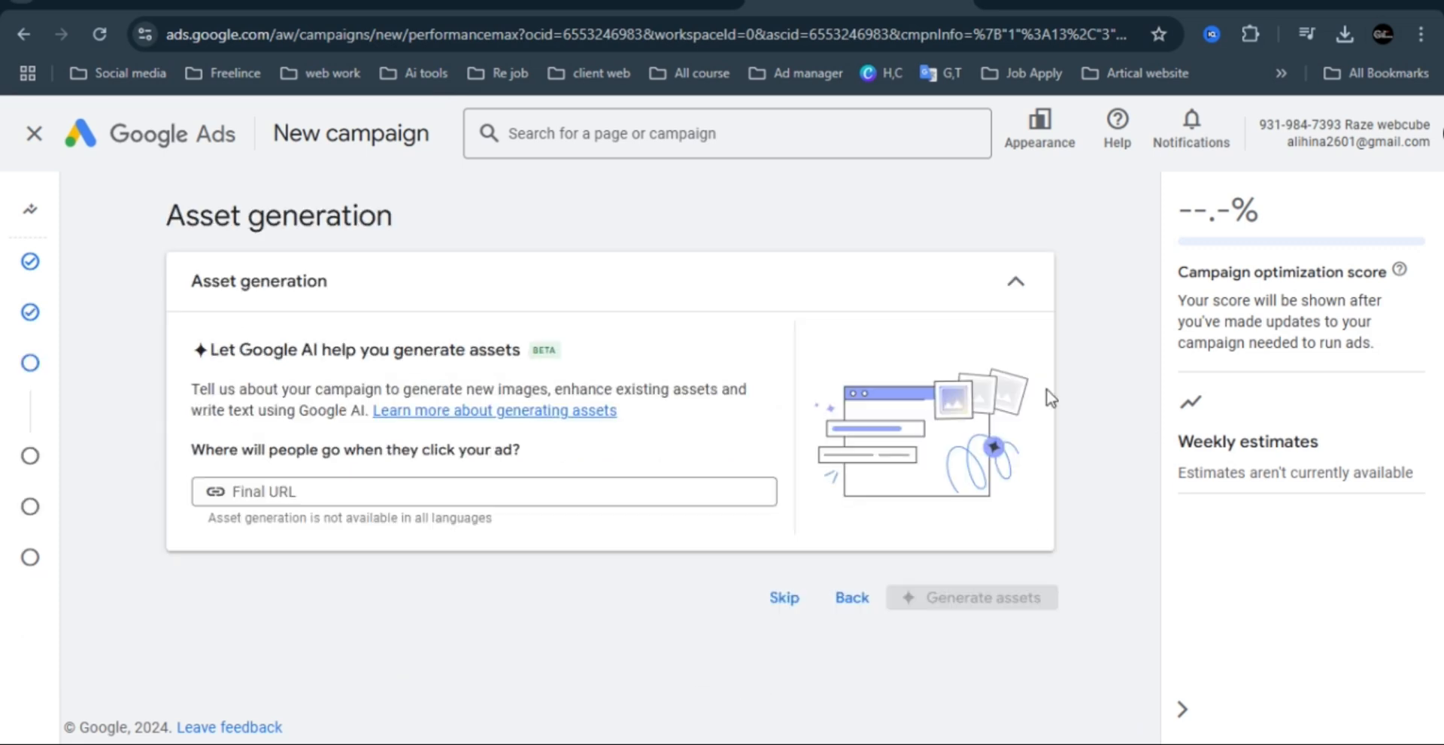
Copy the domain pakistancargoservicemarine.com from the bookmarked client site in a new browser tab, and paste it as the campaign's final URL.
left_click(340, 492)
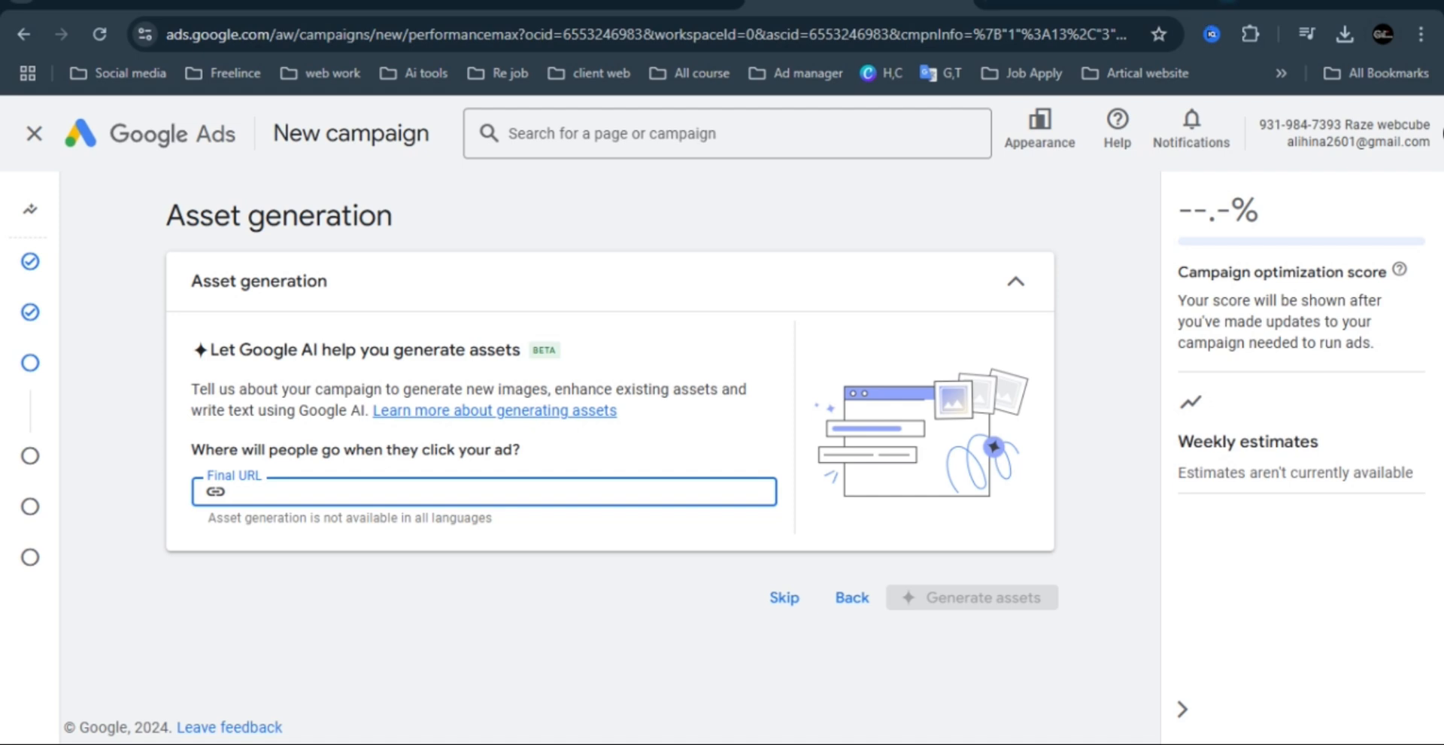
key("ctrl+t")
left_click(586, 73)
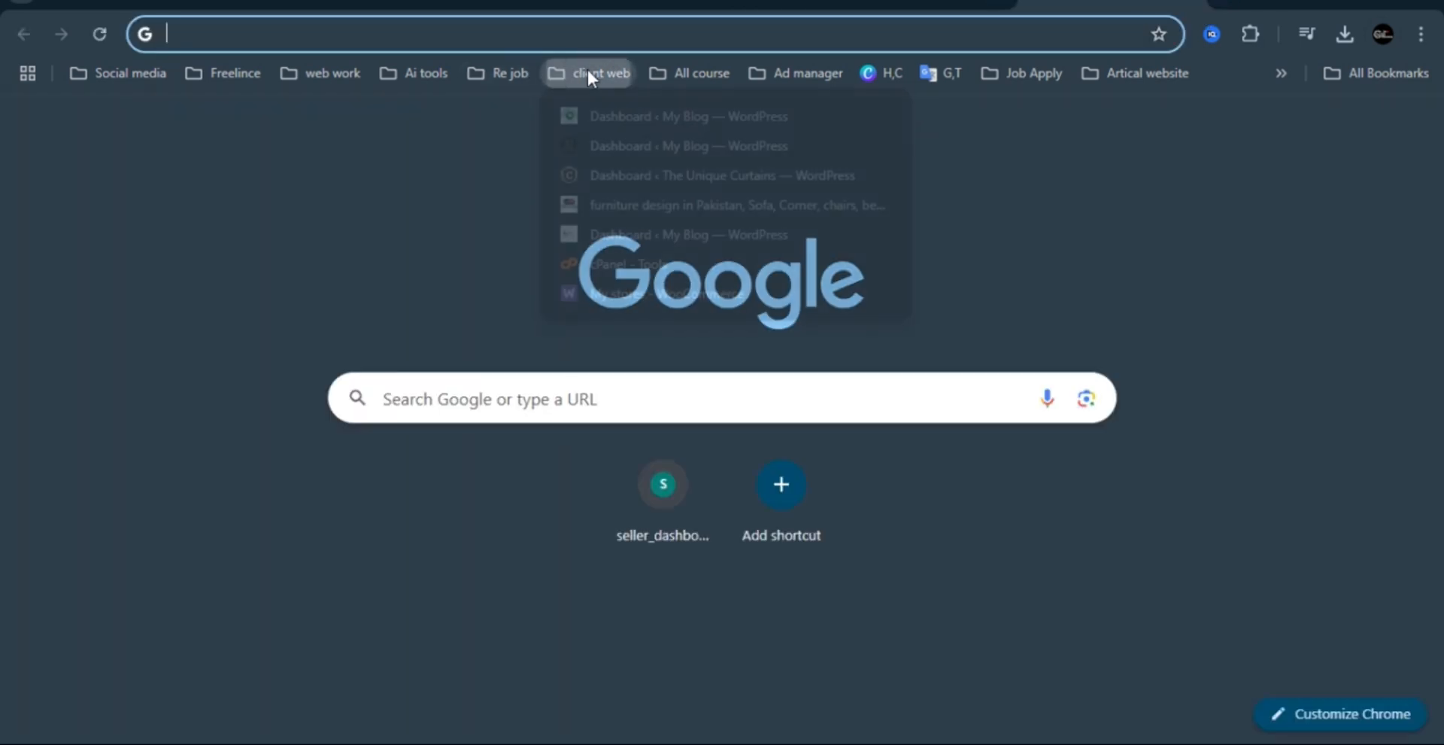
left_click(606, 117)
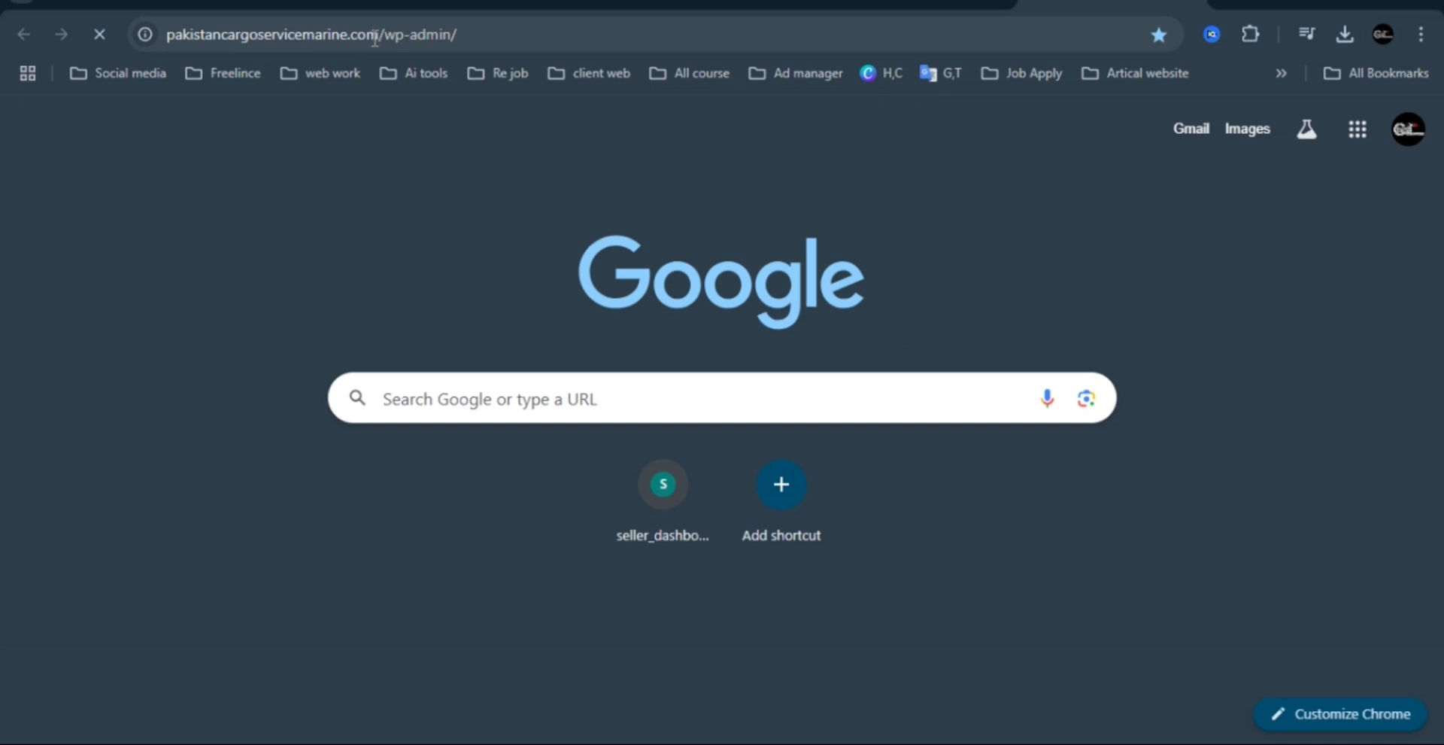
left_click_drag(375, 38, 147, 12)
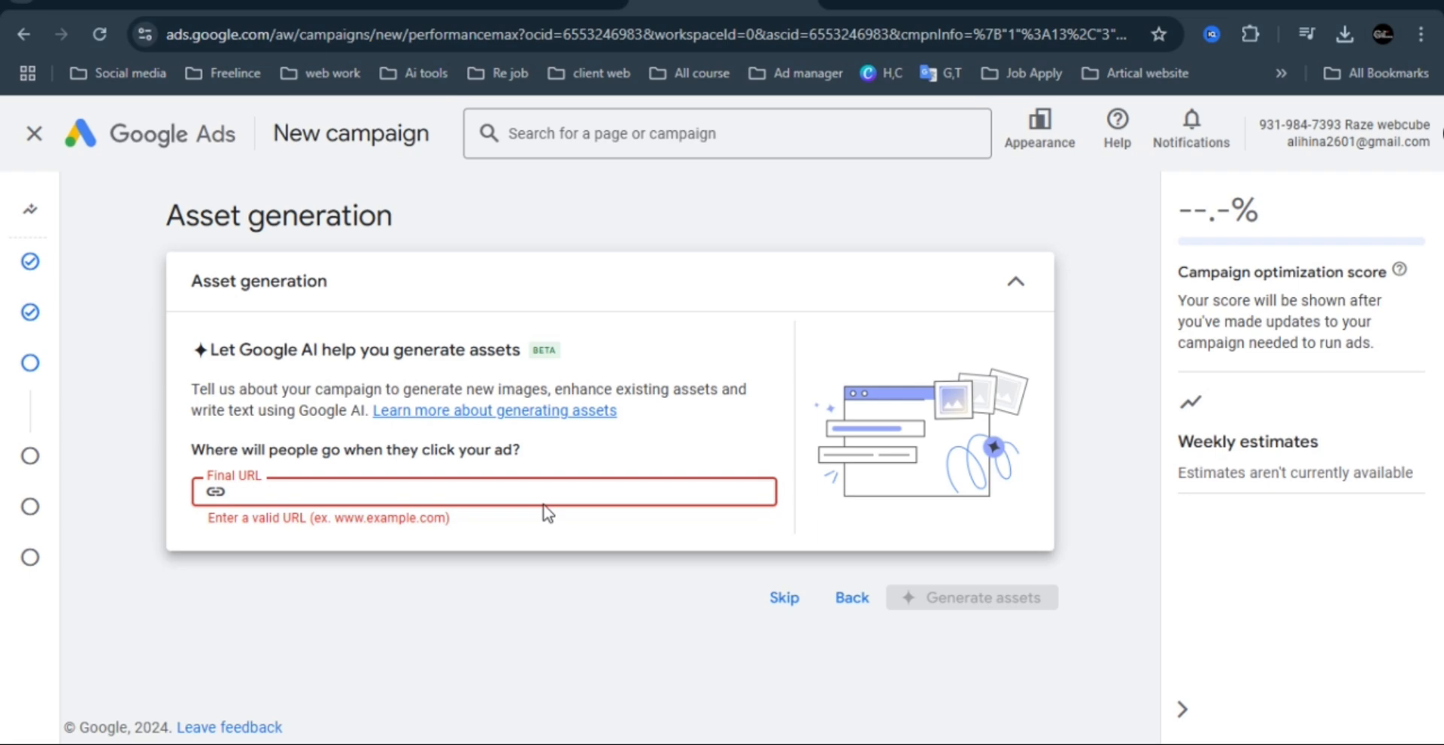
type("https://pakistancargoservicemarine.com/")
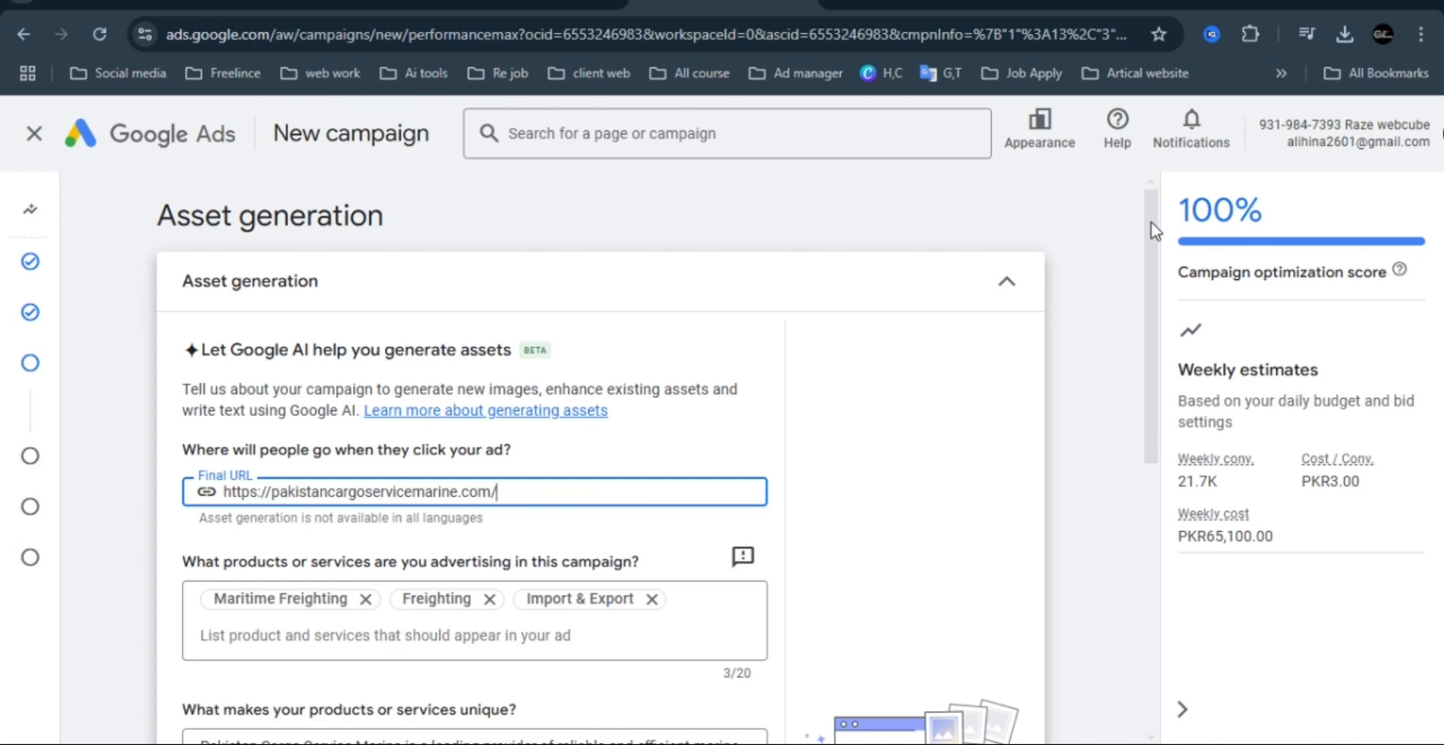
left_click_drag(1149, 220, 1151, 341)
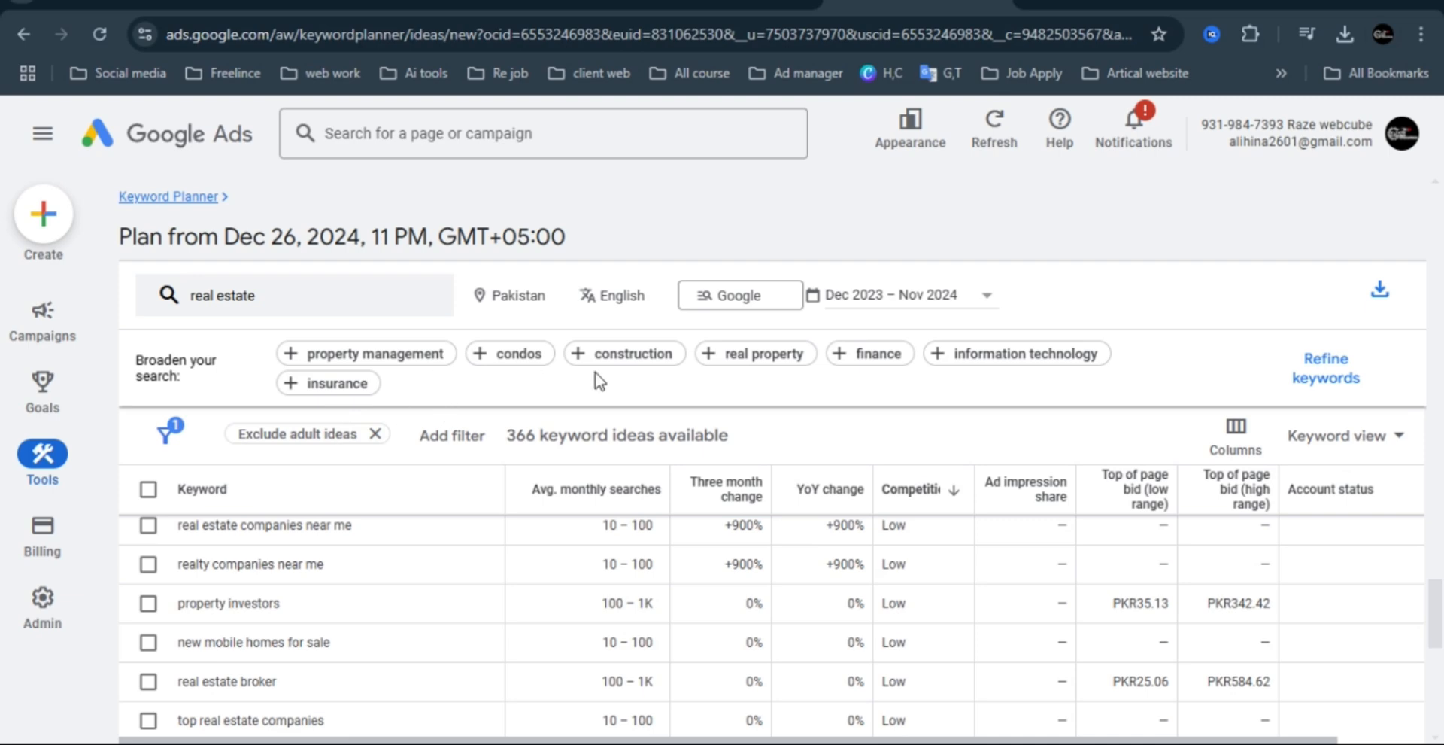
Replace the real estate keyword with pakistan cargo services in Keyword Planner and get the keyword ideas.
left_click(312, 305)
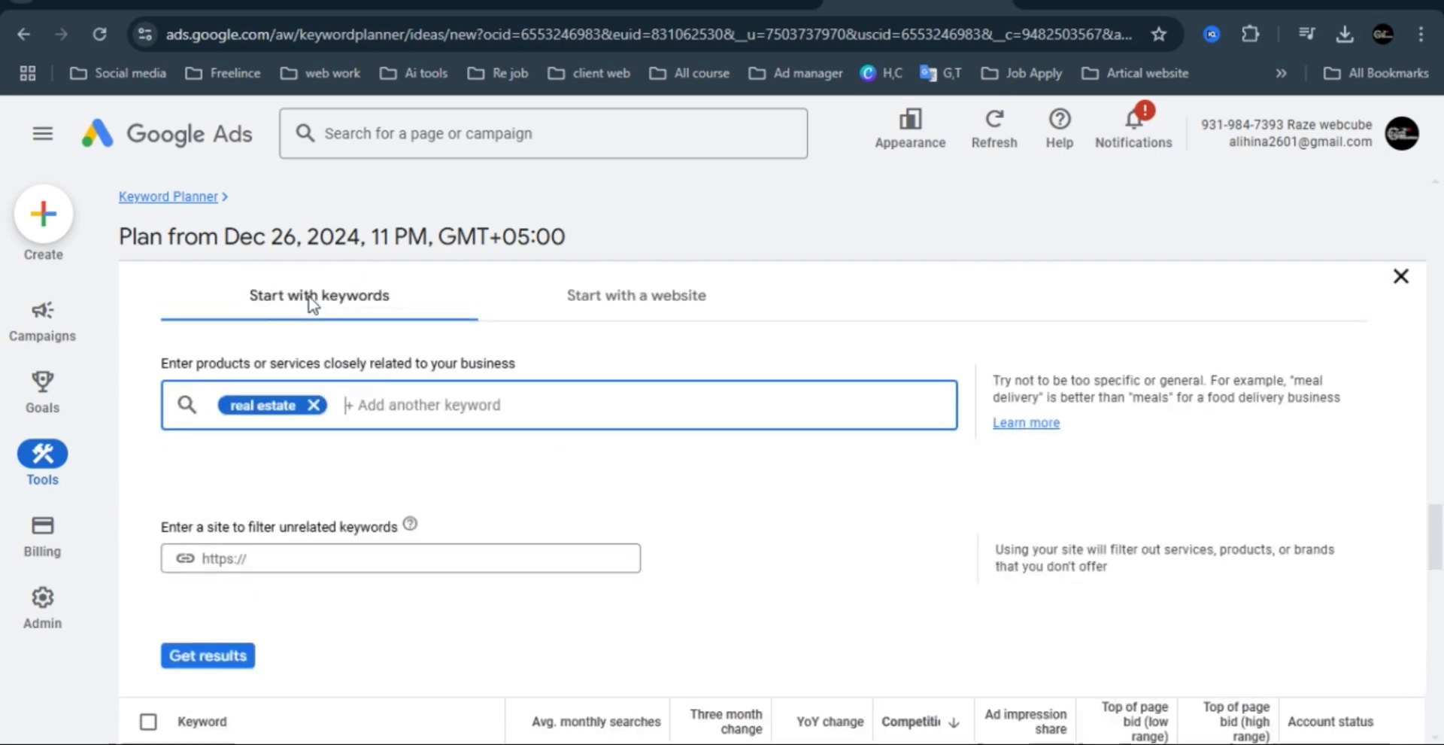
key("Escape")
left_click(377, 291)
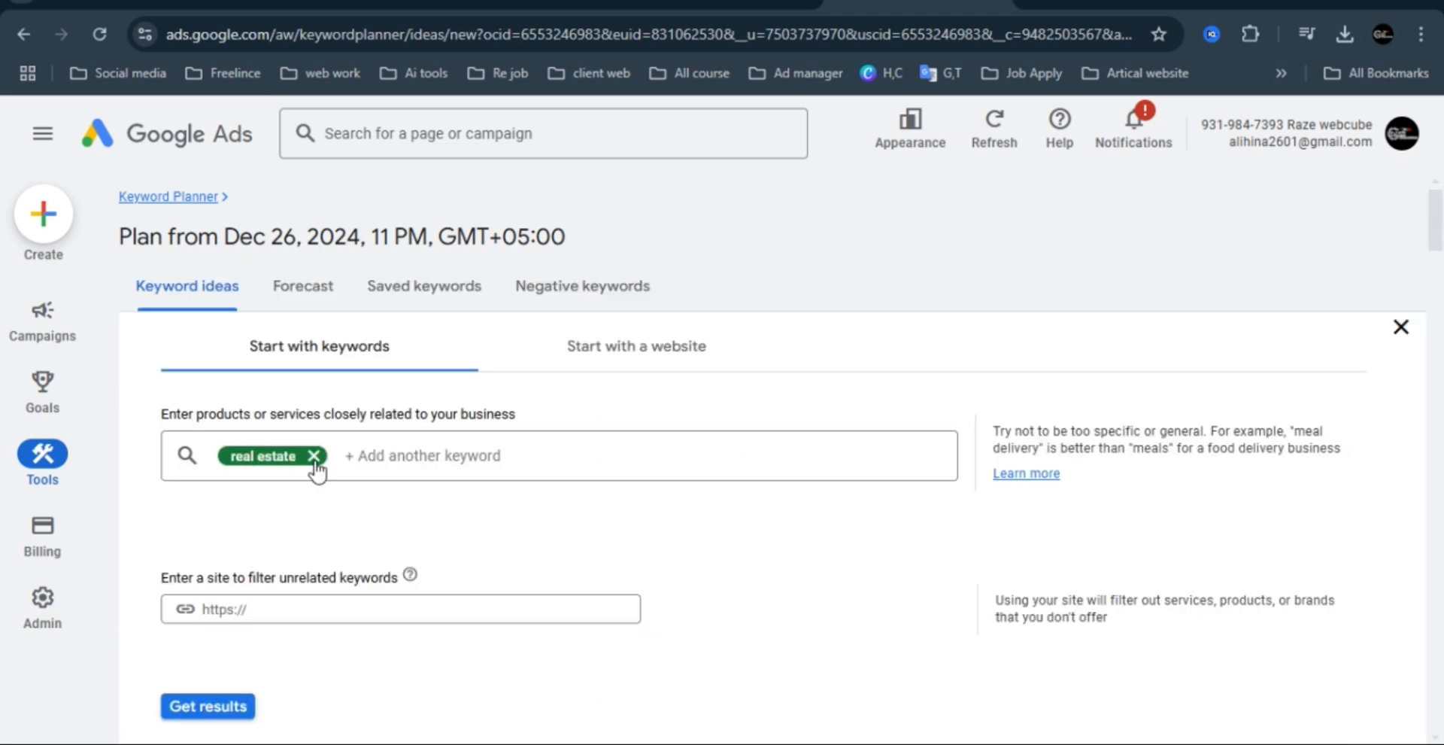
left_click(314, 457)
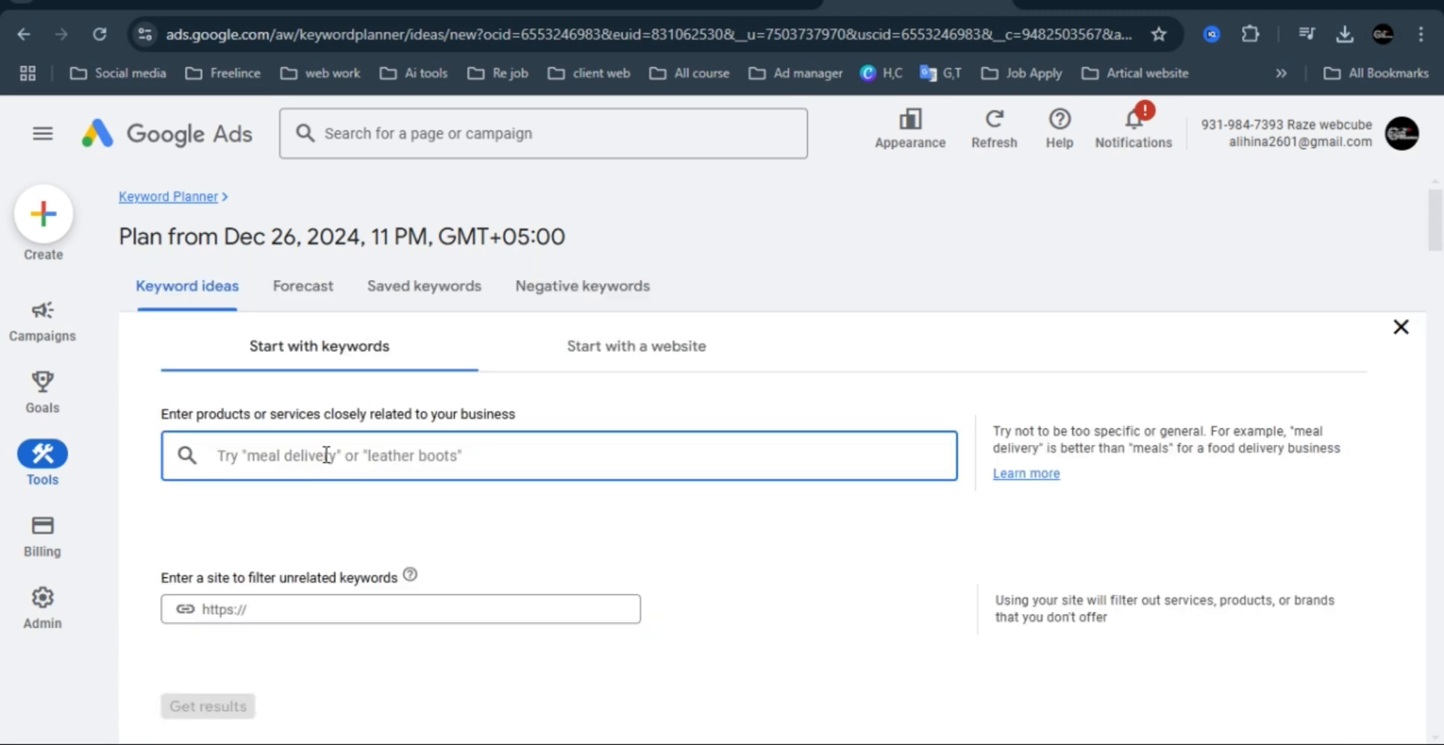
type("pakista")
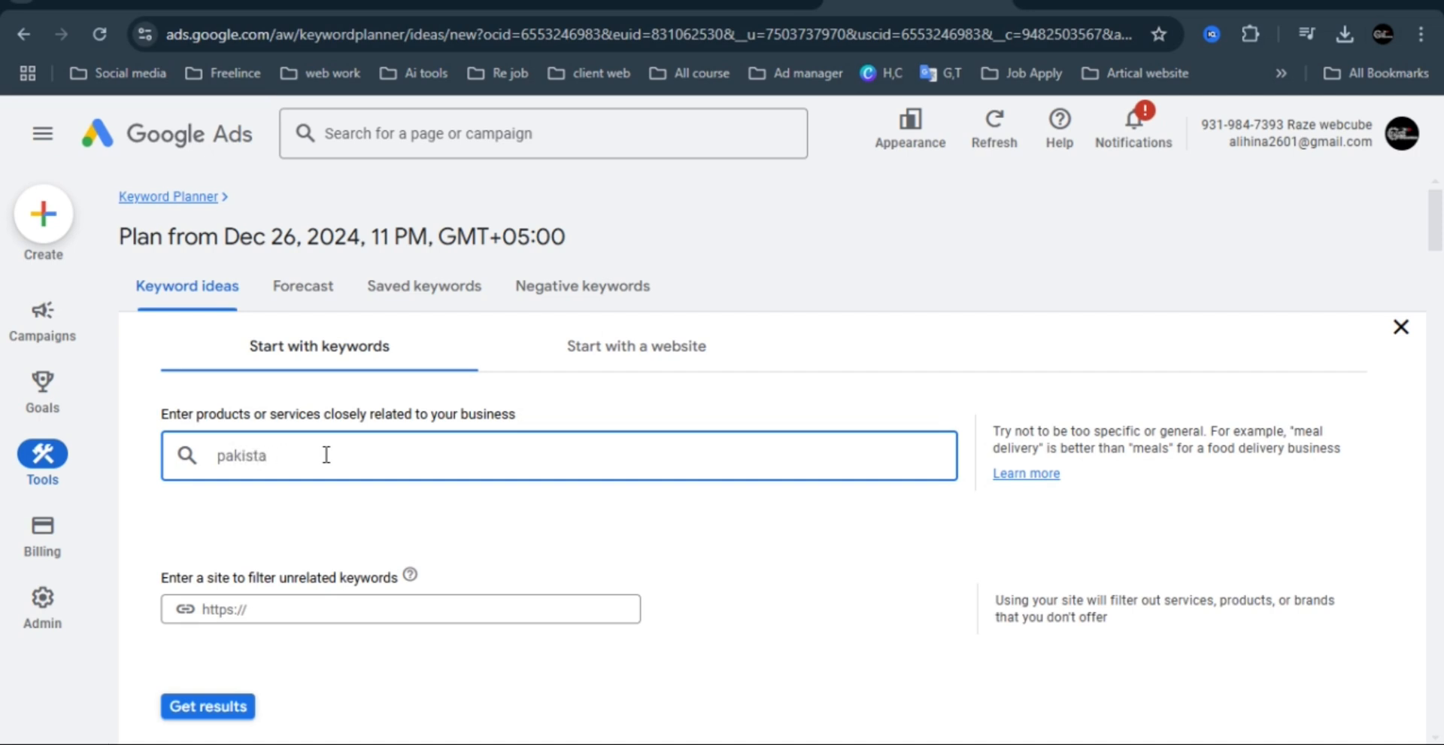
type("n cargo services")
key("Return")
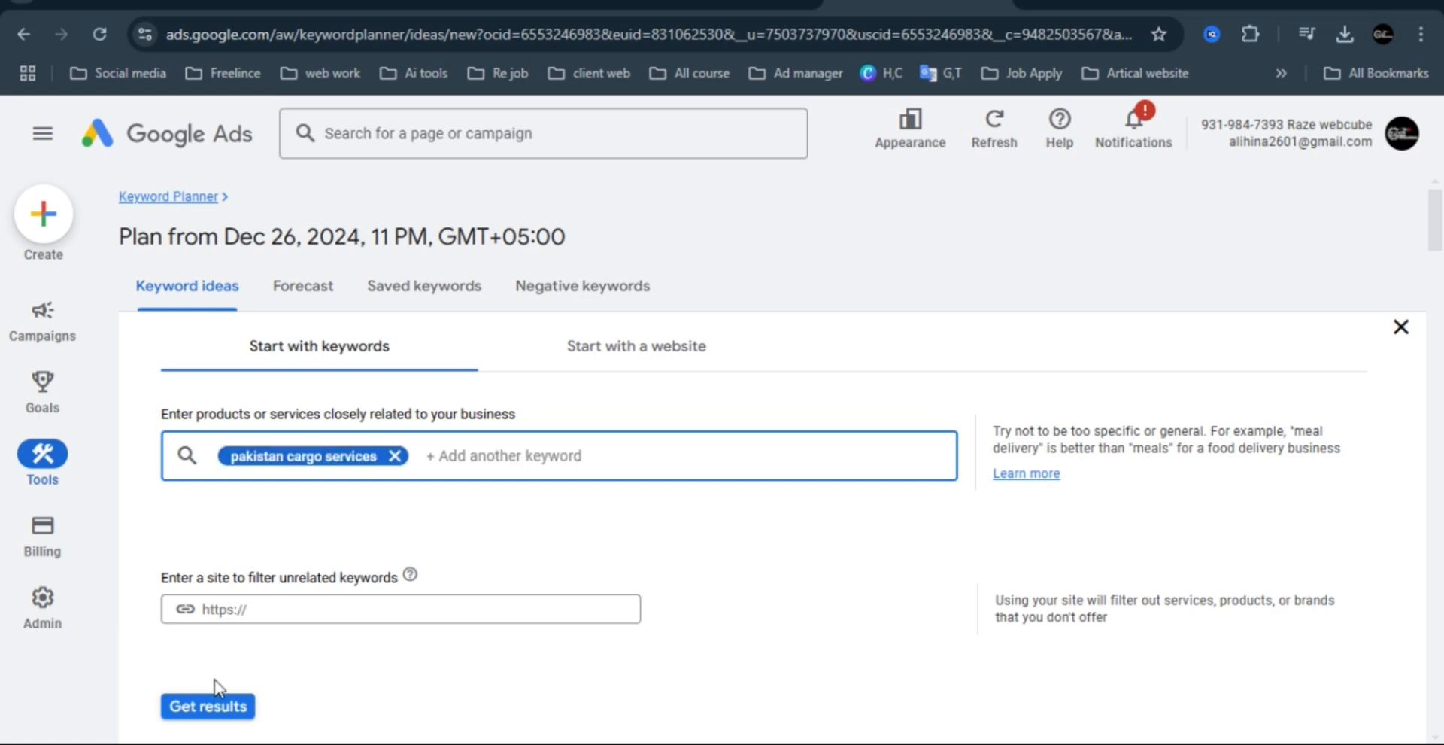
left_click(207, 707)
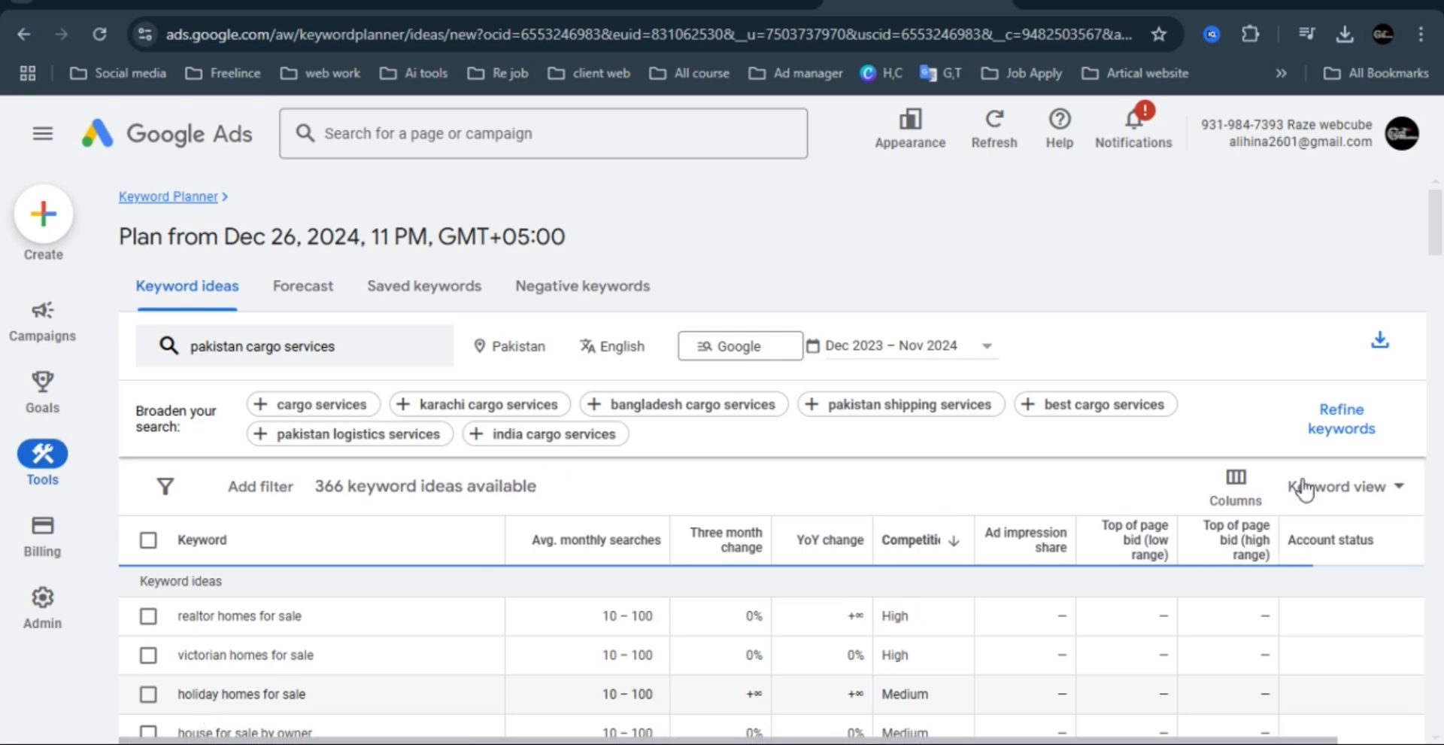
Sort the keyword ideas by average monthly searches in descending order and review them.
left_click_drag(1438, 214, 1441, 215)
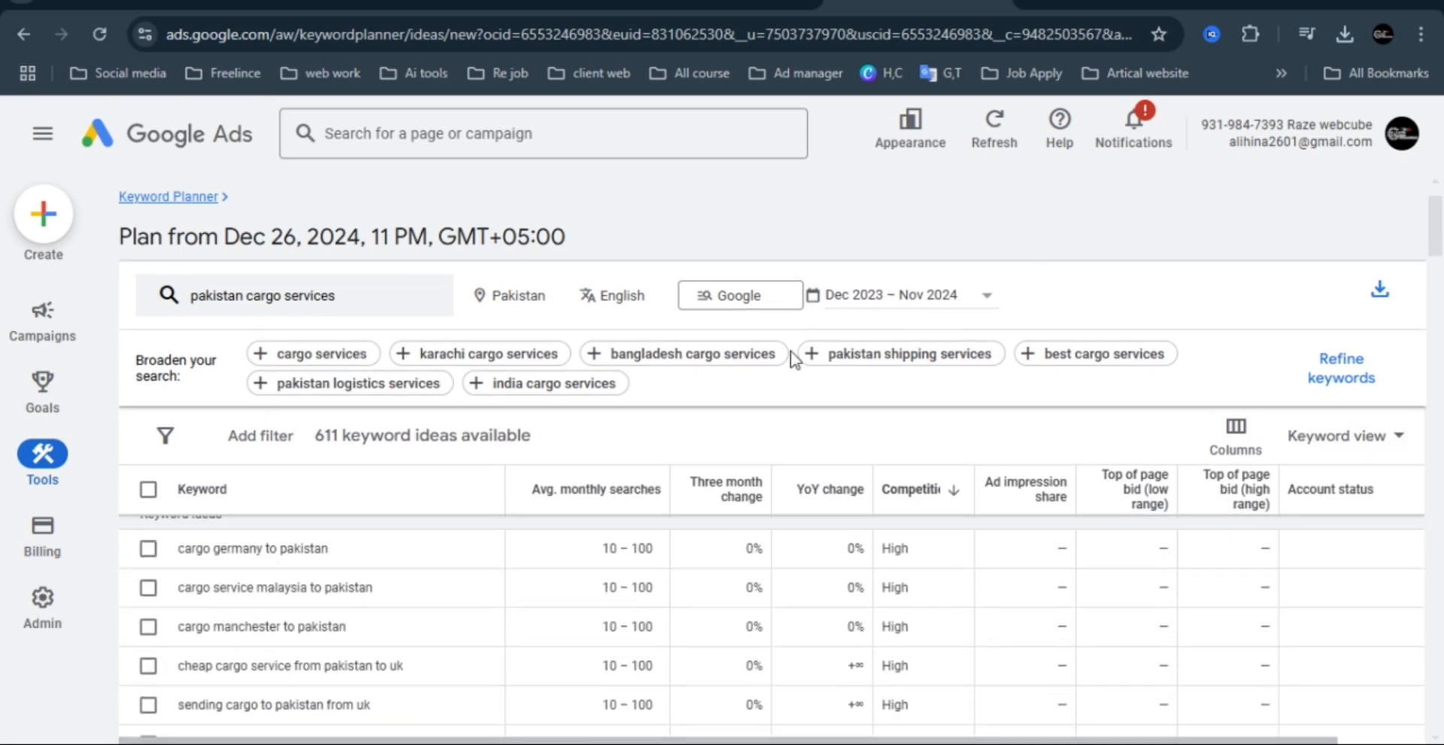
left_click(616, 496)
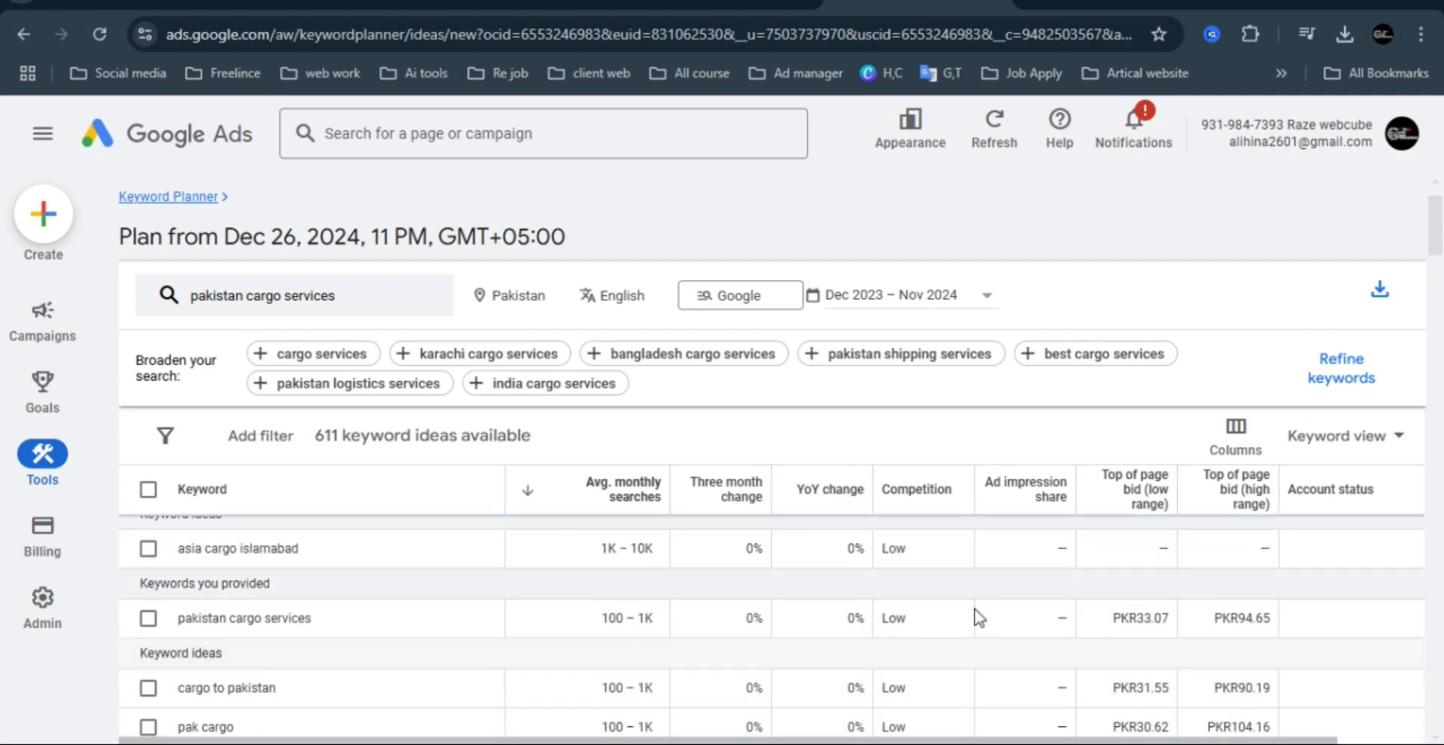
scroll(1439, 212, "down", 5)
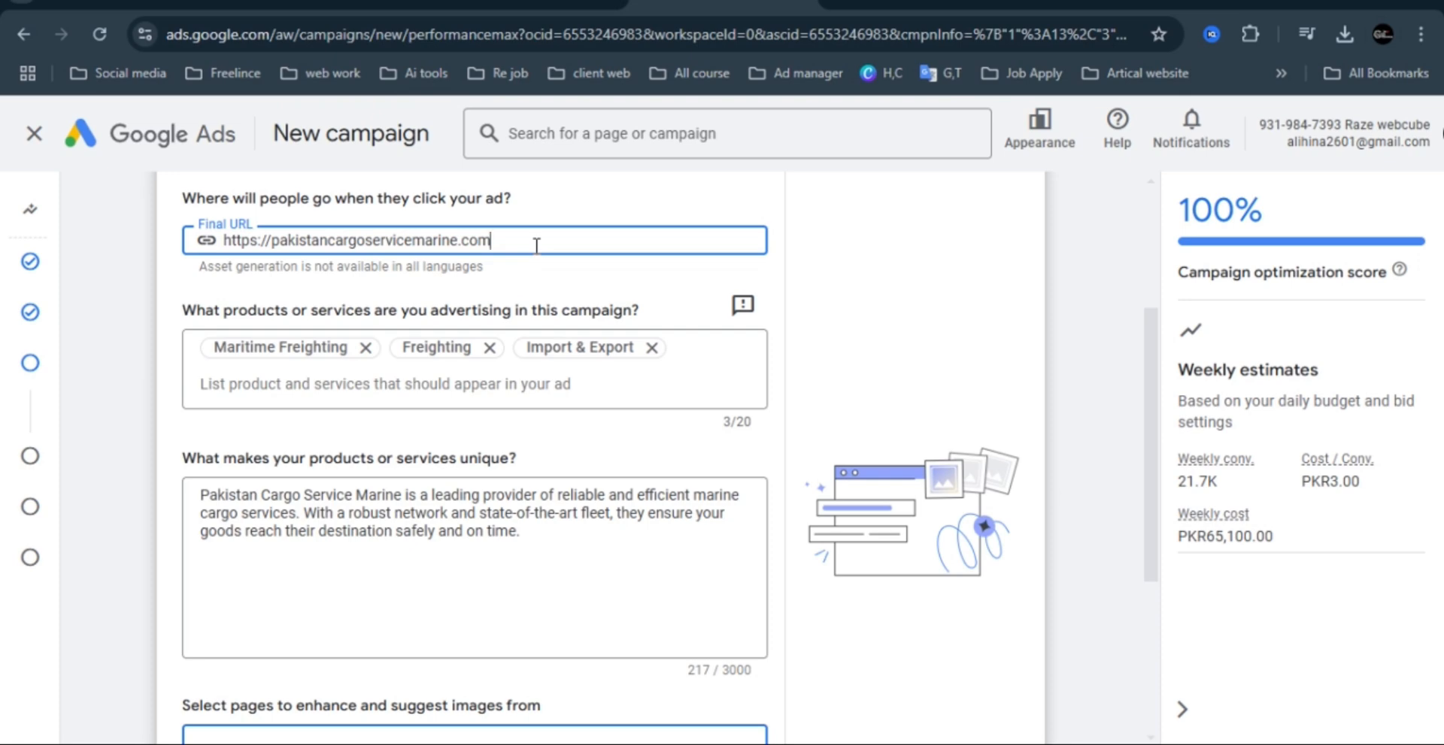
Return to the new campaign, review its suggested products, uniqueness description and image source page, and generate the assets.
key("Return")
mouse_move(1156, 348)
left_mouse_down()
mouse_move(1149, 427)
mouse_move(1149, 351)
left_mouse_up()
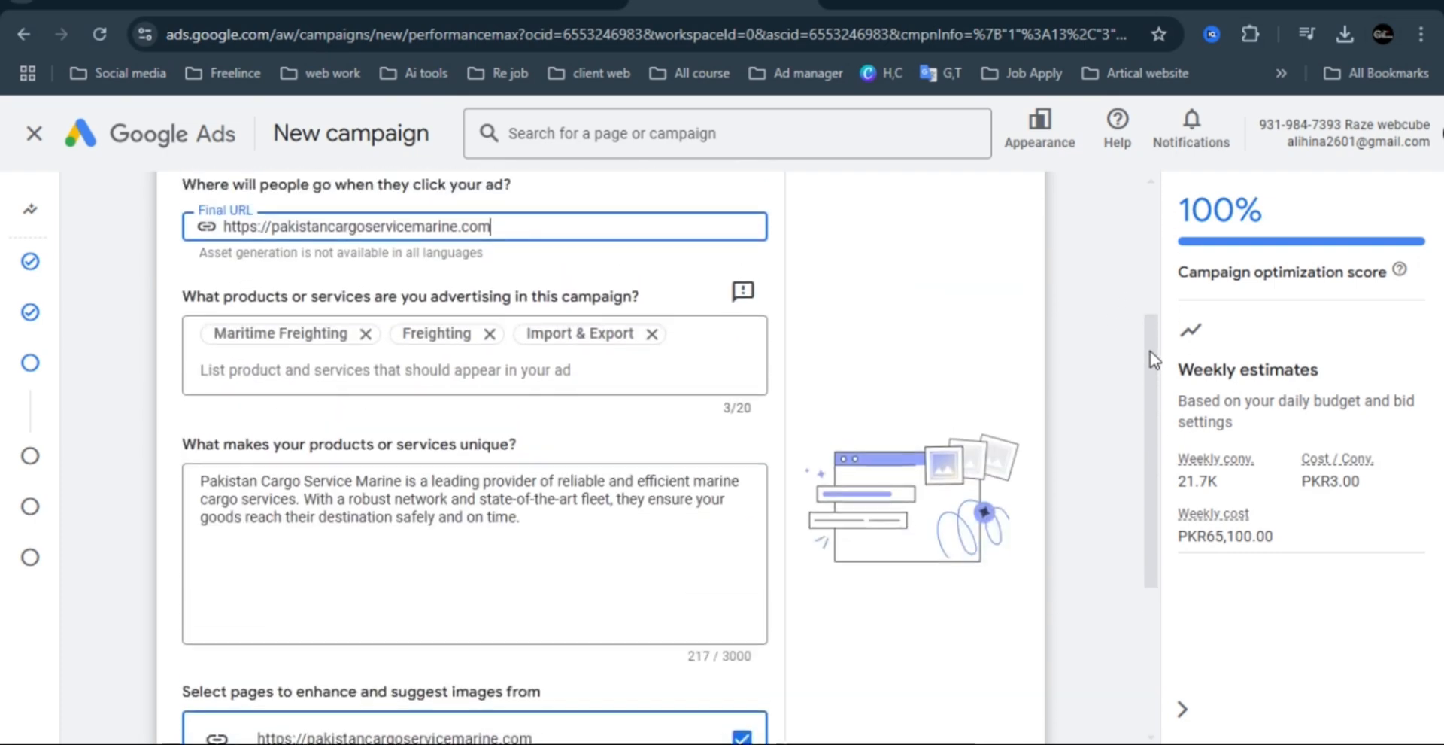
left_click(249, 333)
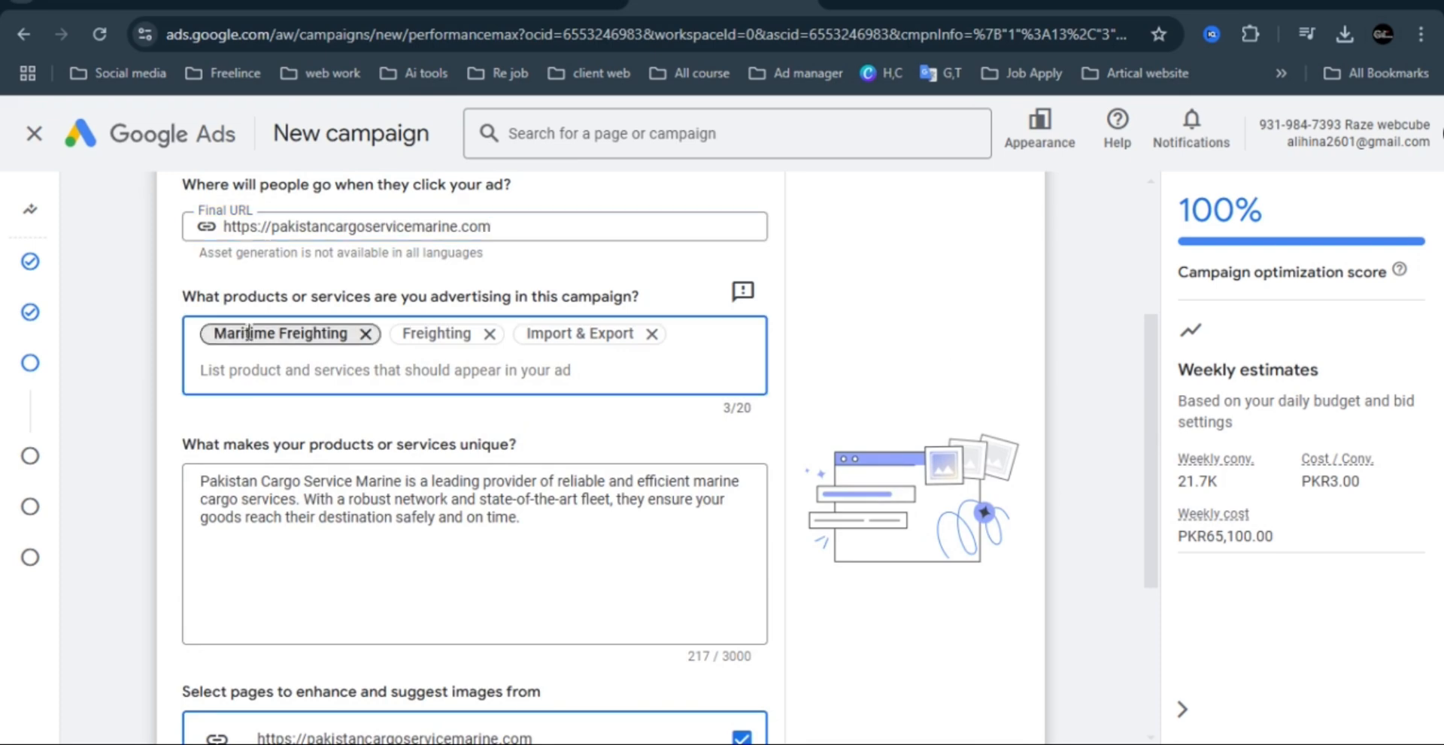
left_click(388, 368)
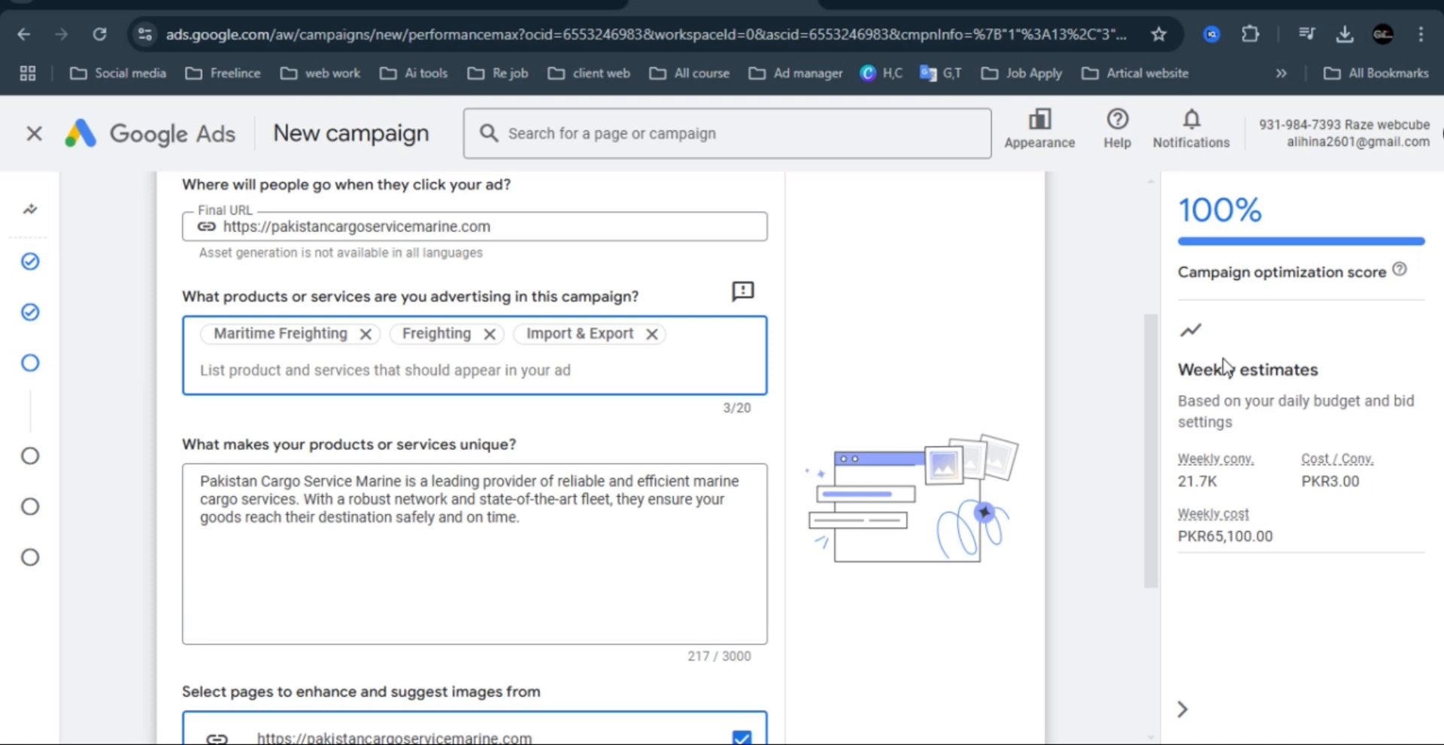
left_click_drag(1151, 322, 1151, 444)
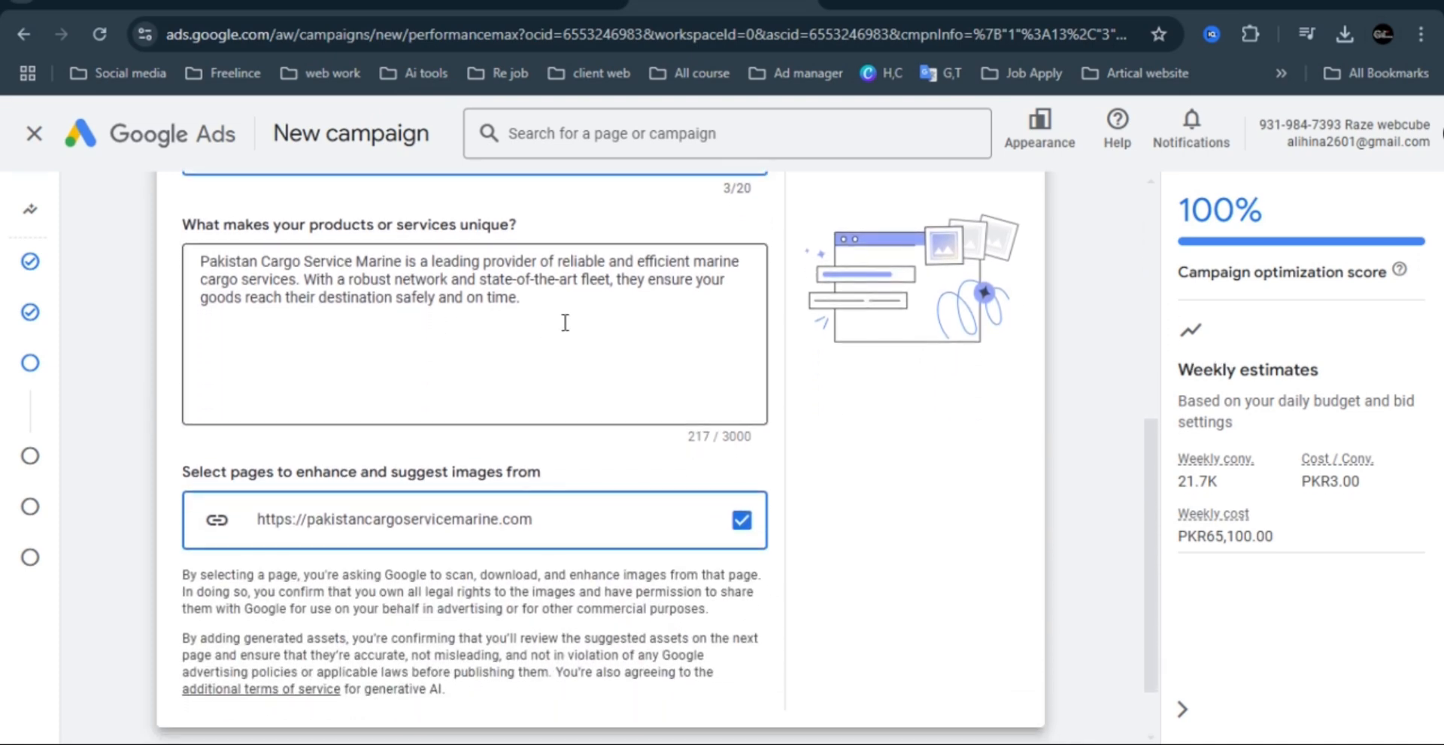
left_click_drag(564, 322, 197, 261)
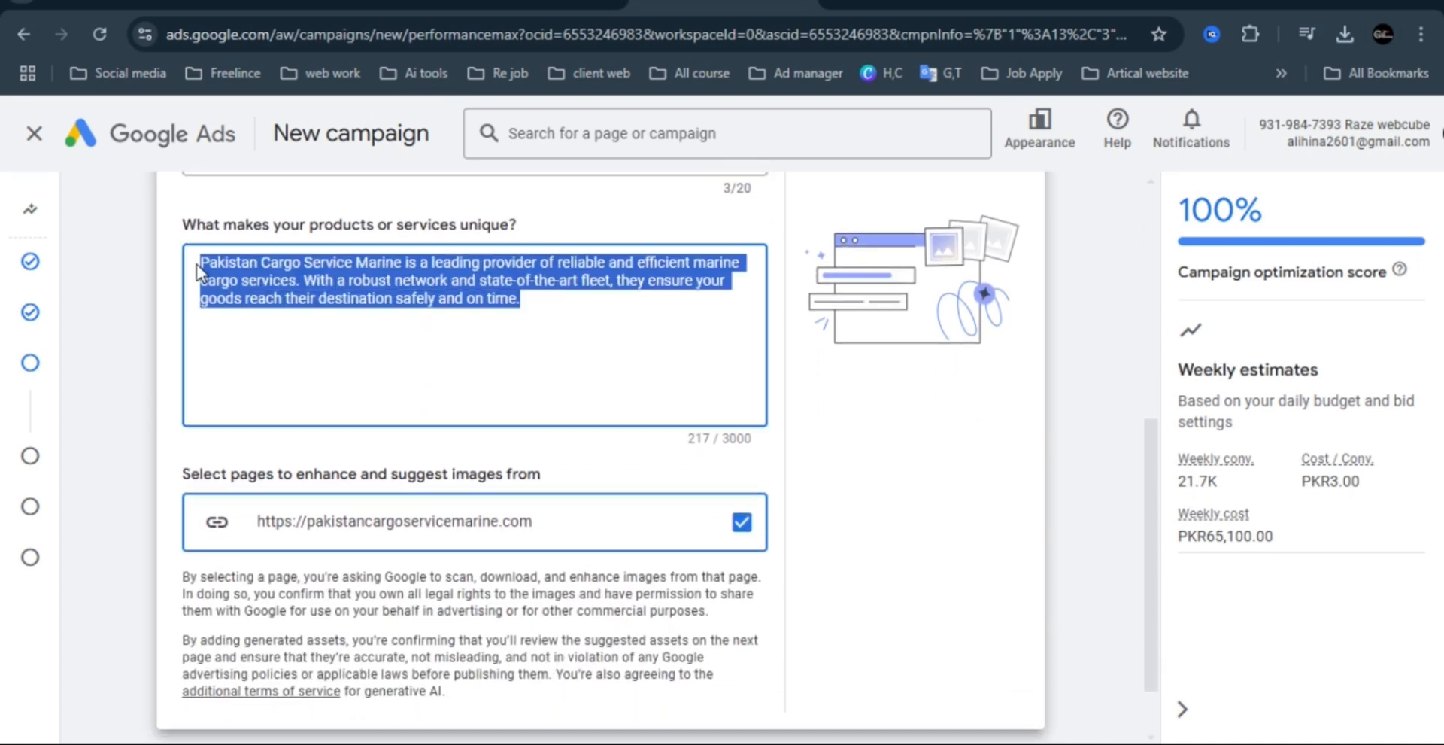
left_click(434, 347)
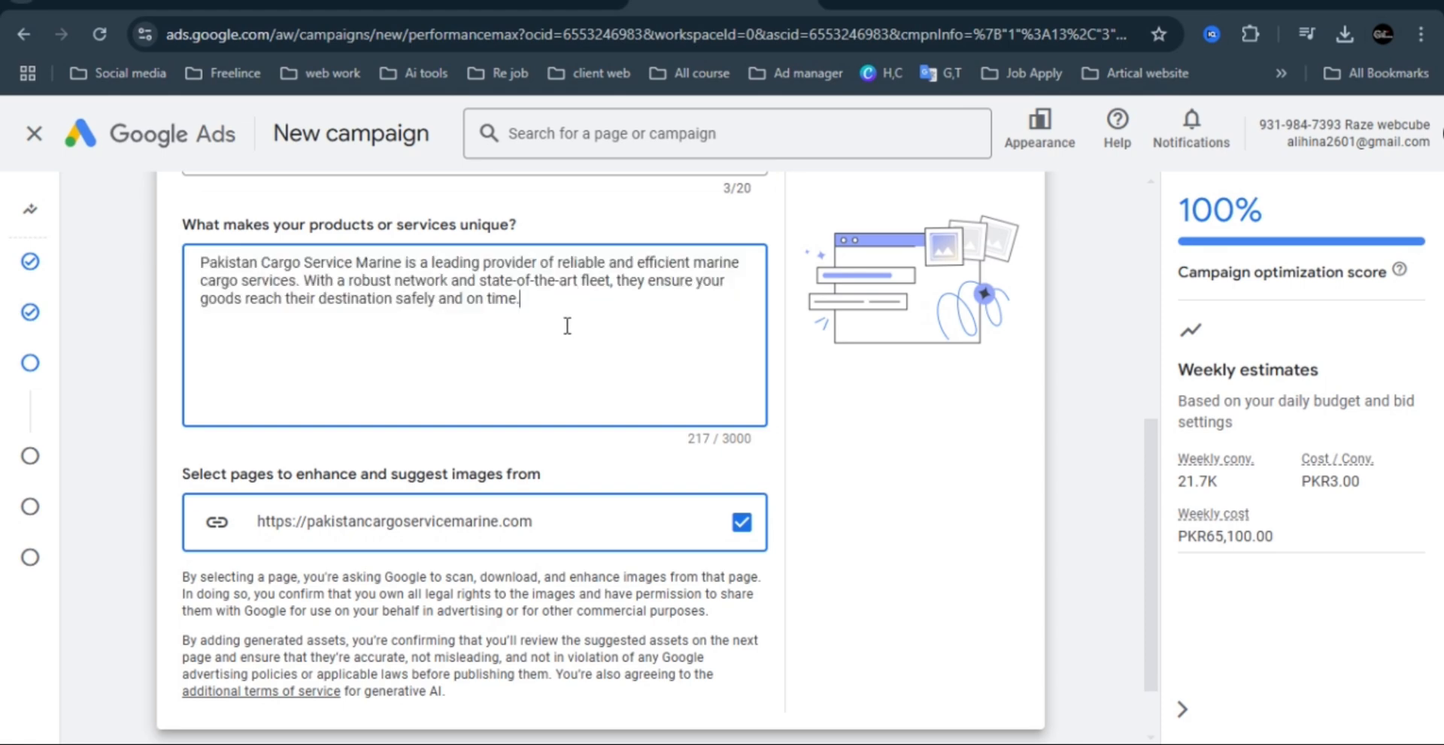
left_click_drag(1153, 442, 1158, 536)
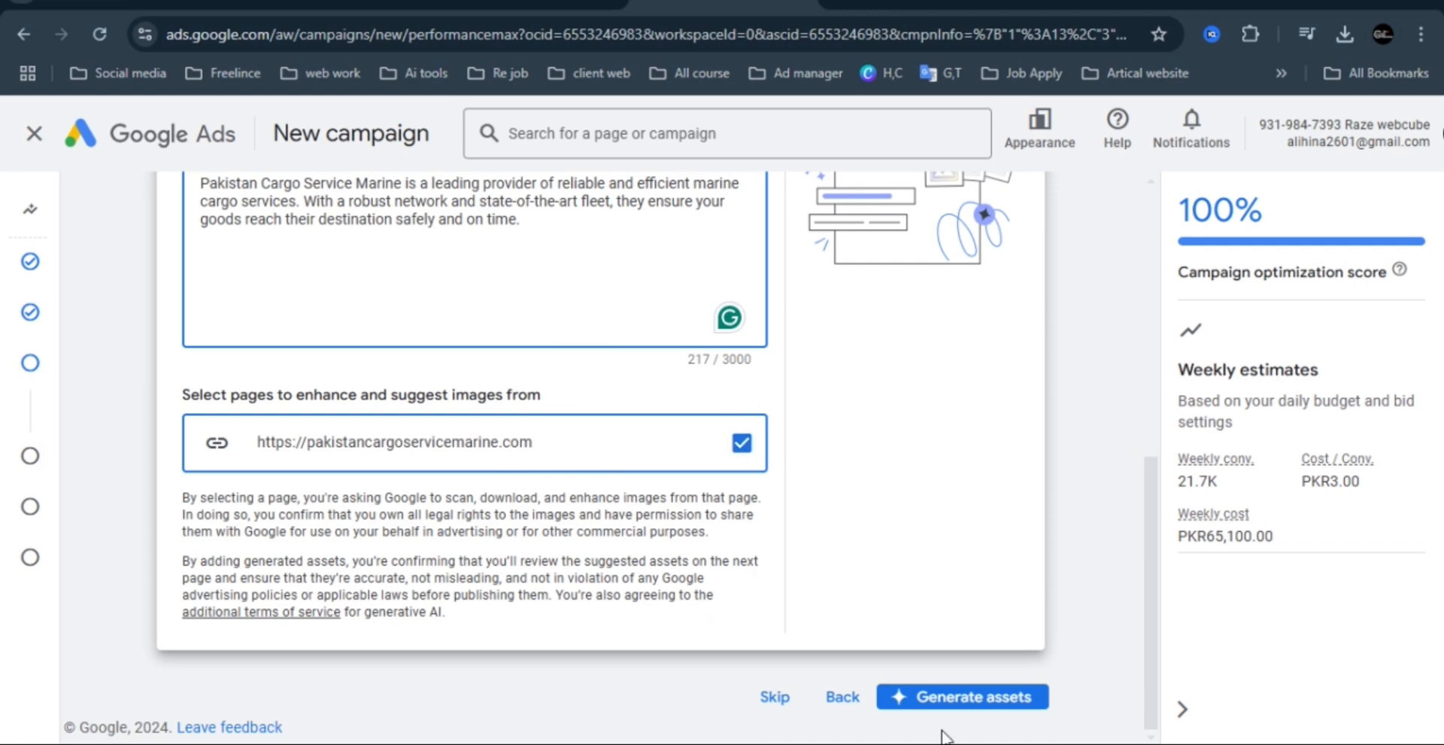
left_click(988, 711)
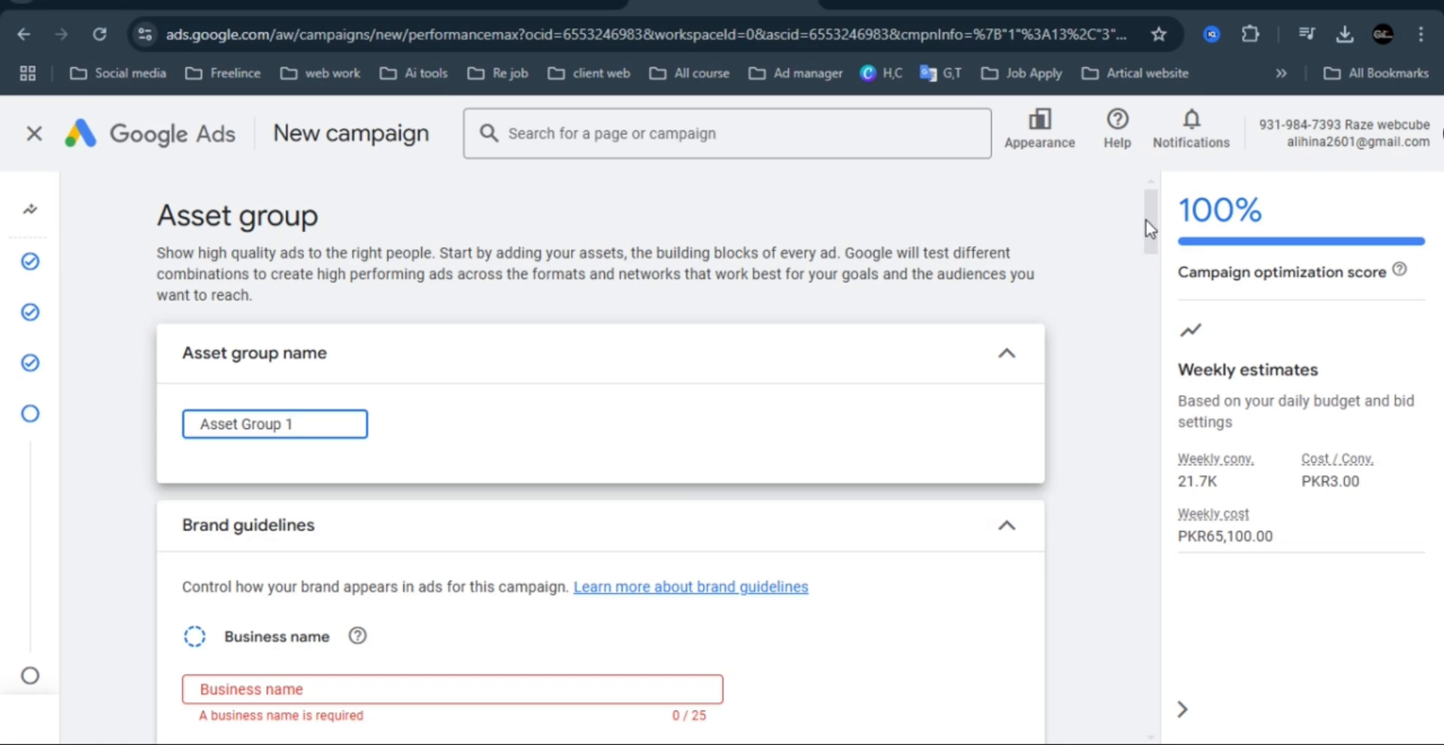
Enter pakistan cargo services as the business name in the asset group's brand guidelines.
scroll(1147, 220, "down", 4)
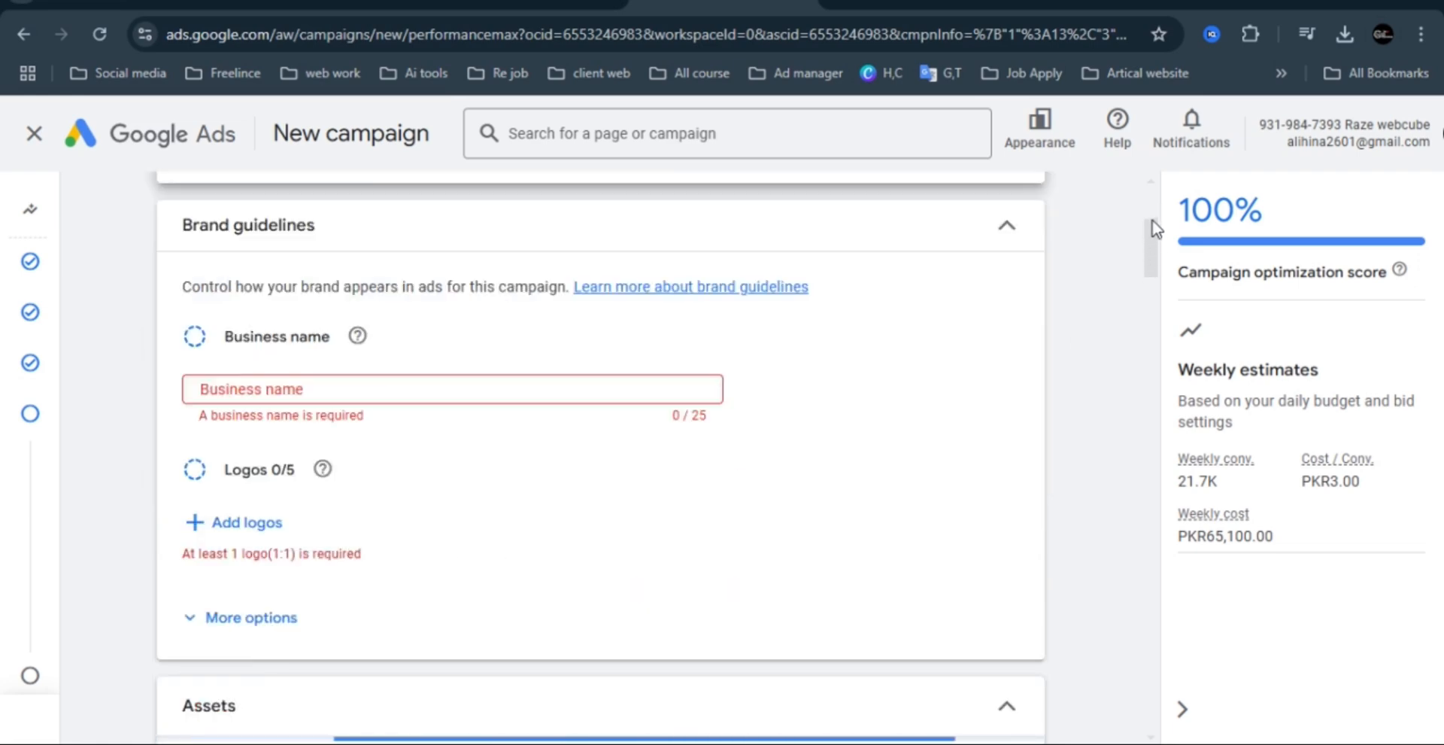
scroll(1156, 211, "up", 4)
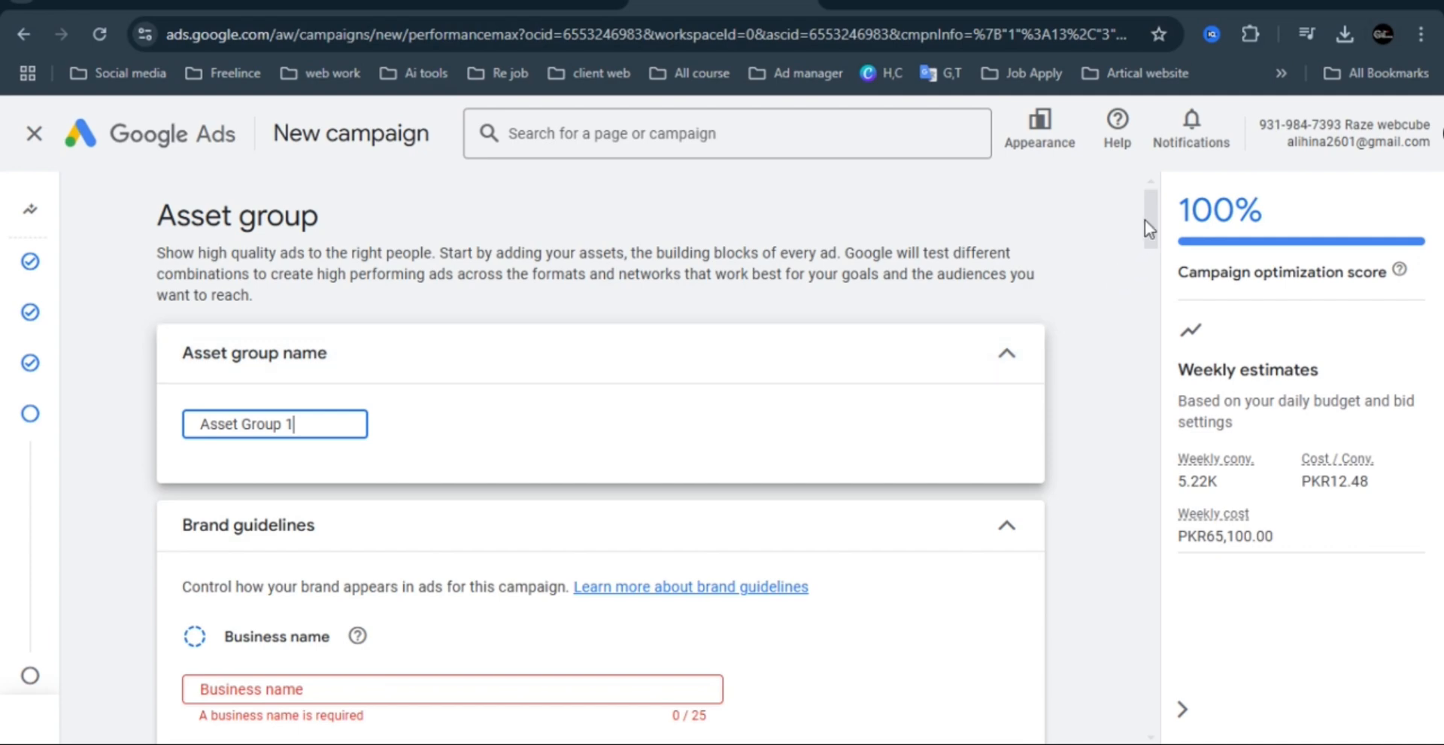
left_click_drag(1150, 213, 1154, 253)
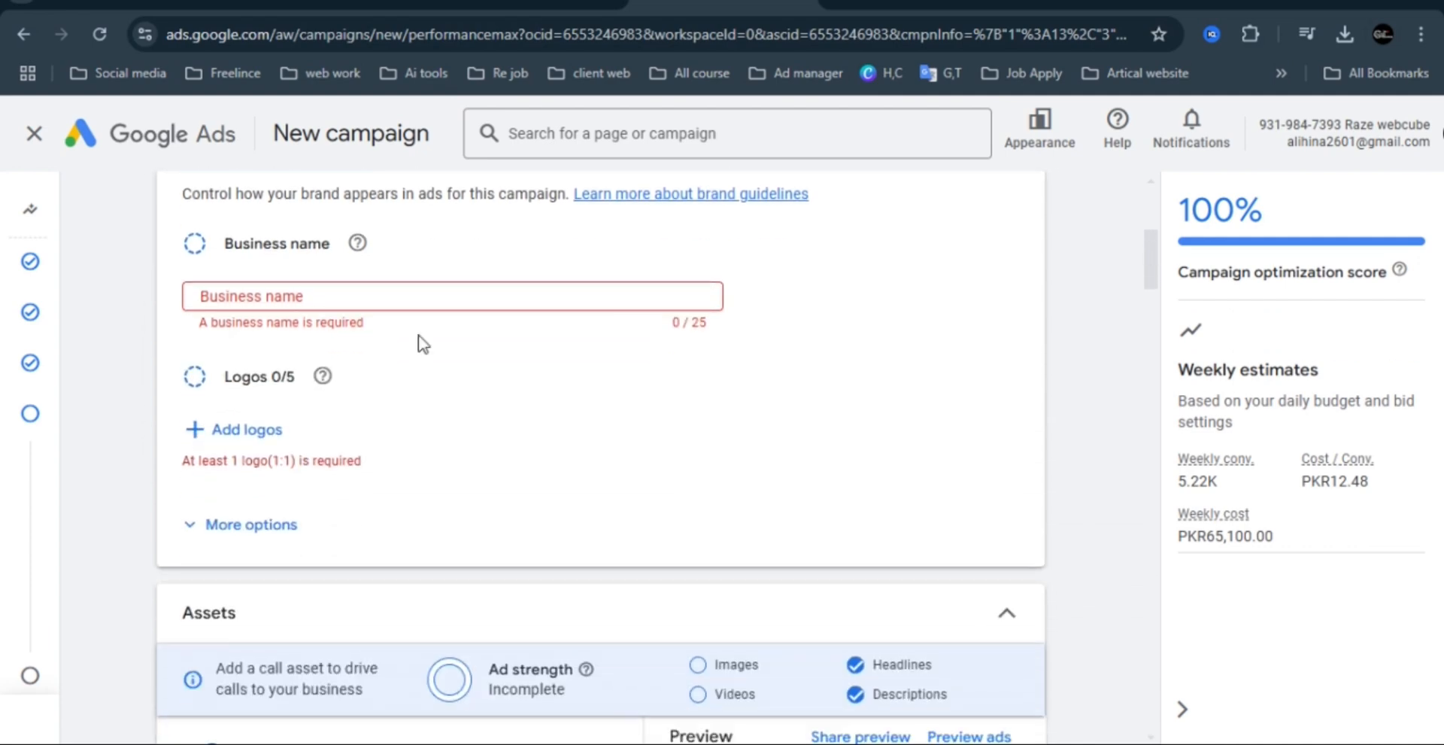
left_click(354, 303)
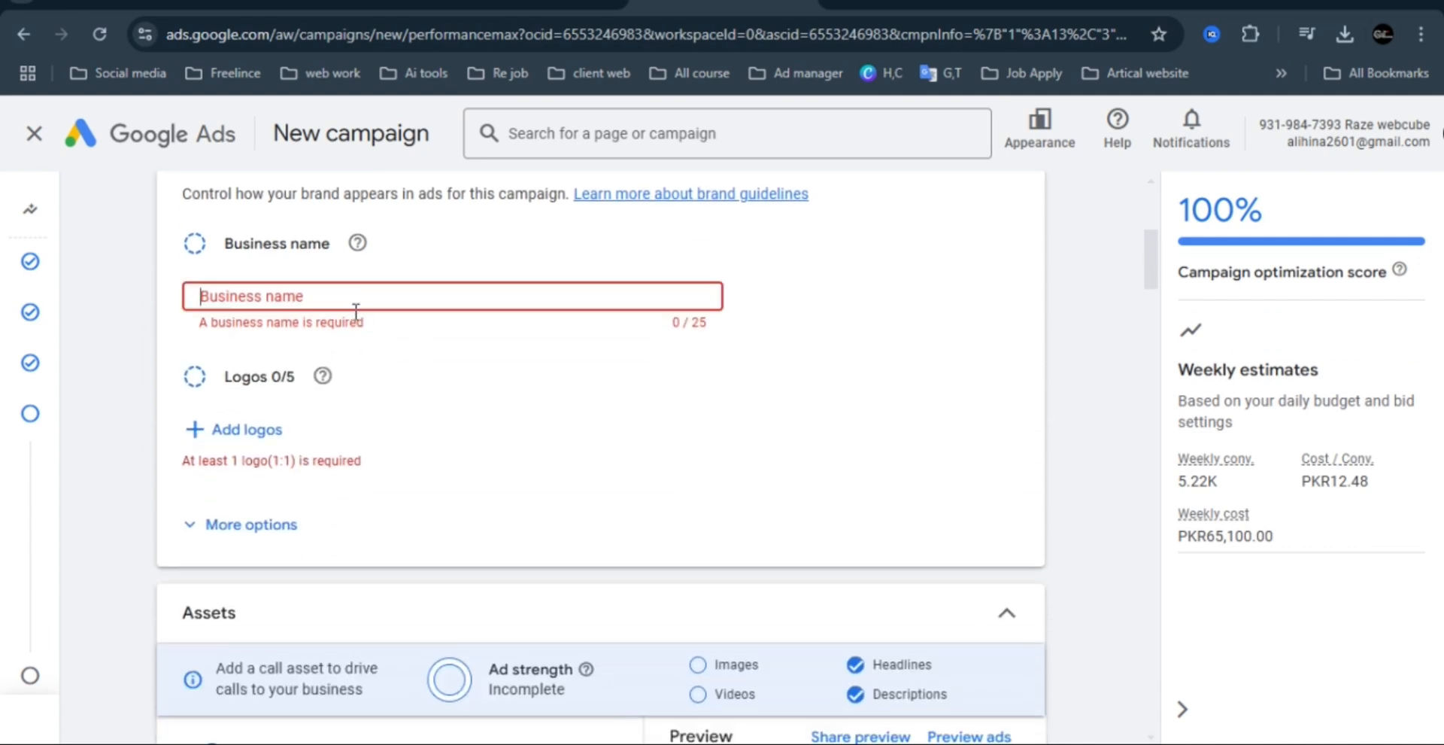
type("pakistan cargo services")
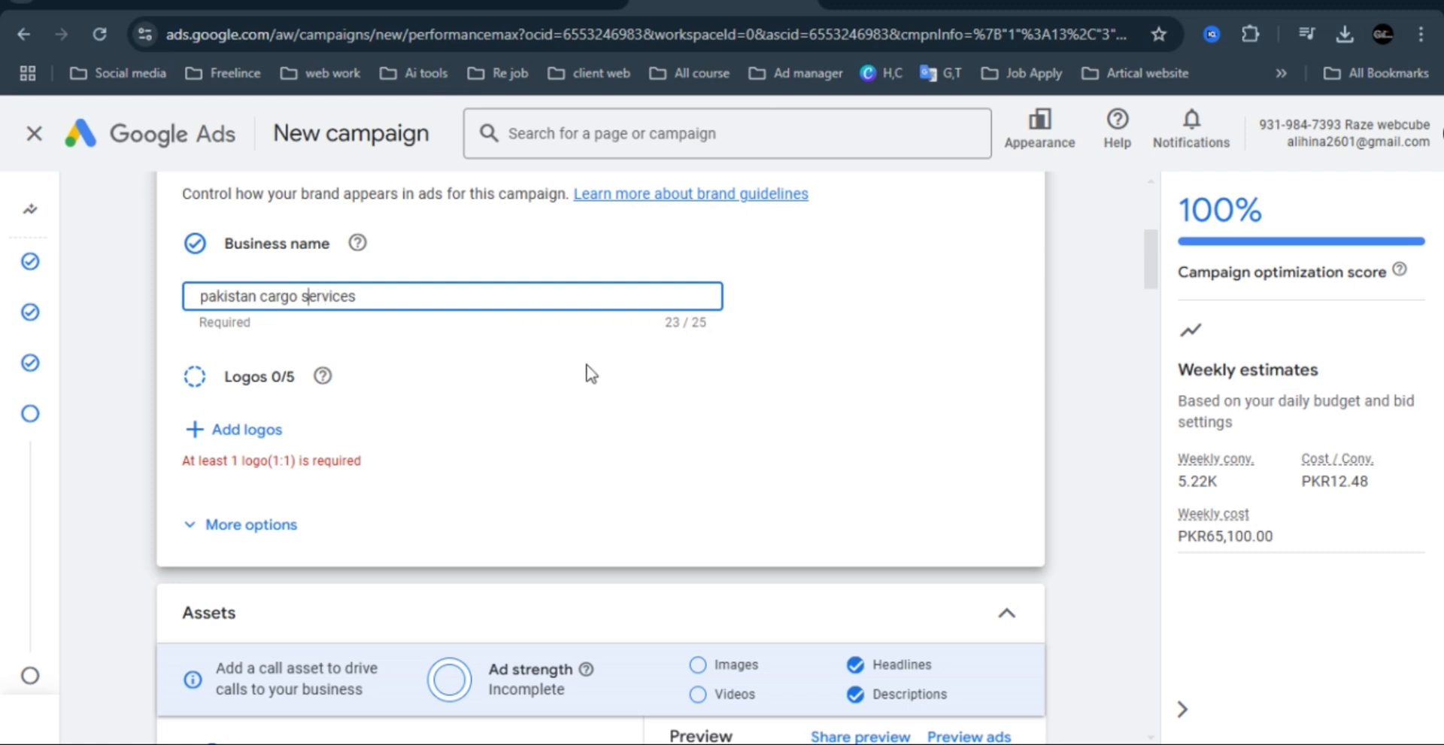
Start adding logos to the brand guidelines and open the file chooser for uploading them from the computer.
left_click(248, 430)
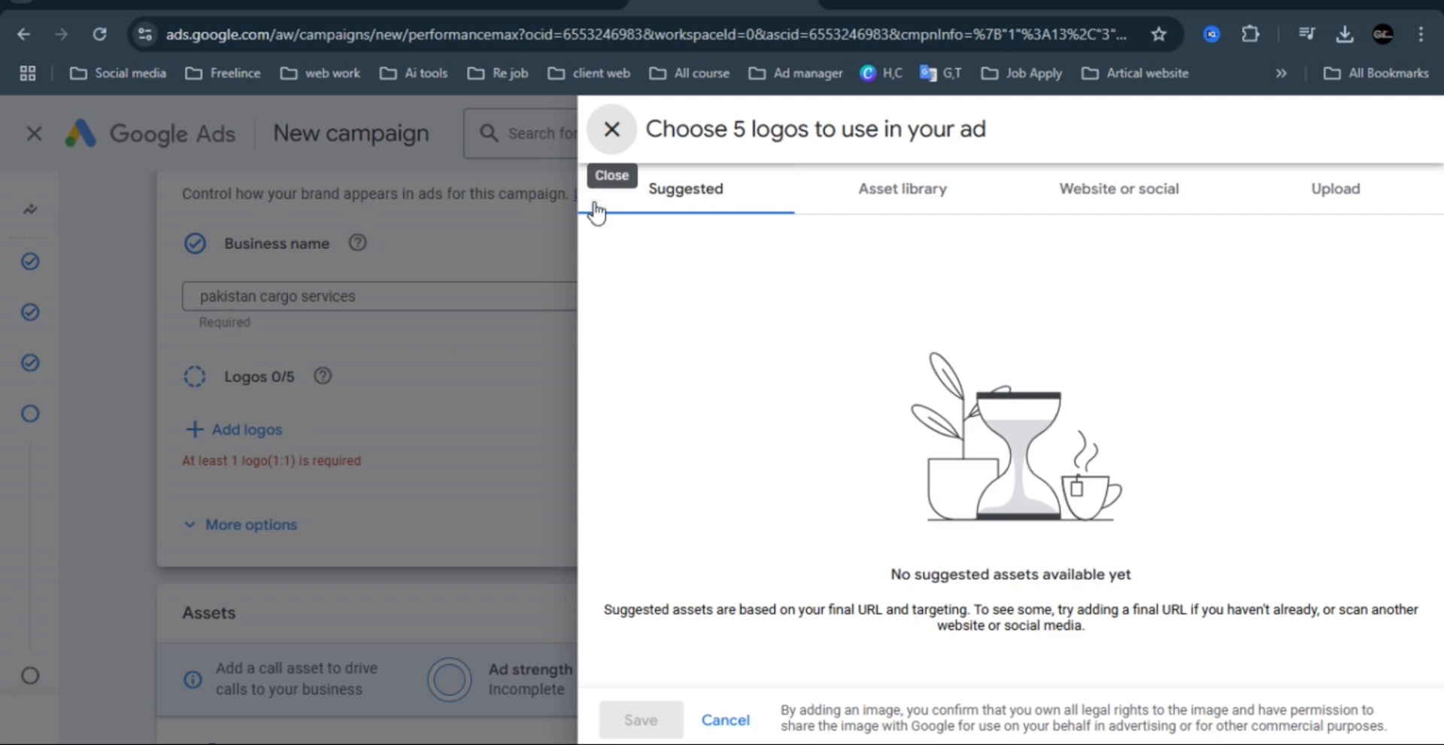
left_click(1346, 203)
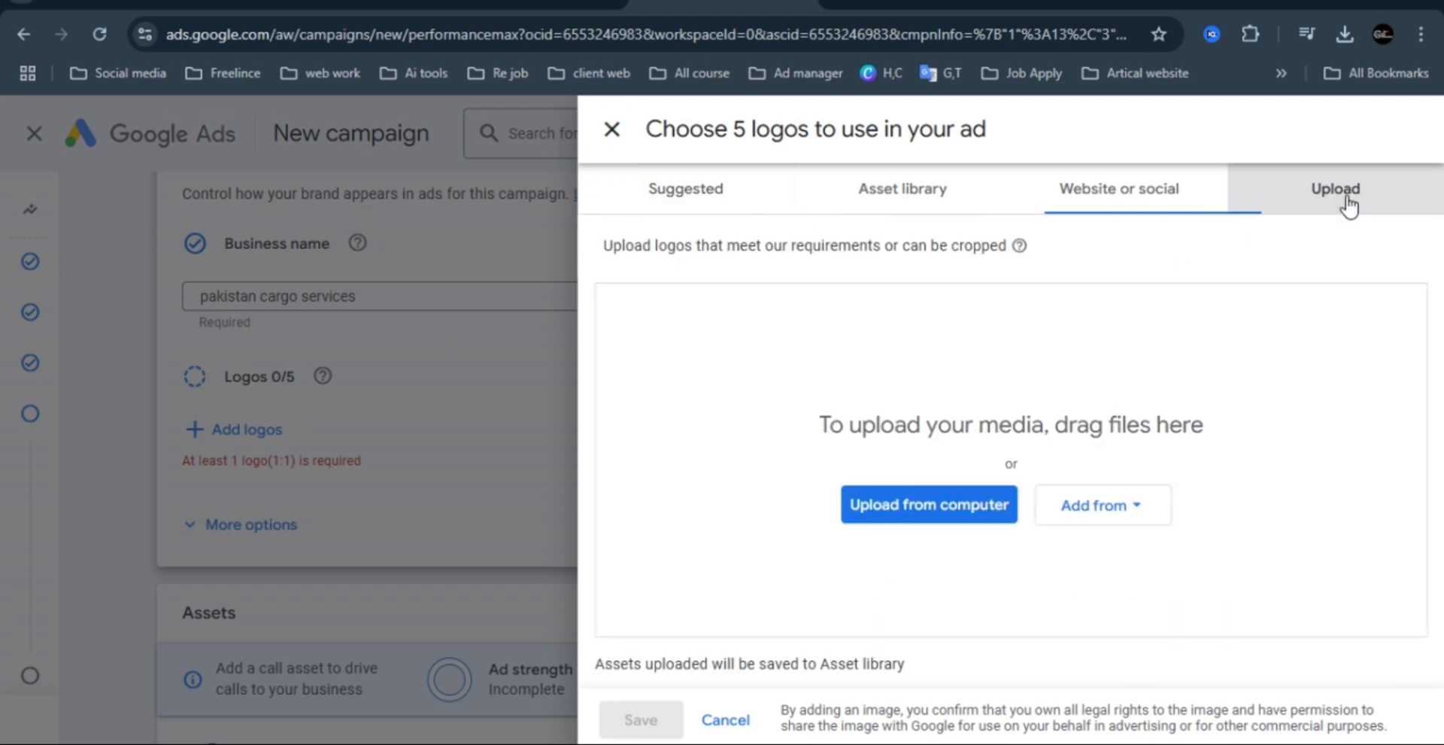
left_click(938, 513)
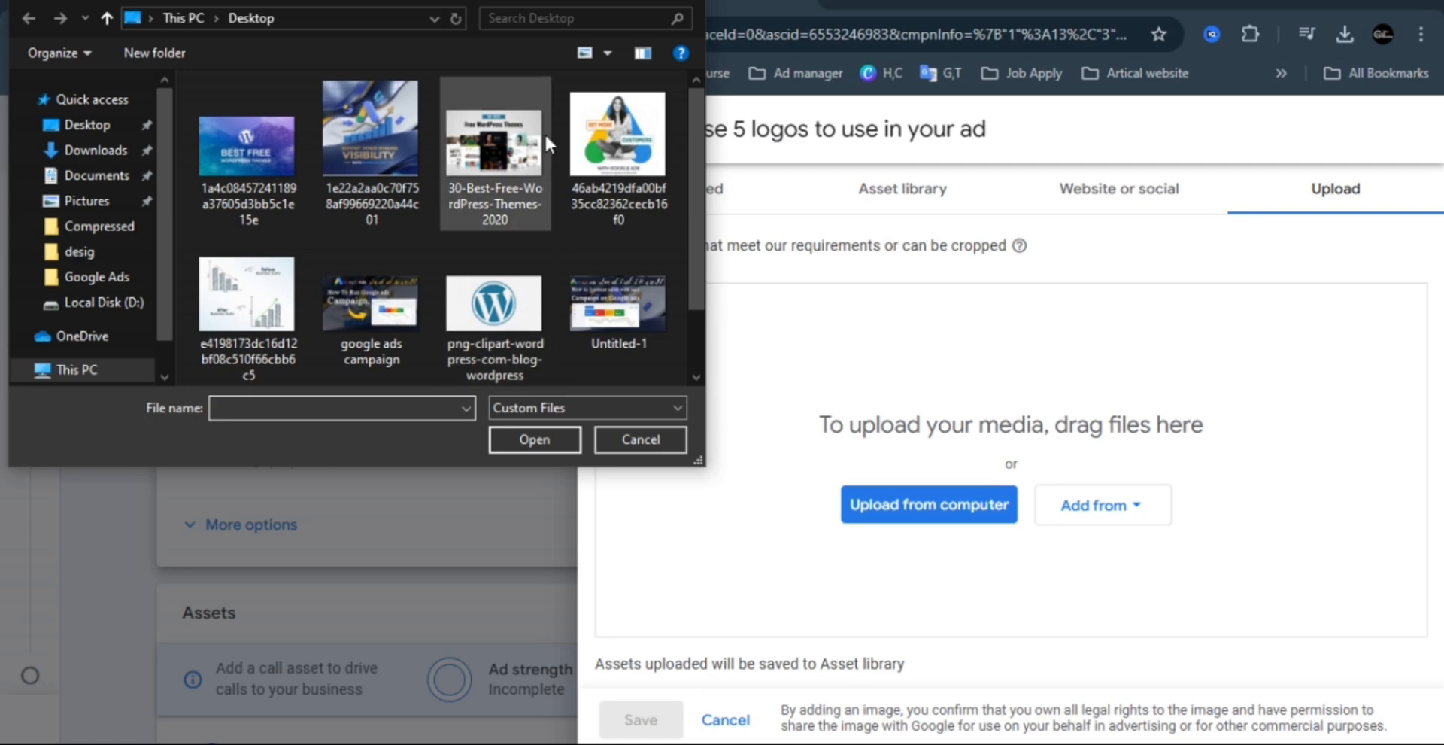
left_click(250, 147)
left_click(360, 137, "ctrl")
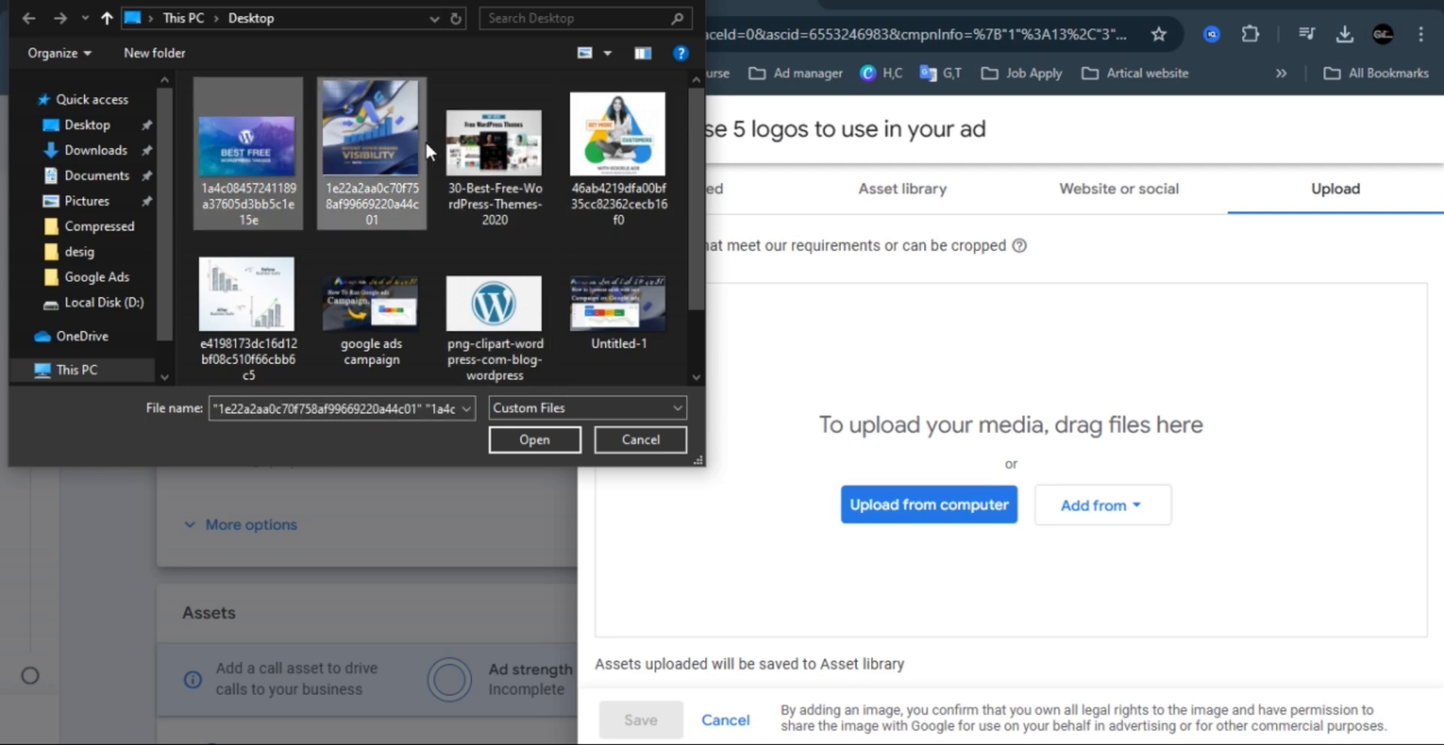
left_click(488, 145, "ctrl")
left_click(616, 299, "ctrl")
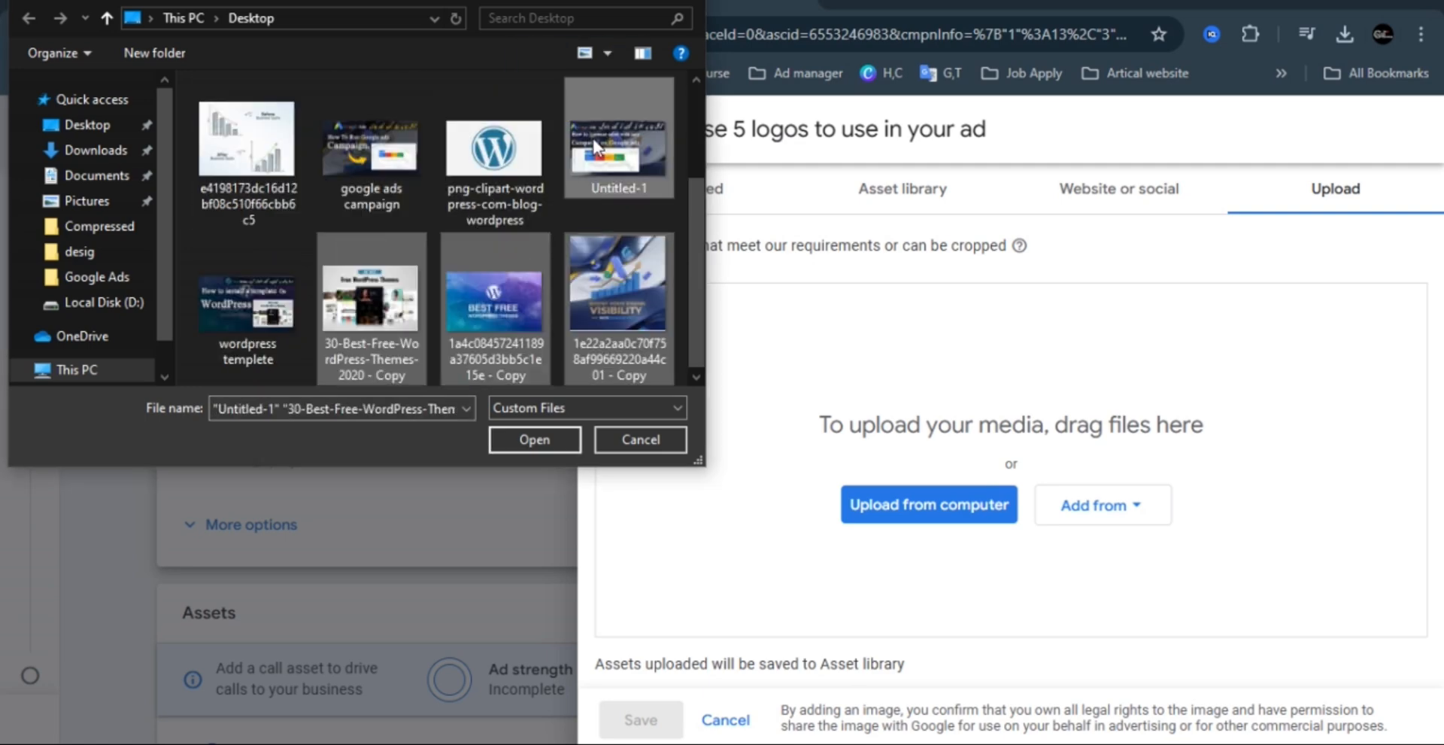
key("Delete")
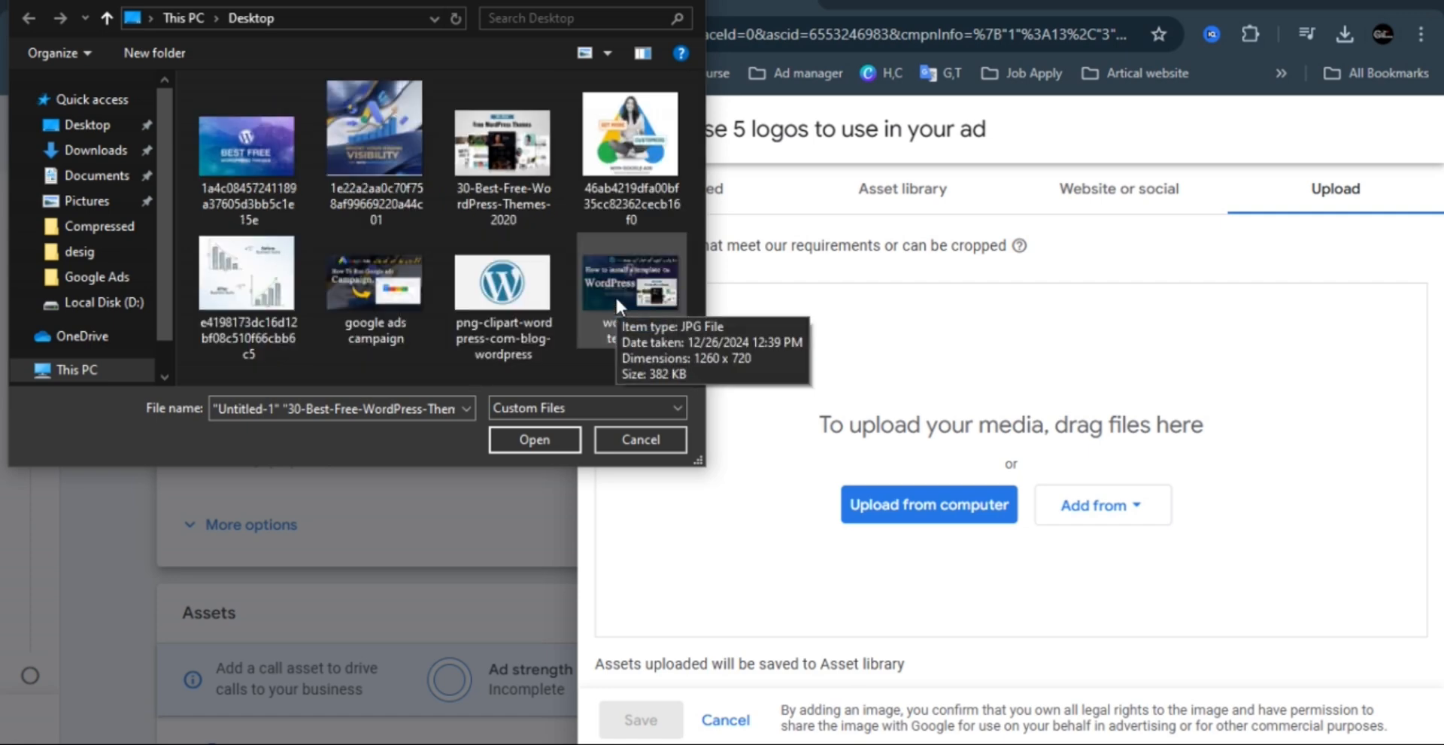
Upload five Desktop images, the first four plus png-clipart-wordpress-com-blog-wordpress, and save the five selected logos for the campaign.
left_click(248, 150)
left_click(381, 138, "ctrl")
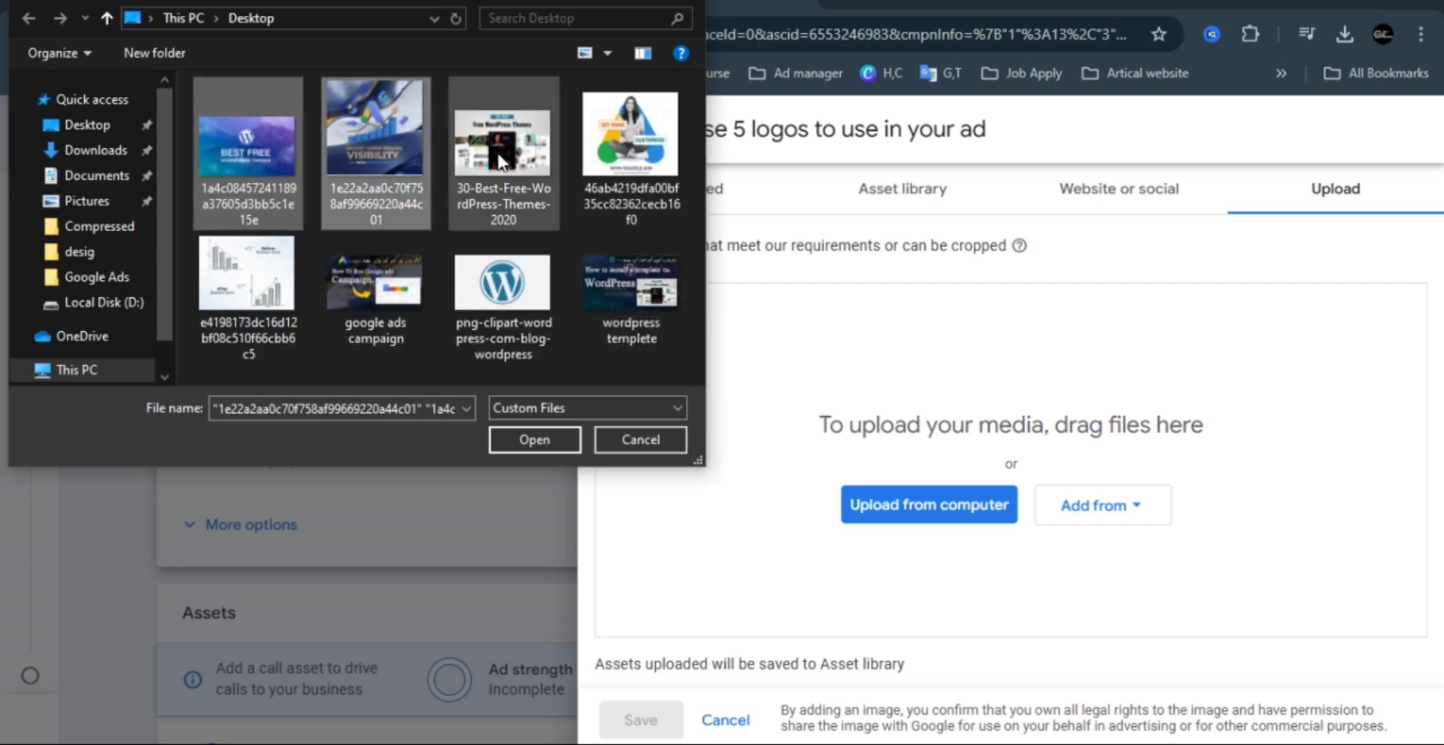
left_click(507, 160, "ctrl")
left_click(630, 150, "ctrl")
left_click(503, 297, "ctrl")
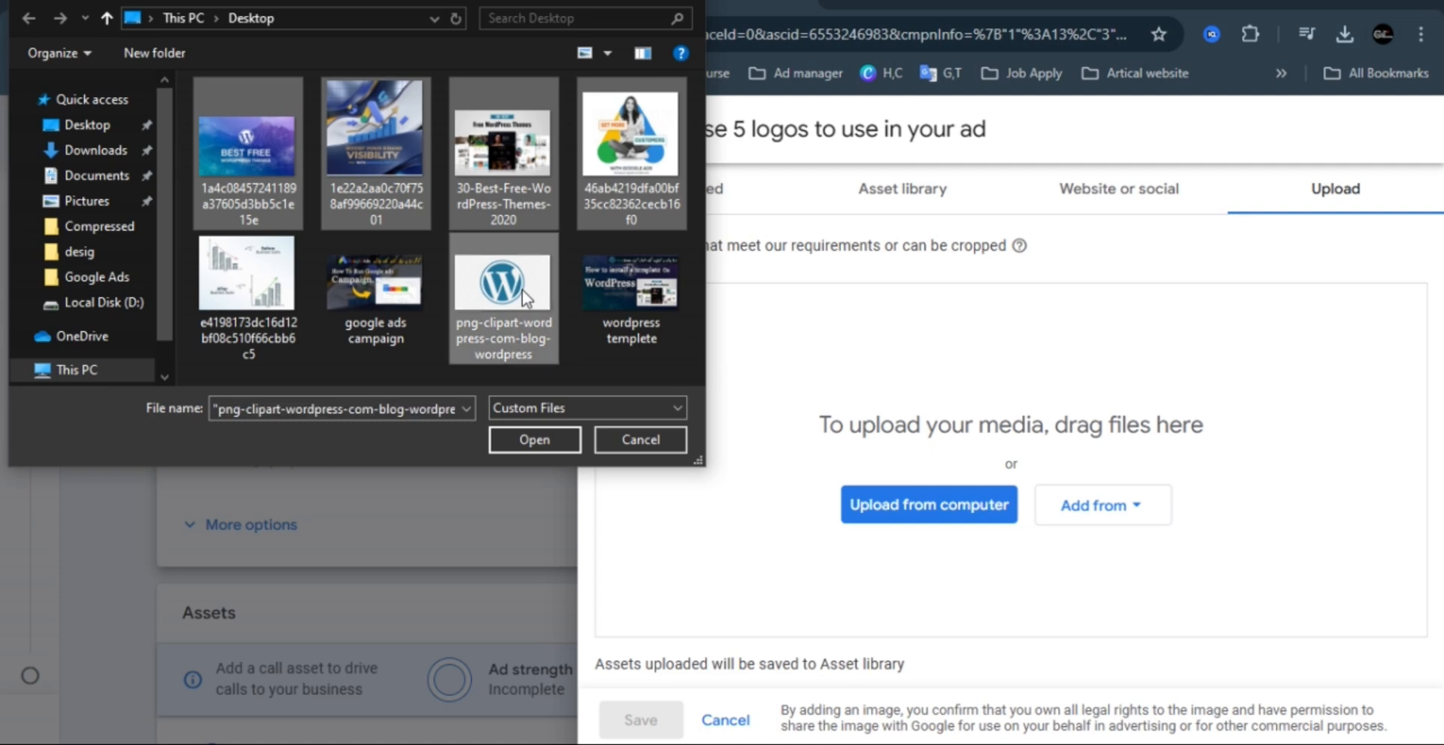
left_click(551, 436)
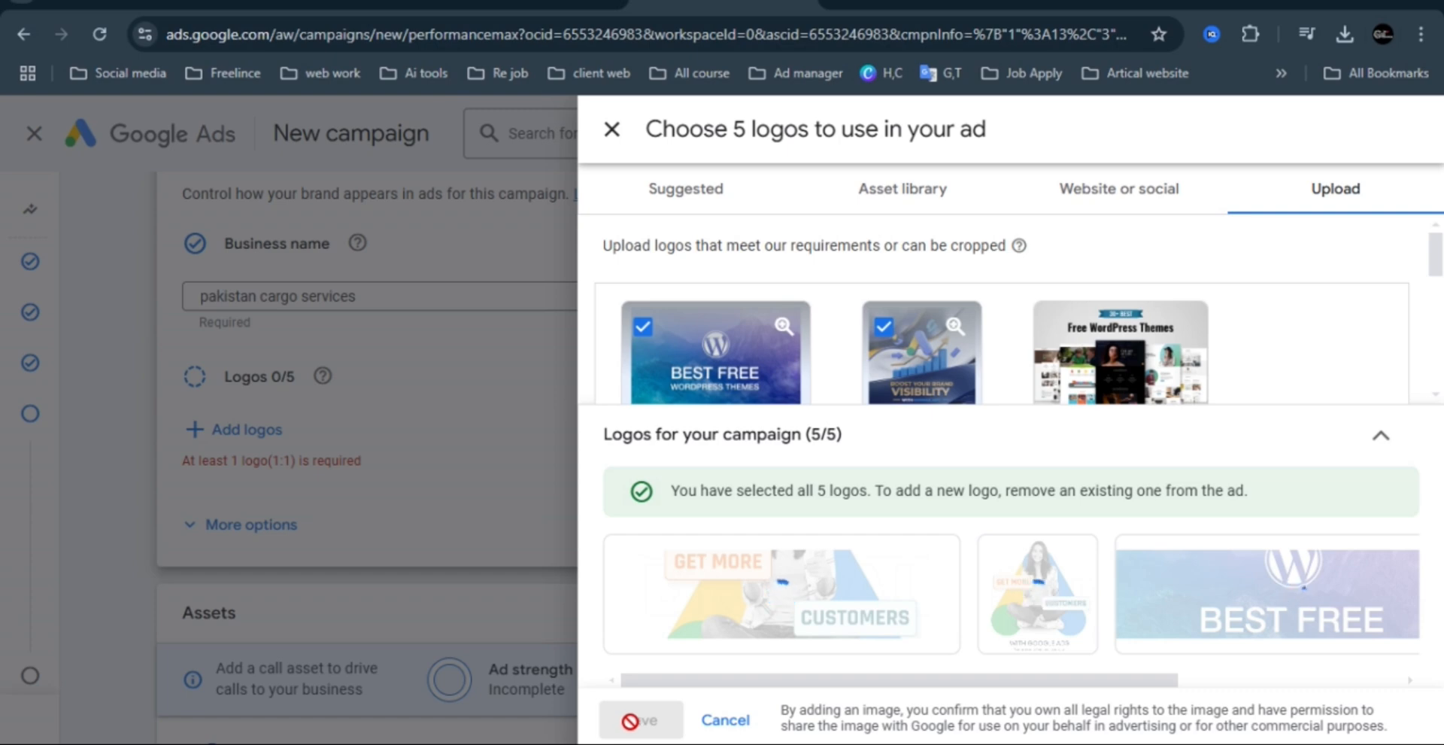
scroll(1438, 279, "down", 1)
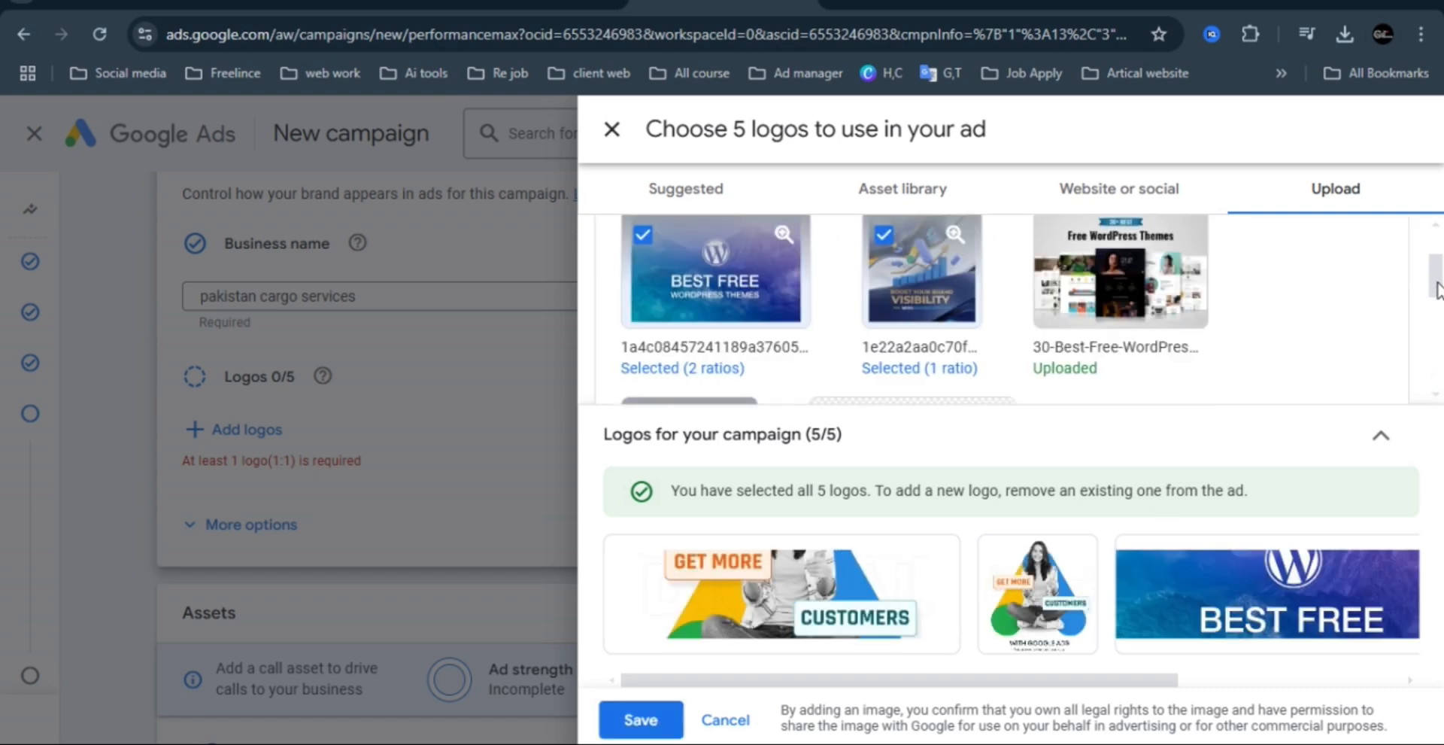
left_click(639, 719)
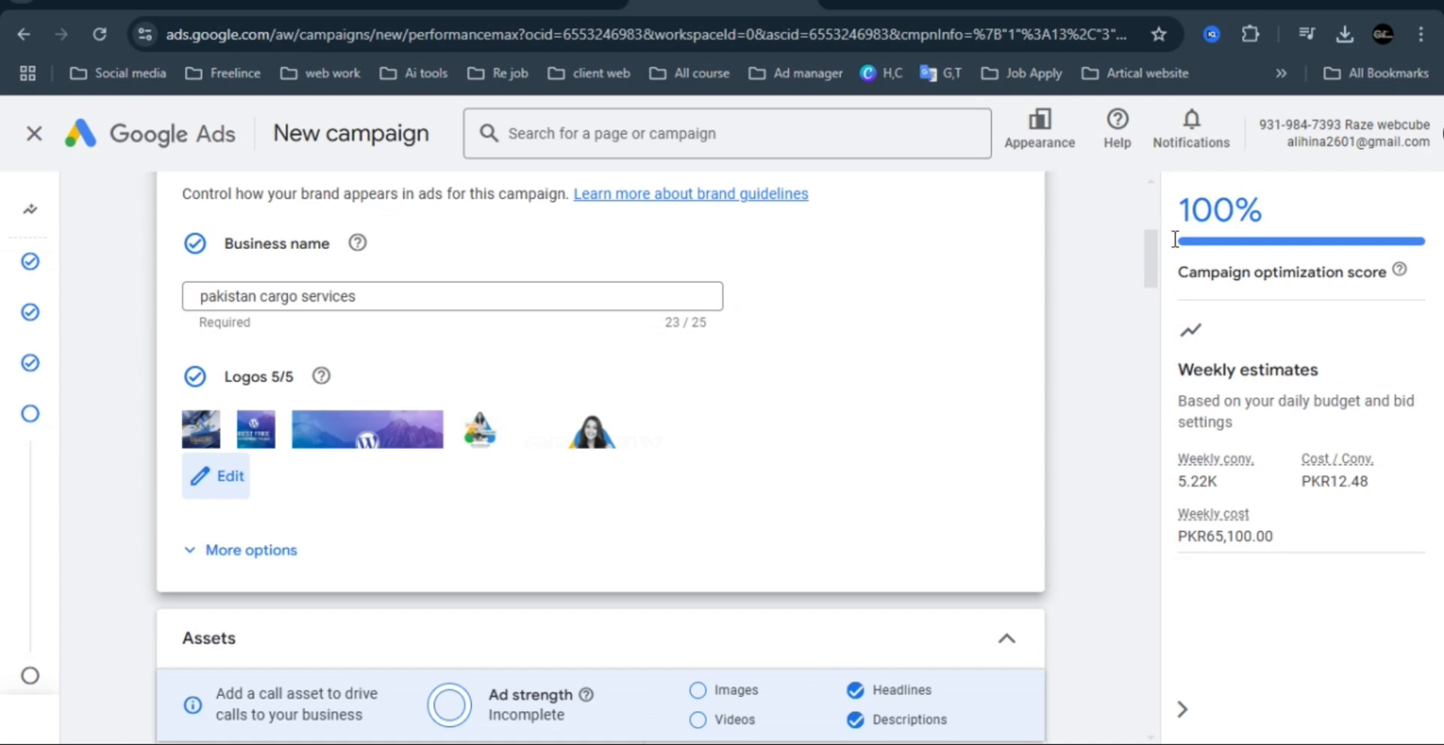
Review the brand guidelines' custom color and font options, and the generated headlines, long headlines and descriptions in the assets.
left_click_drag(1155, 251, 1155, 282)
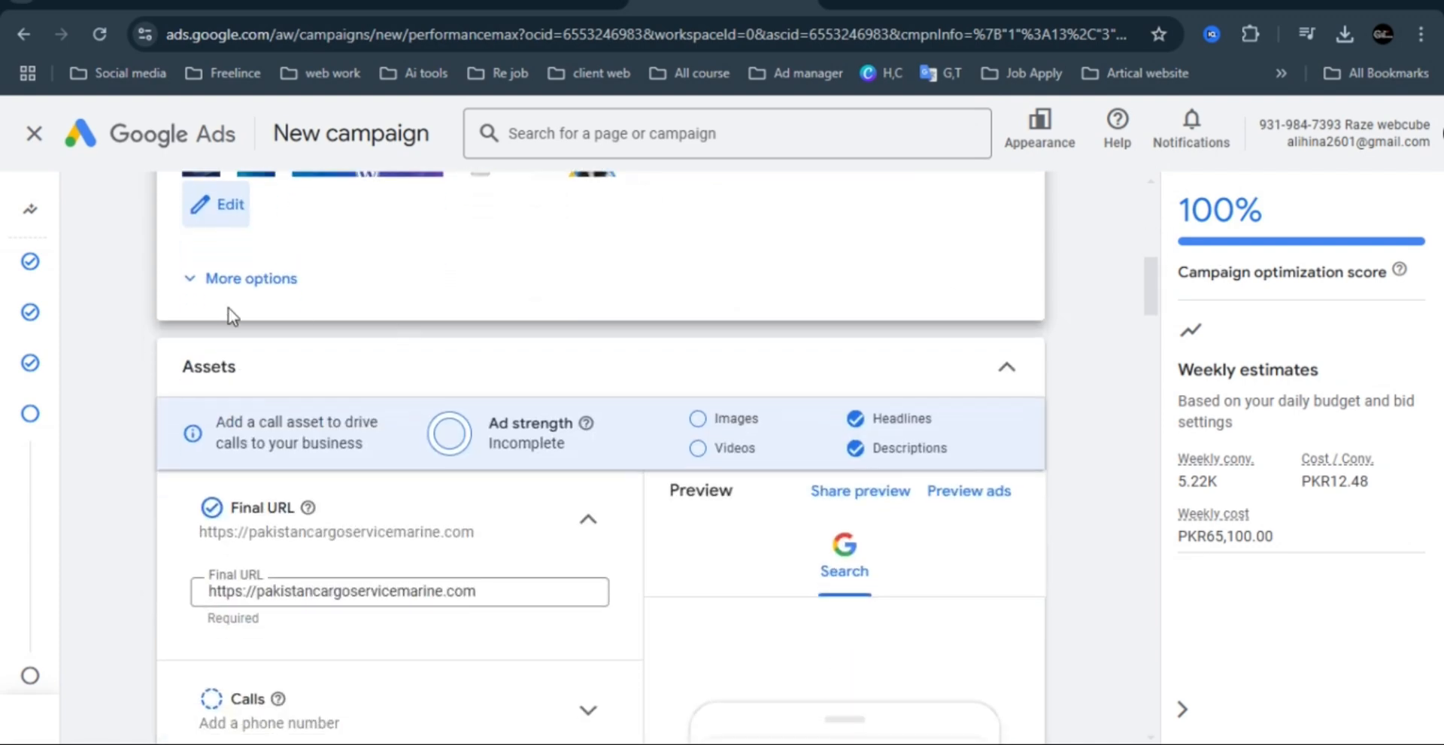
left_click(184, 281)
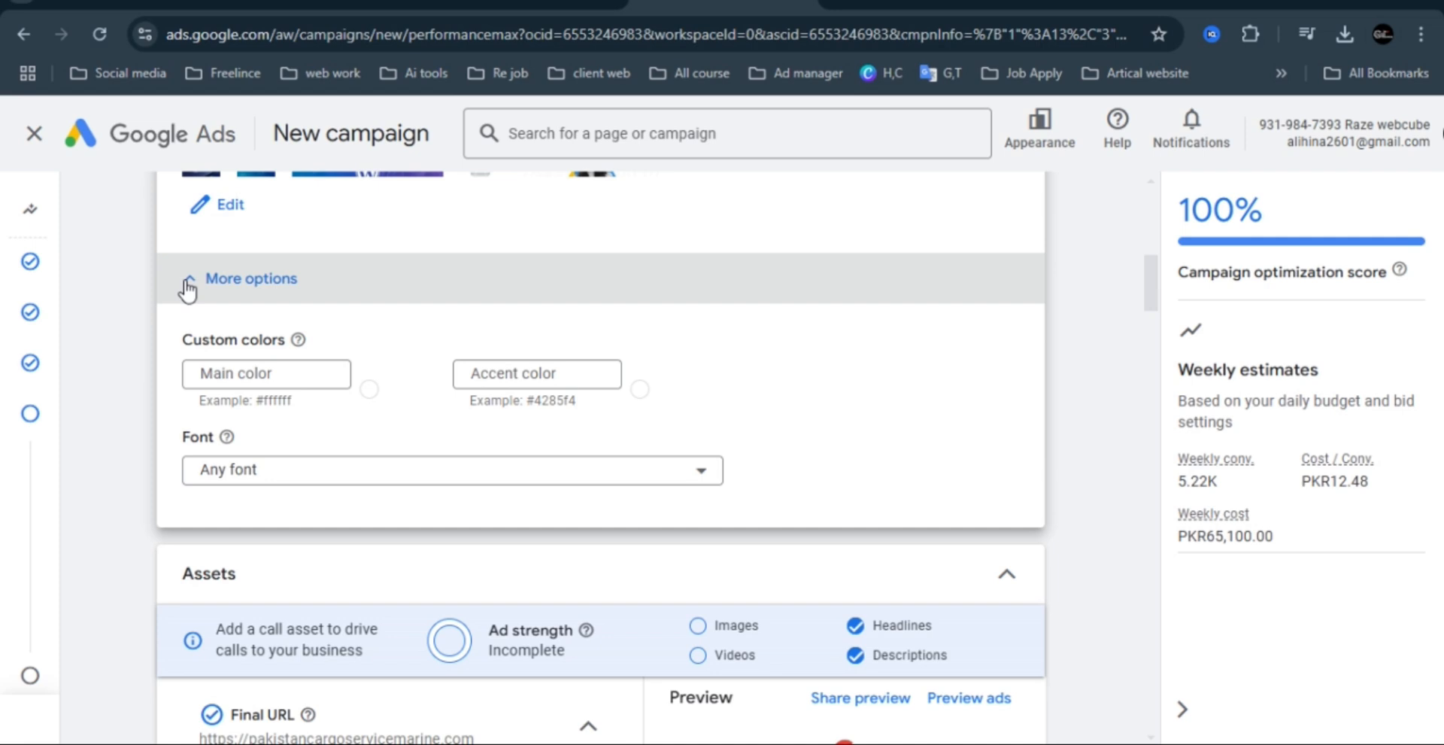
left_click(186, 283)
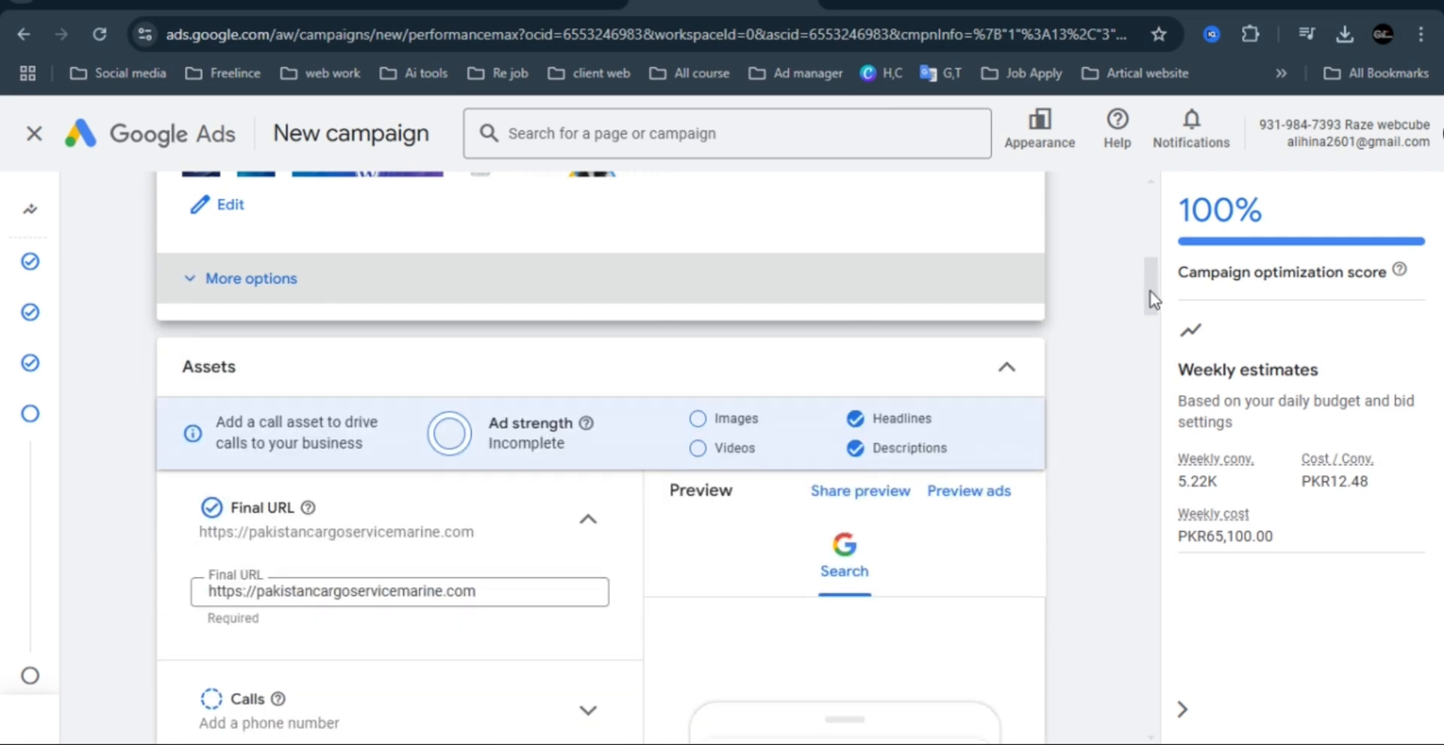
scroll(1151, 295, "down", 3)
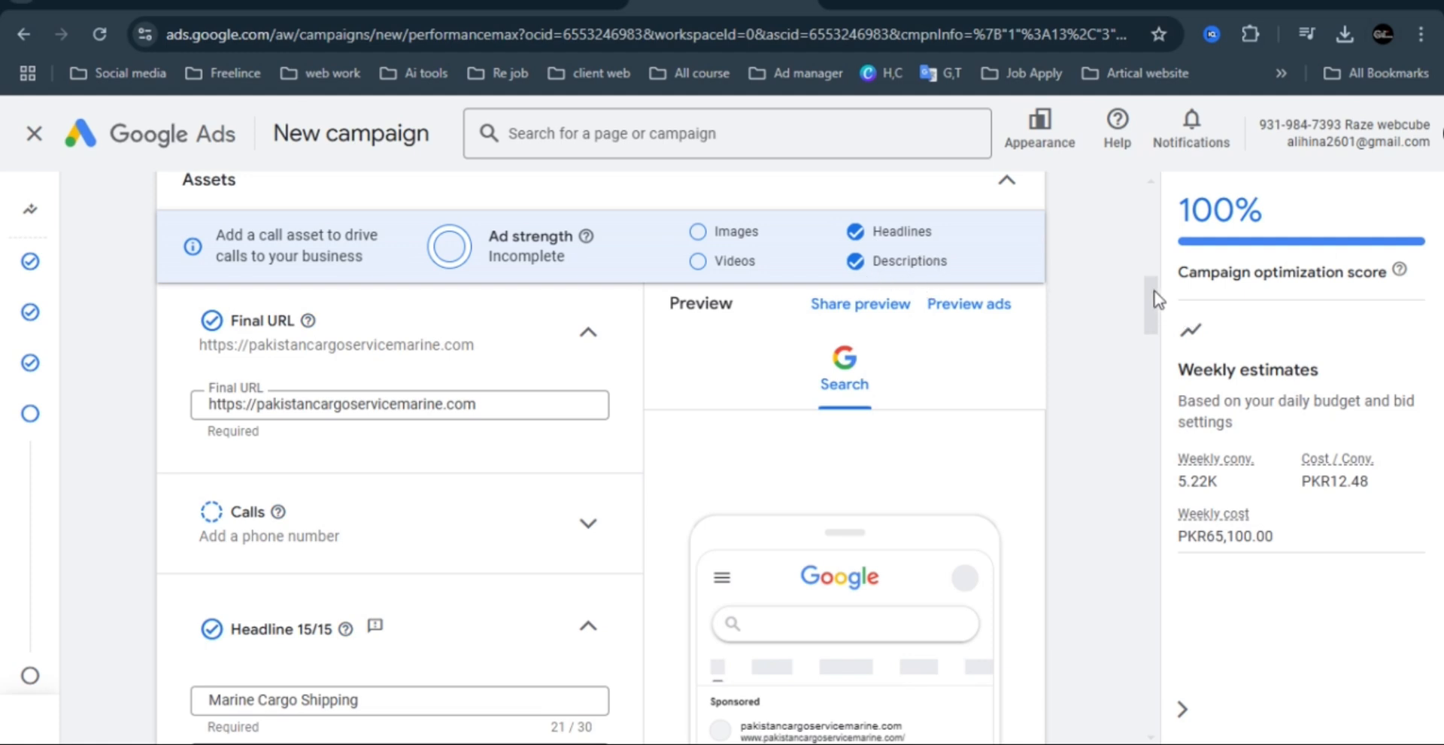
left_click_drag(1158, 300, 1140, 331)
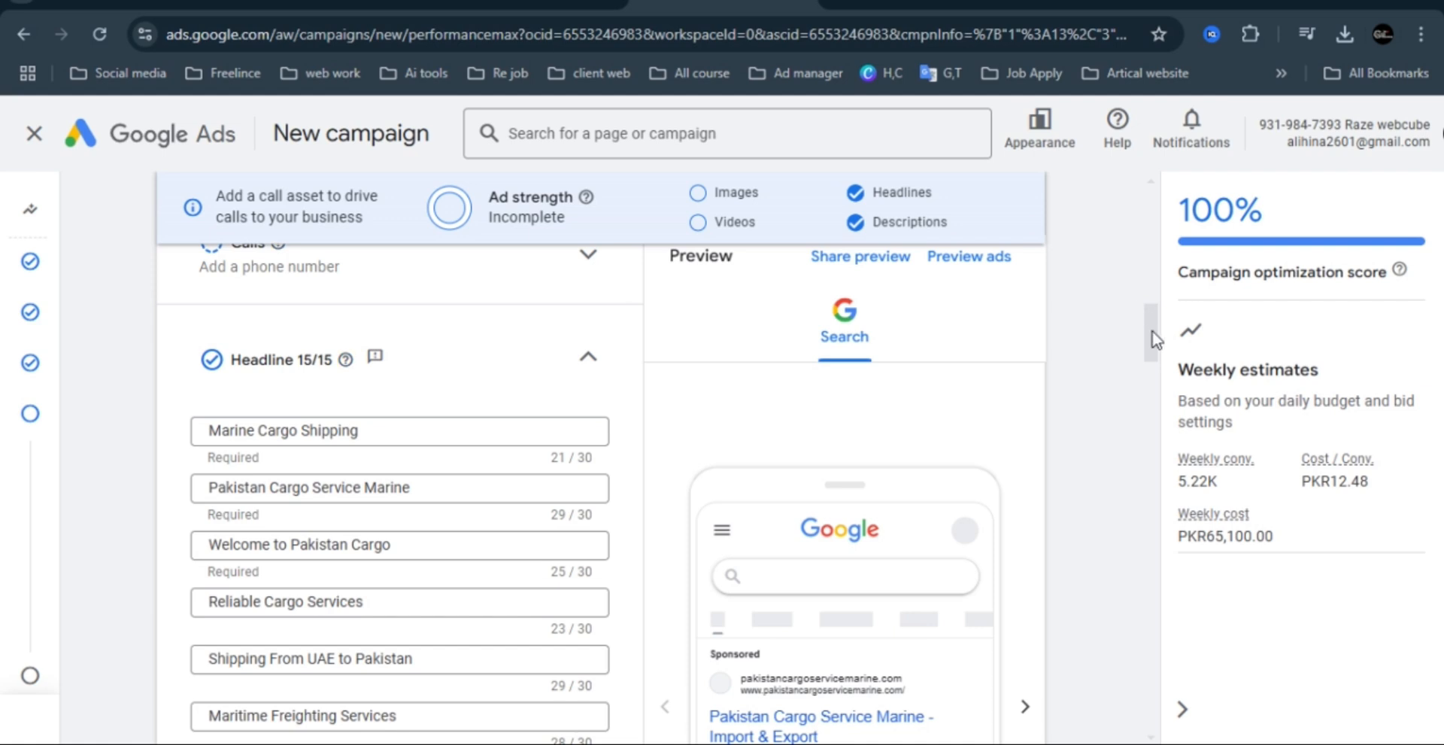
scroll(1154, 340, "down", 4)
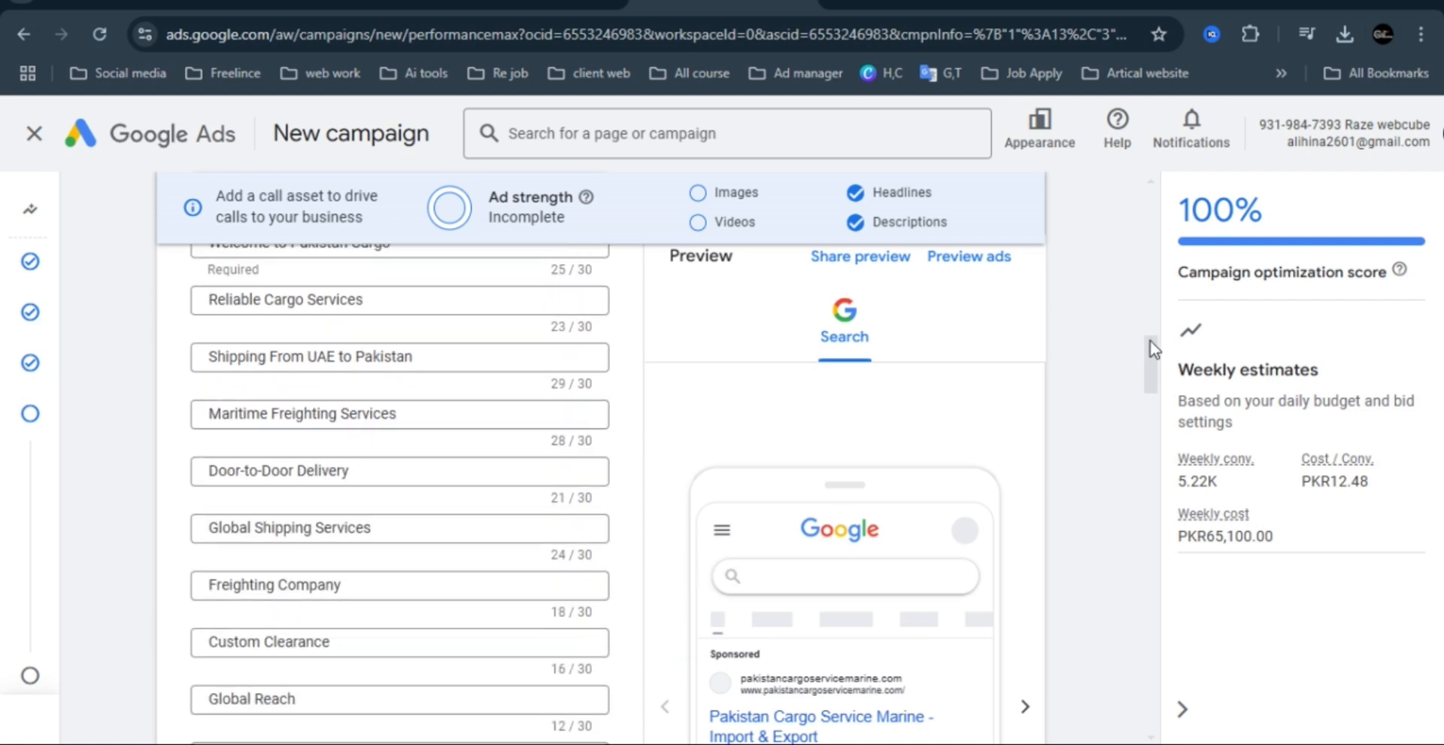
left_click_drag(1153, 346, 1156, 432)
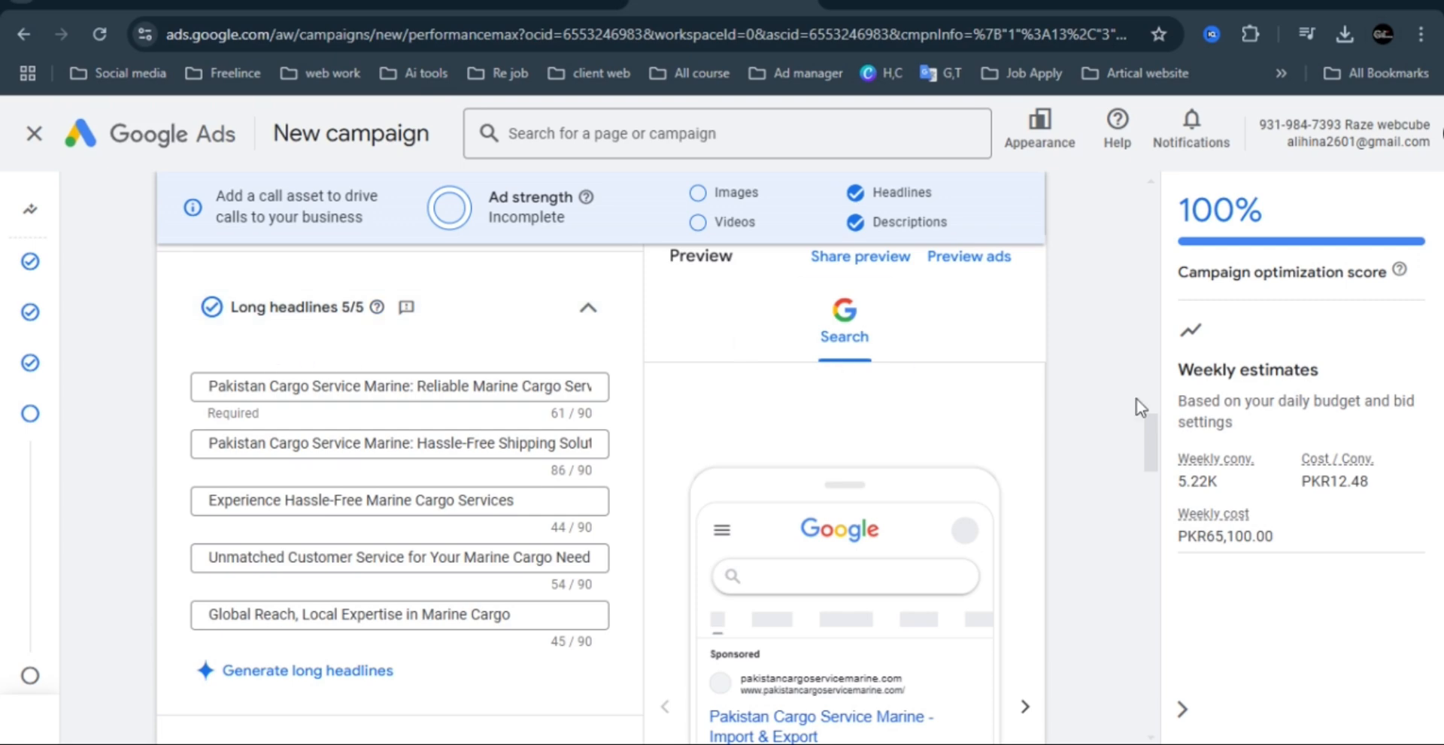
left_click_drag(1149, 445, 1150, 481)
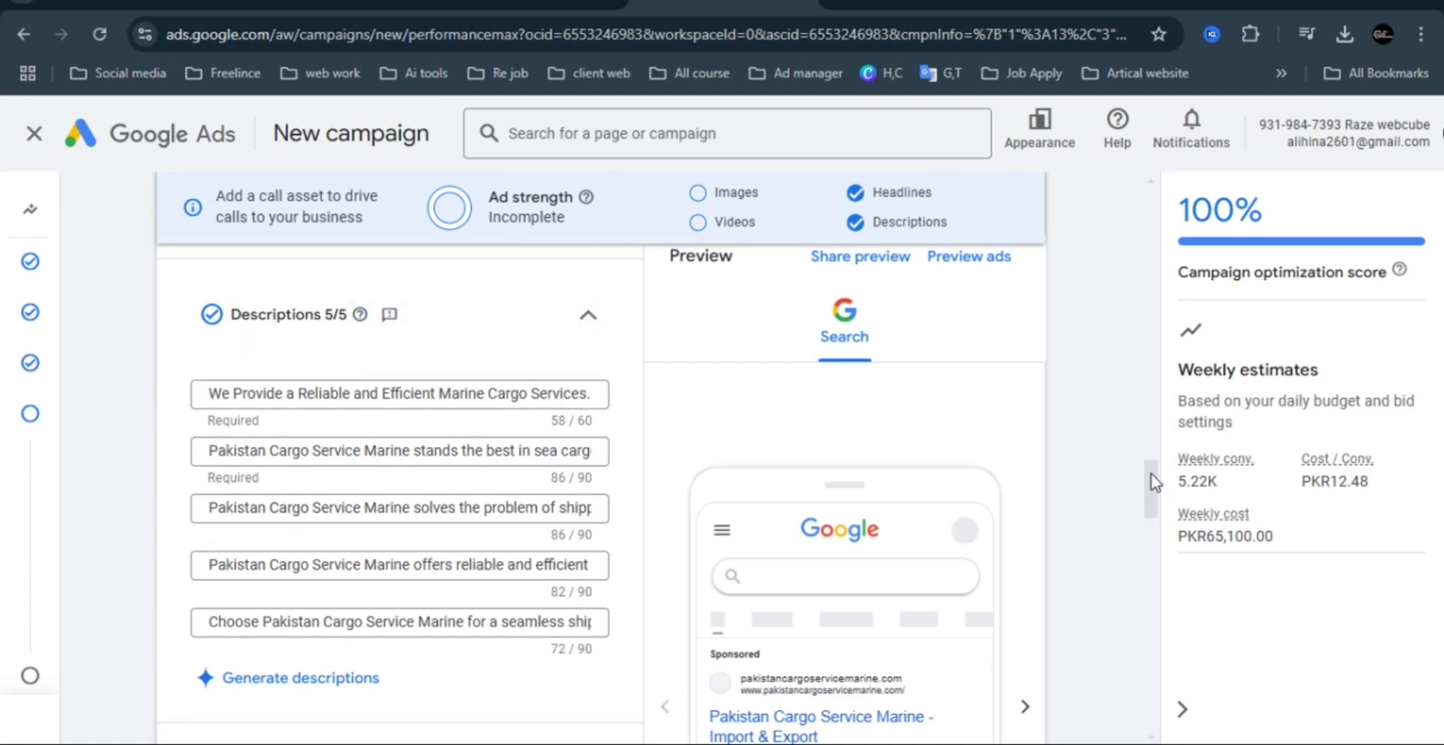
left_click_drag(1156, 481, 1146, 394)
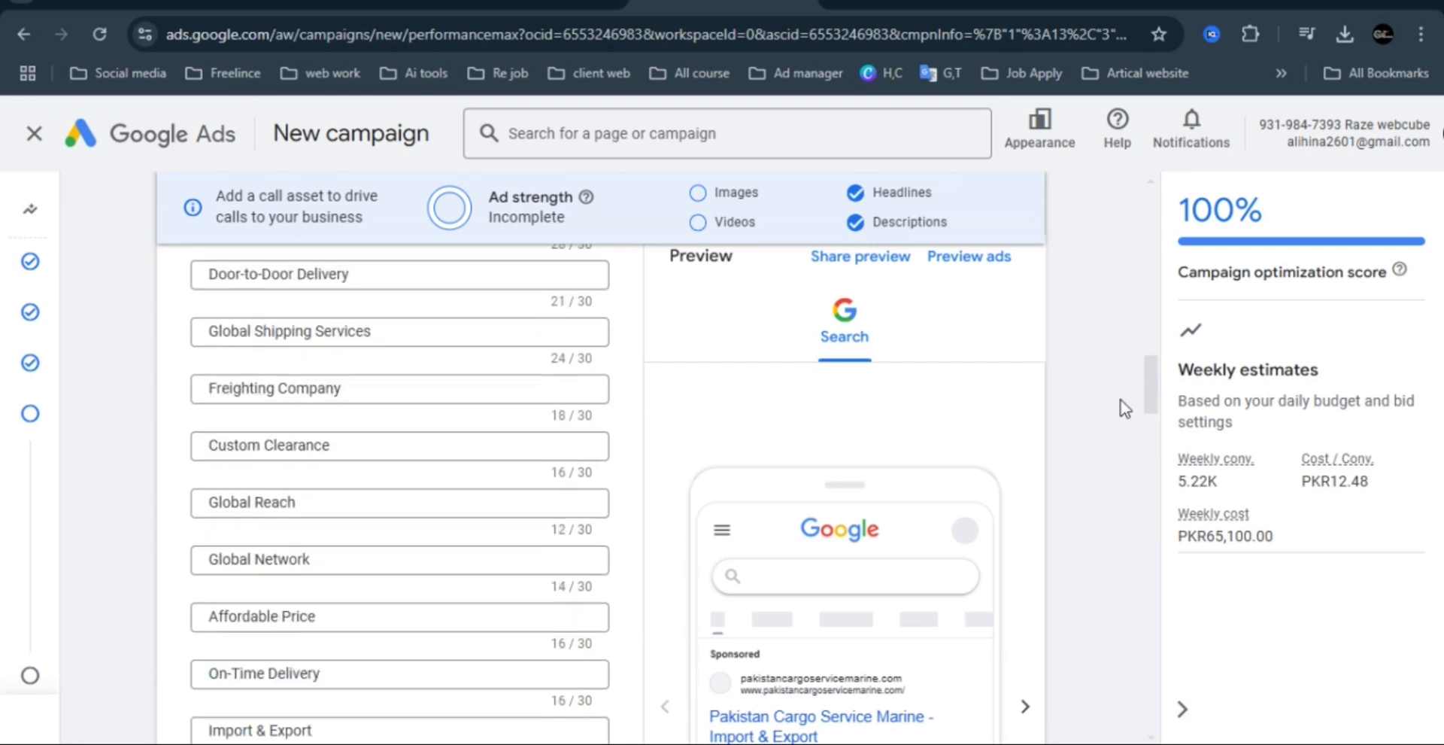
Start adding images to the asset group and select all five suggested images based on the final URL.
left_click_drag(1155, 416, 1155, 526)
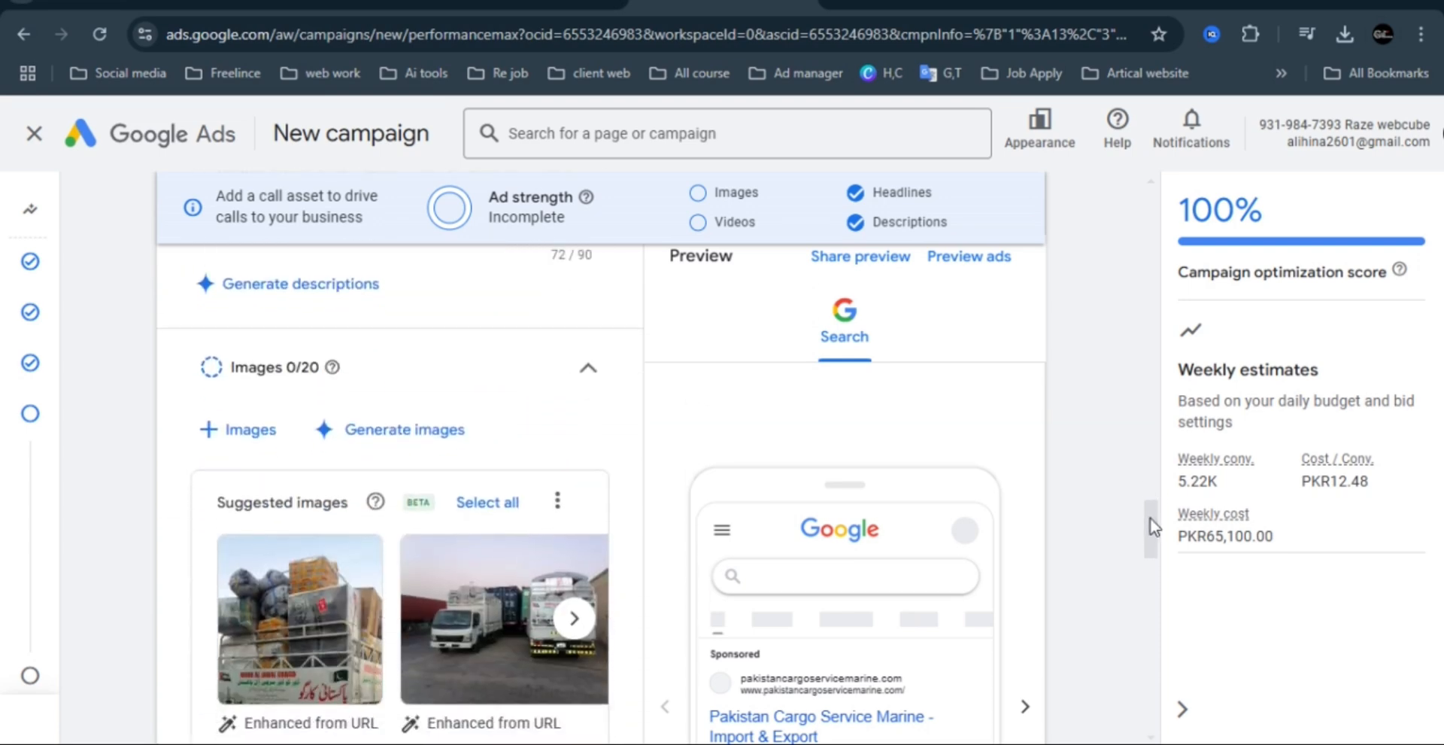
left_click(230, 435)
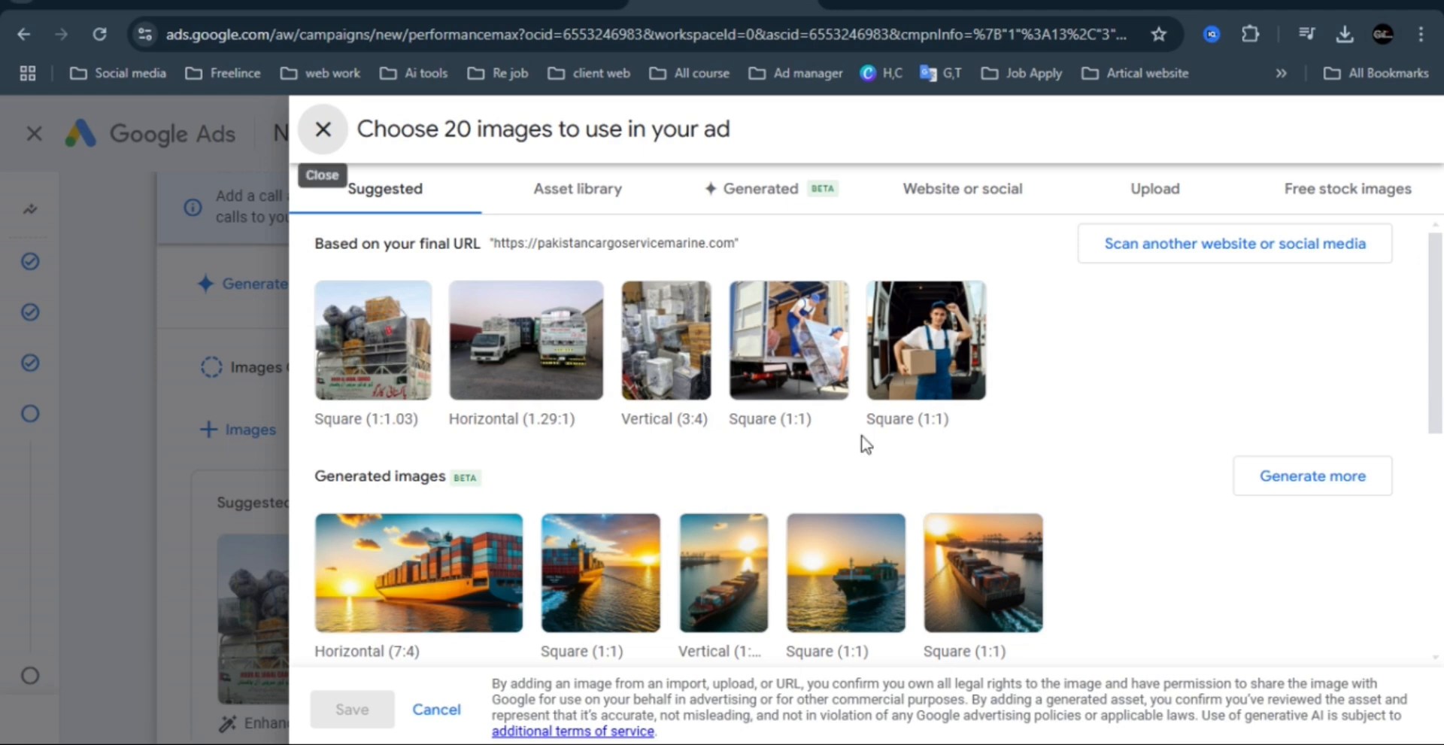
left_click(386, 343)
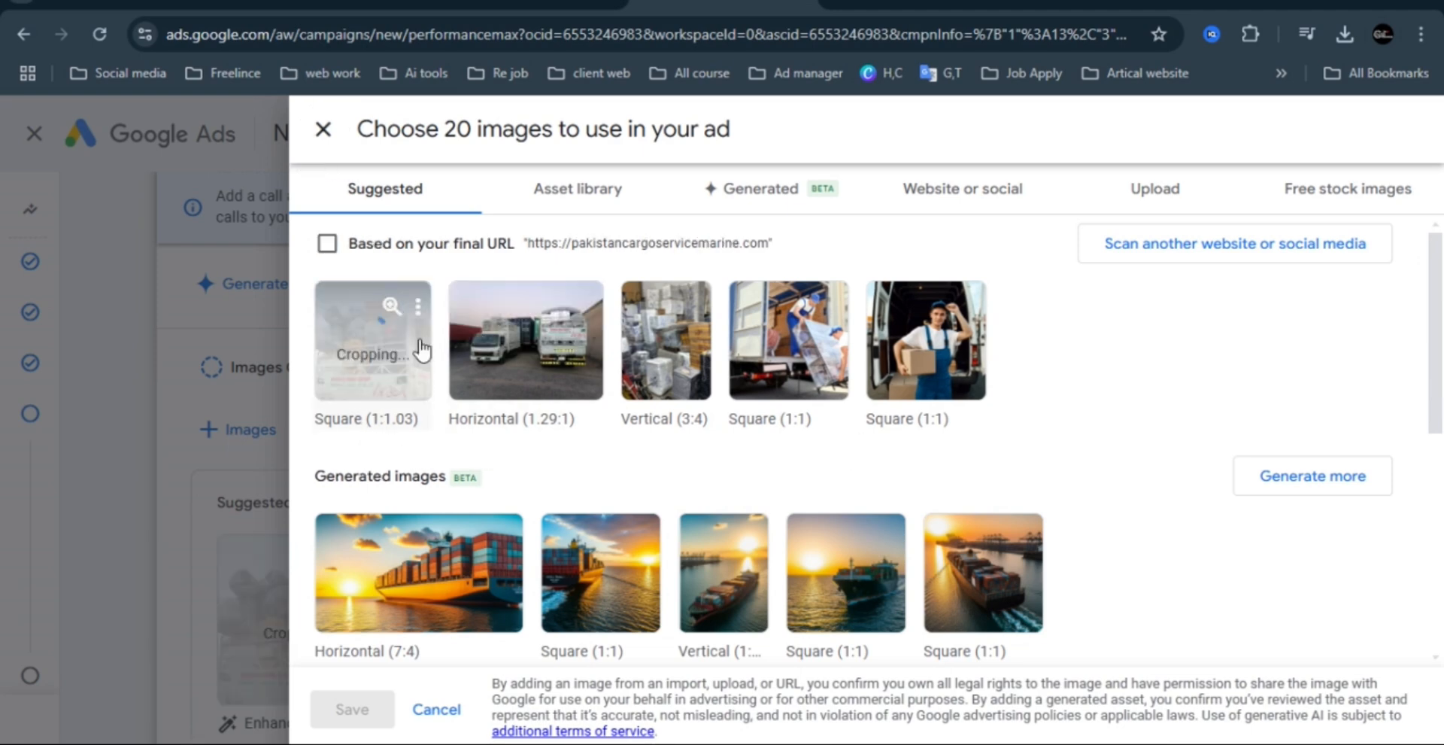
left_click(526, 340)
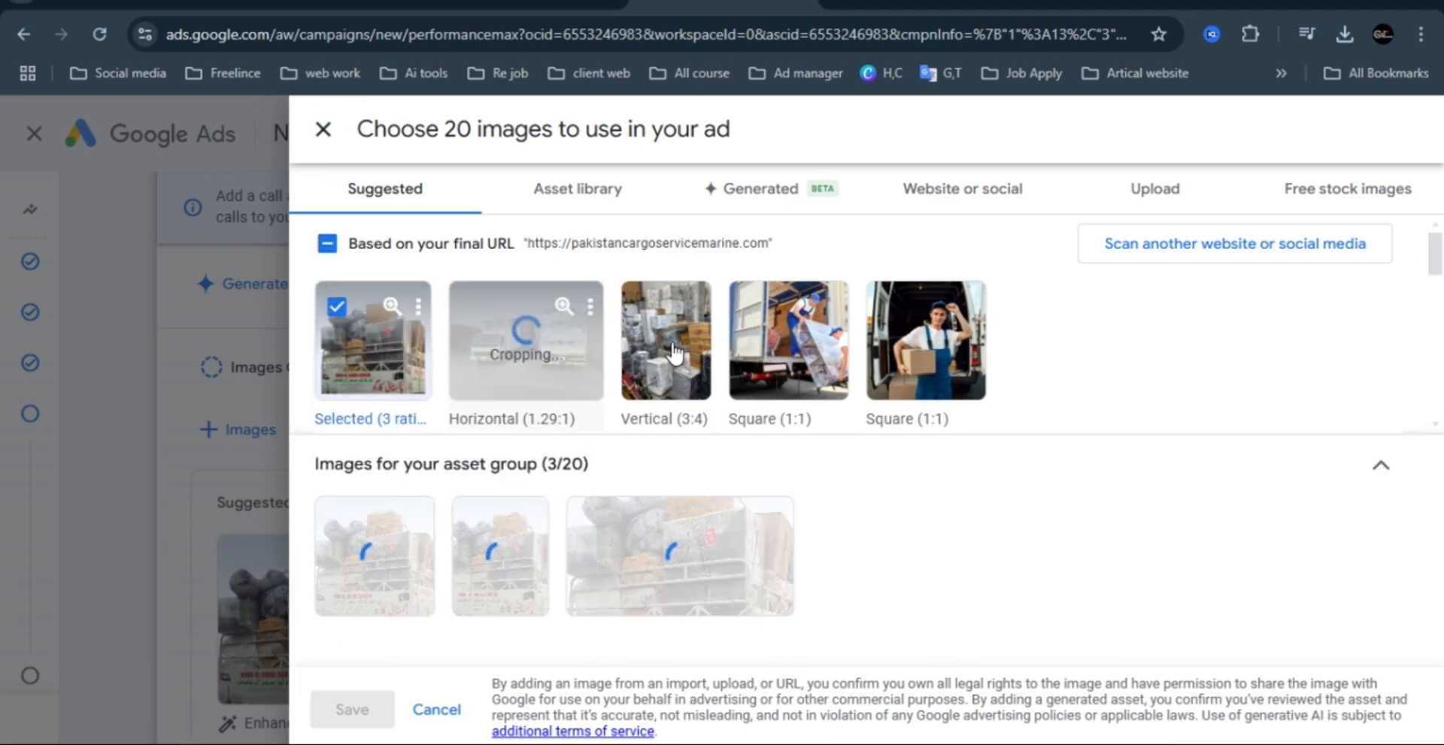
left_click(665, 340)
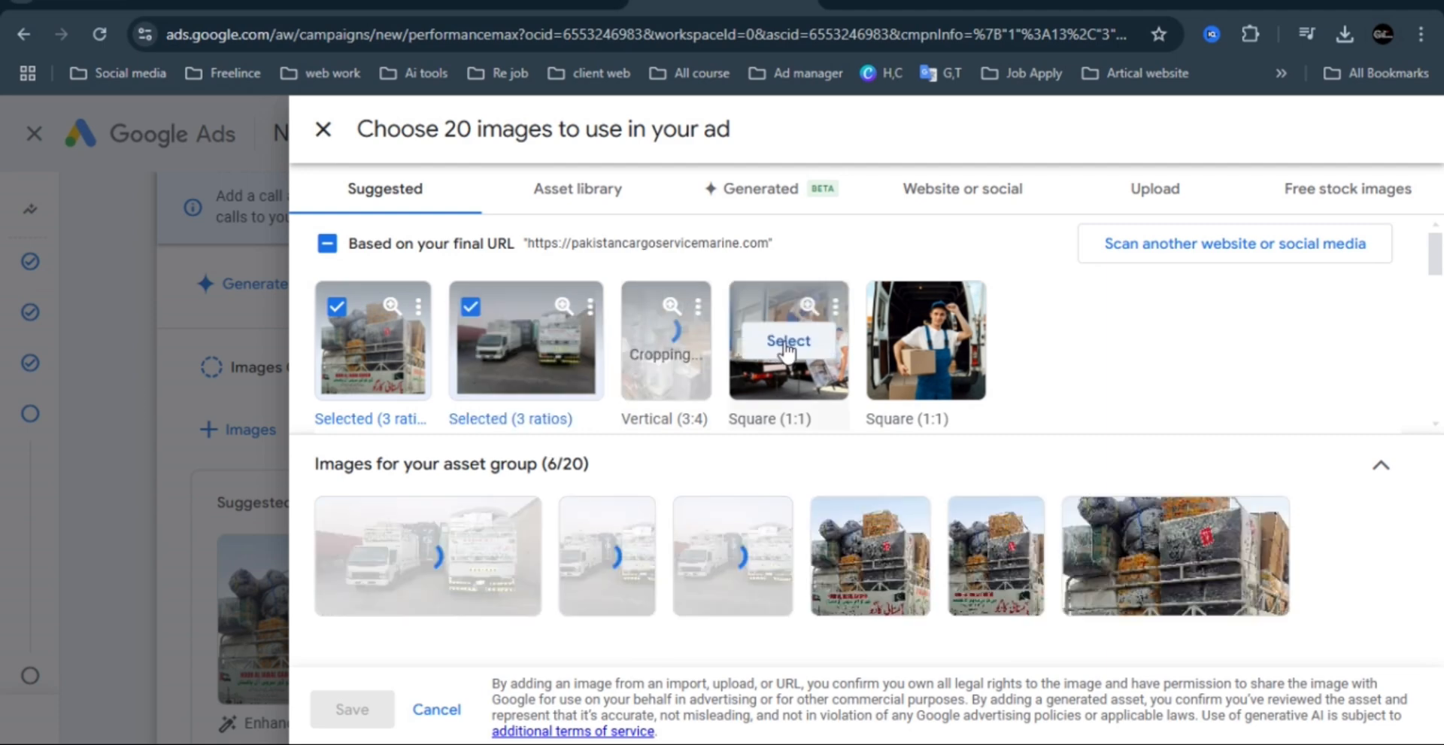
left_click(782, 342)
mouse_move(927, 342)
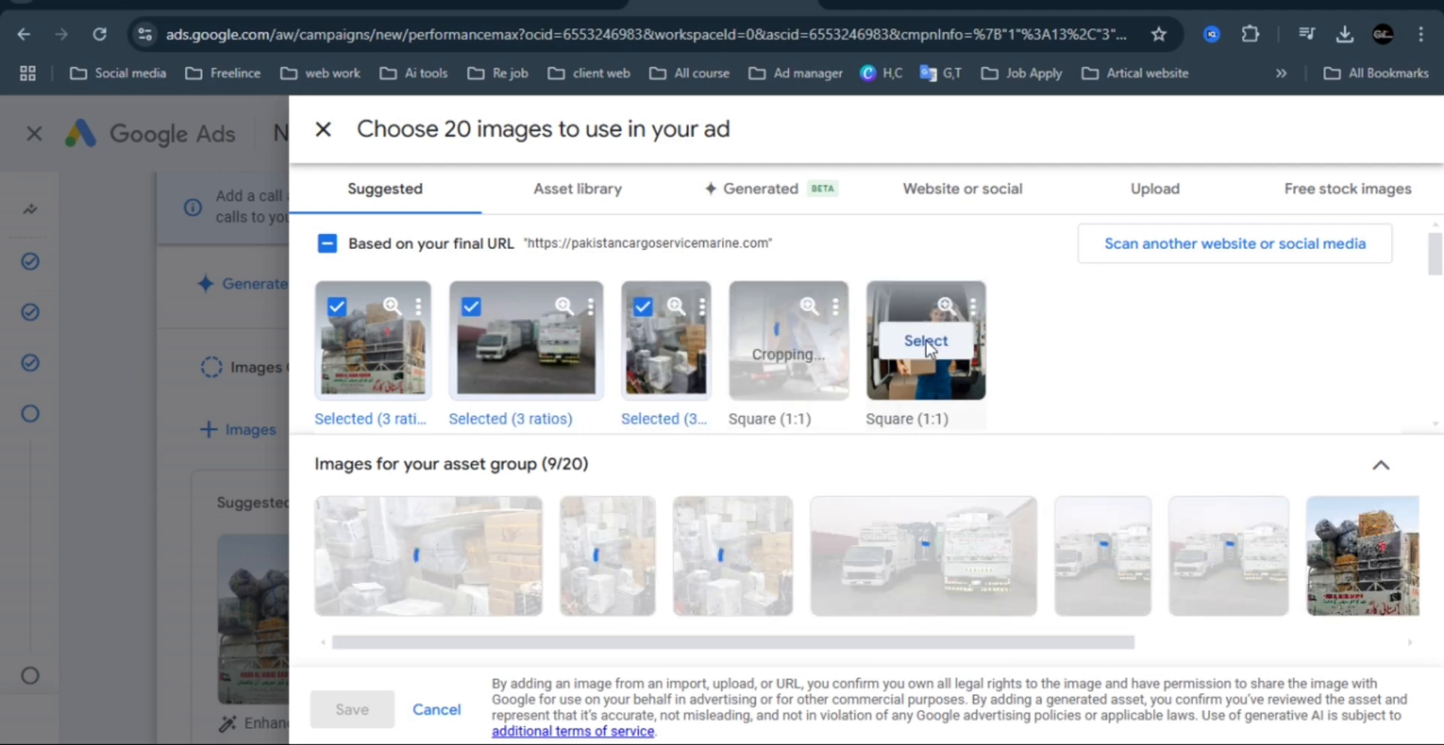
left_click(926, 340)
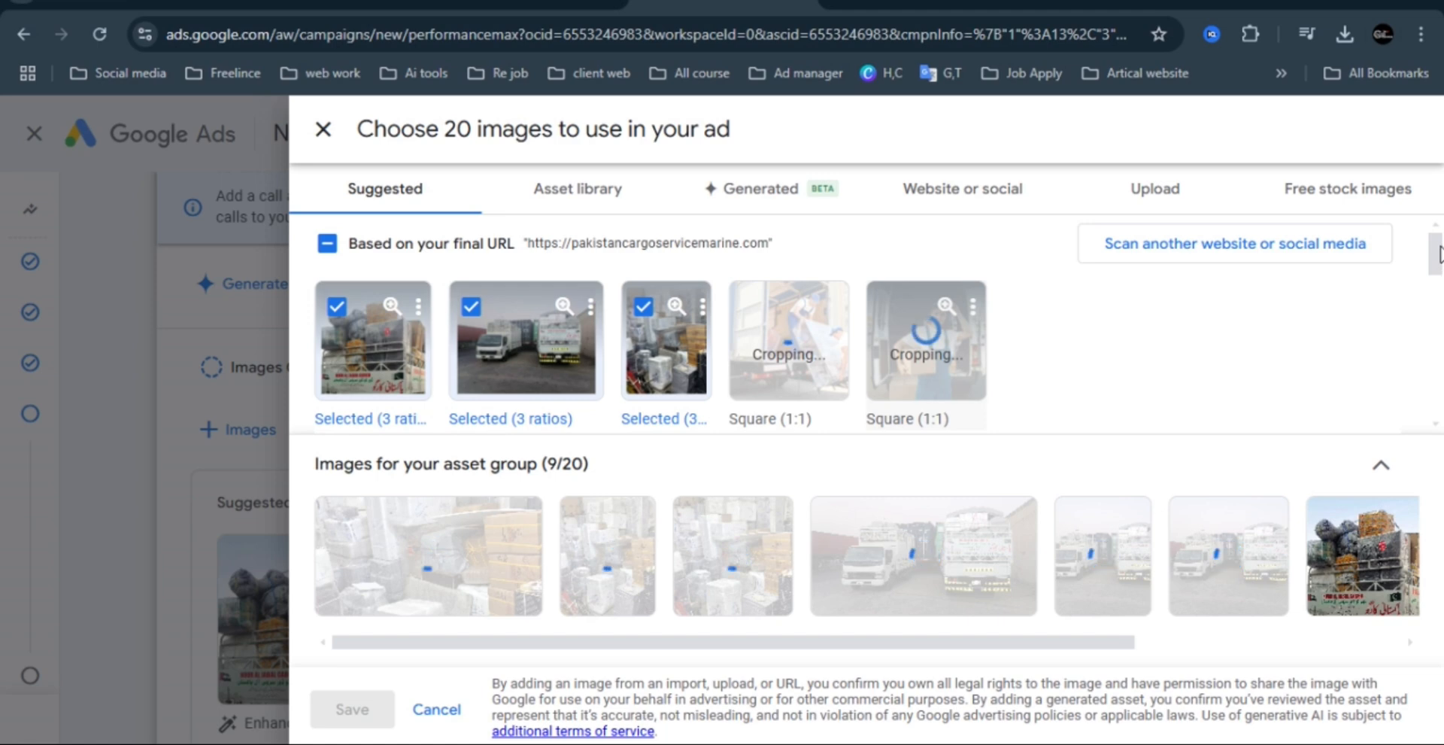
Add generated cargo ship images, starting from the last one, until all 20 image slots are filled, and save the selection.
left_click_drag(1438, 256, 1439, 293)
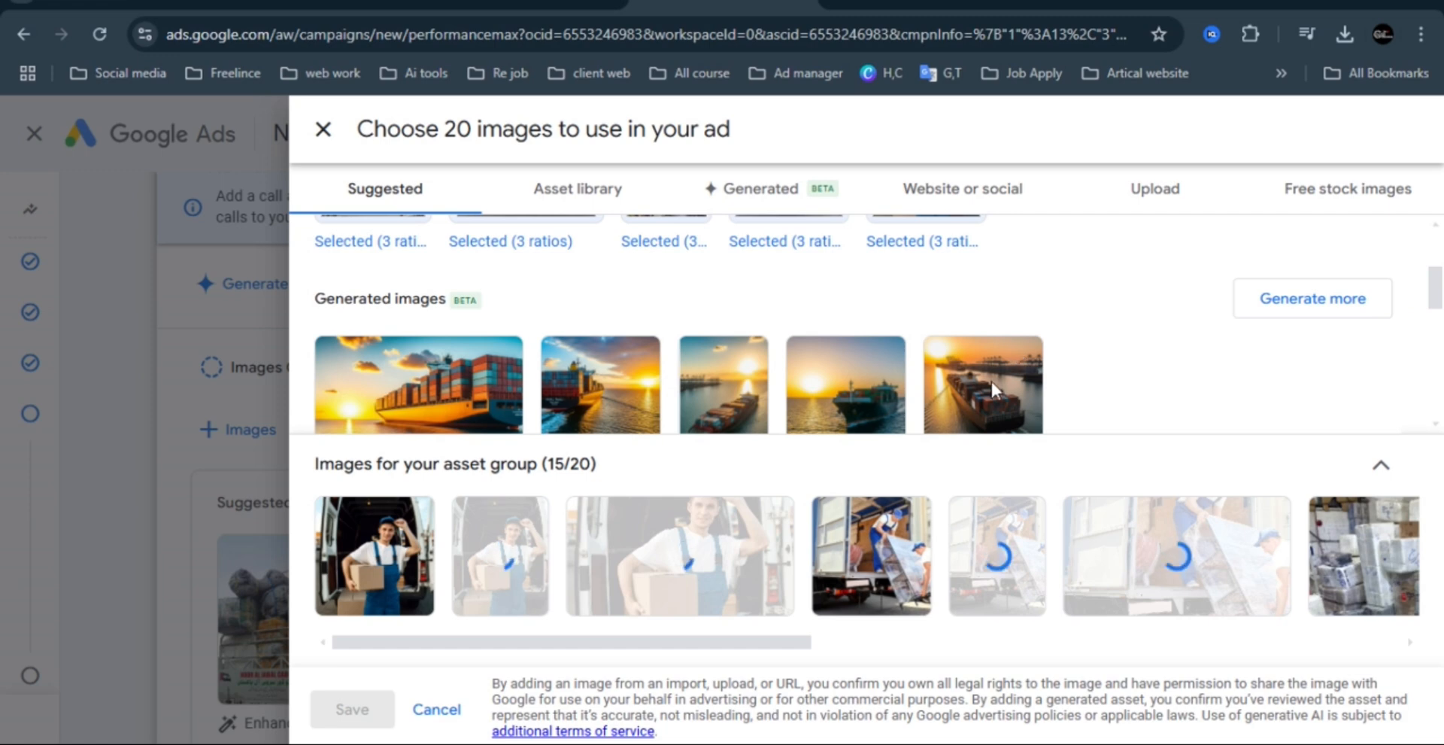
scroll(991, 382, "down", 1)
mouse_move(985, 395)
left_click(978, 331)
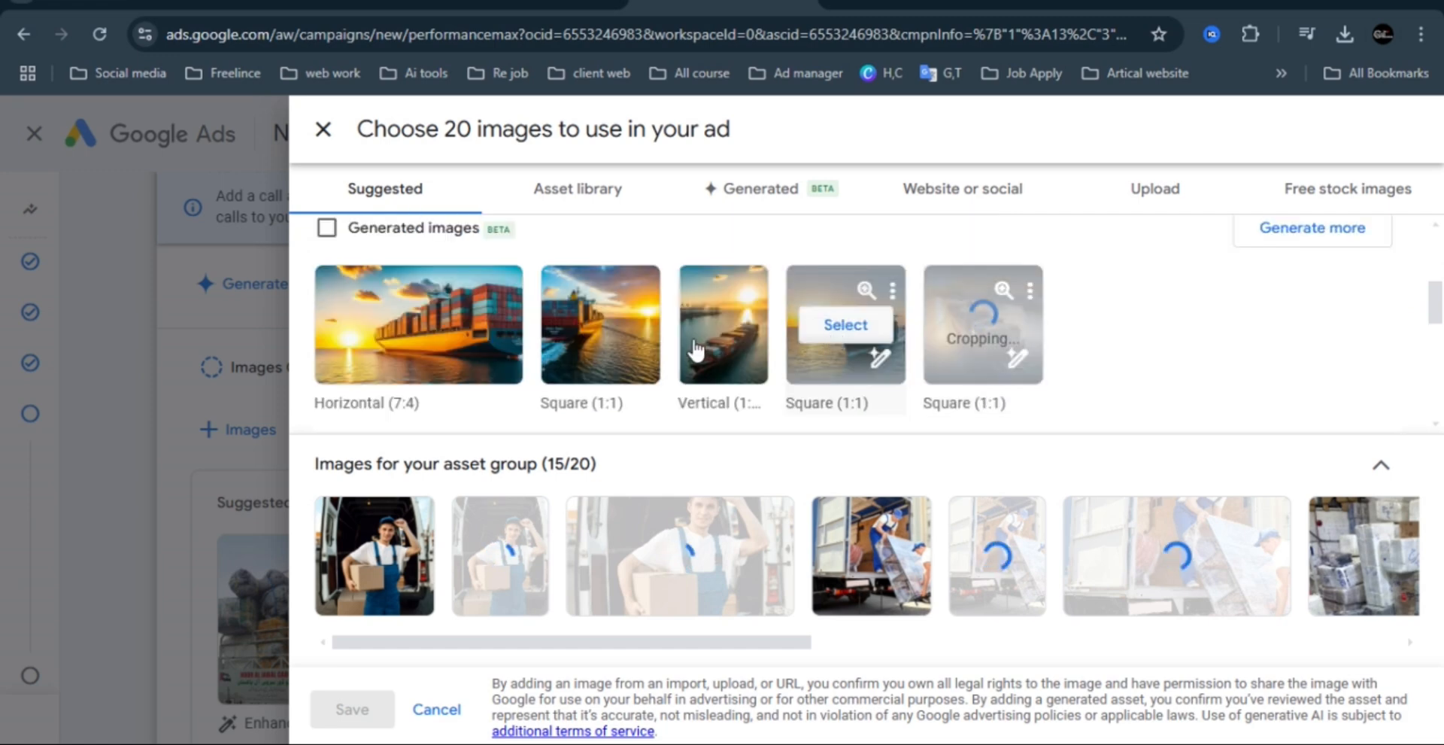
left_click(835, 331)
mouse_move(722, 325)
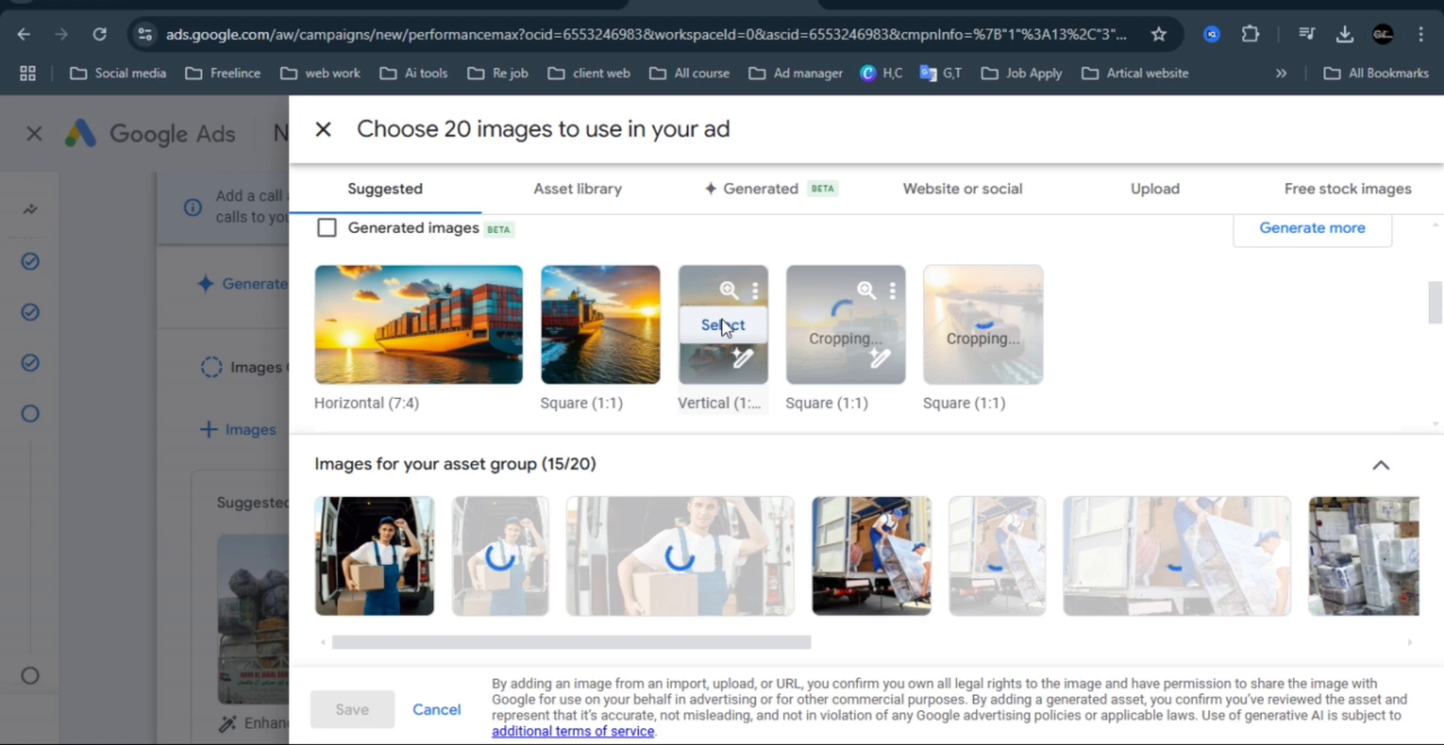
left_click(722, 324)
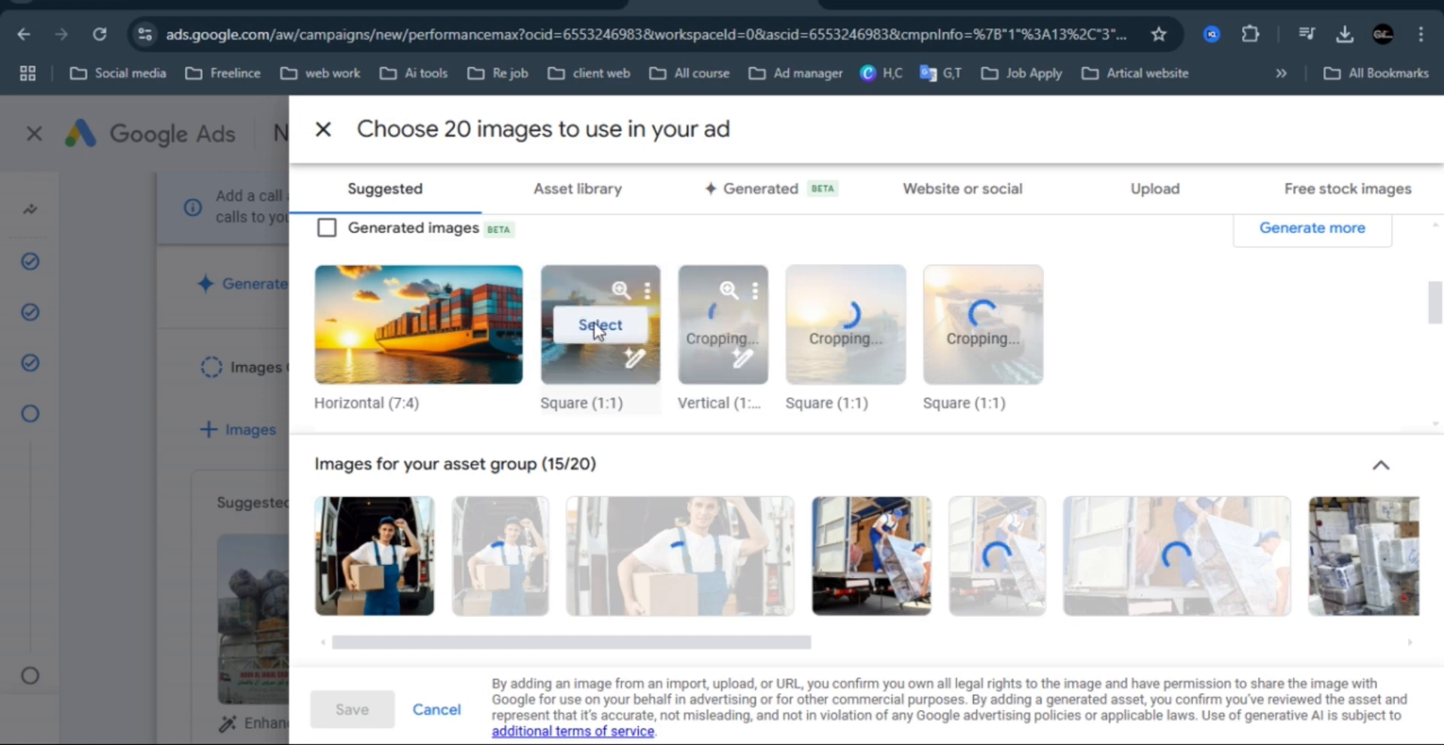
left_click(423, 325)
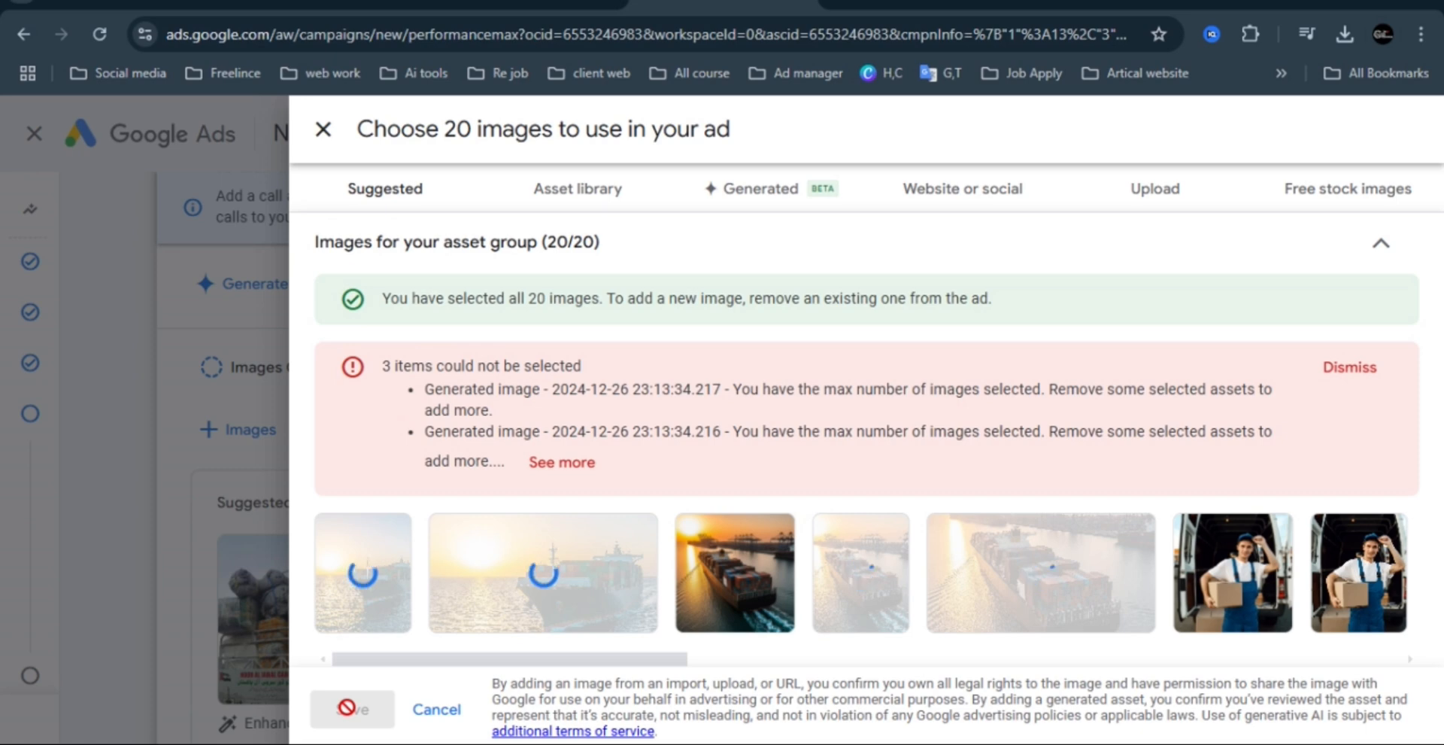
left_click(1357, 368)
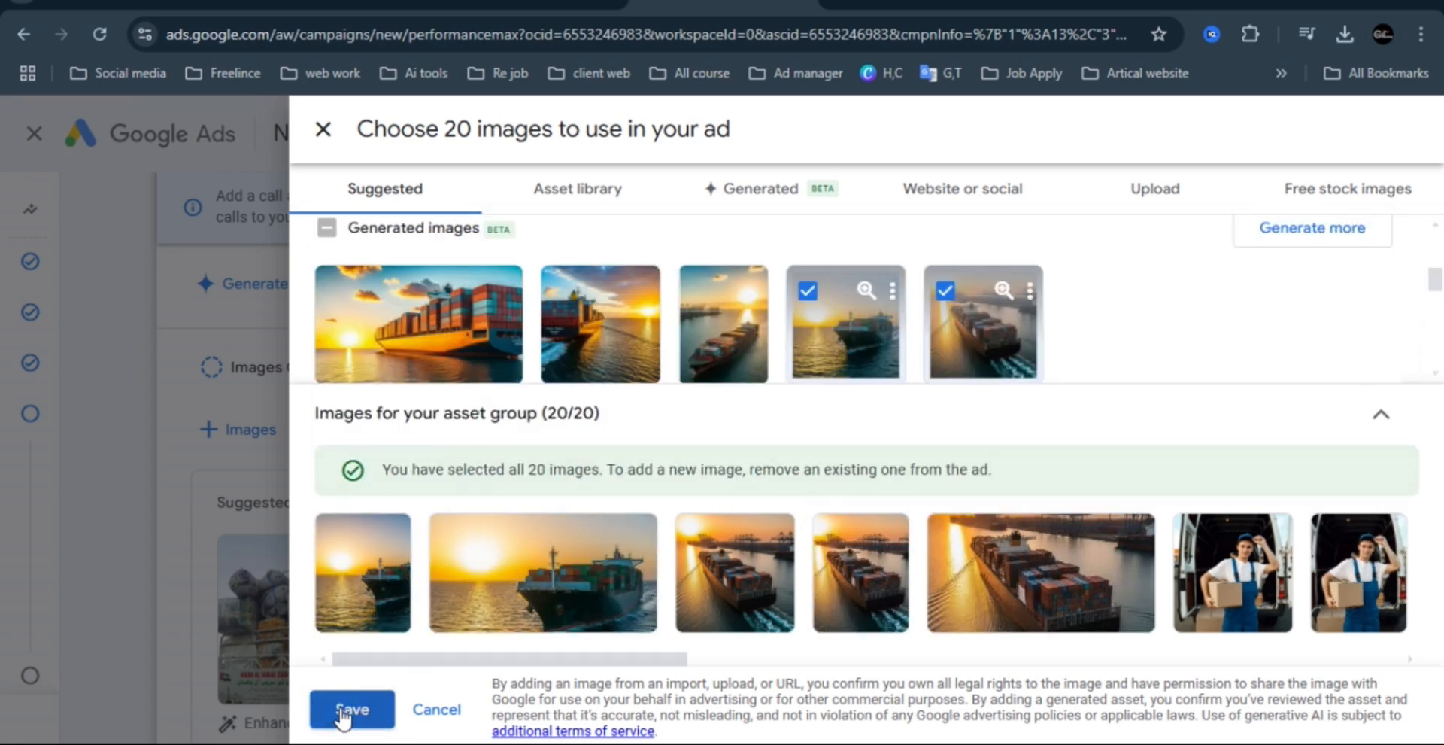
left_click(342, 714)
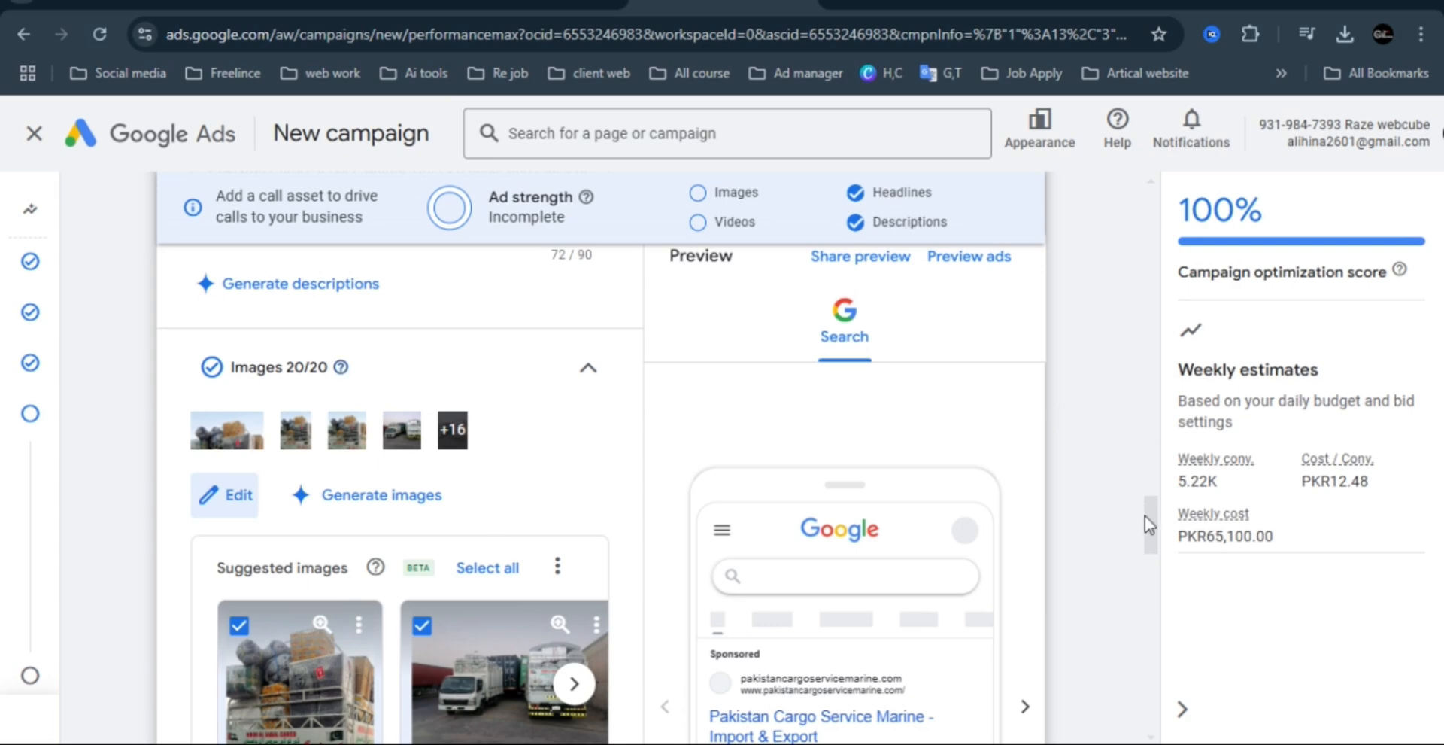
Check the asset group's Images and Videos sections and look through the full set of mobile ad previews.
left_click_drag(285, 358, 329, 360)
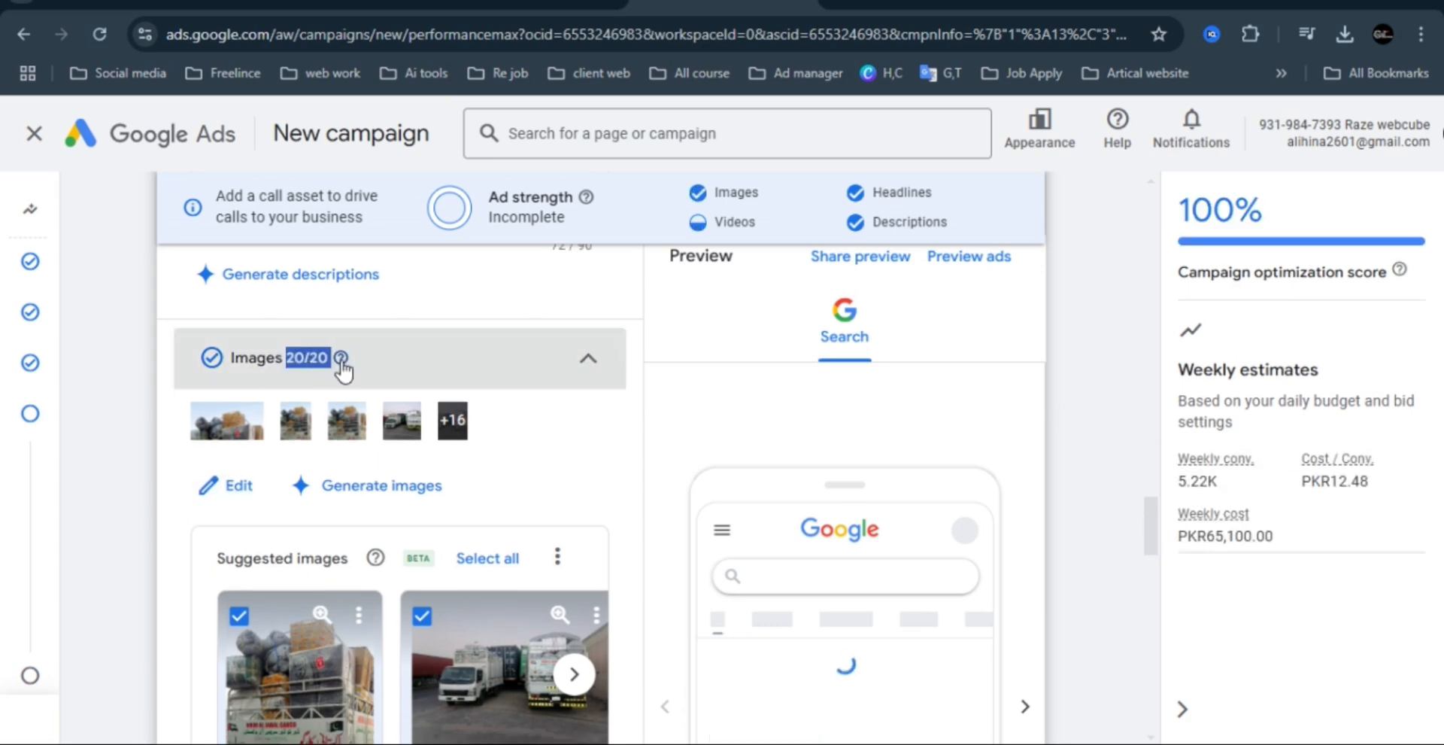
left_click(1109, 455)
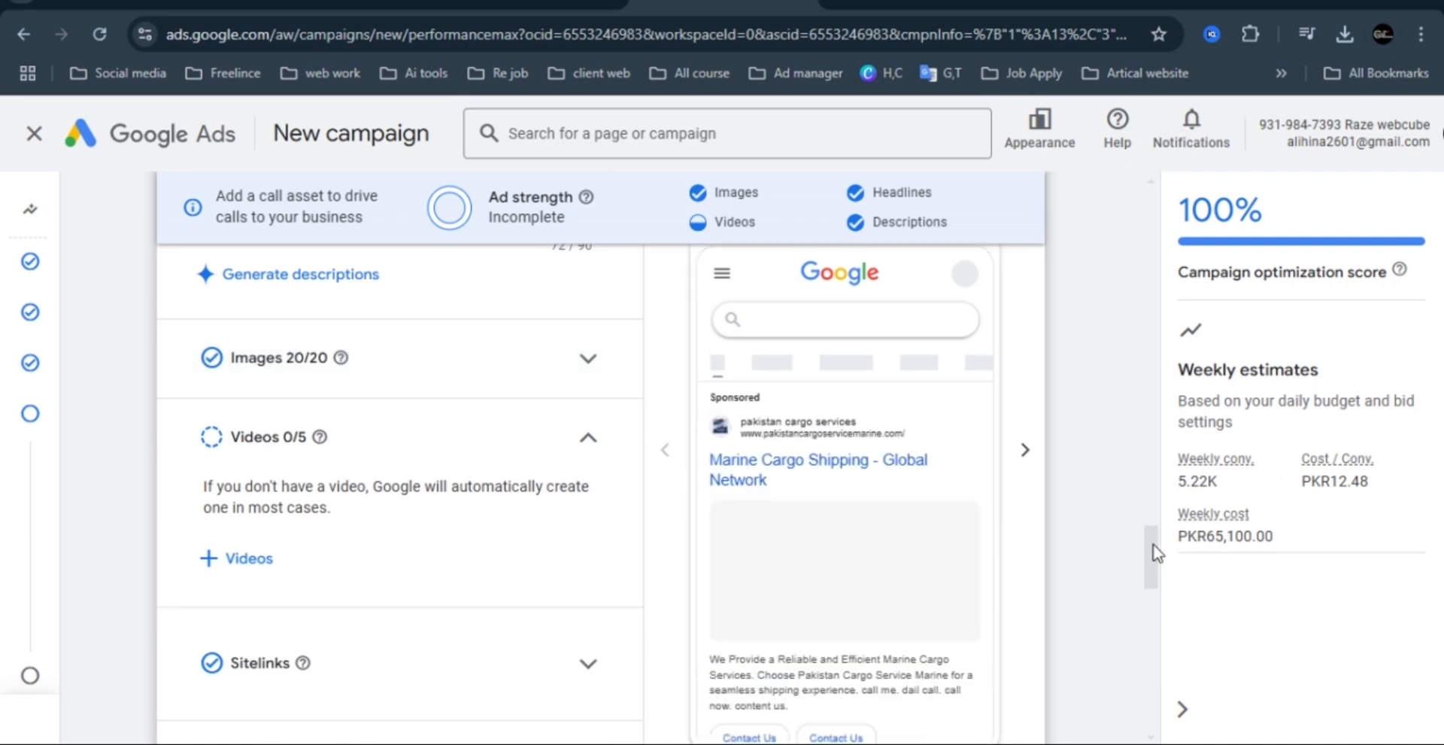
scroll(1156, 553, "up", 1)
scroll(1156, 552, "down", 1)
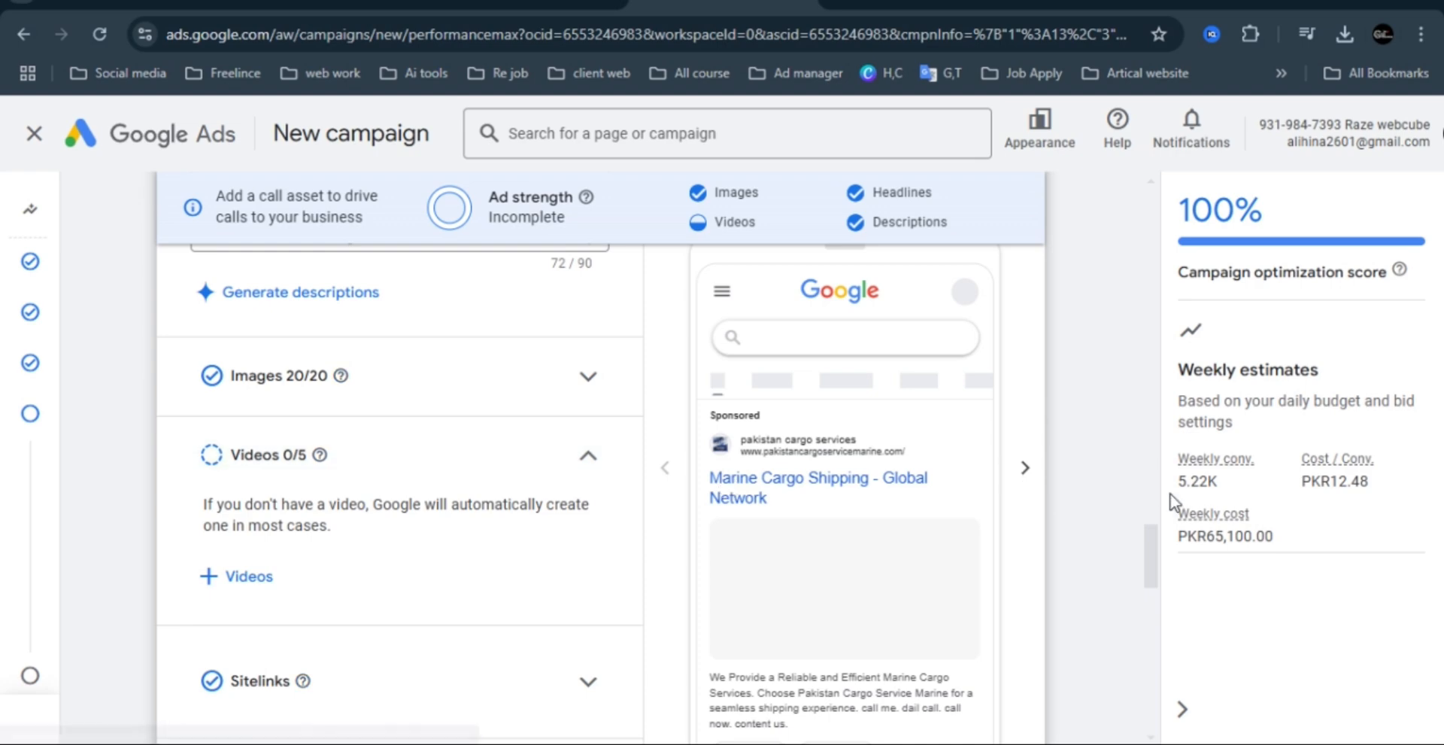
left_click_drag(1155, 549, 1153, 252)
scroll(790, 323, "down", 7)
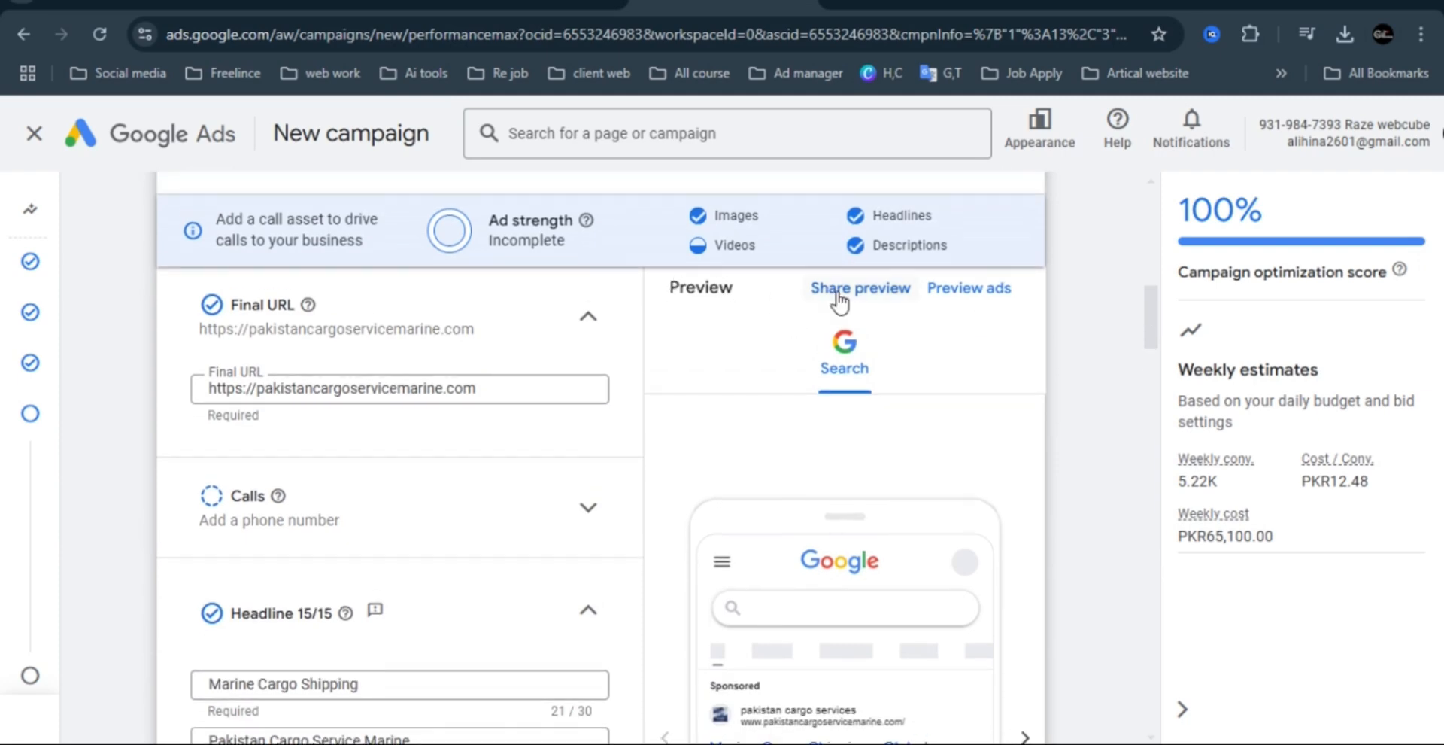
left_click(961, 291)
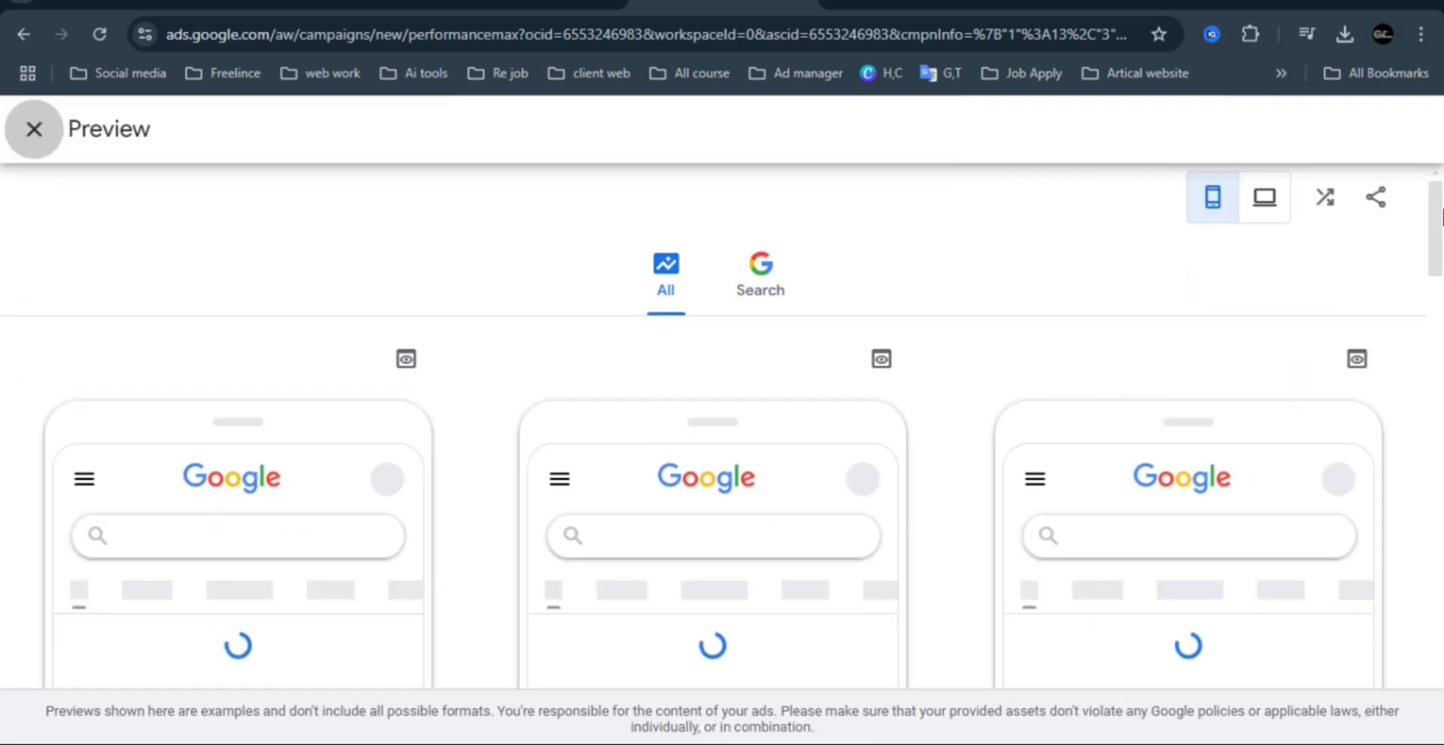
left_click_drag(1442, 217, 1442, 244)
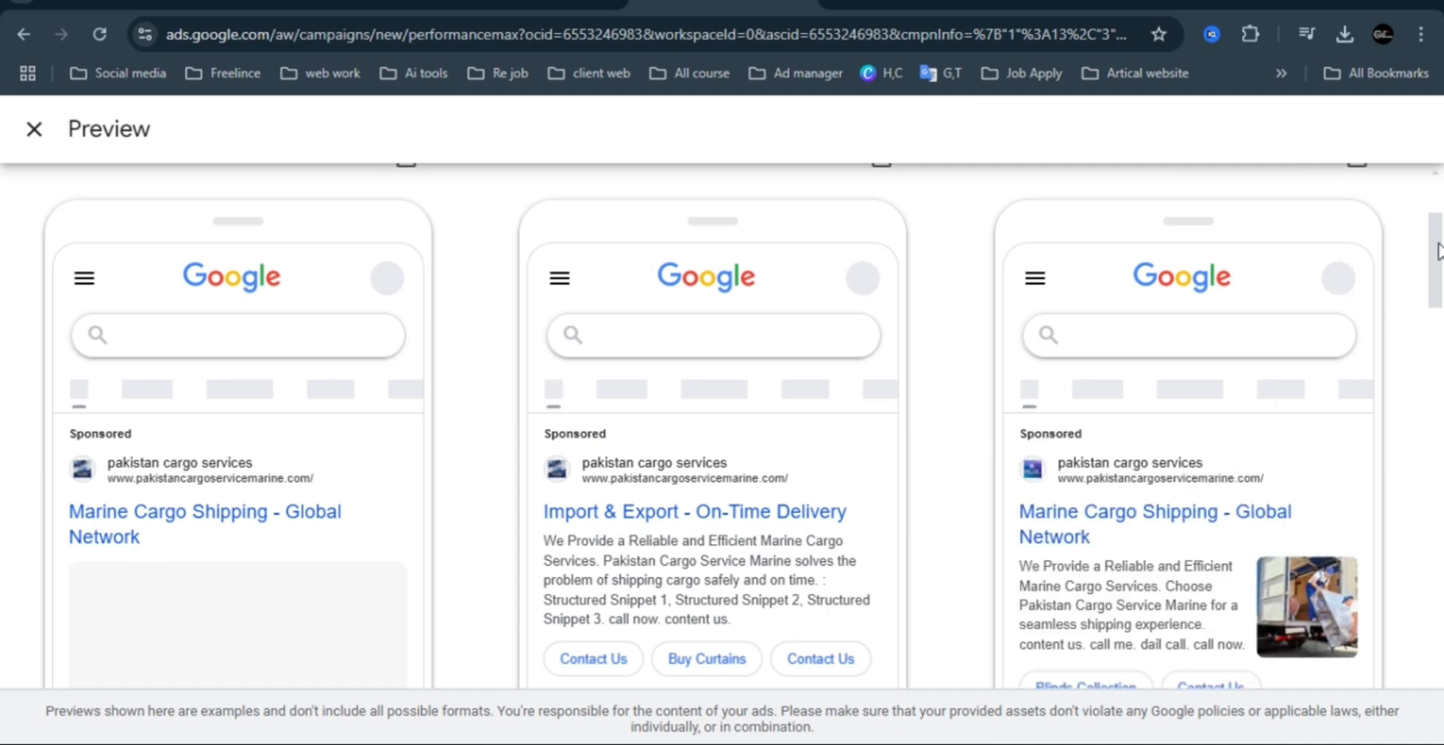
scroll(1438, 275, "down", 1)
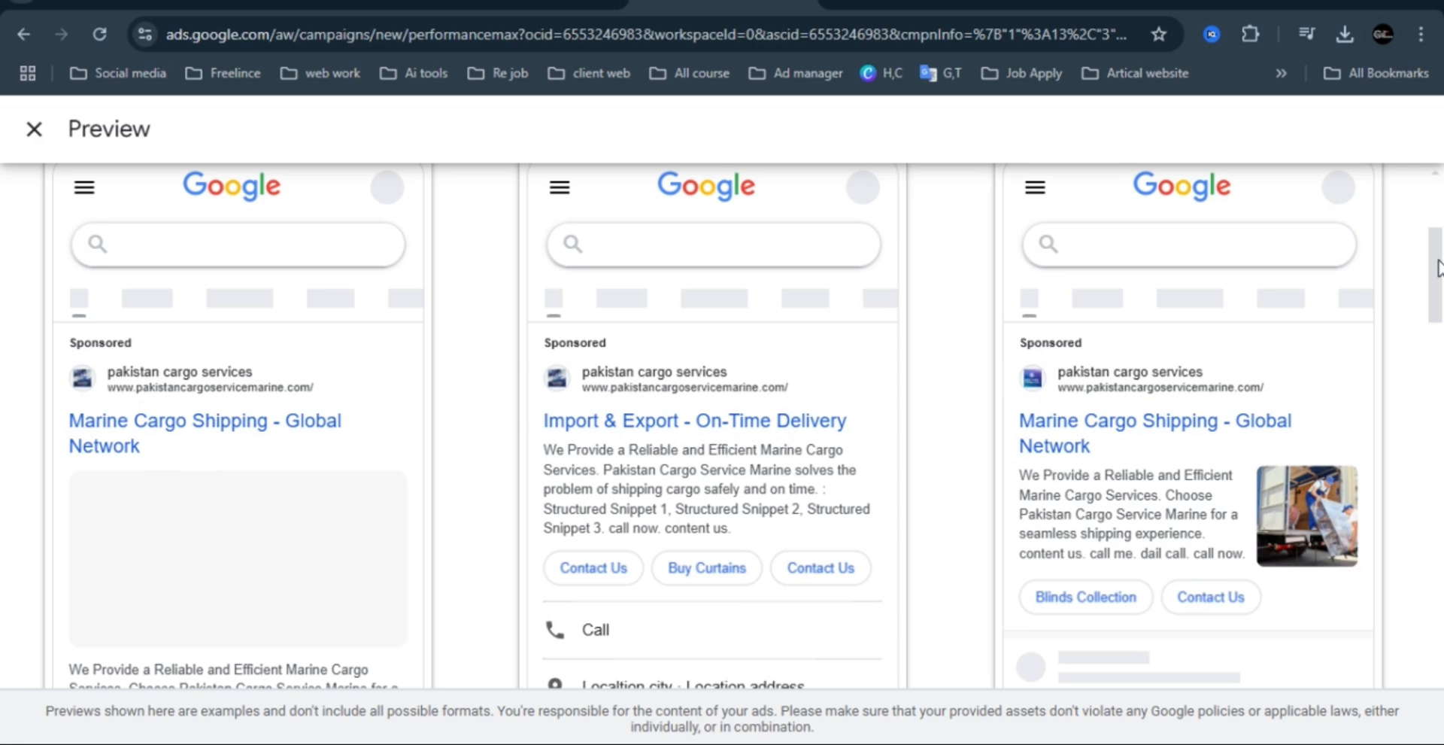
left_click_drag(1438, 269, 1427, 161)
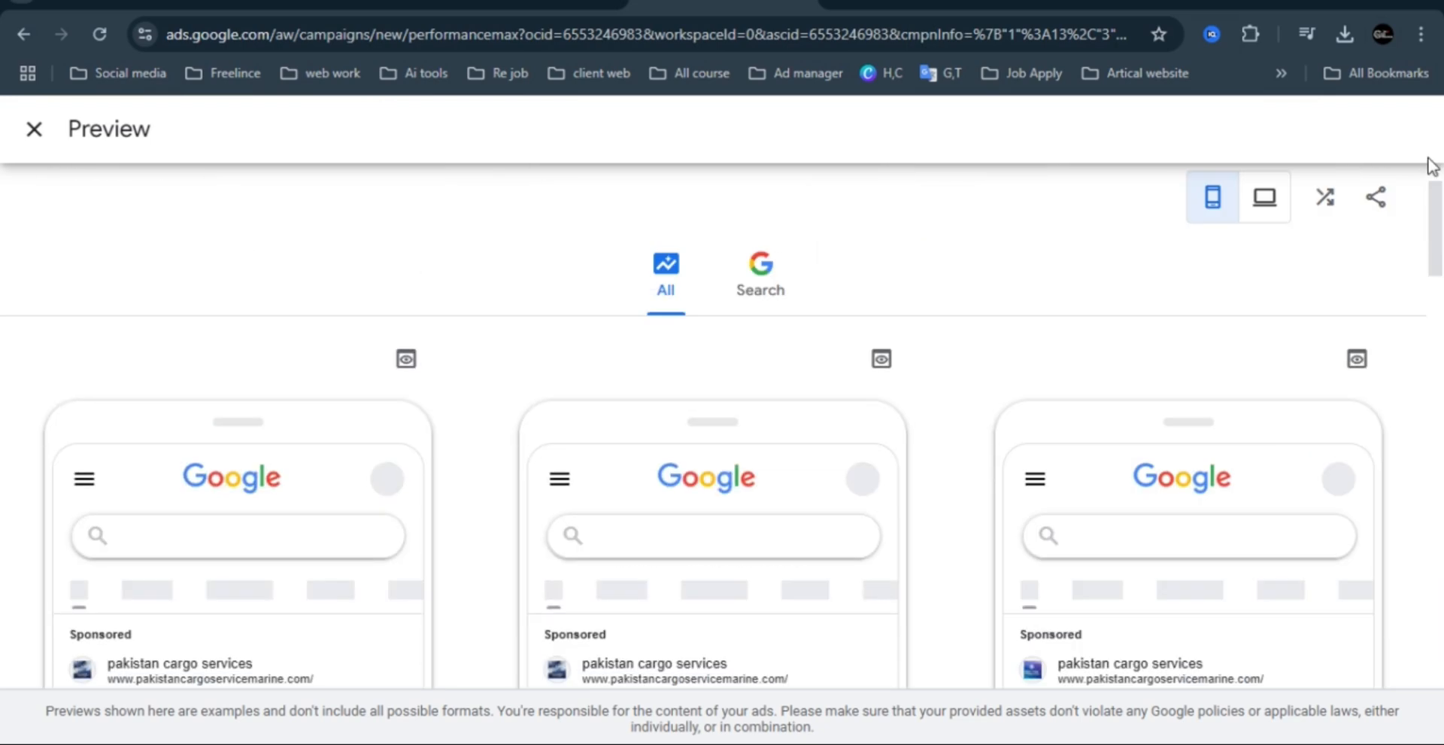
left_click(35, 129)
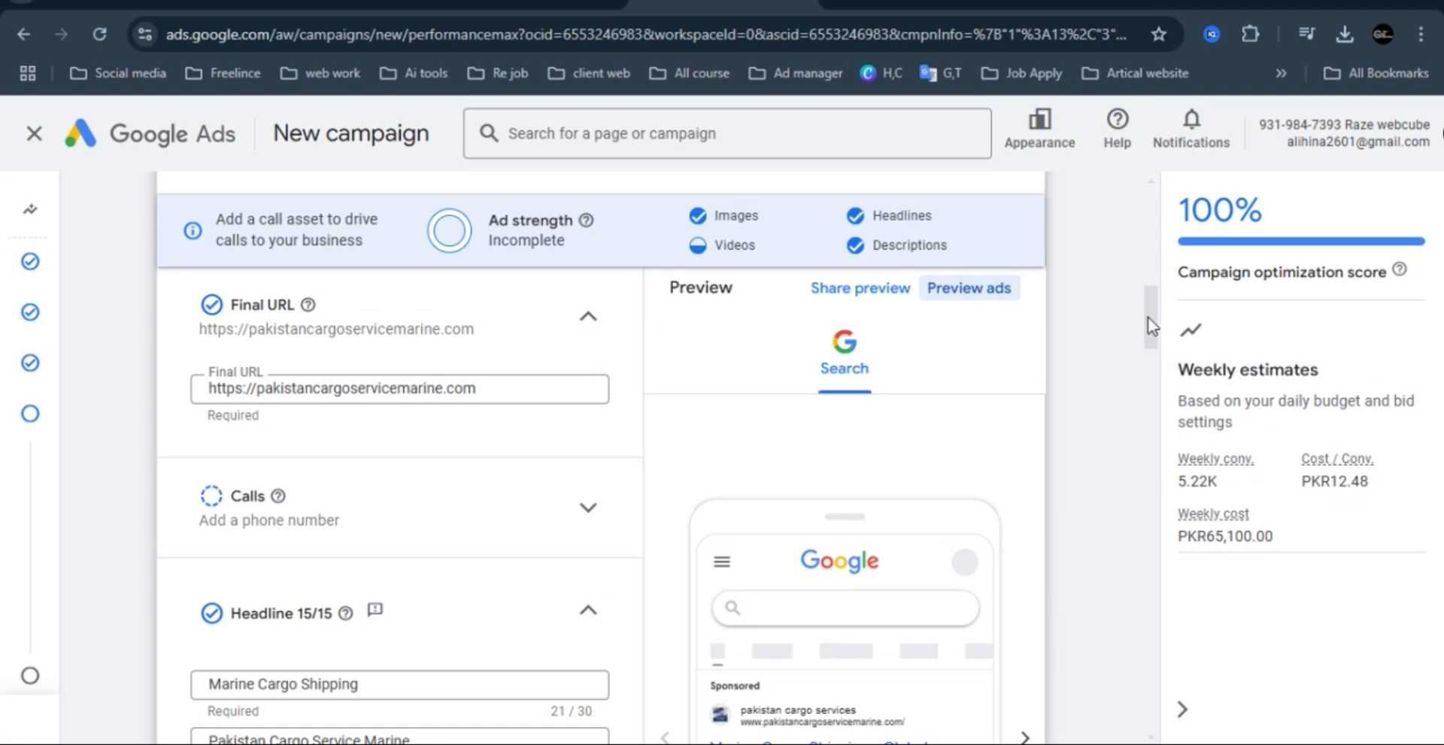
Expand the Sitelinks section of the asset group to show its existing links.
left_click_drag(1156, 328, 1150, 592)
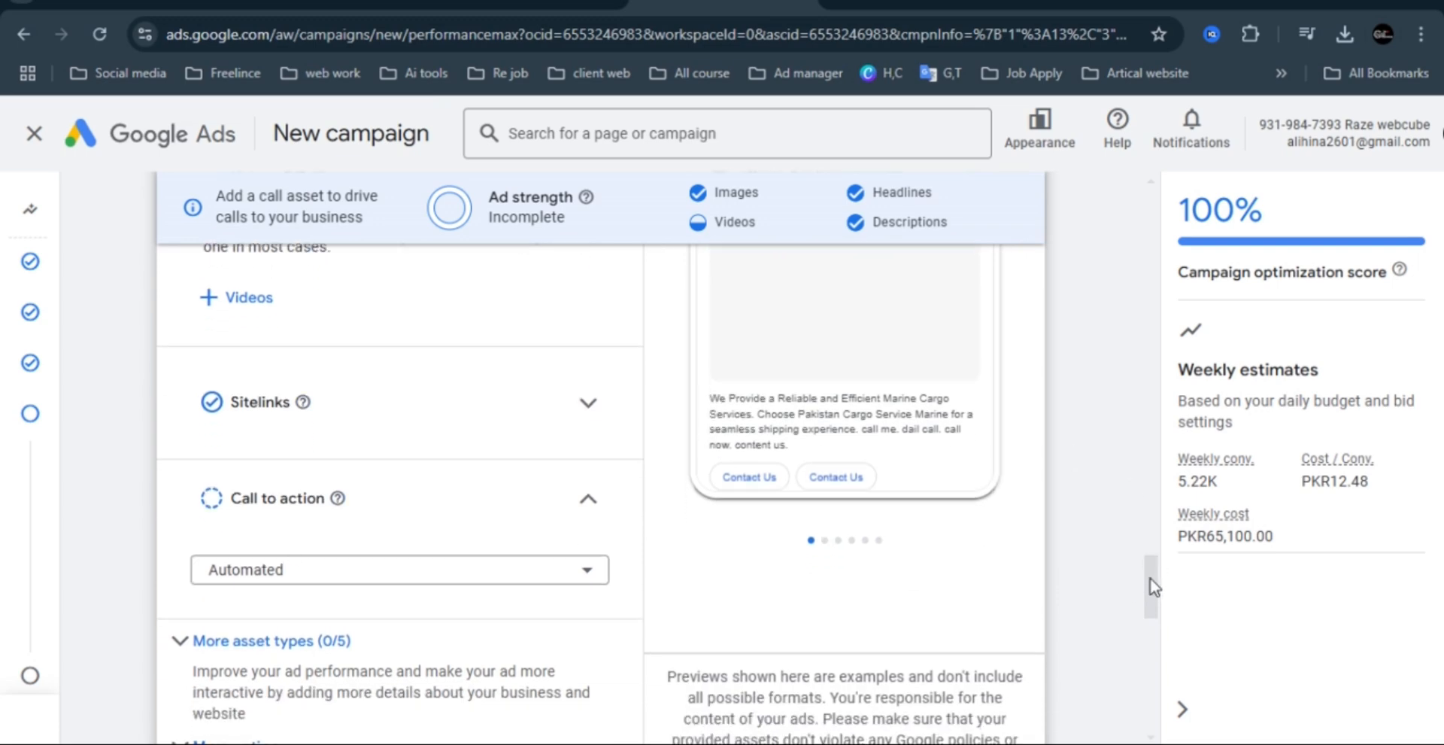
scroll(1149, 577, "up", 1)
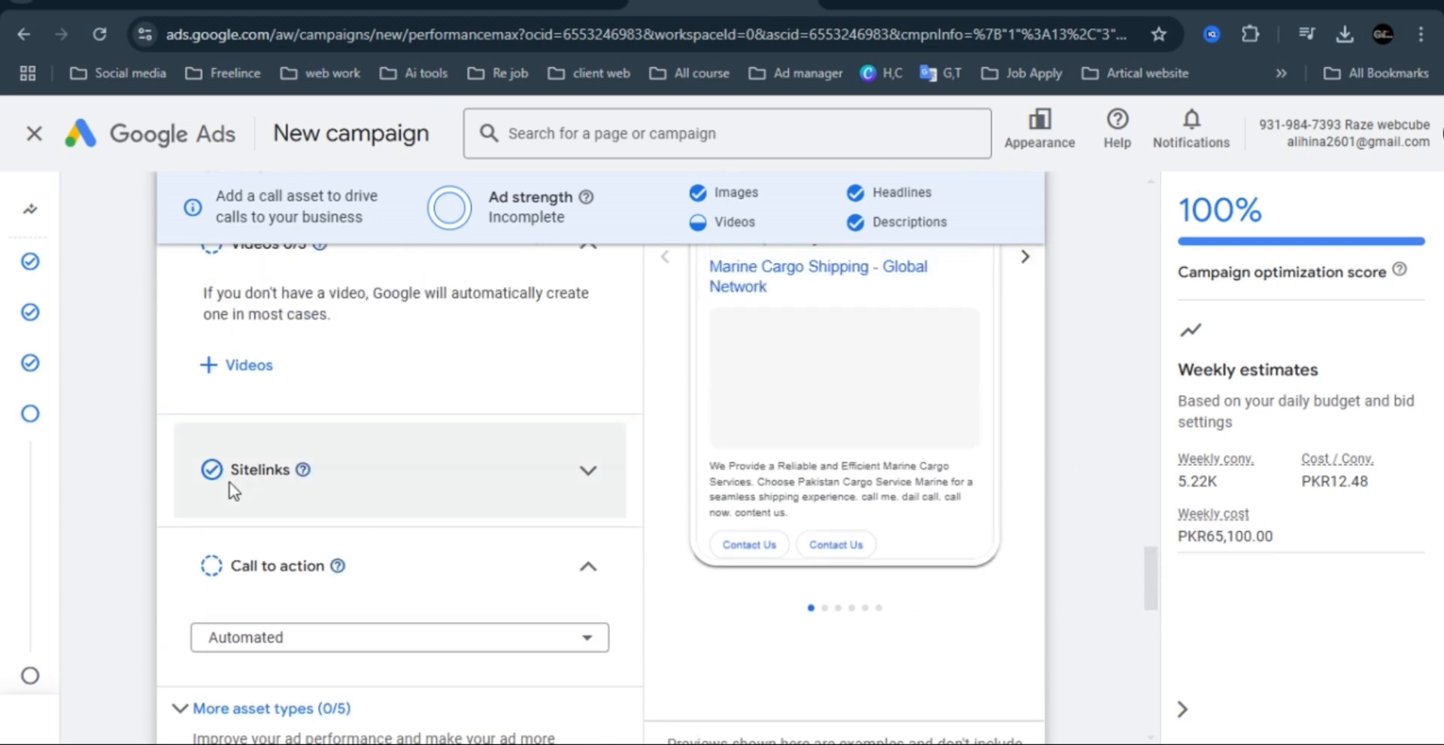
left_click(591, 472)
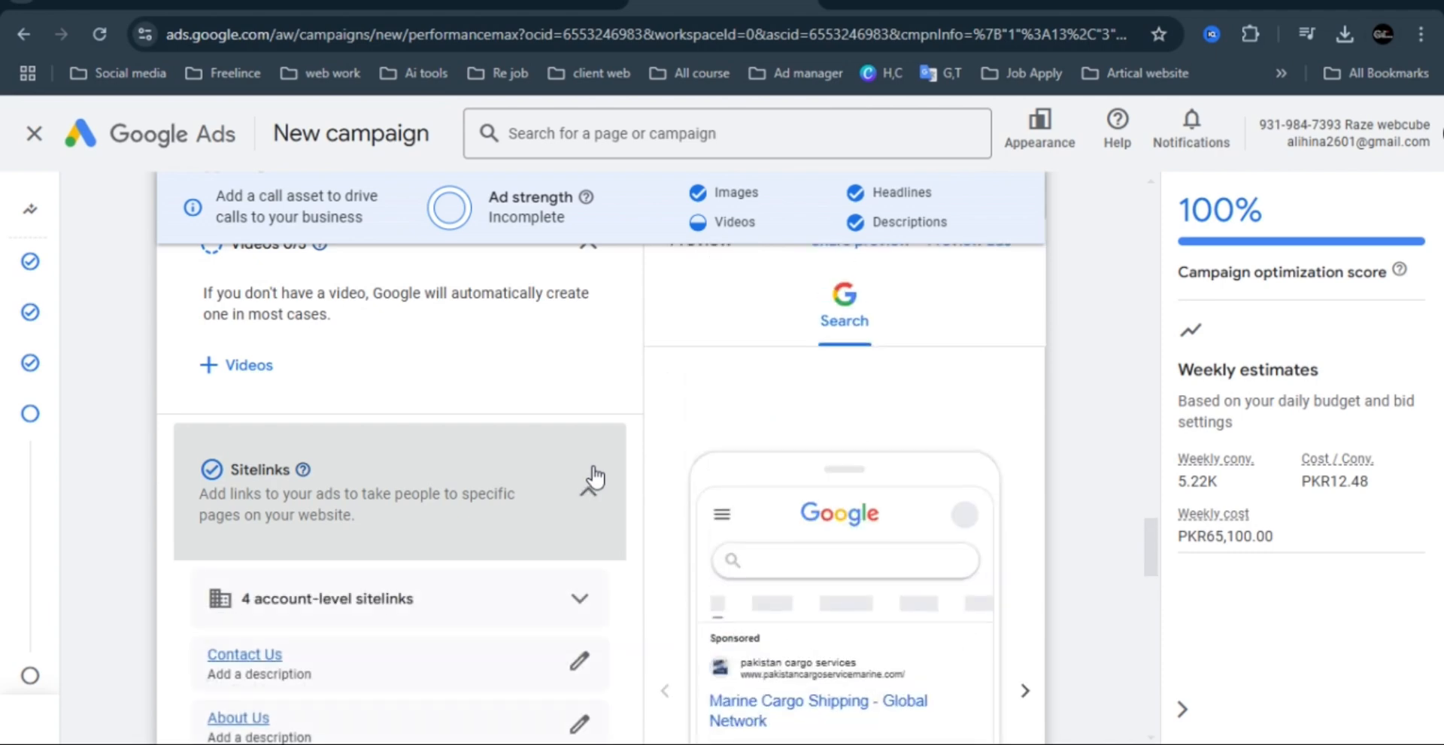
Open the Contact Us sitelink for editing and check its text, description lines and final URL.
left_click_drag(1148, 538, 1148, 564)
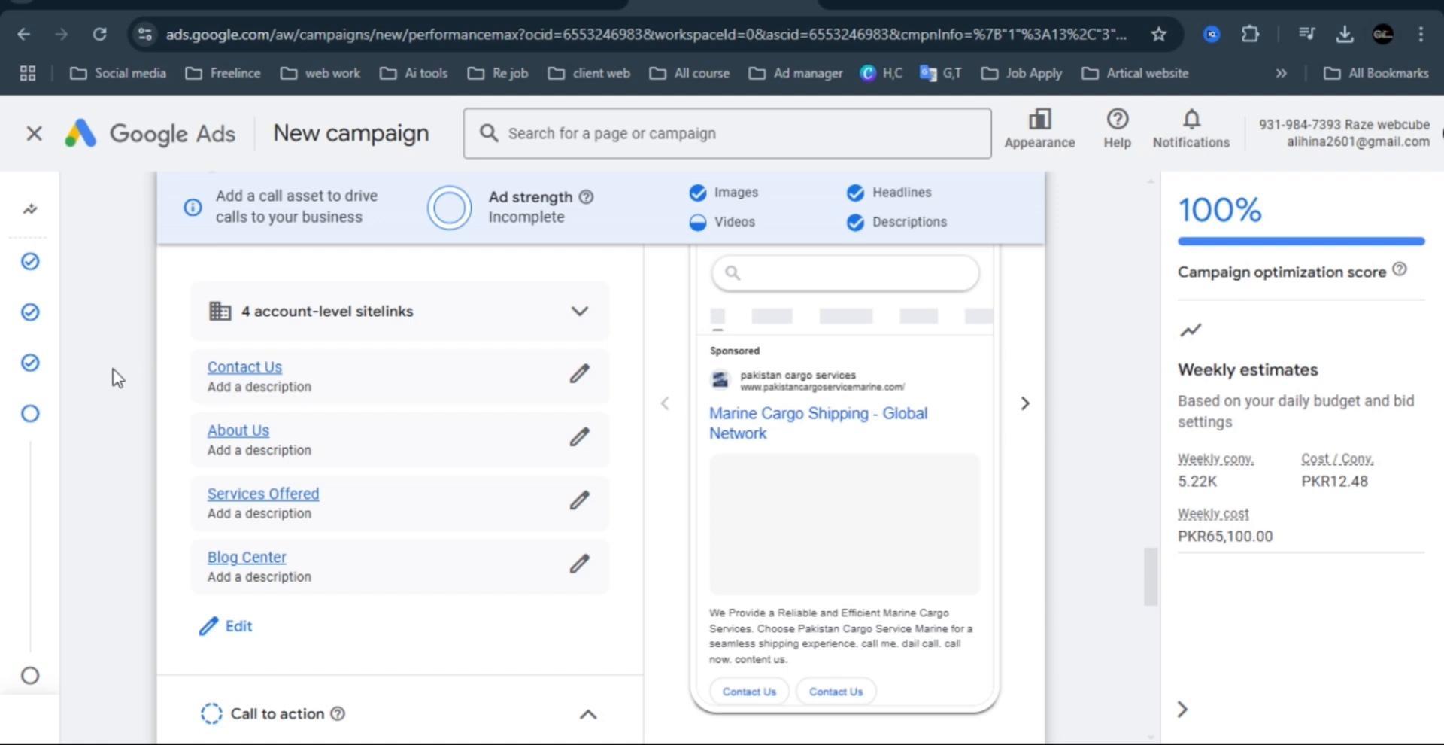
left_click(579, 374)
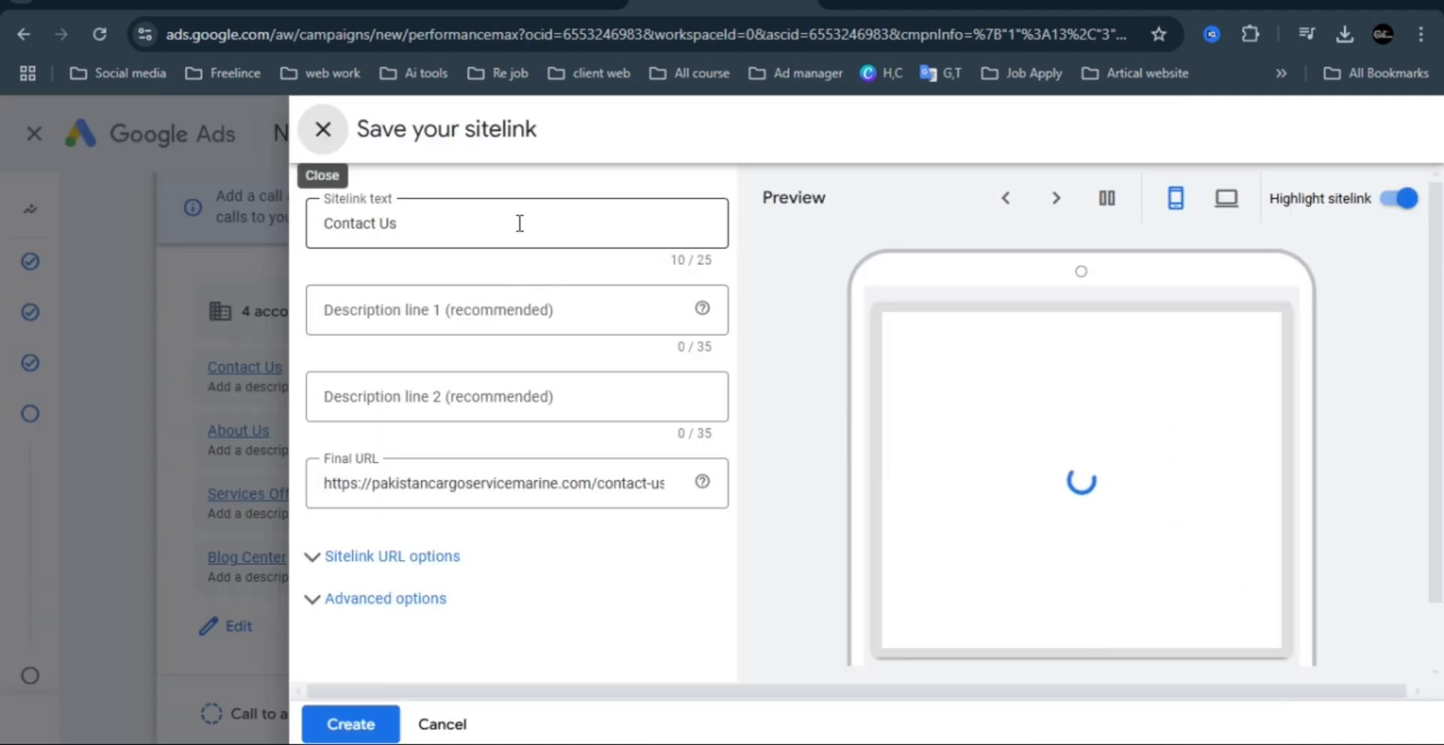
left_click(477, 224)
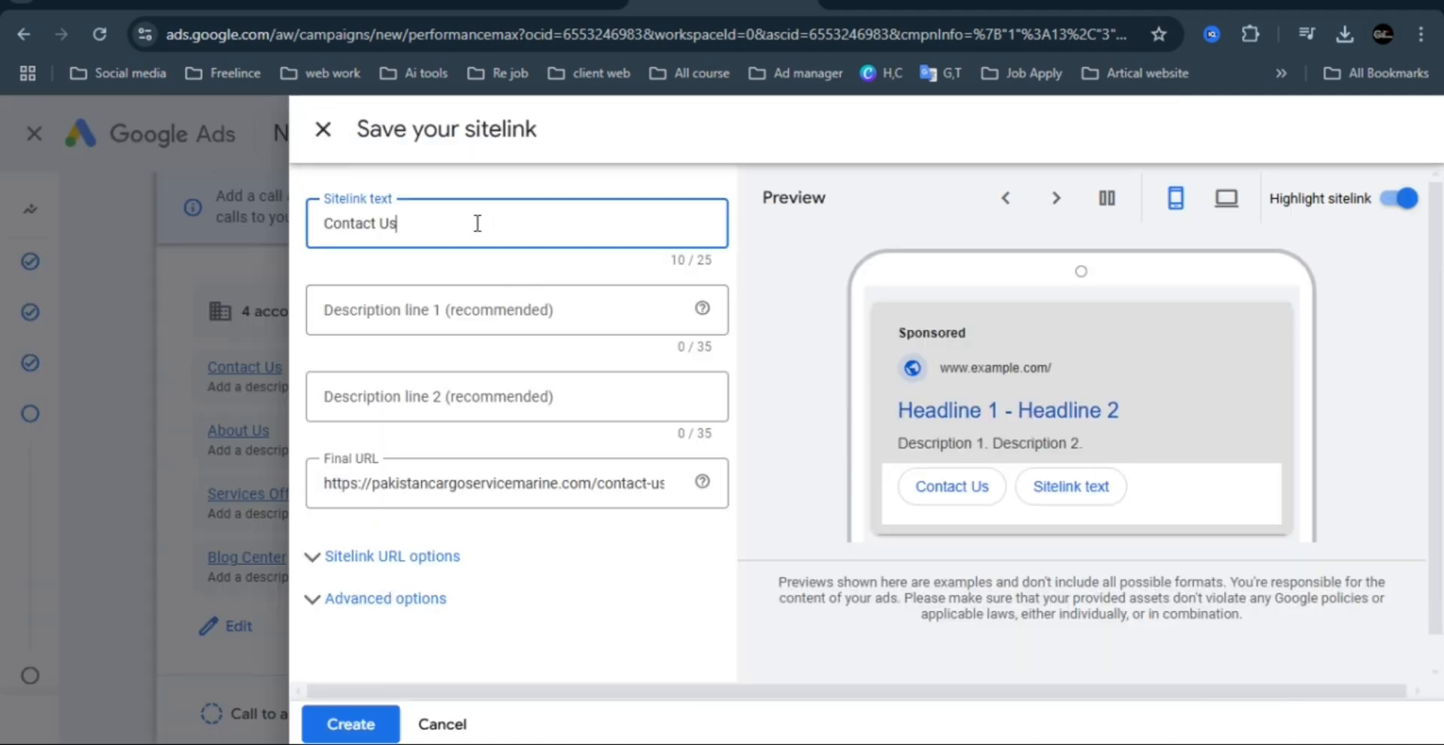
left_click(479, 307)
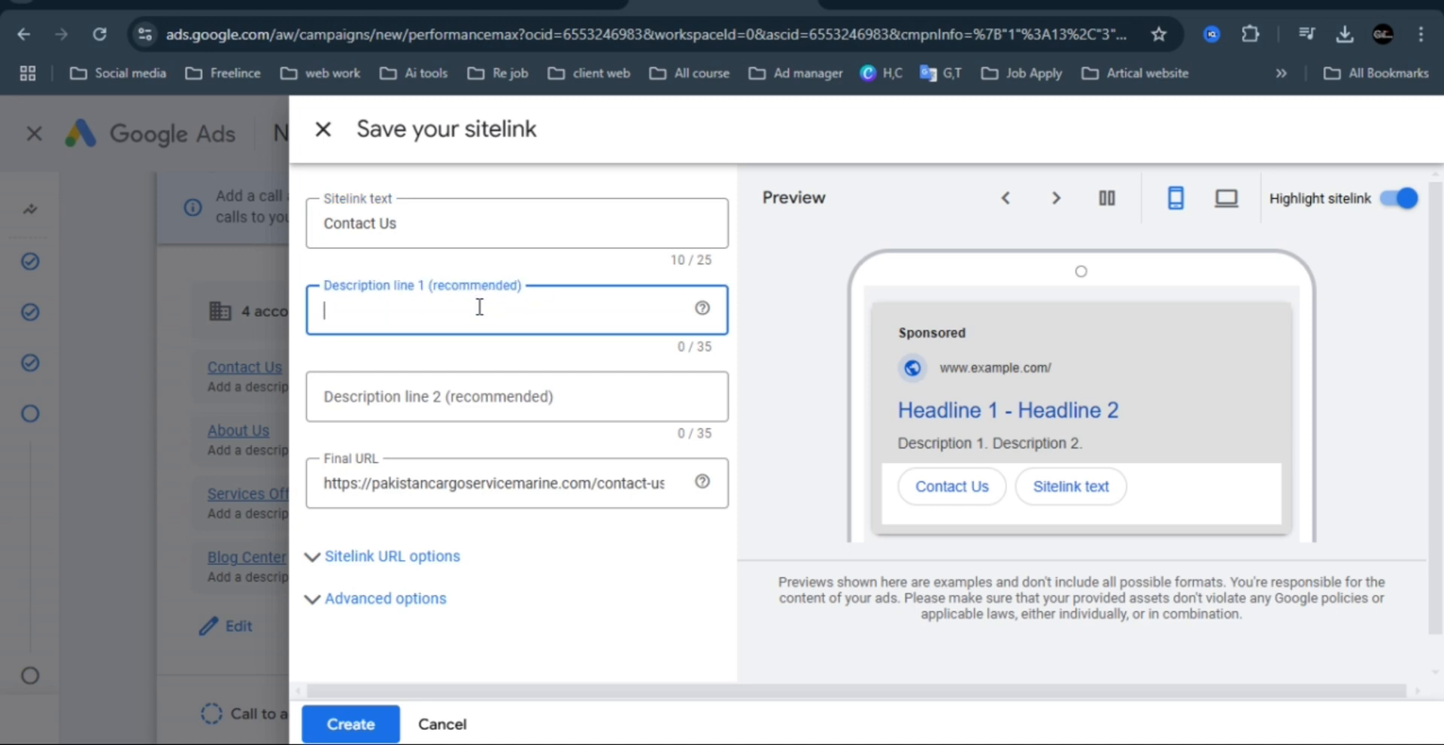
left_click(477, 391)
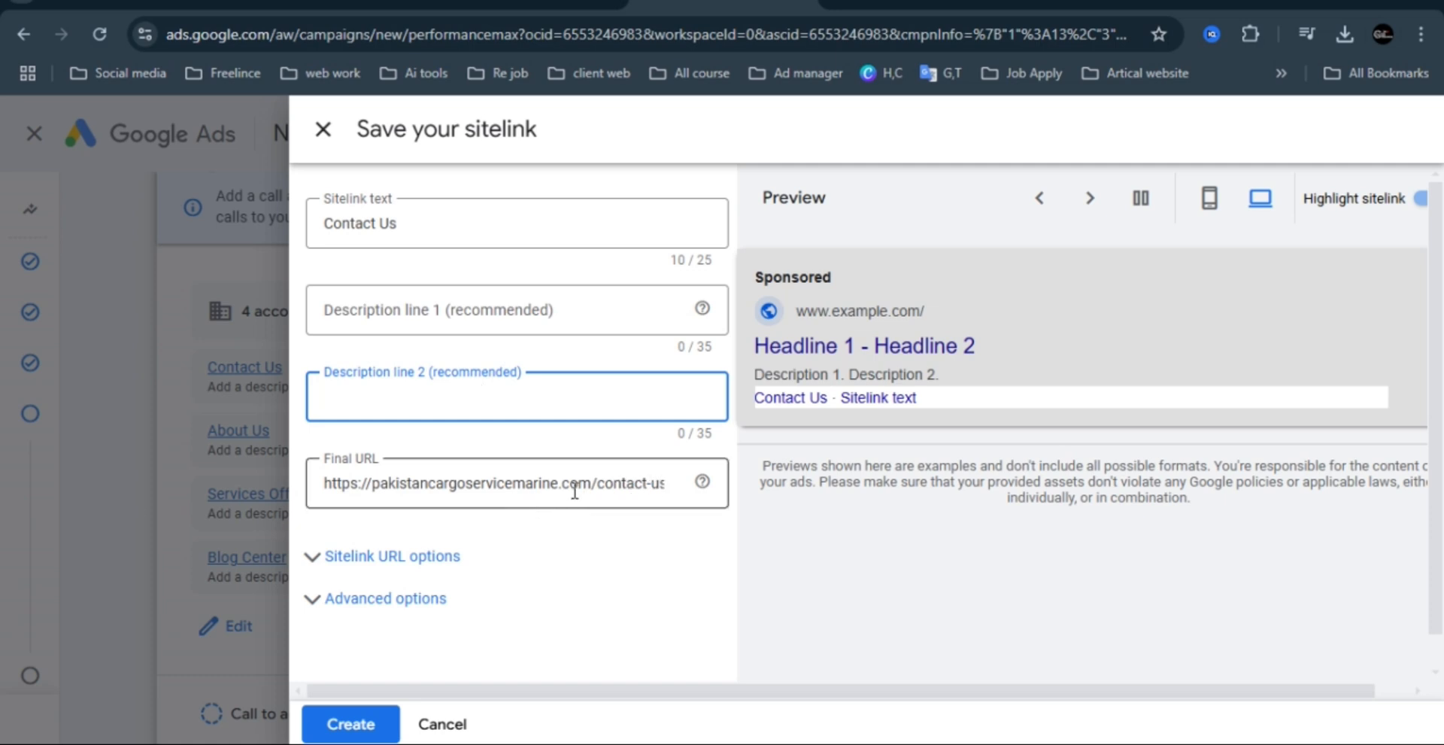
Switch to the WordPress site, visit its public front end and look at the Contact Us page the sitelink points to.
left_click(1098, 9)
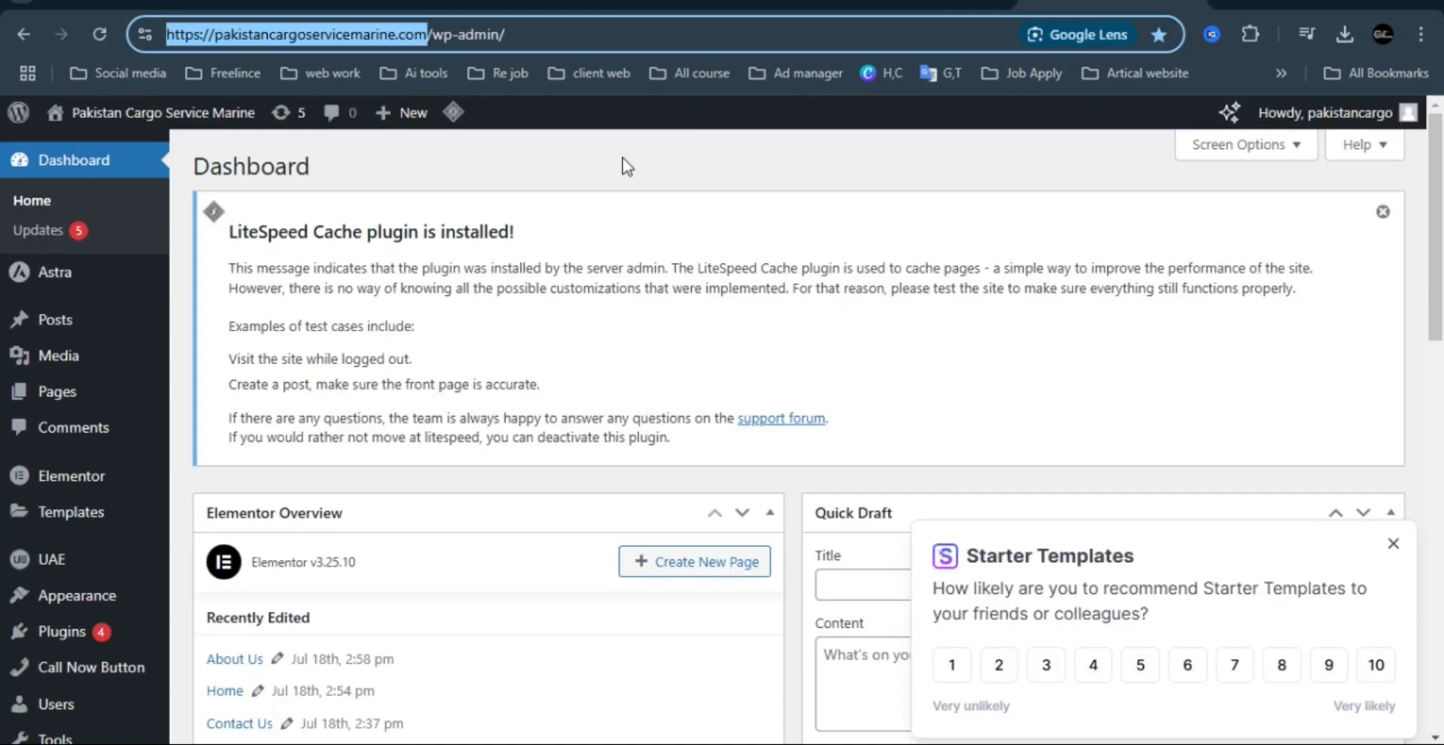
left_click(105, 144)
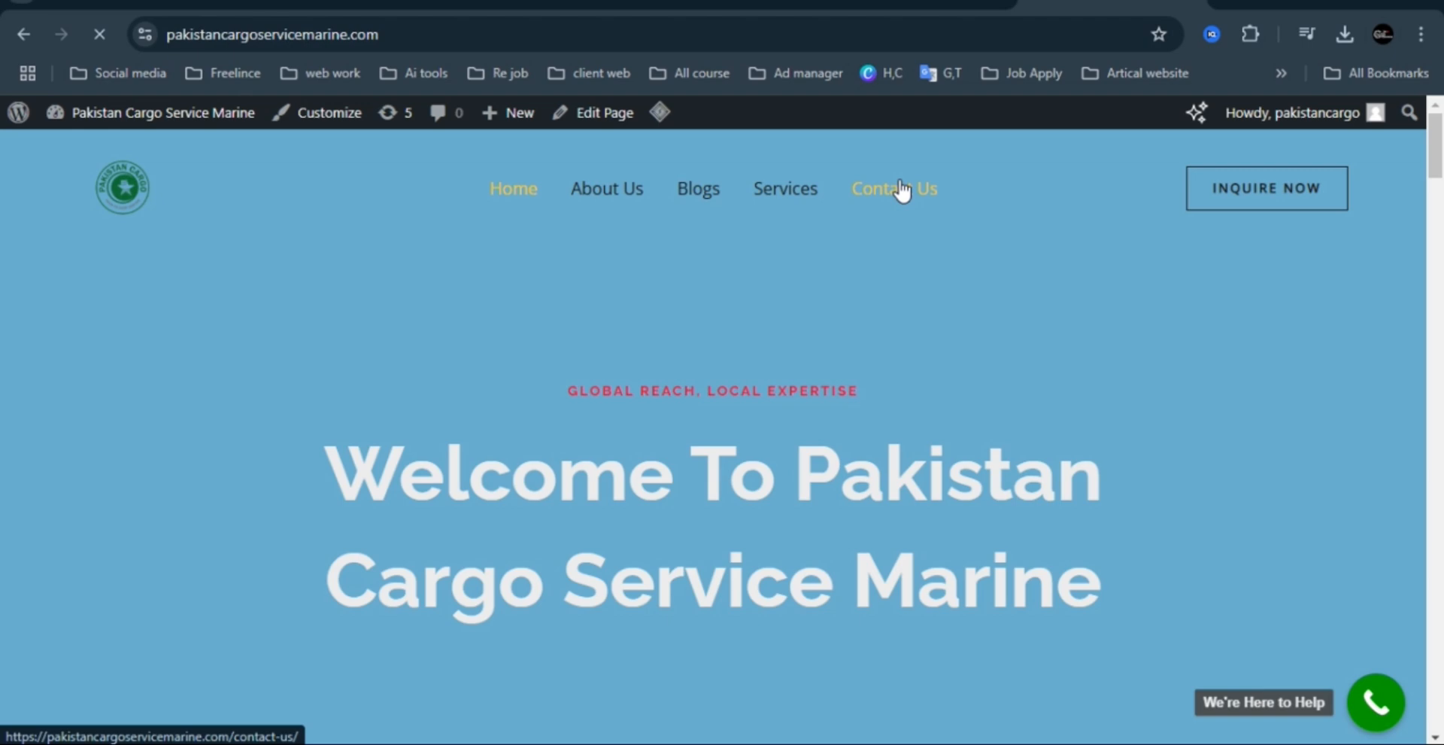
left_click(900, 190)
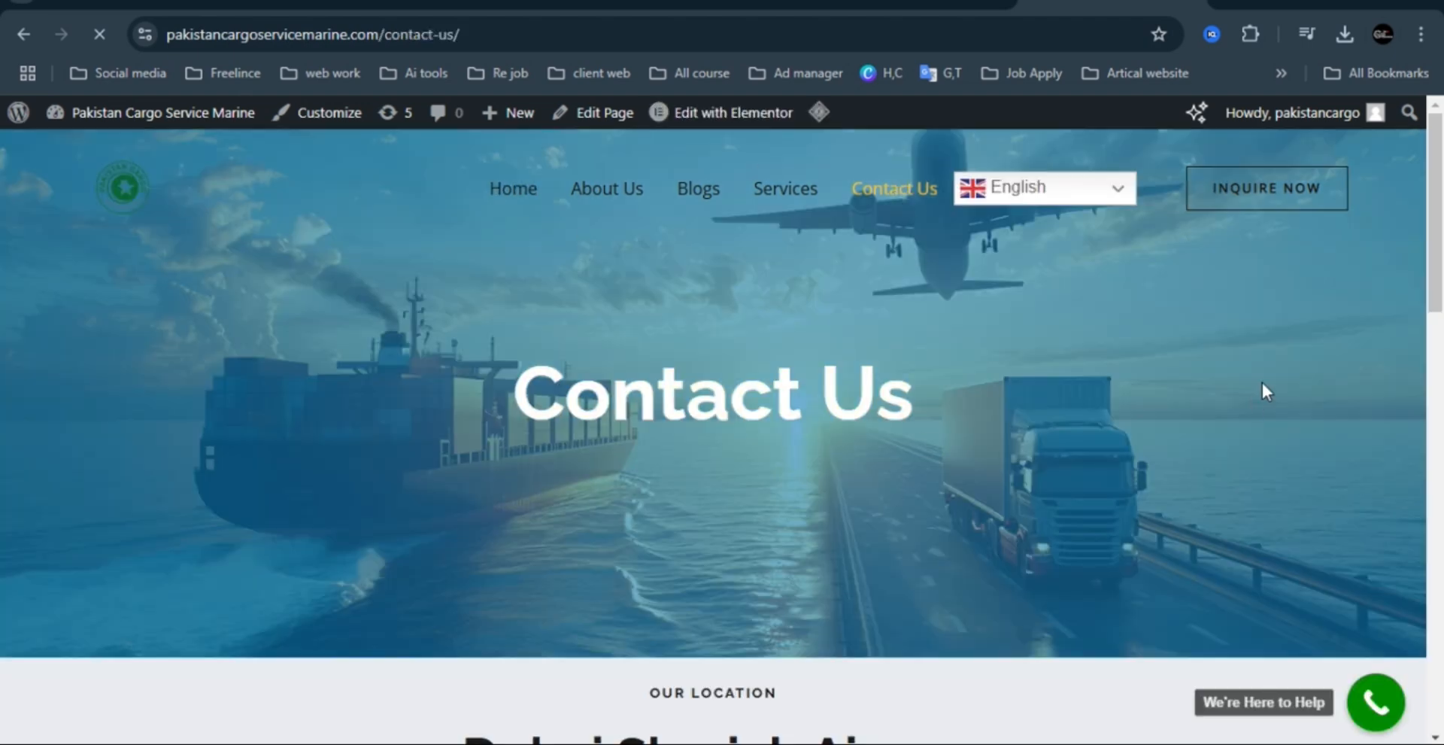
scroll(1261, 380, "down", 3)
scroll(912, 283, "up", 2)
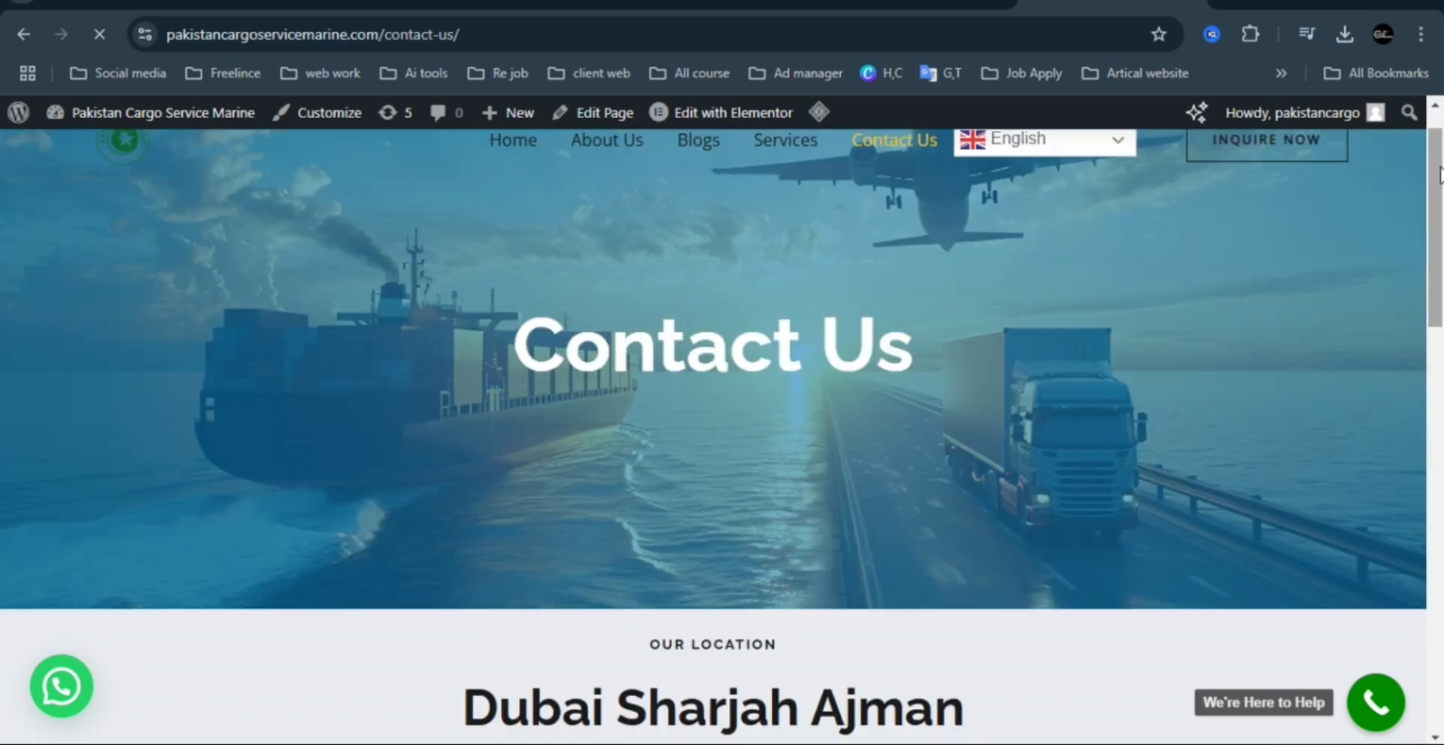
scroll(912, 283, "up", 1)
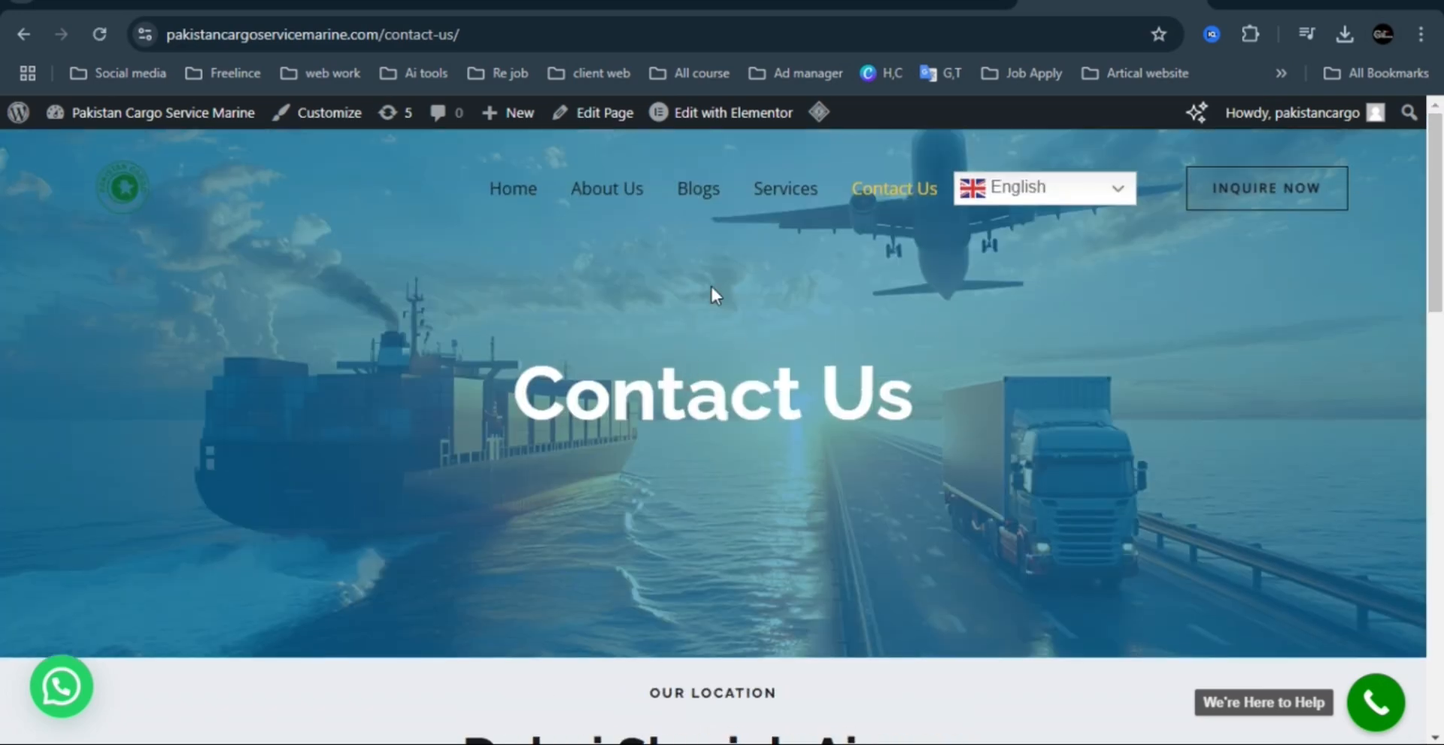
Return to Google Ads and save the Contact Us sitelink with both description lines left empty.
left_click(853, 3)
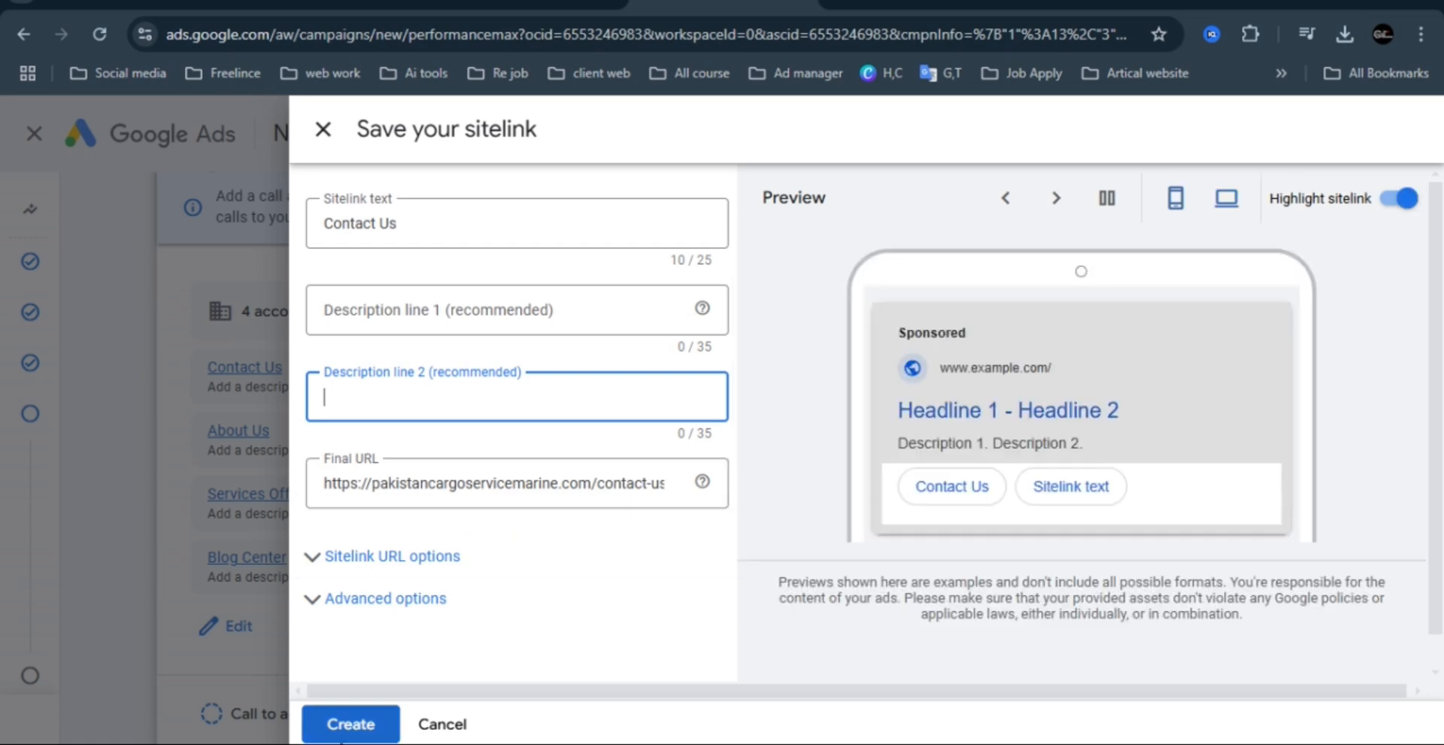
left_click(346, 723)
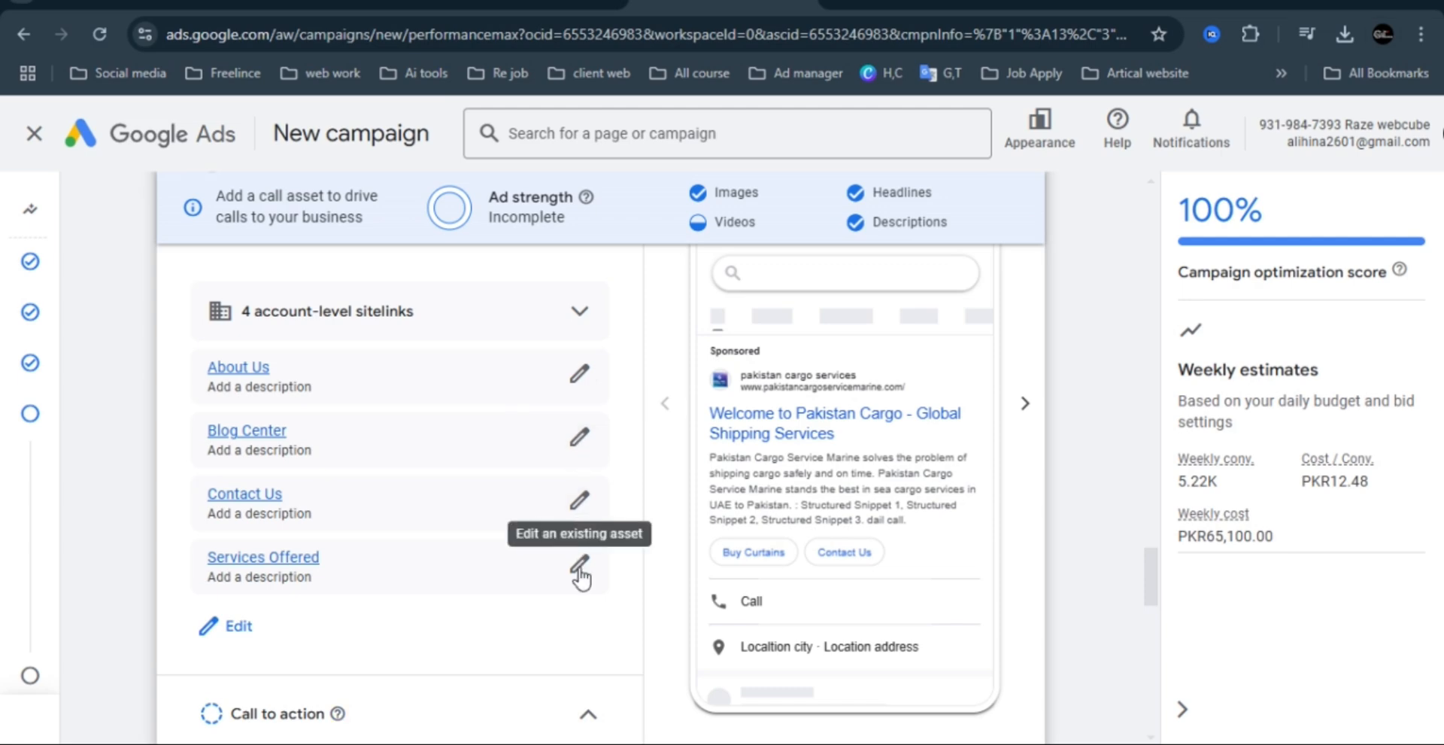
Try Contact us as the asset group's call to action, and set it back to Automated.
left_click_drag(1149, 581, 1149, 603)
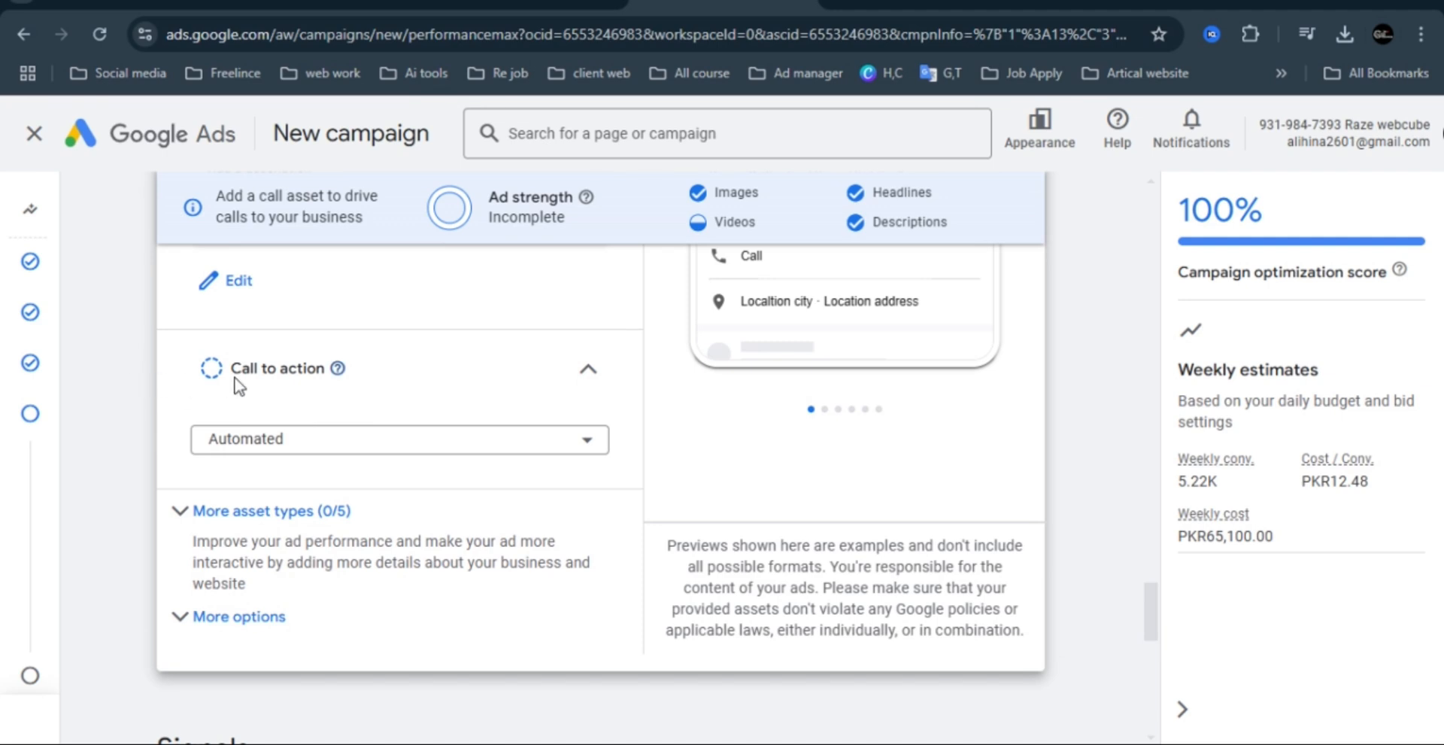
left_click(538, 450)
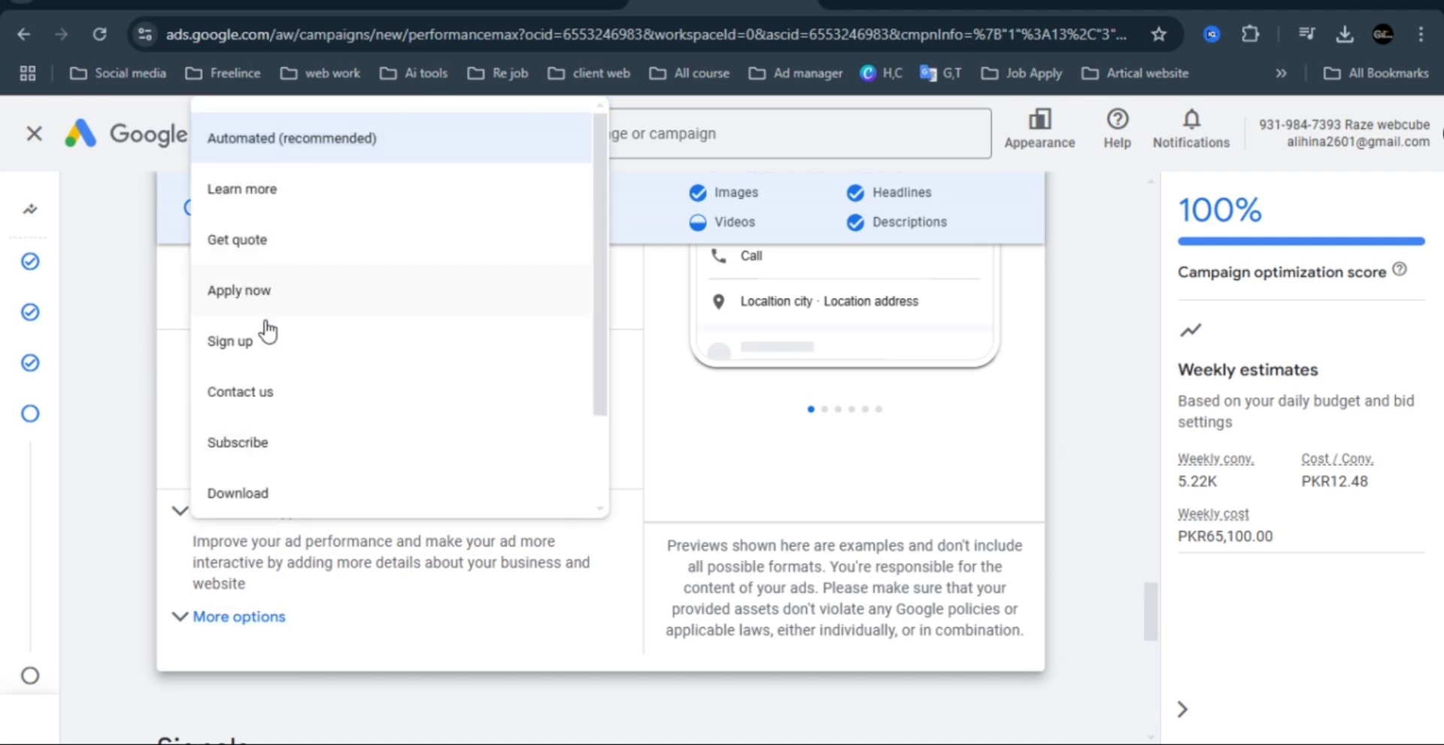
left_click(260, 397)
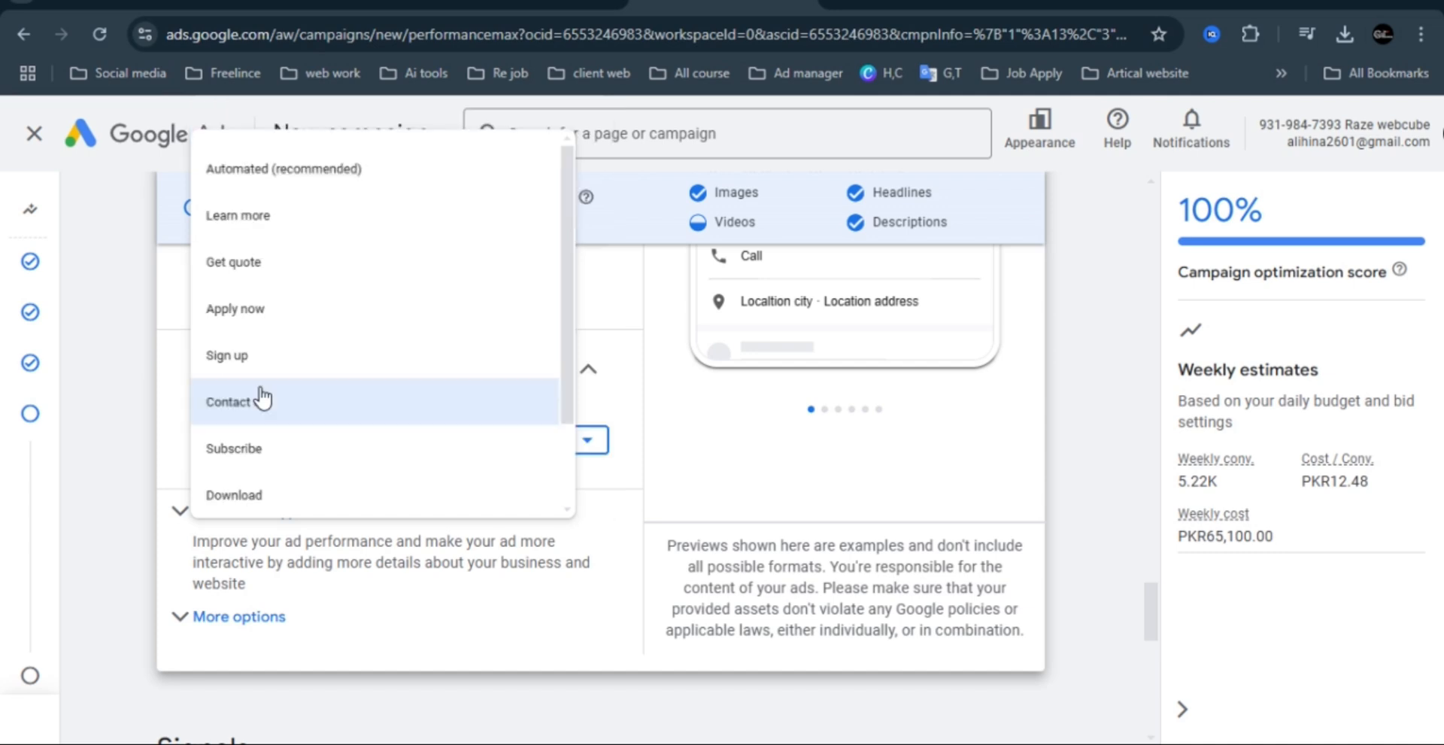
left_click(358, 445)
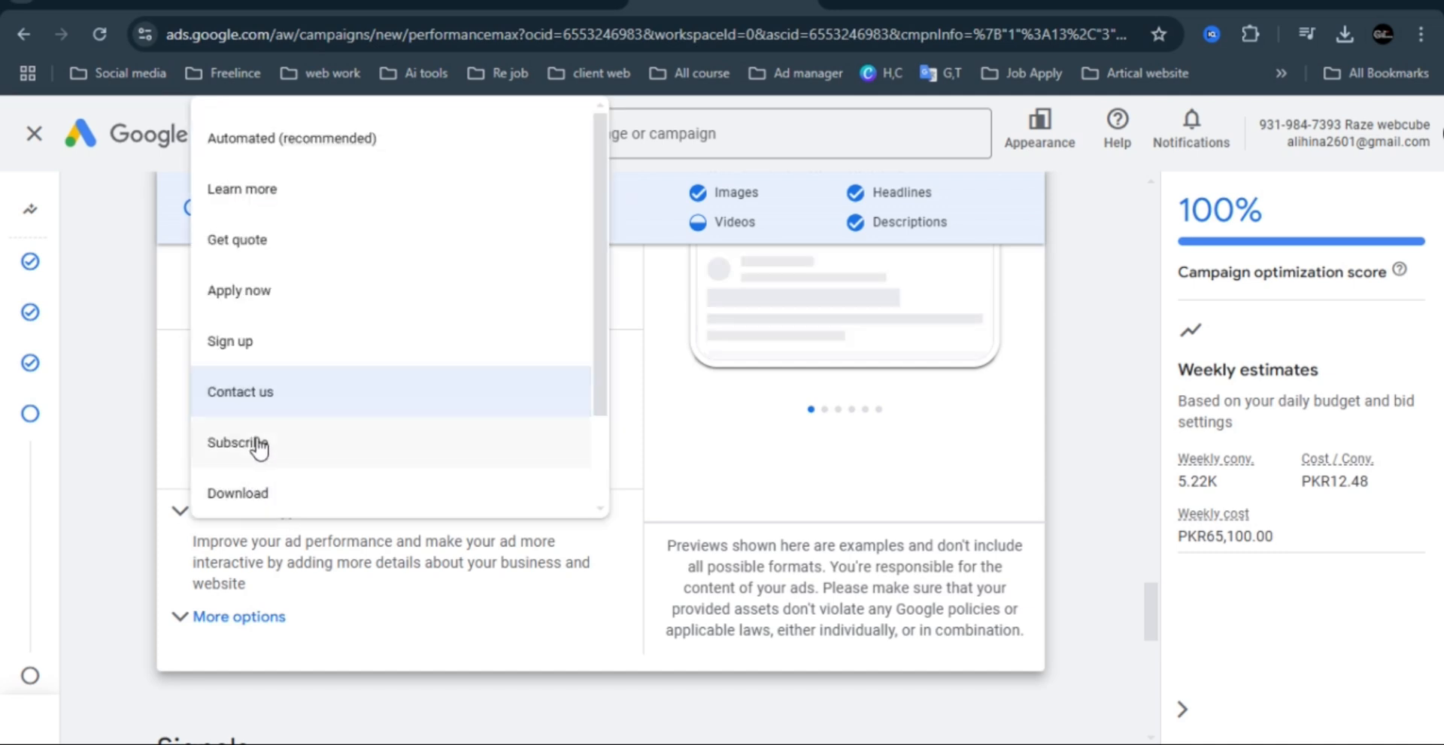
left_click(287, 384)
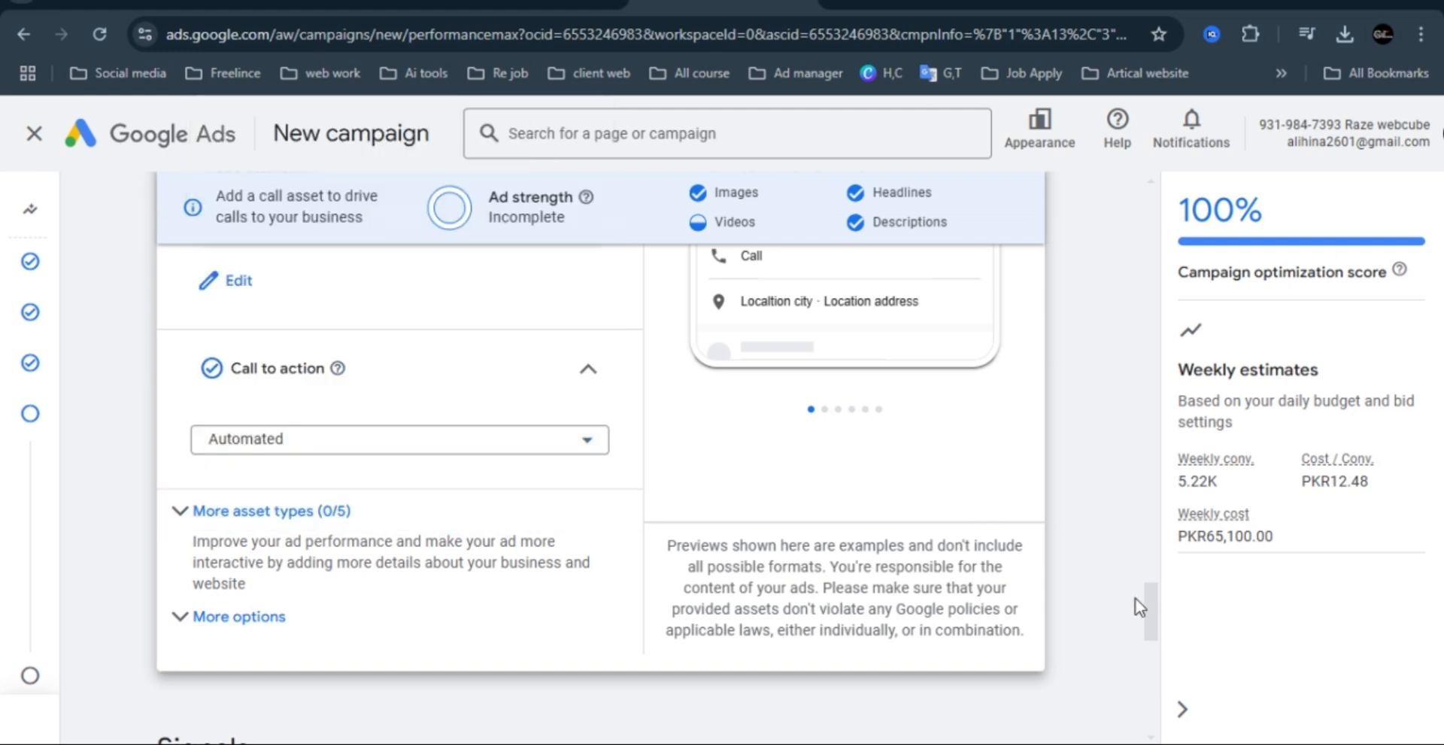
Go to the Signals section and collapse Search themes without adding any.
left_click_drag(1154, 610, 1158, 665)
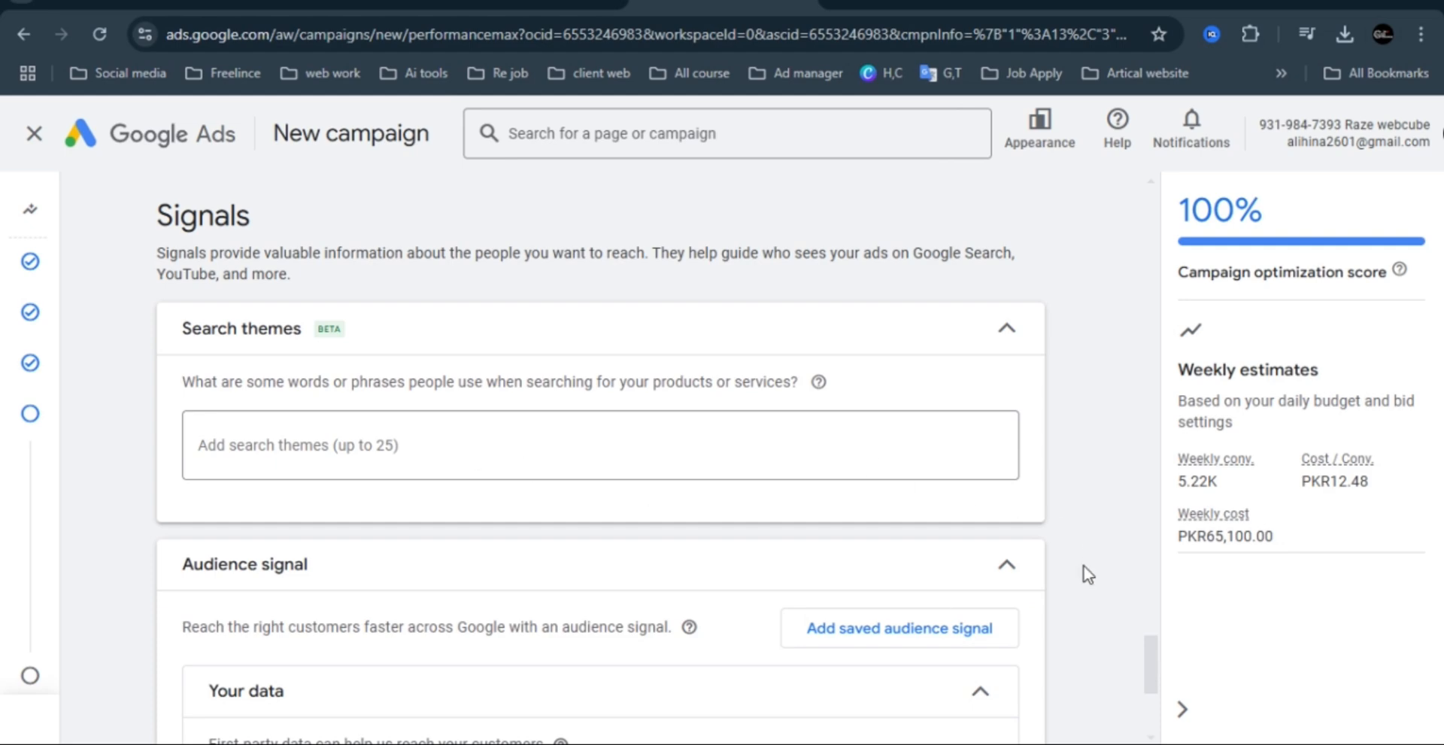
left_click_drag(1152, 662, 1154, 677)
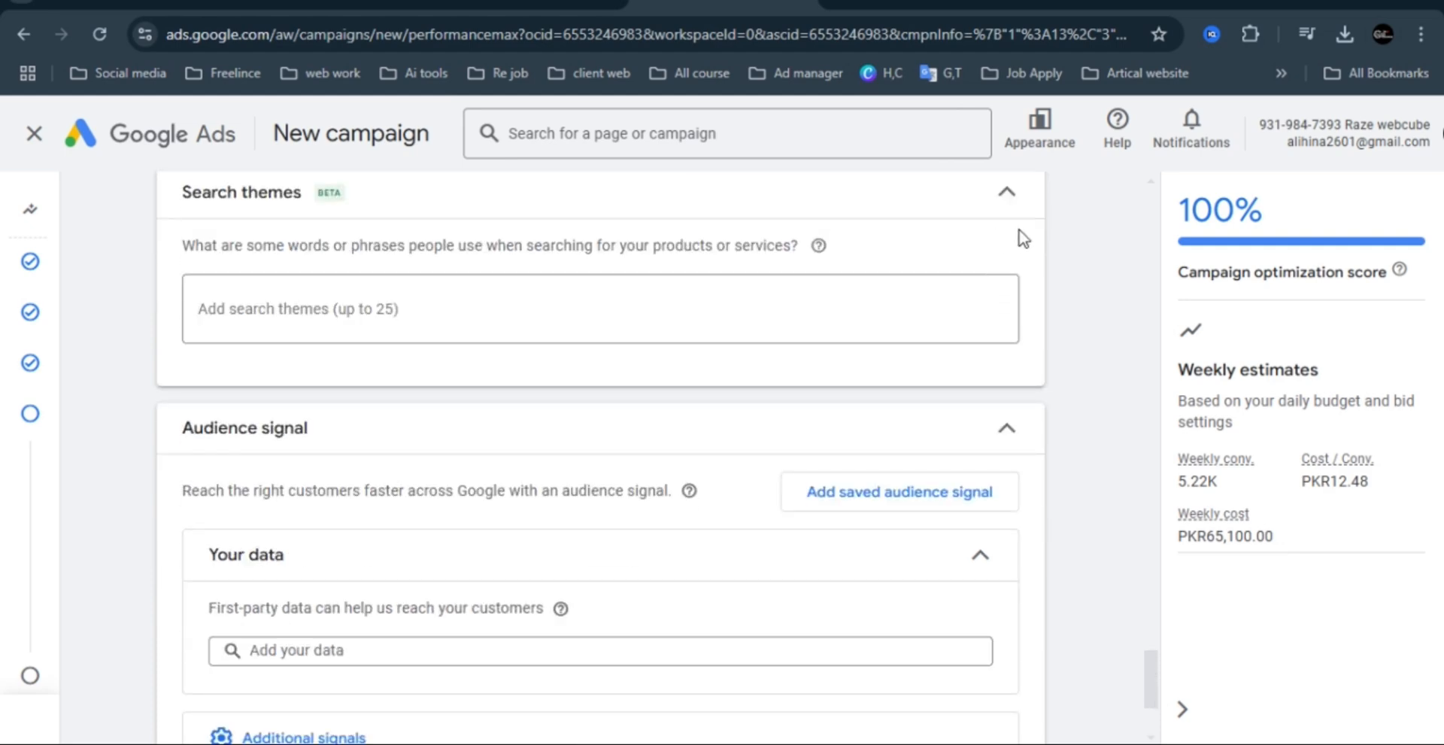
left_click(1005, 189)
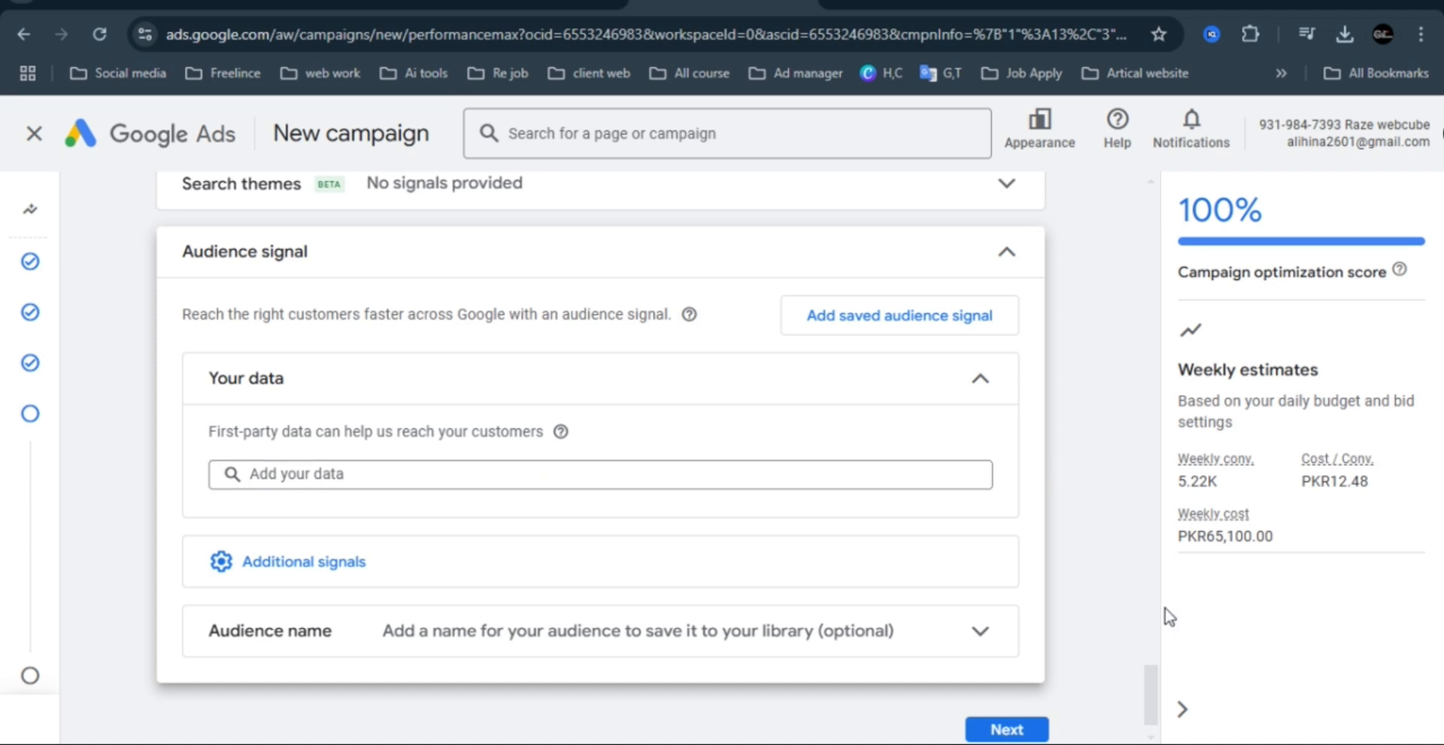
Expand the optional audience name, leave it empty, and continue to the Budget step.
scroll(1152, 711, "down", 1)
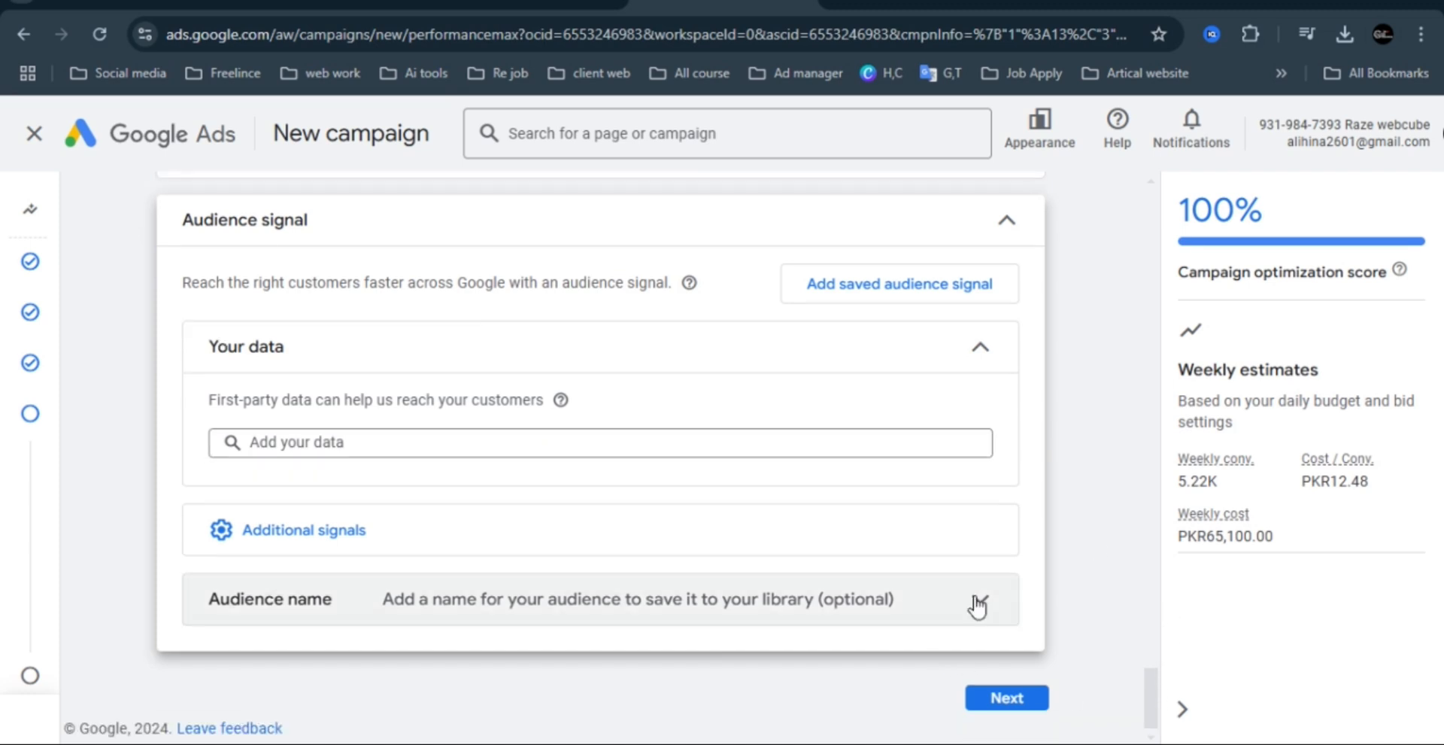
left_click(979, 599)
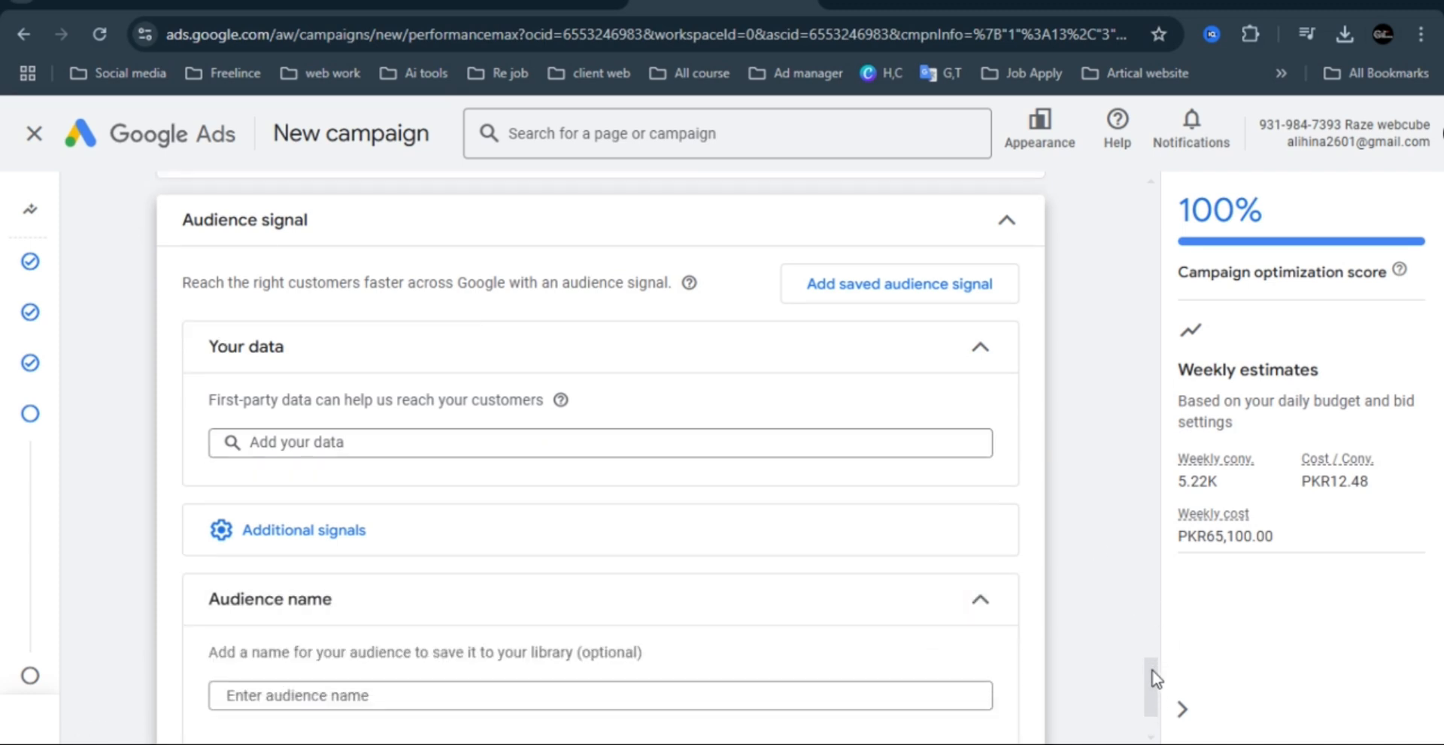
scroll(1156, 711, "down", 2)
left_click(634, 573)
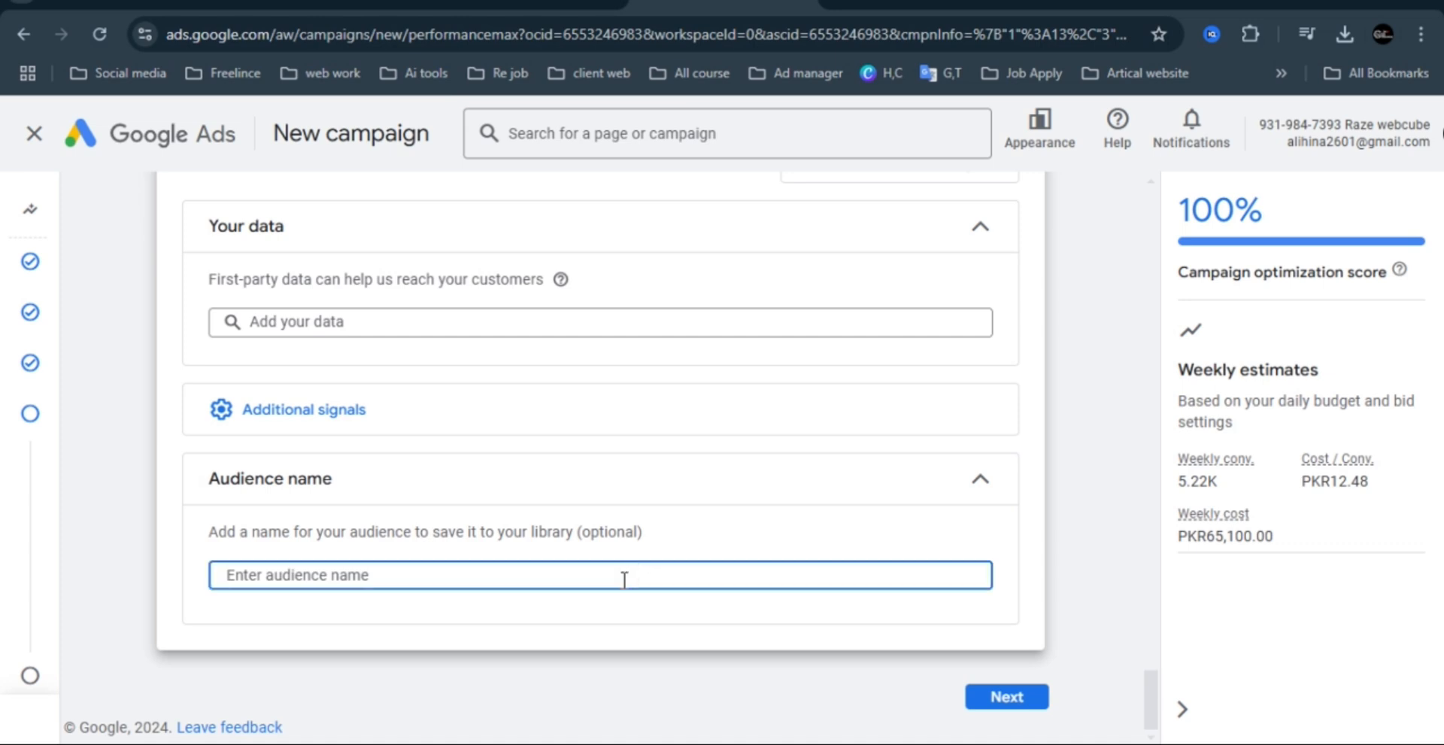
left_click(1023, 712)
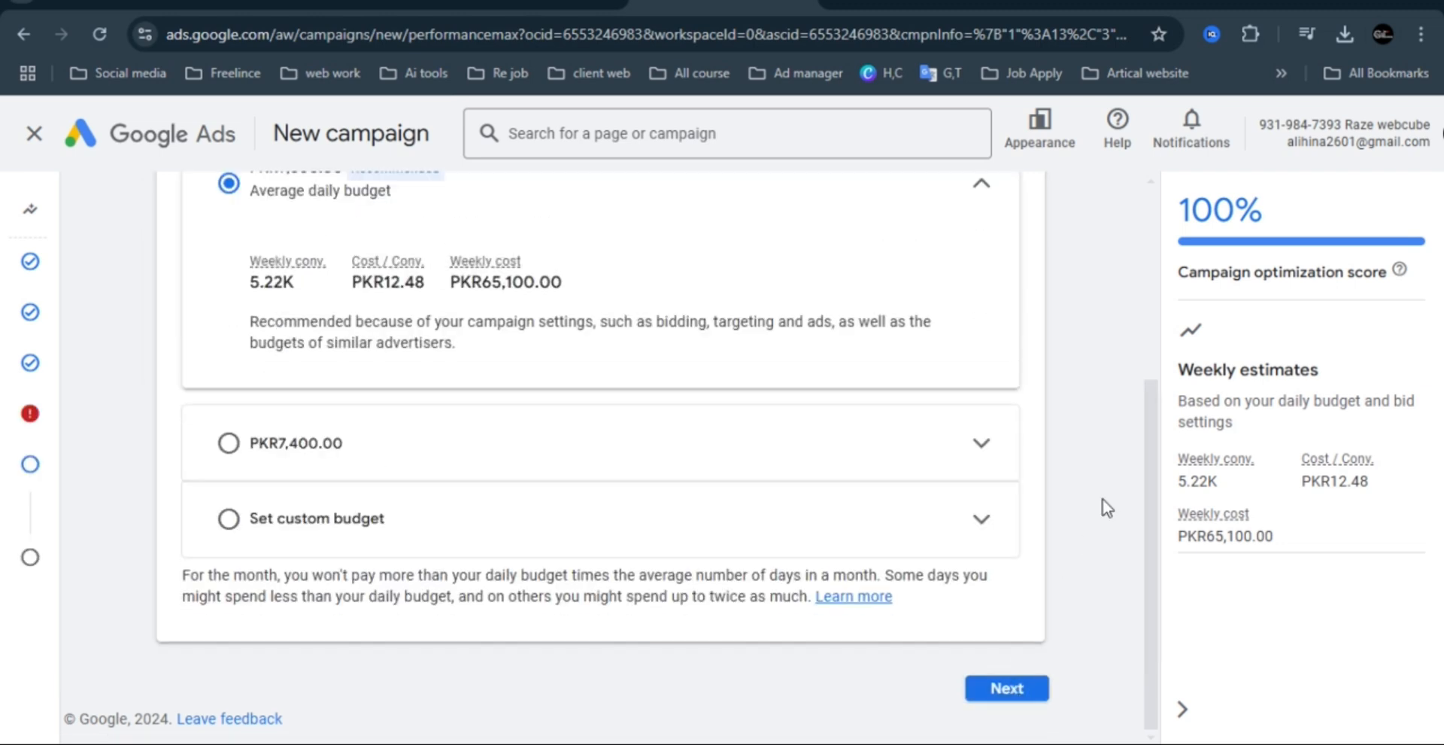
Look at the budget options, return to the Asset group step flagged with an error, and go through its sections down to Signals.
scroll(1161, 436, "up", 3)
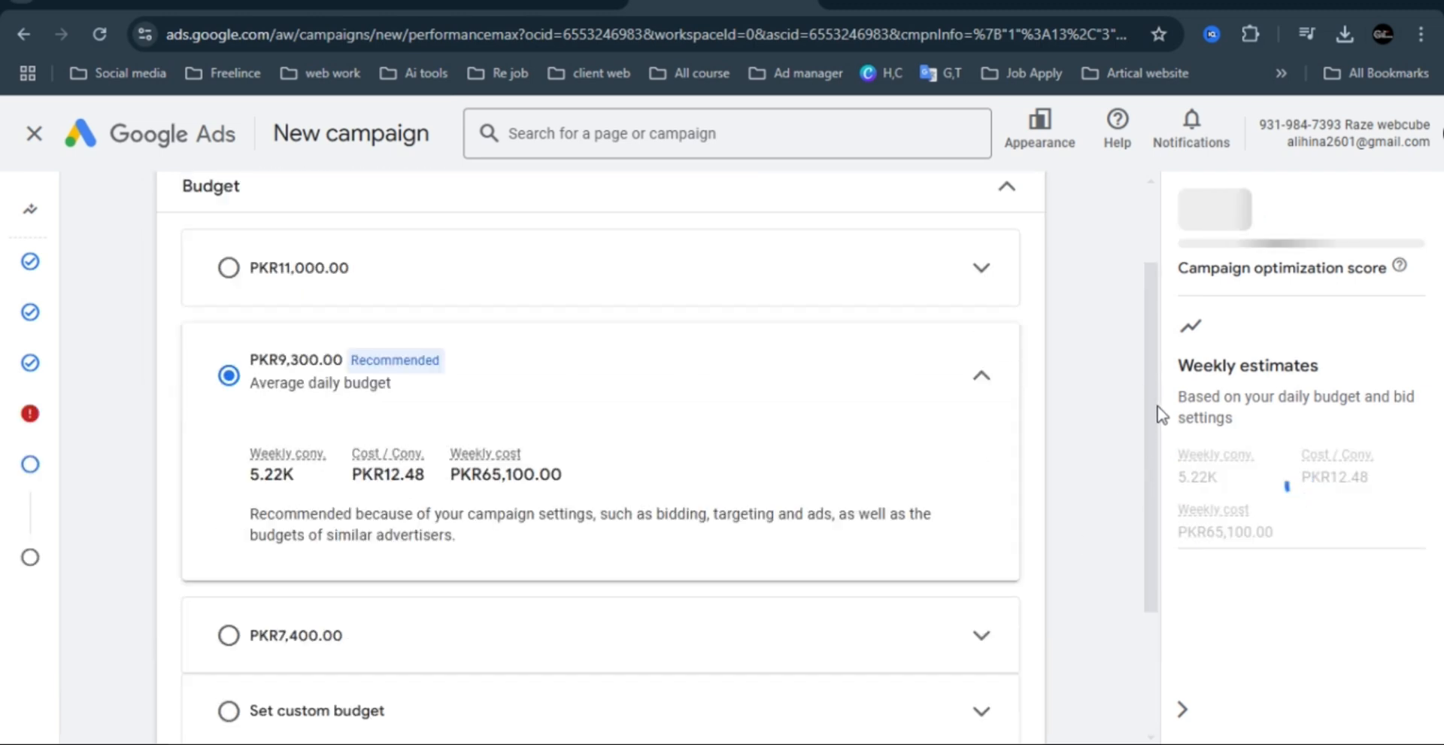
mouse_move(31, 419)
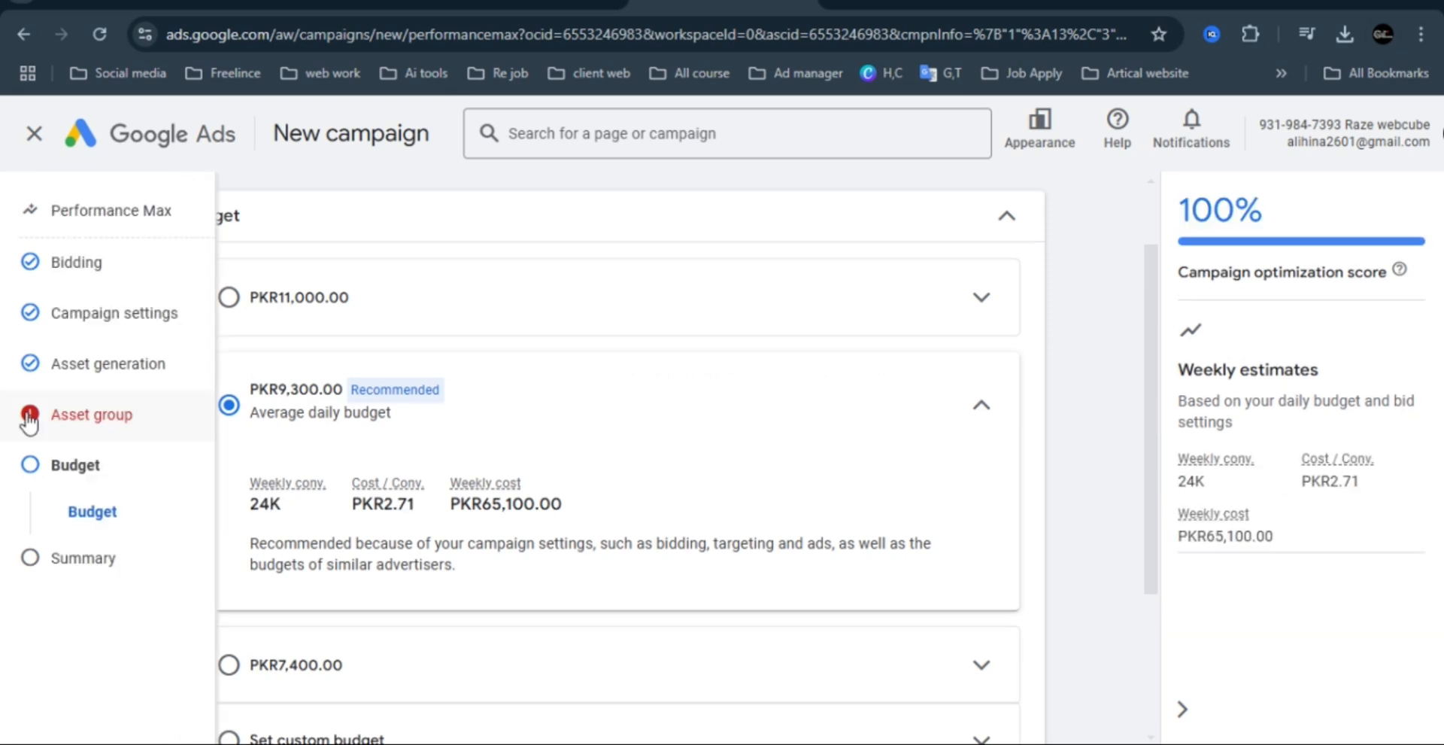
left_click(43, 416)
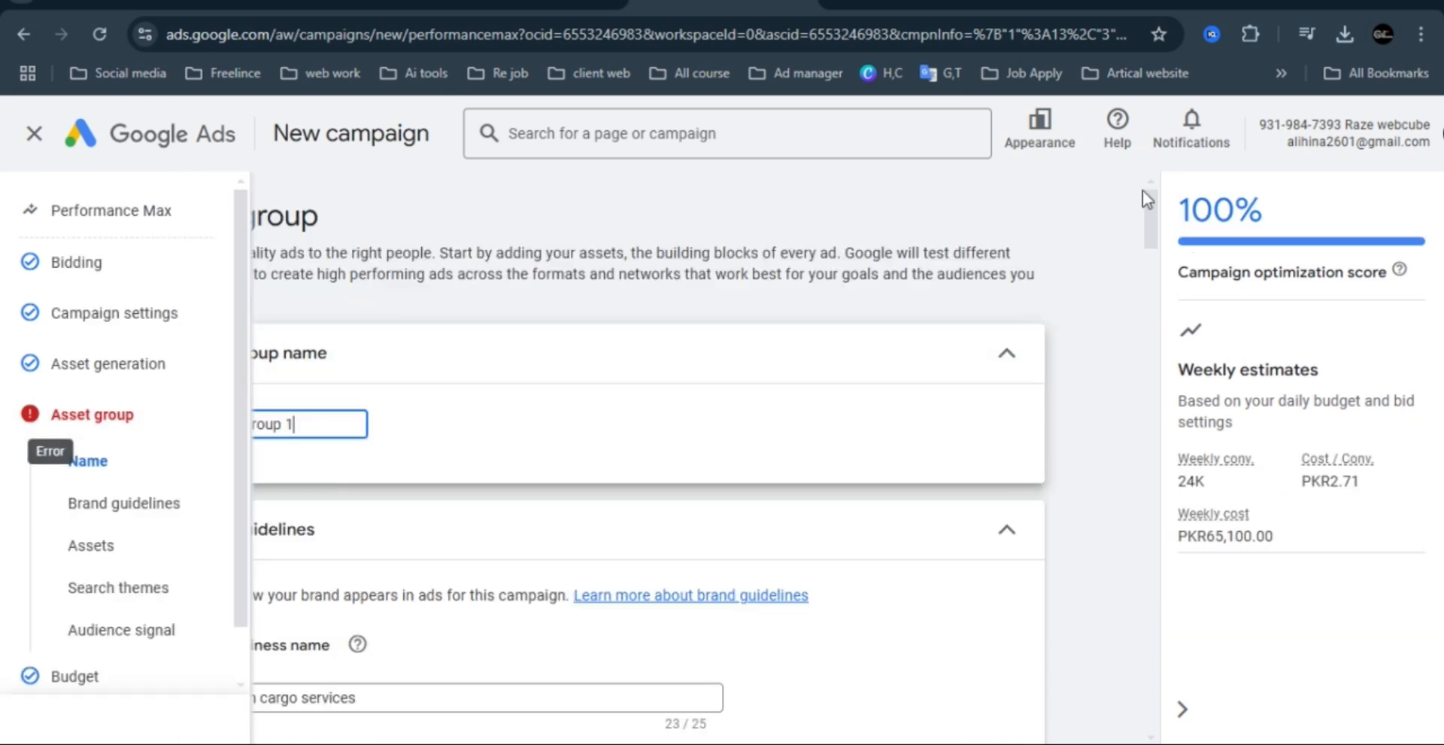
scroll(1152, 216, "down", 3)
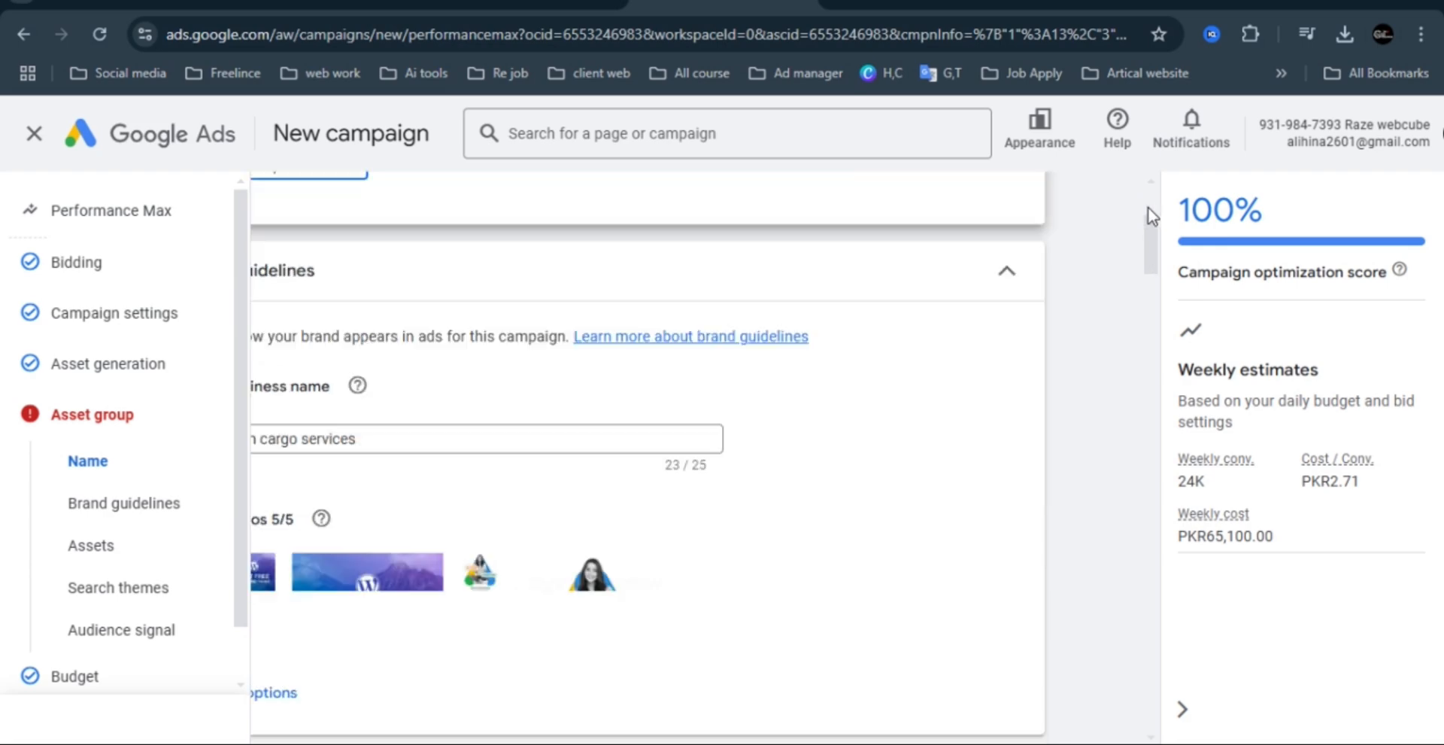
scroll(1000, 316, "up", 2)
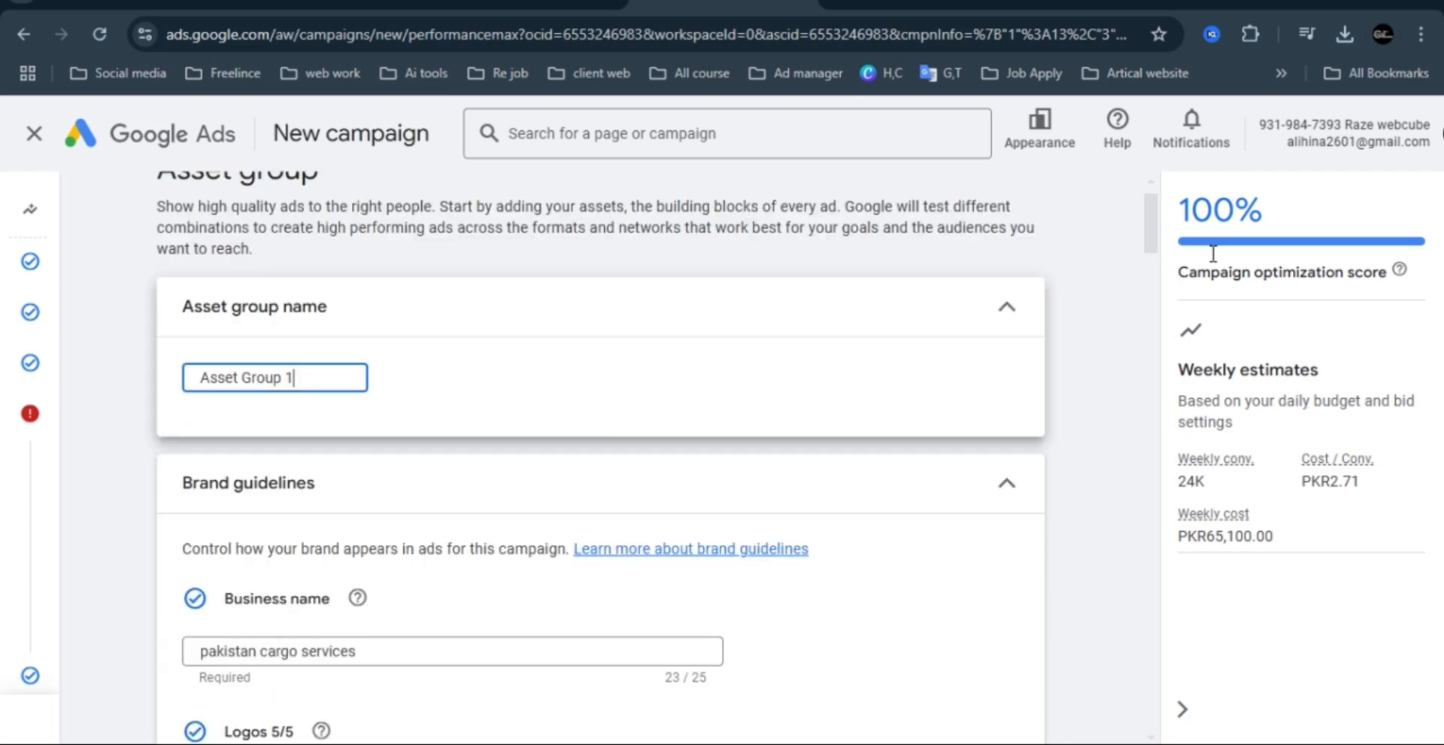
left_click_drag(1156, 224, 1155, 220)
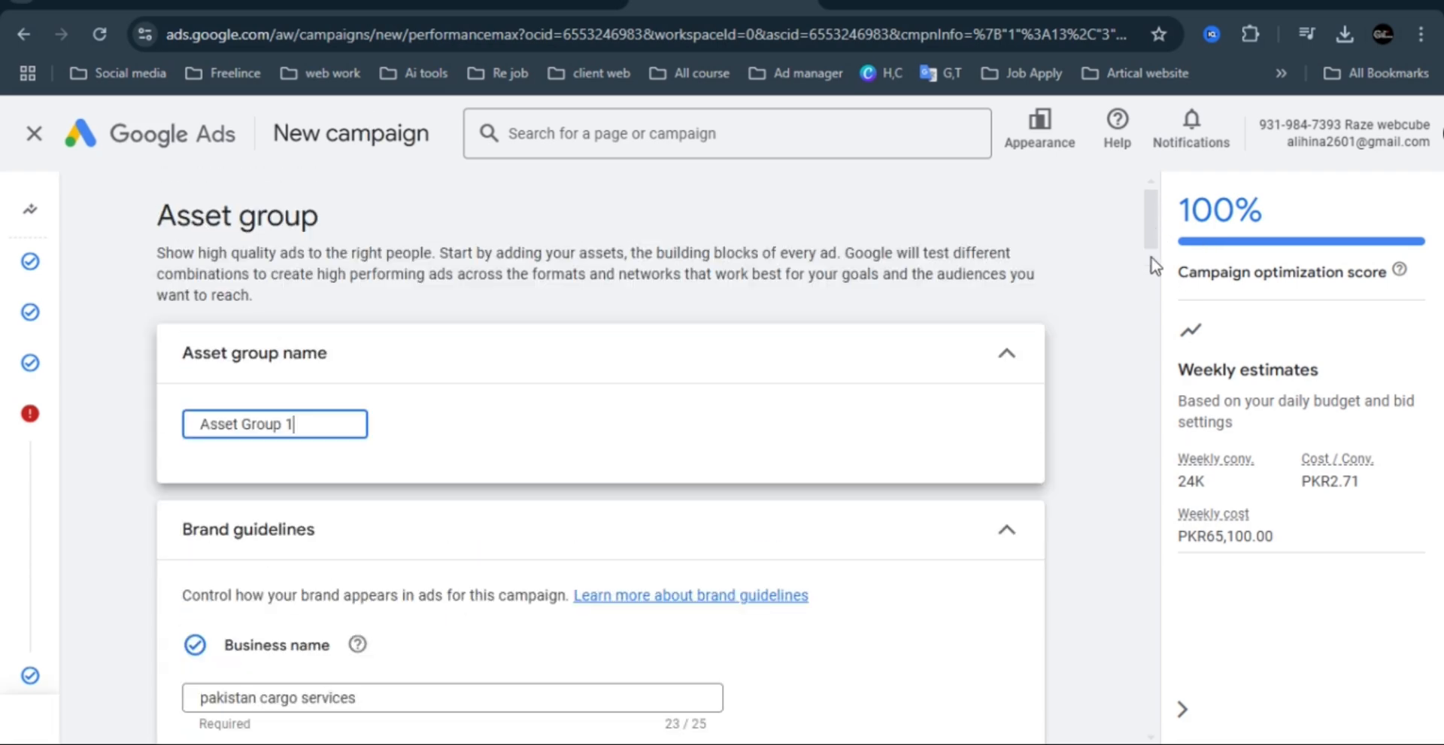
scroll(1154, 291, "down", 15)
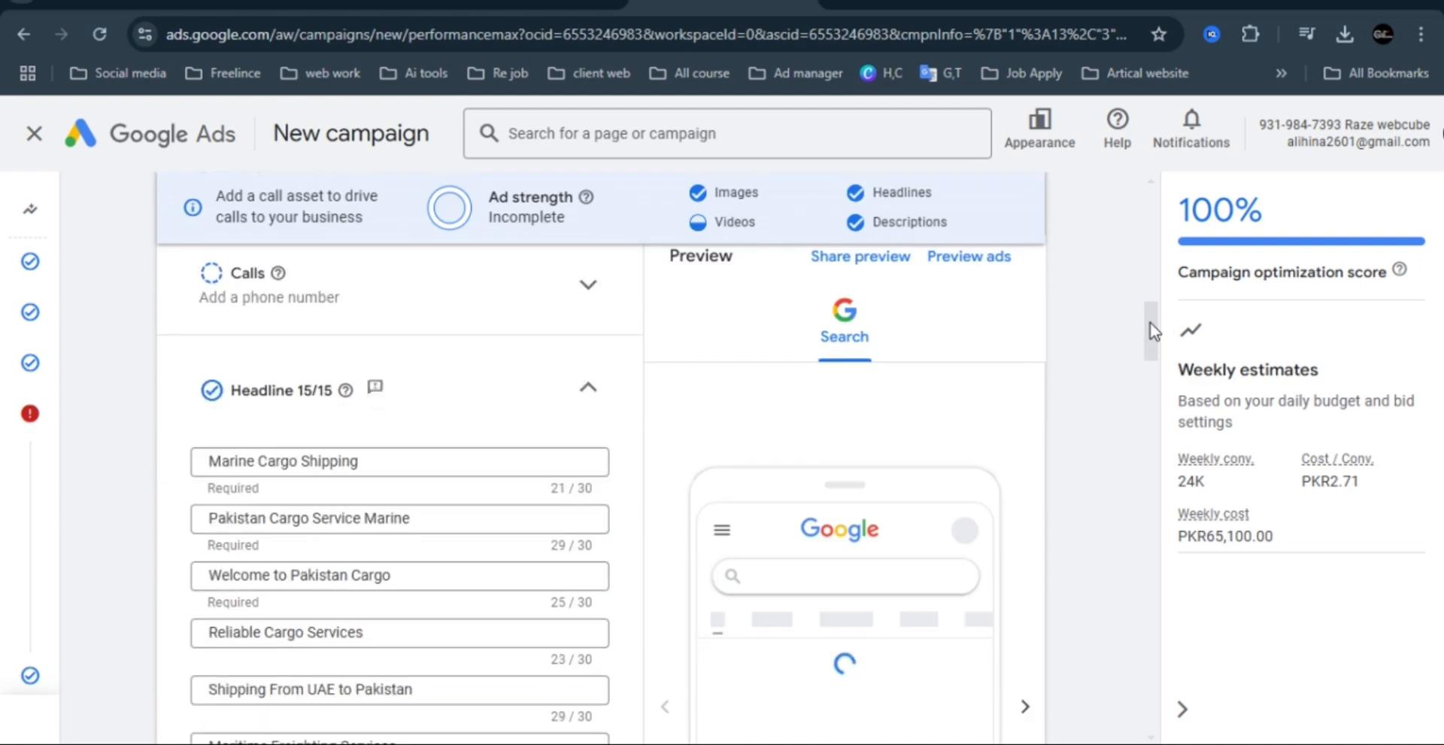
left_click_drag(1155, 346, 1145, 656)
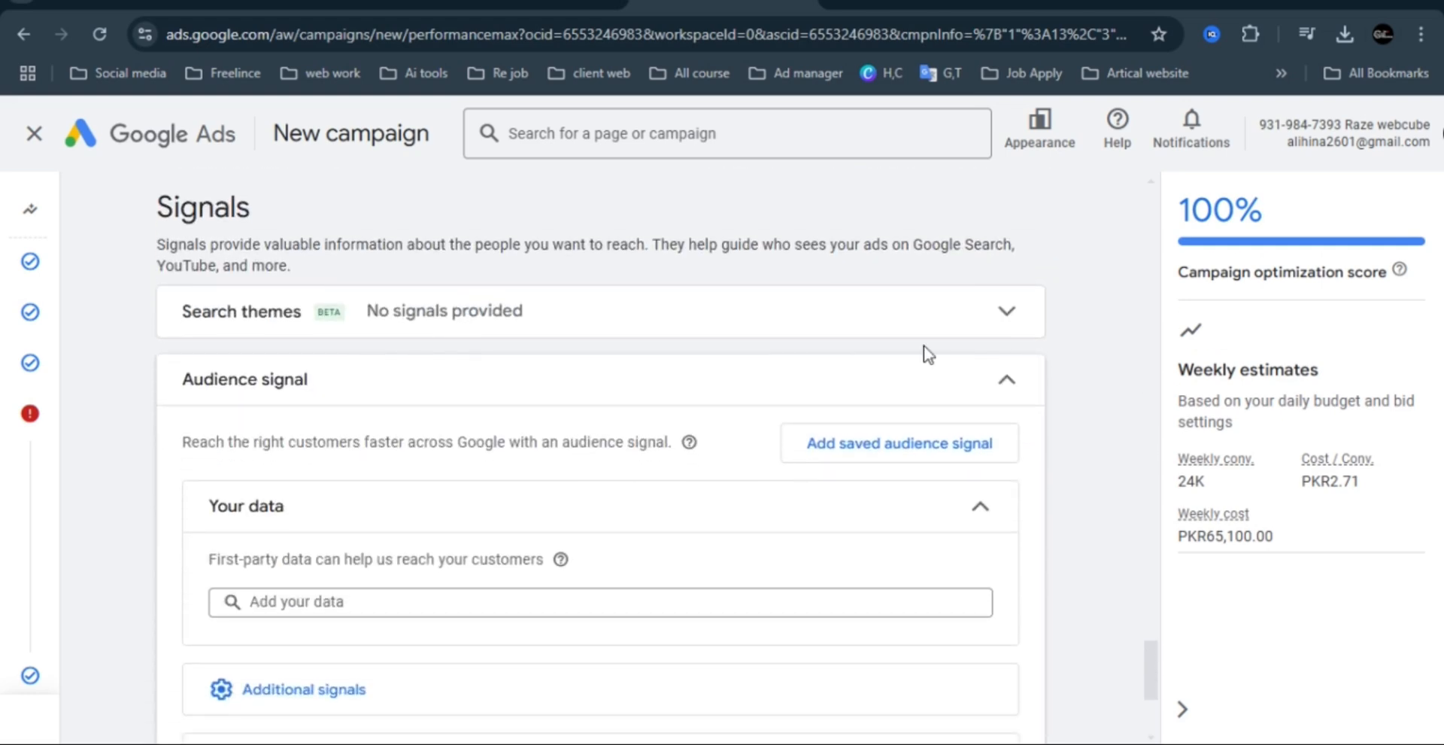
Start a new audience signal from the saved audience selection and look through the Your data segments without adding any.
left_click(981, 450)
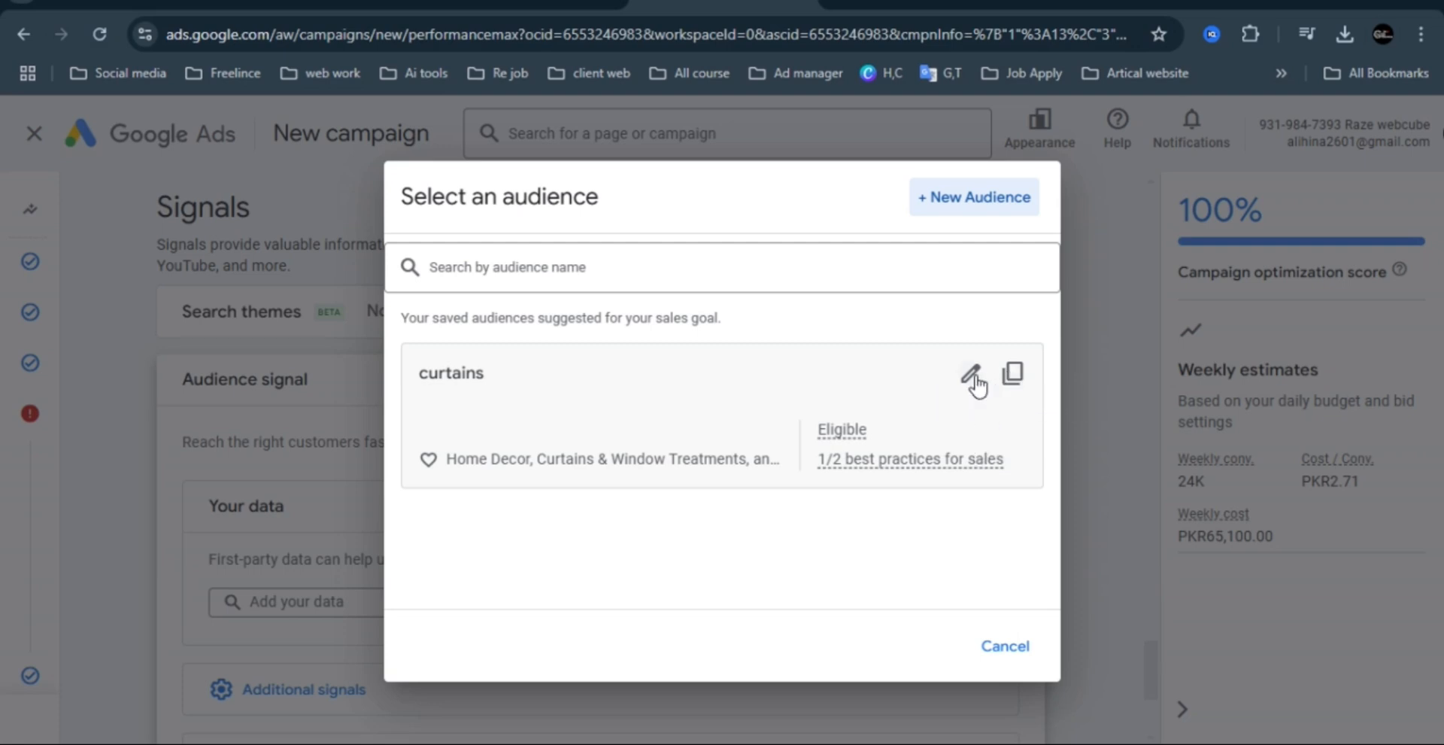
left_click(988, 210)
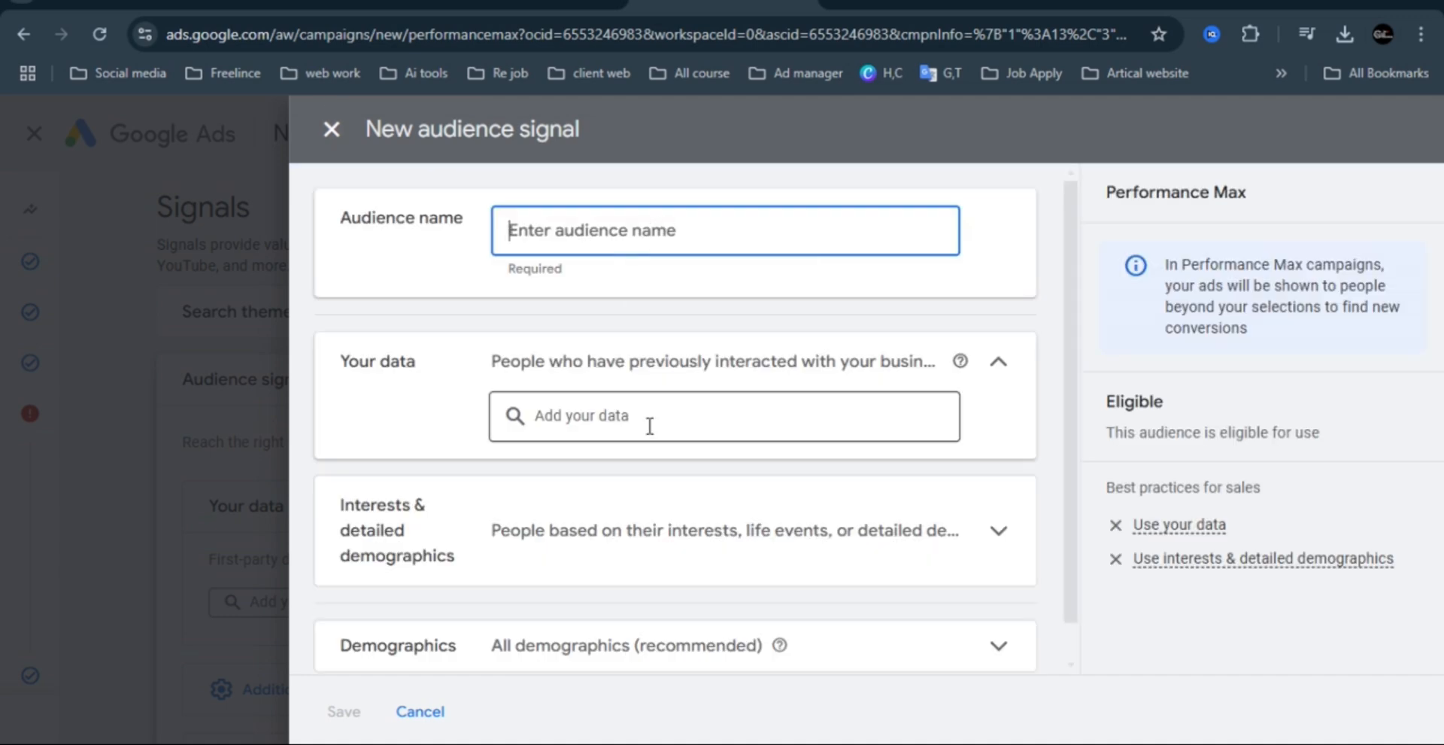
left_click(627, 416)
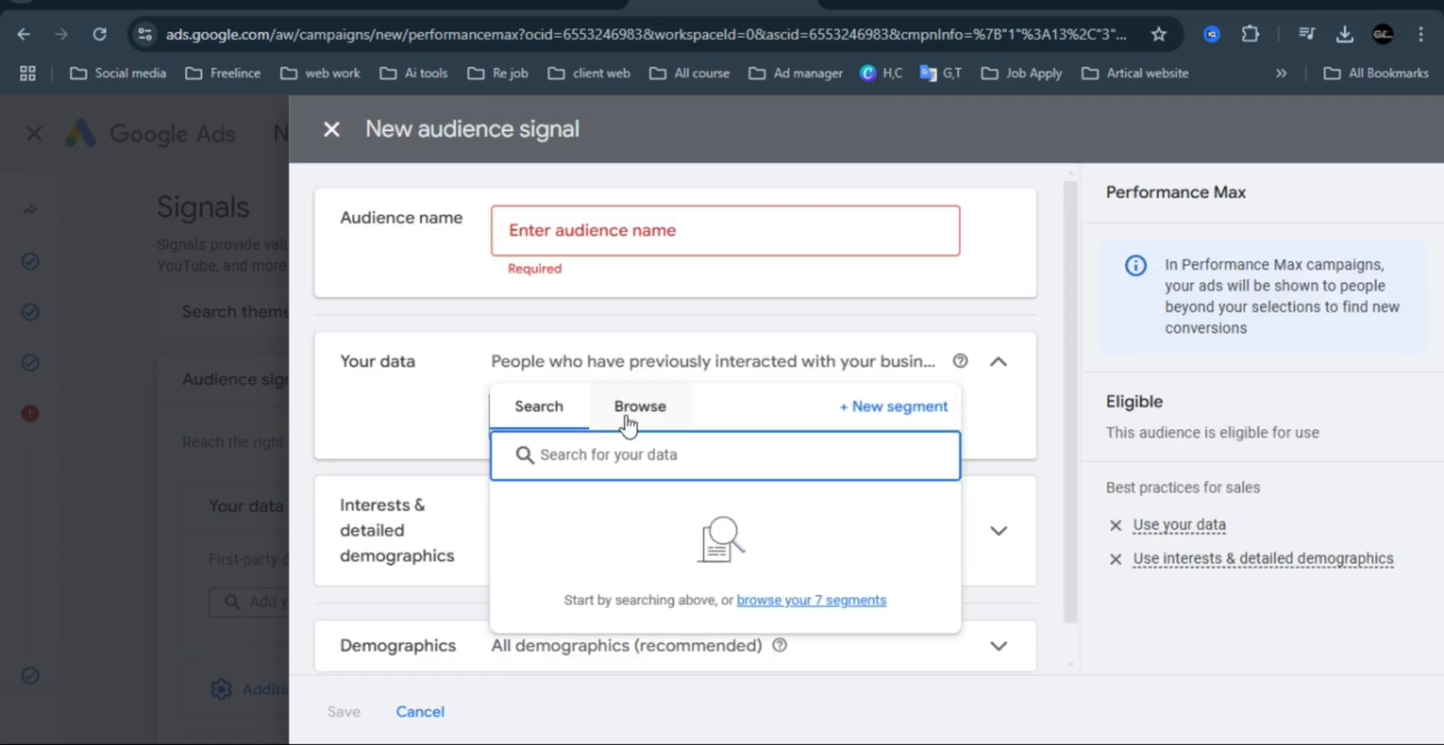
left_click(633, 414)
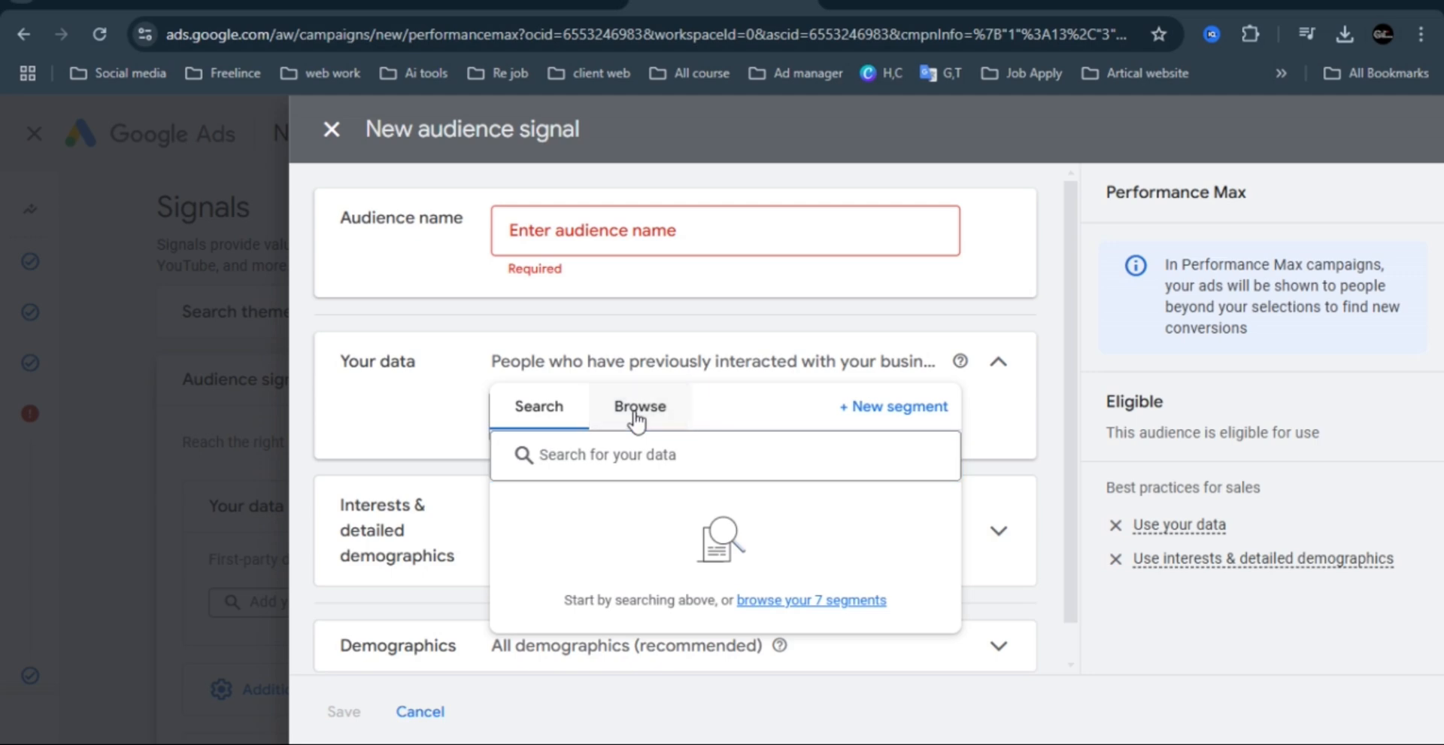
left_click(999, 327)
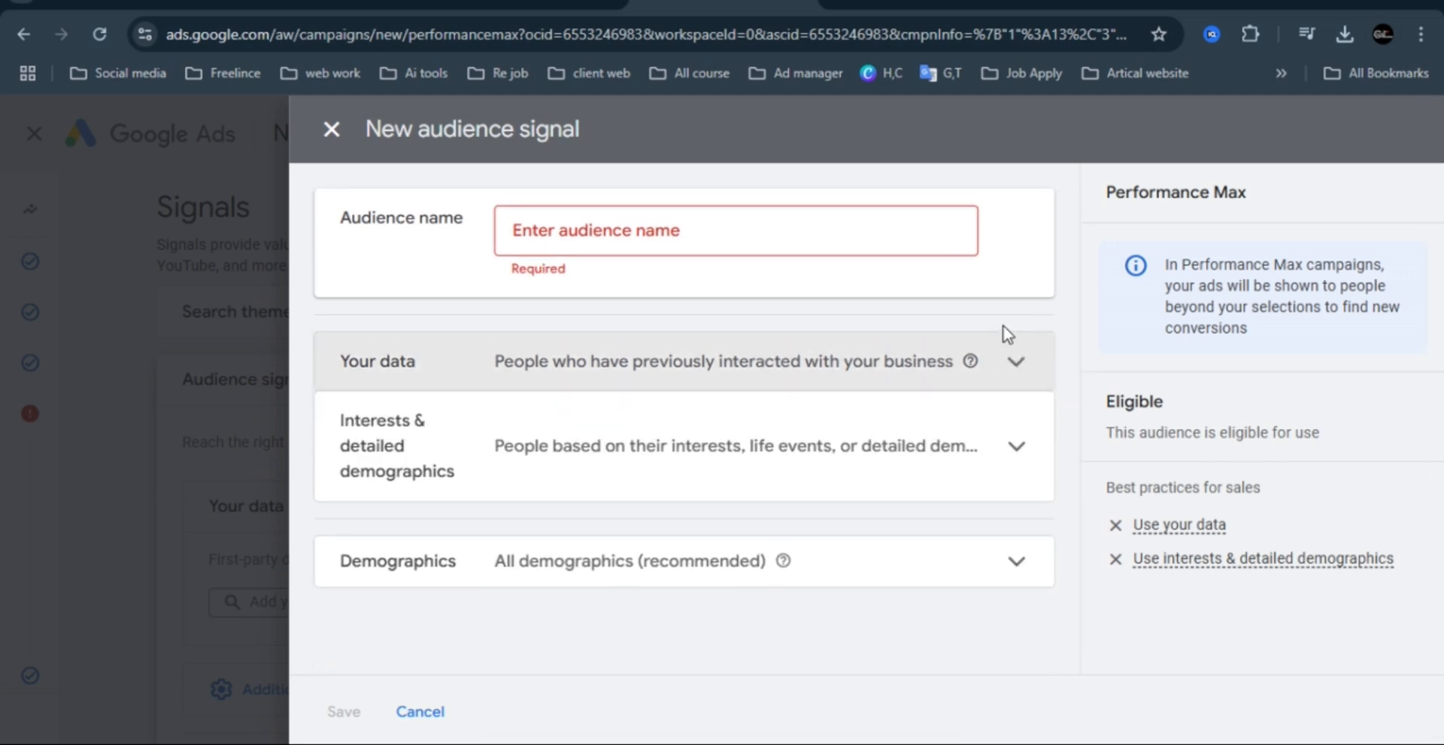
left_click(583, 376)
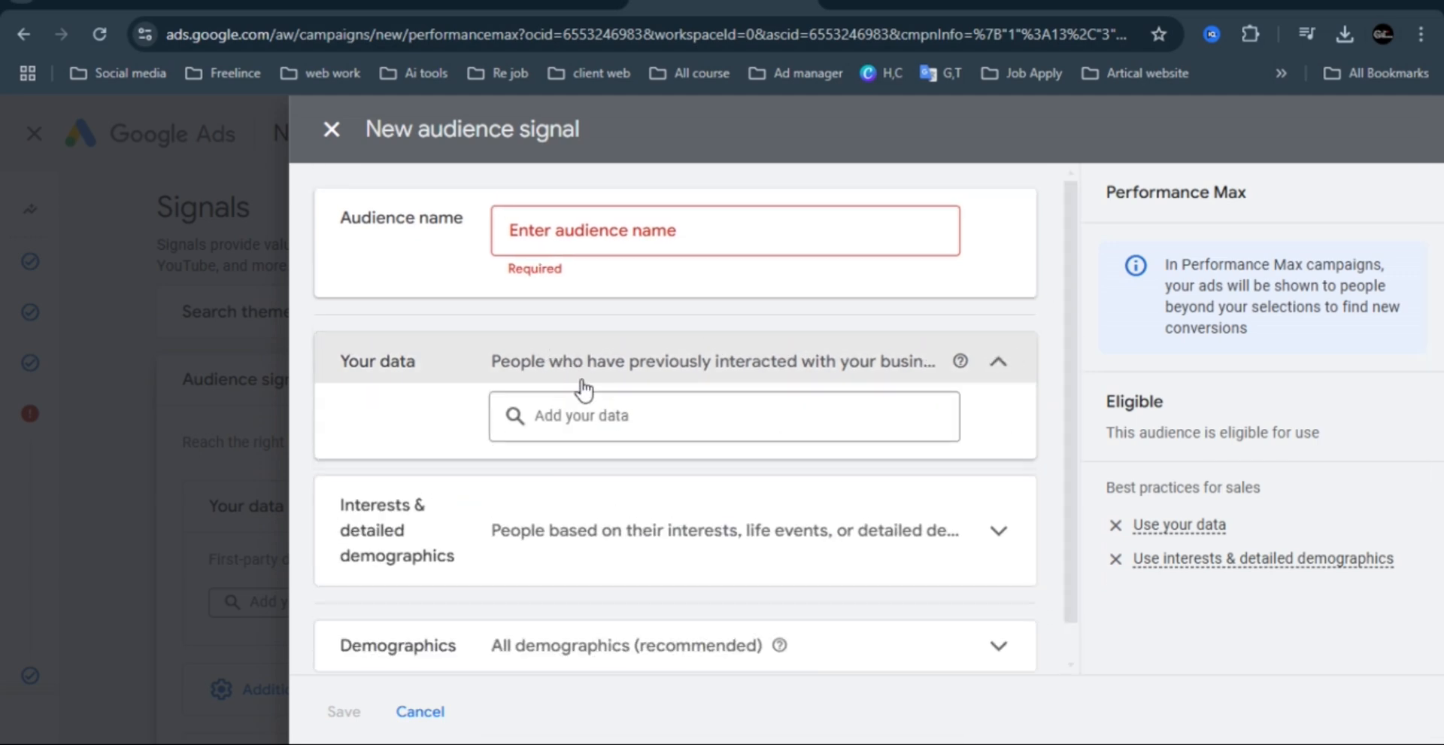
left_click(615, 415)
left_click(653, 410)
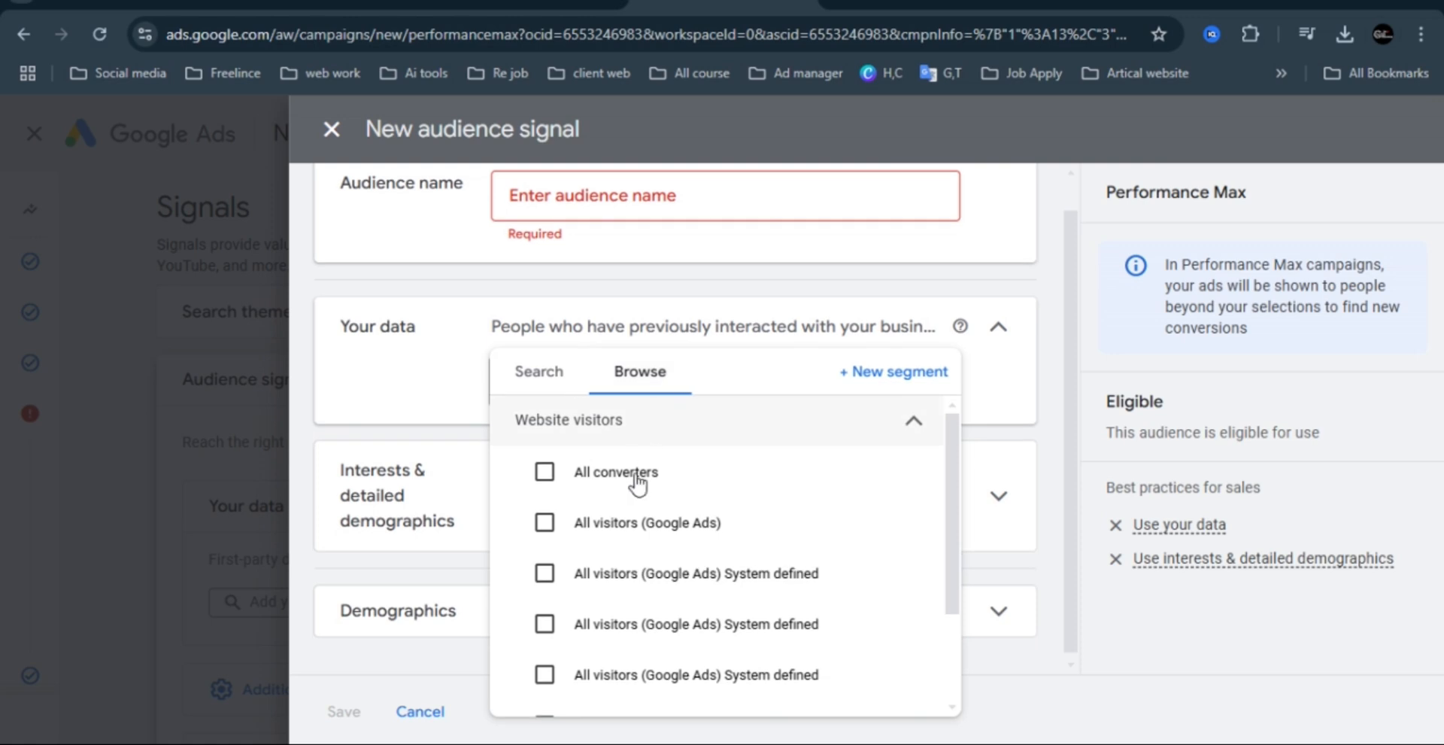
left_click(564, 372)
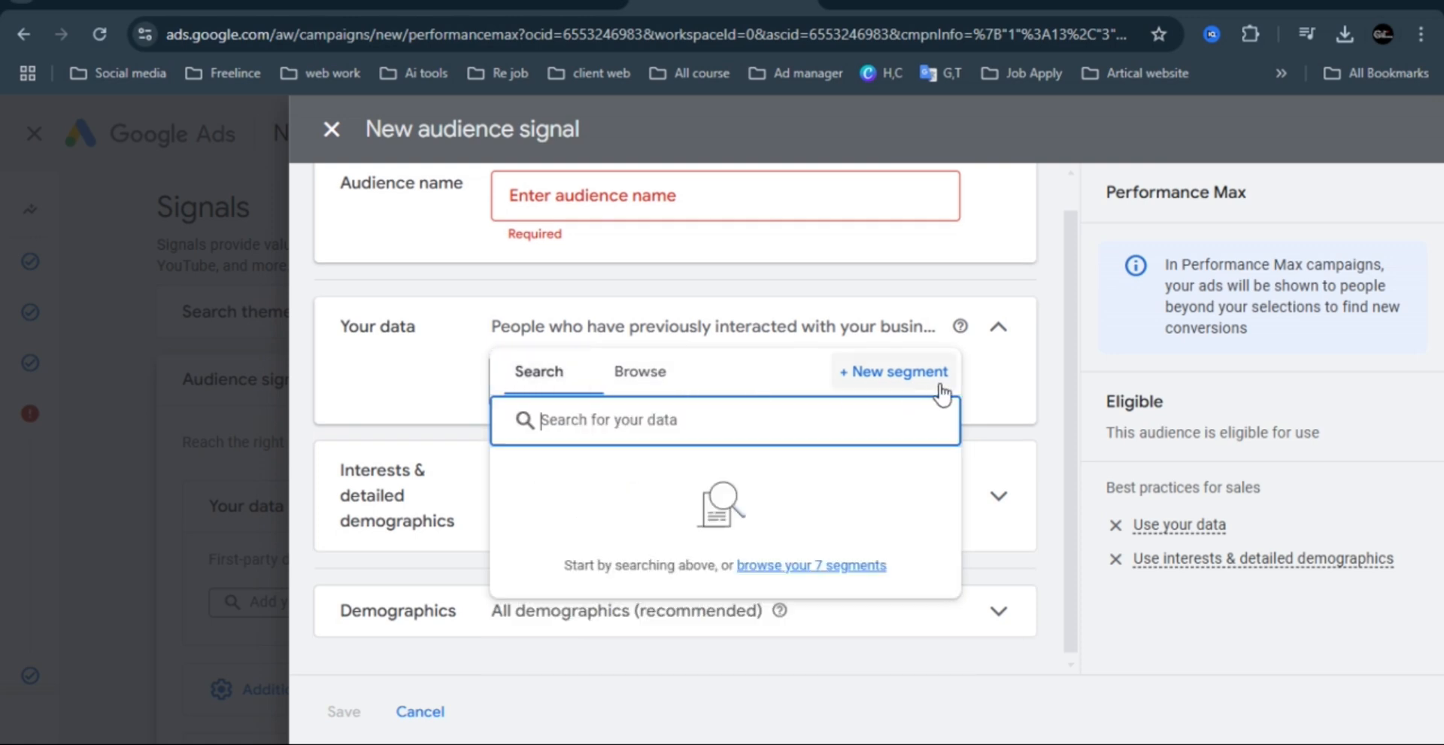
left_click(999, 327)
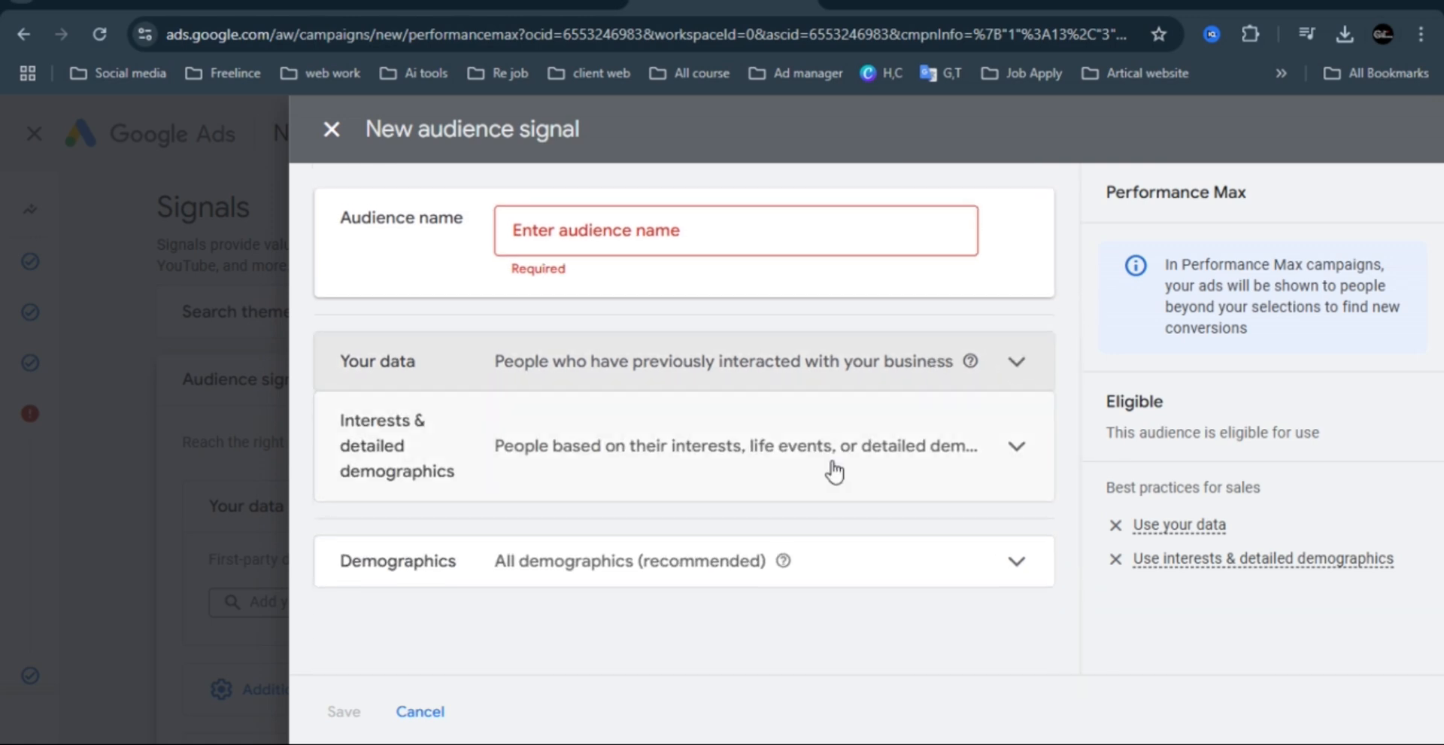
Add Home Decor, Overseas Shipping Services, Cargo Shipping Services in Dubai, domestic and international shipping services, and Freight Services as interest segments.
left_click(677, 452)
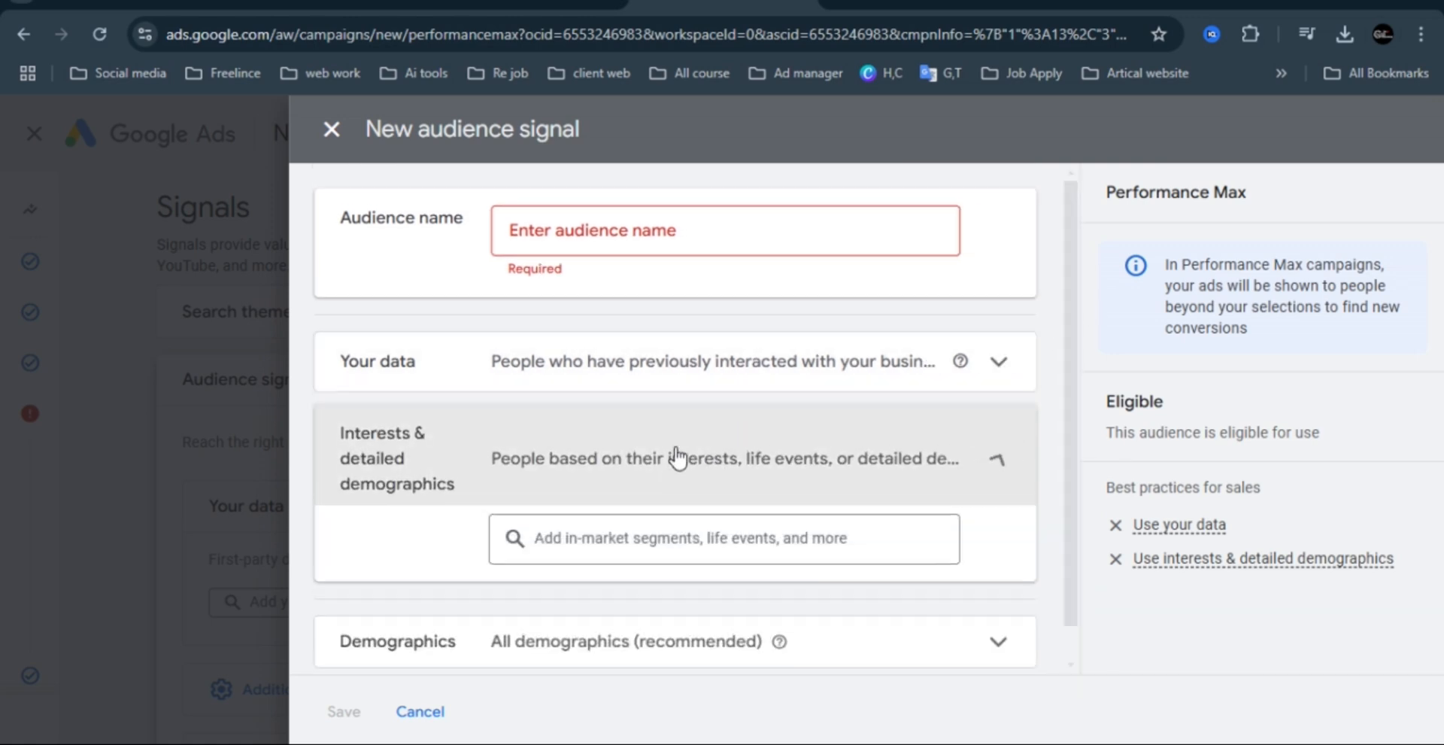
left_click(657, 549)
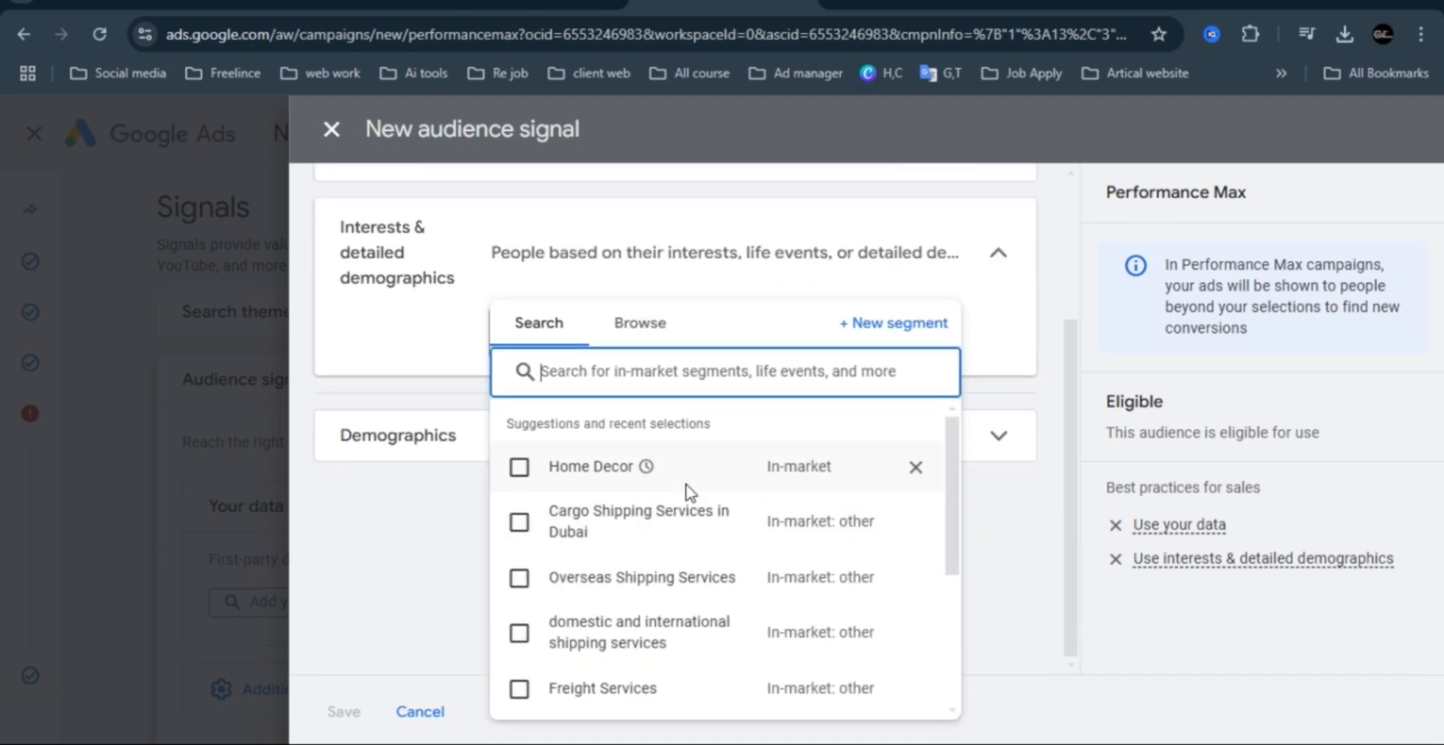
left_click(516, 468)
left_click(521, 576)
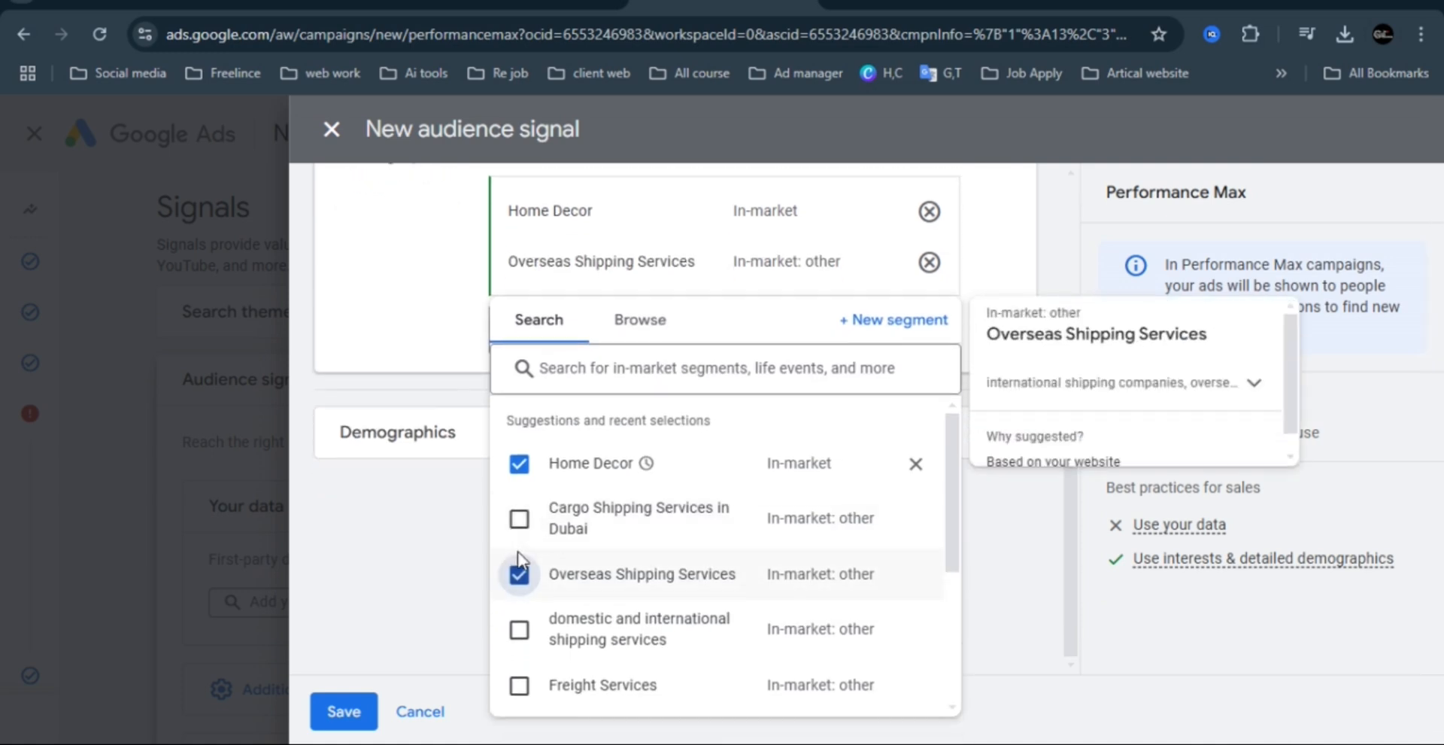
left_click(519, 517)
left_click(517, 631)
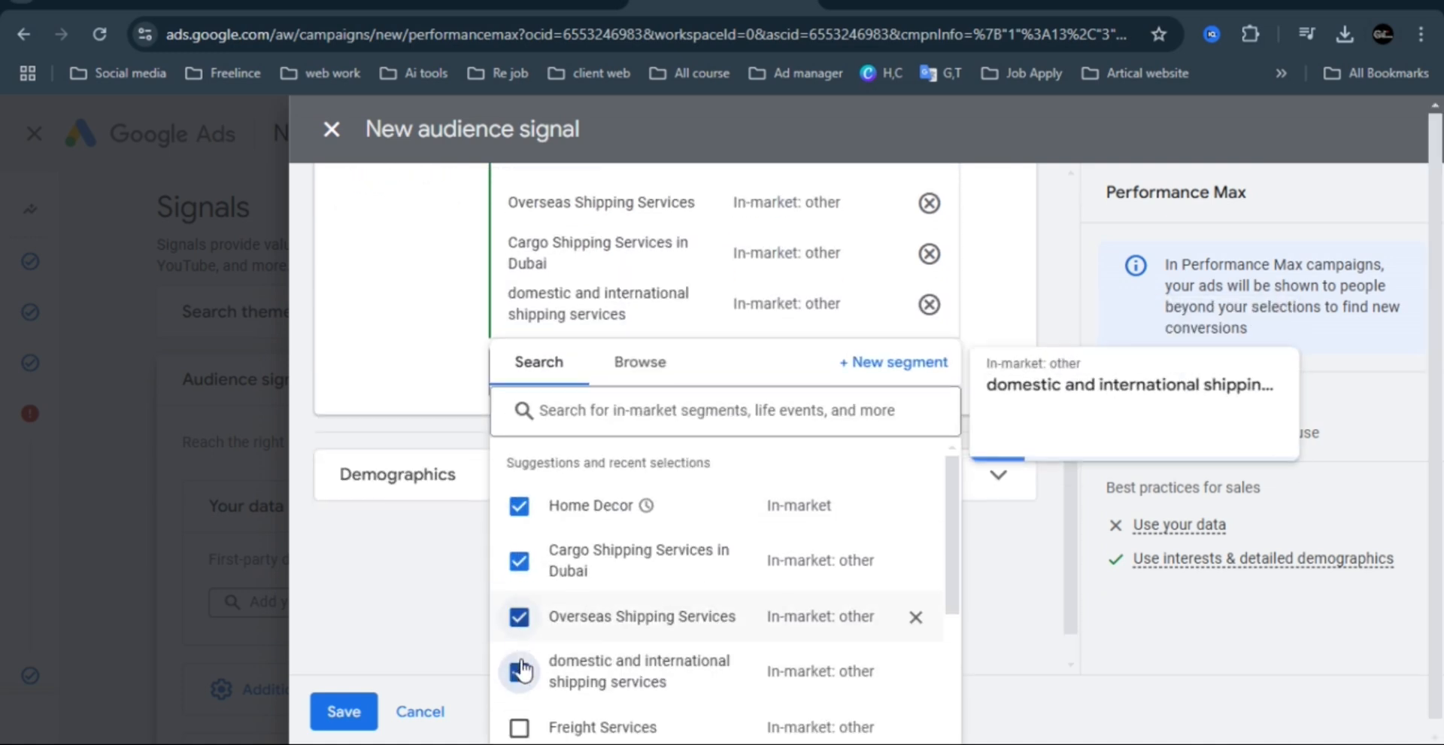
left_click(517, 685)
scroll(521, 696, "down", 1)
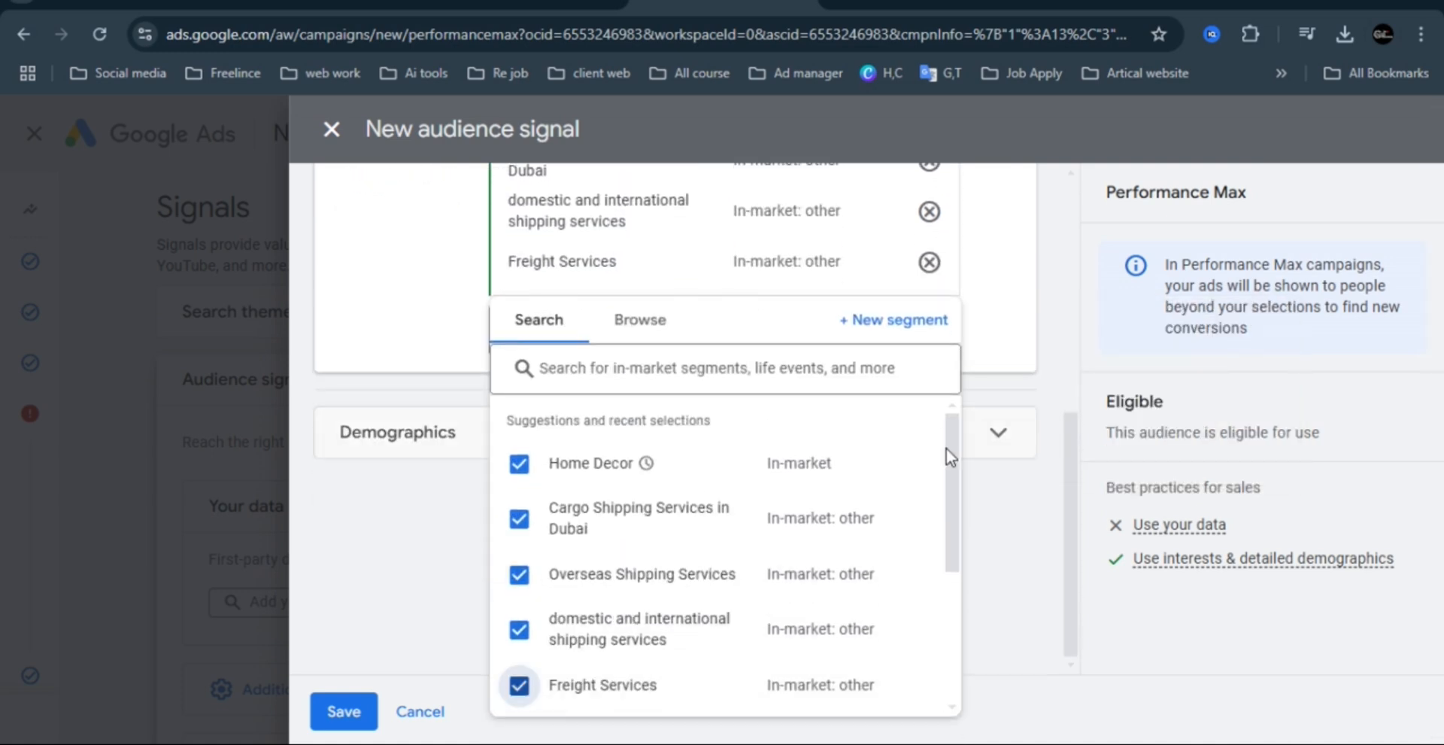
scroll(953, 448, "down", 3)
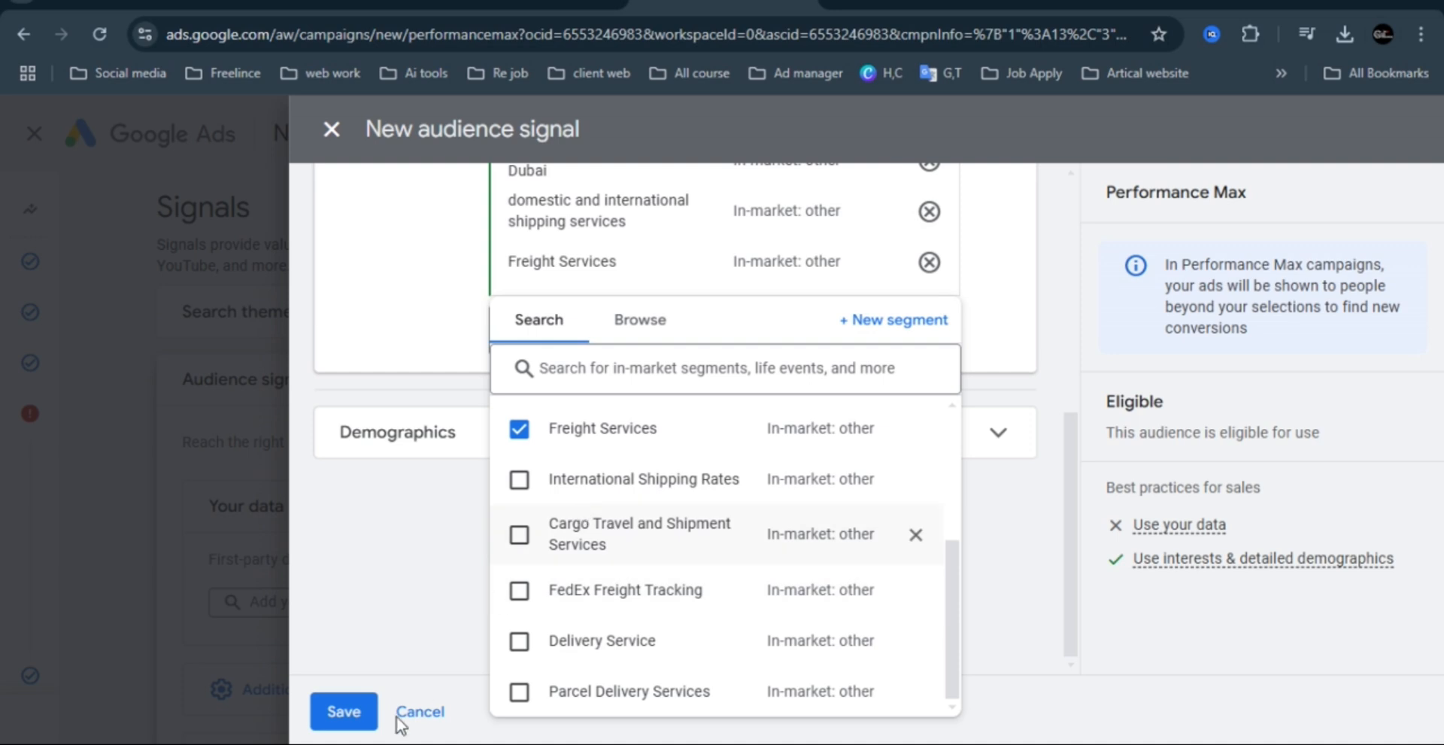
Name the audience signal pakistan, save it, and continue to the Budget step.
left_click(342, 713)
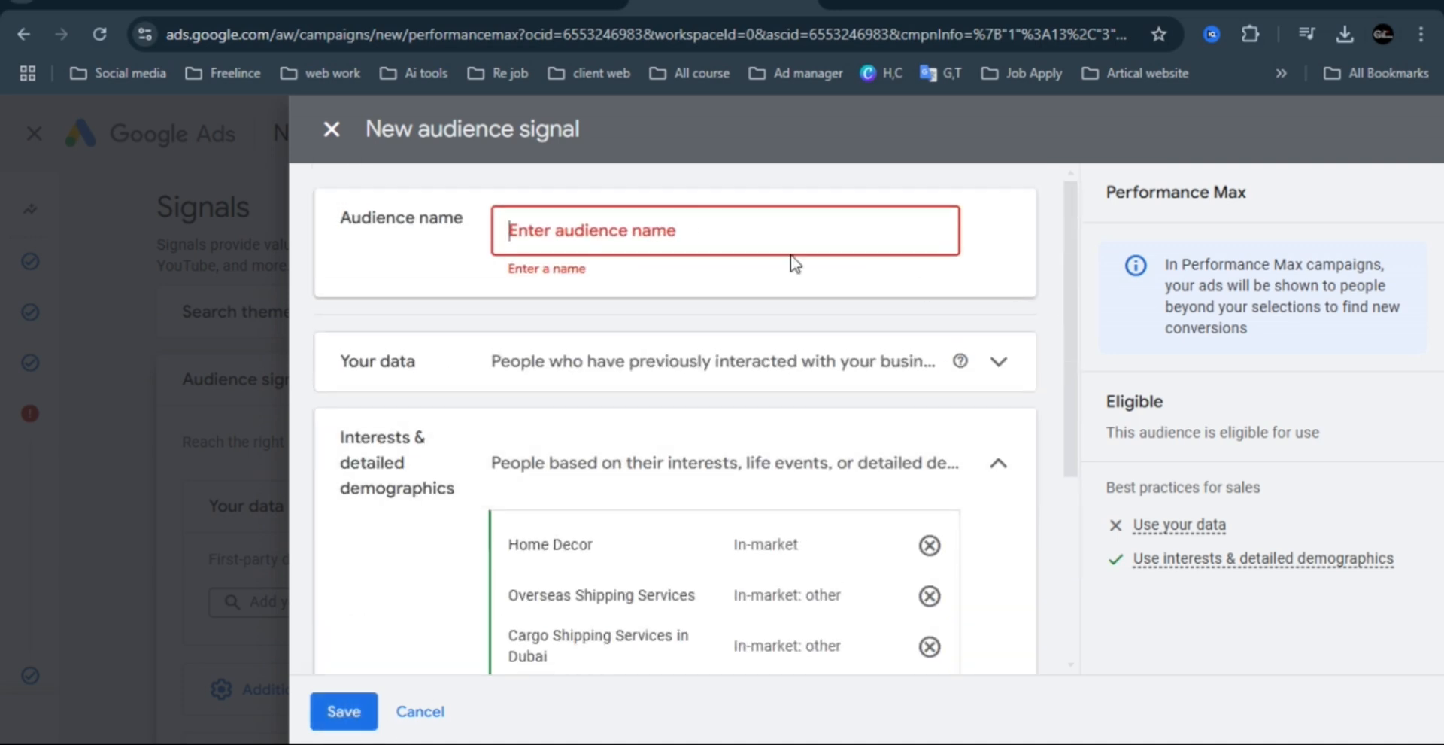
type("a")
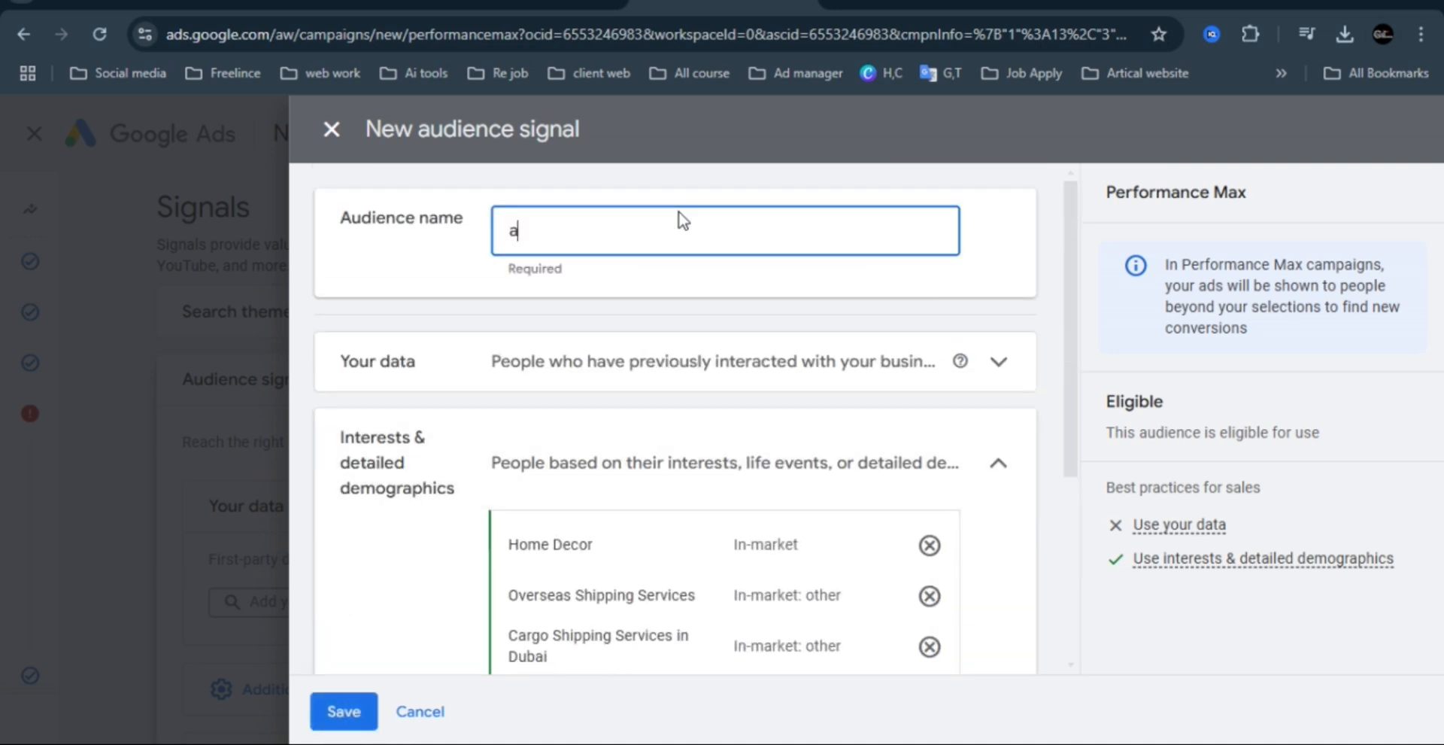
key("BackSpace")
type("pakistan")
scroll(1054, 471, "down", 4)
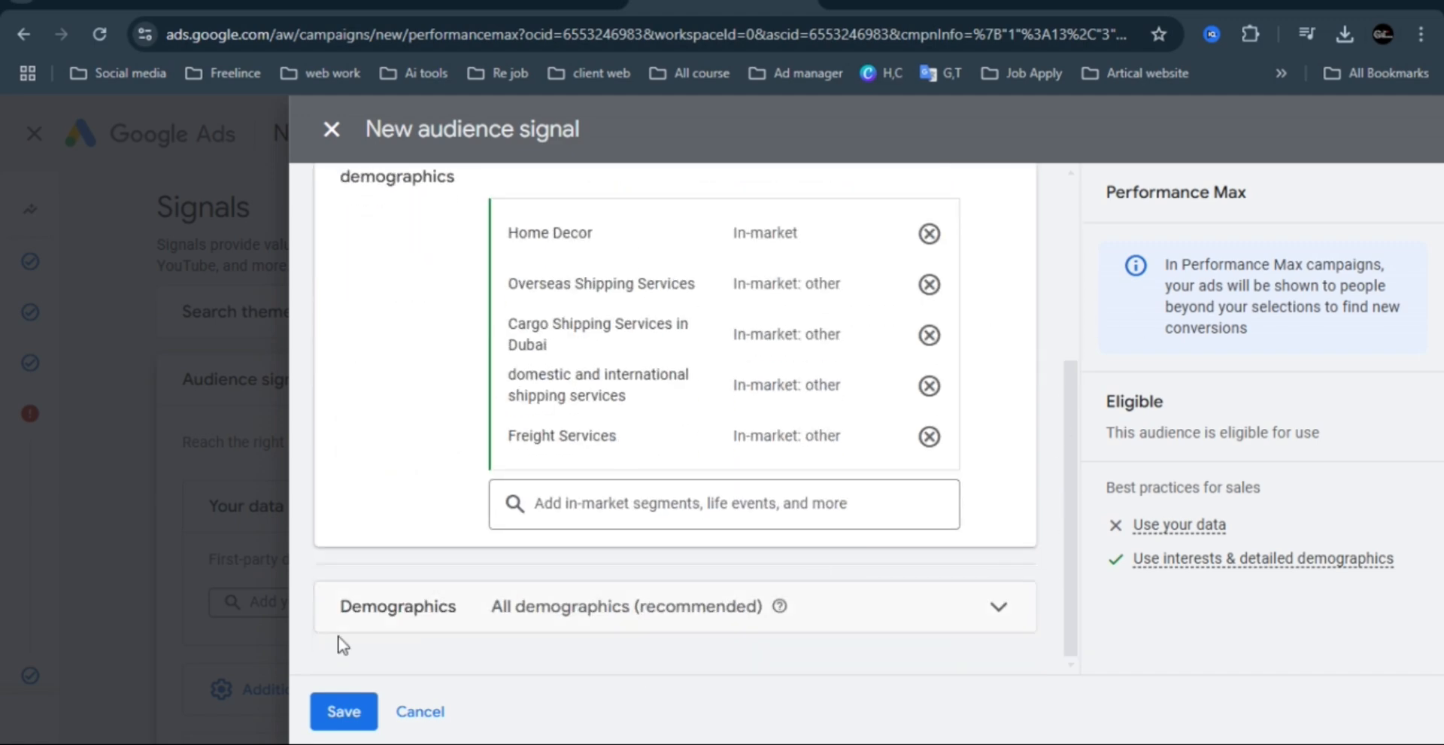
left_click(346, 711)
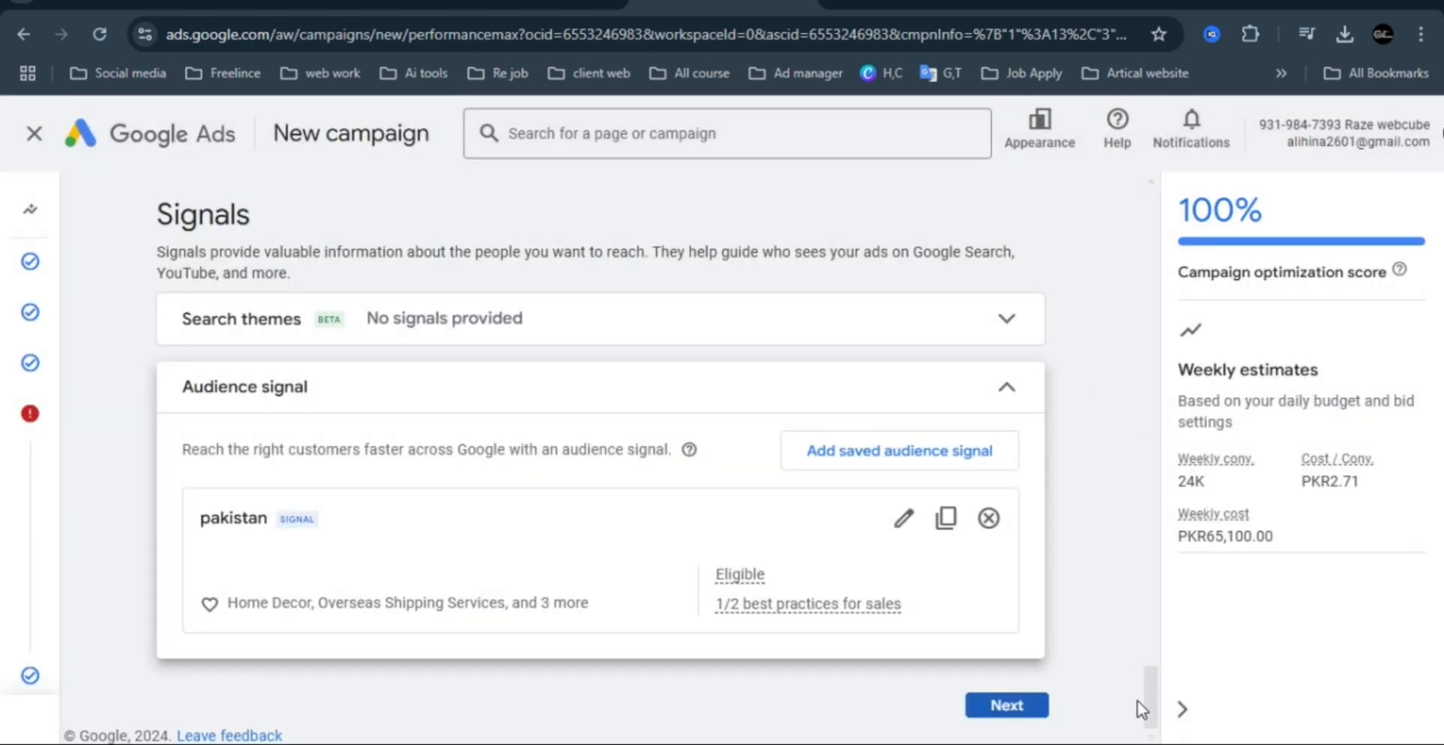
left_click_drag(1150, 683, 1151, 713)
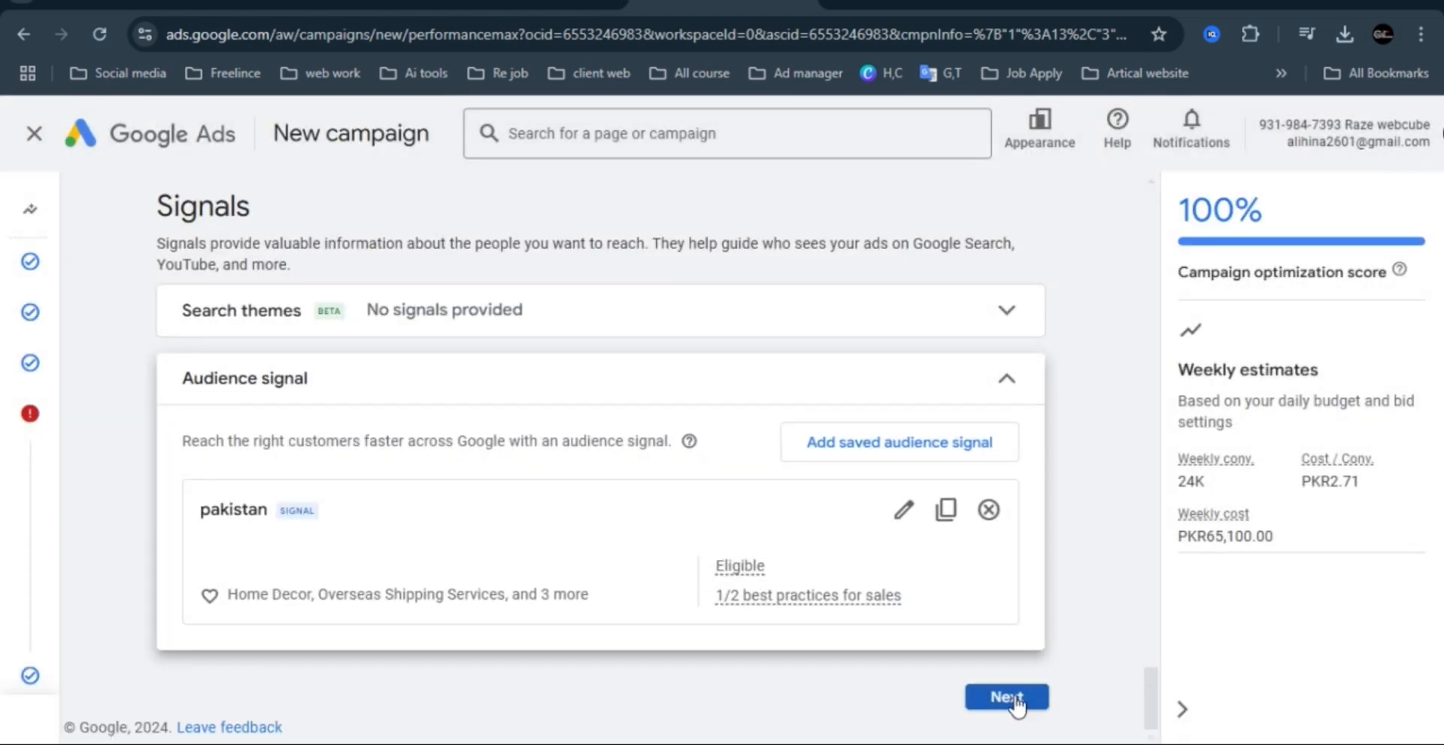
left_click(1008, 697)
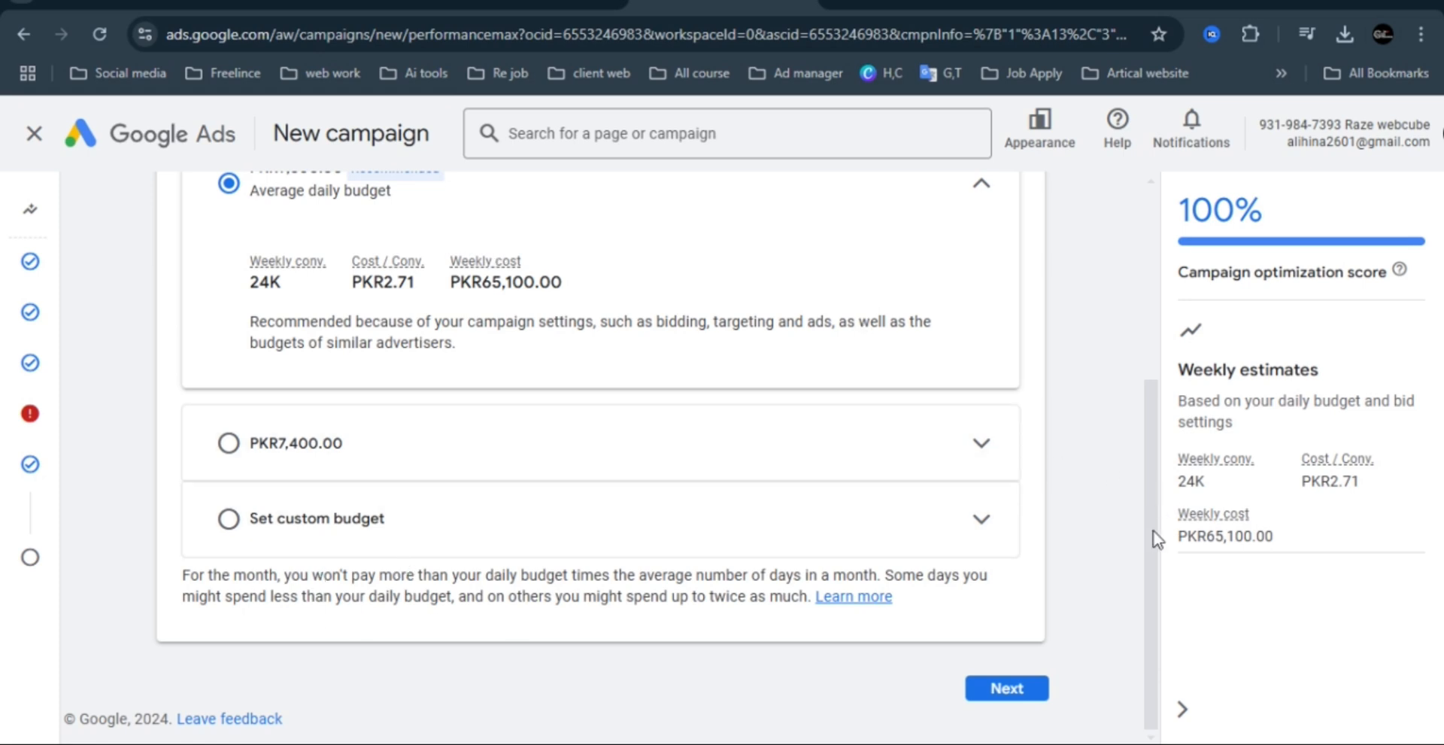
Try a custom average daily budget of PKR3,000.00 and check its weekly estimates.
left_click_drag(1156, 538, 1154, 377)
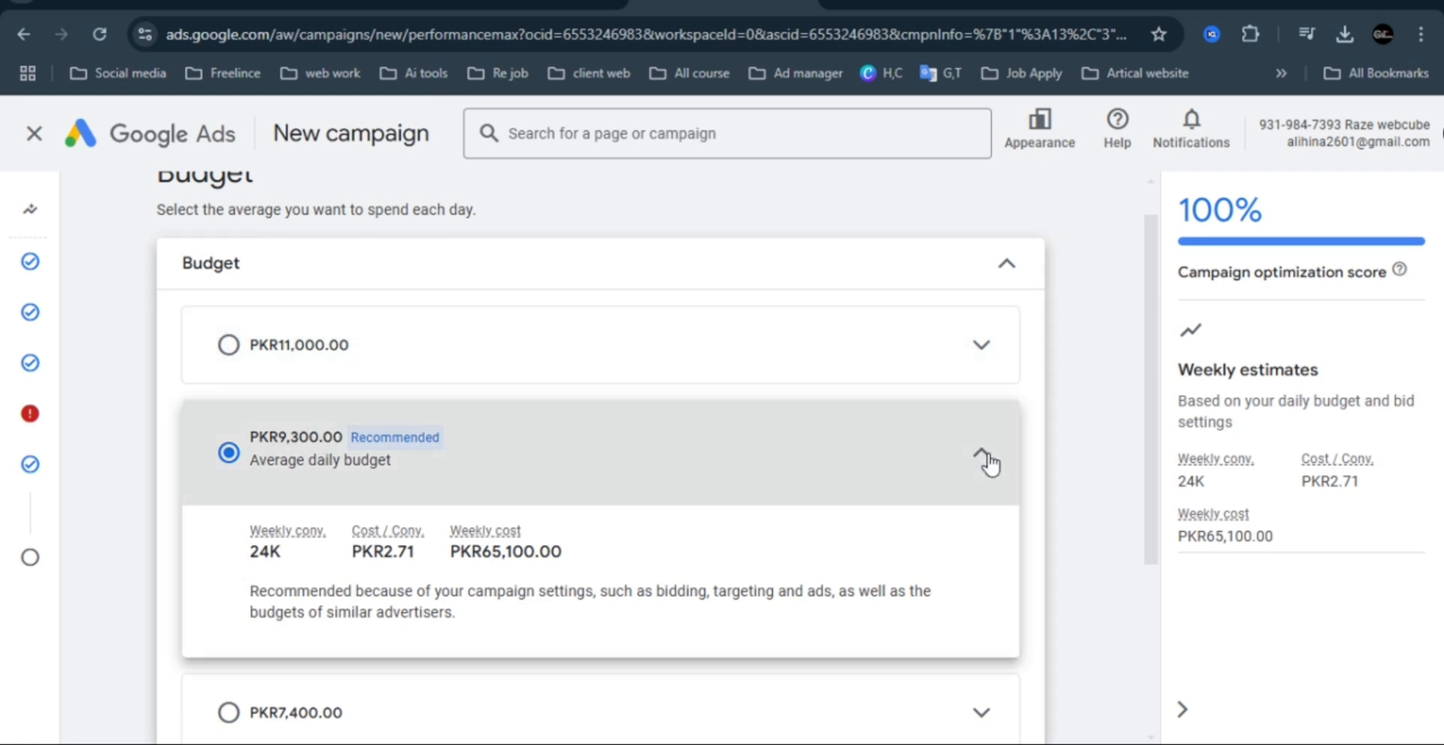
left_click(990, 464)
left_click(237, 613)
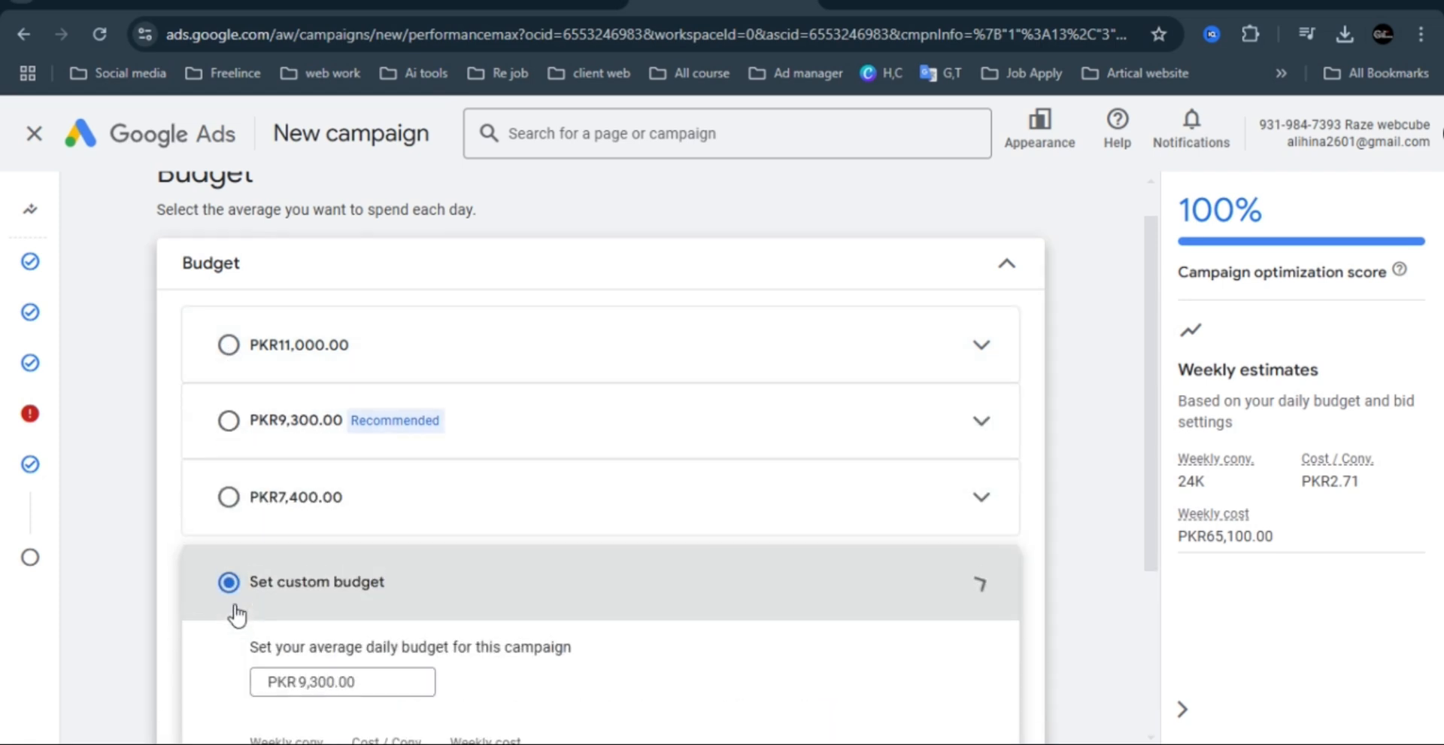
double_click(320, 686)
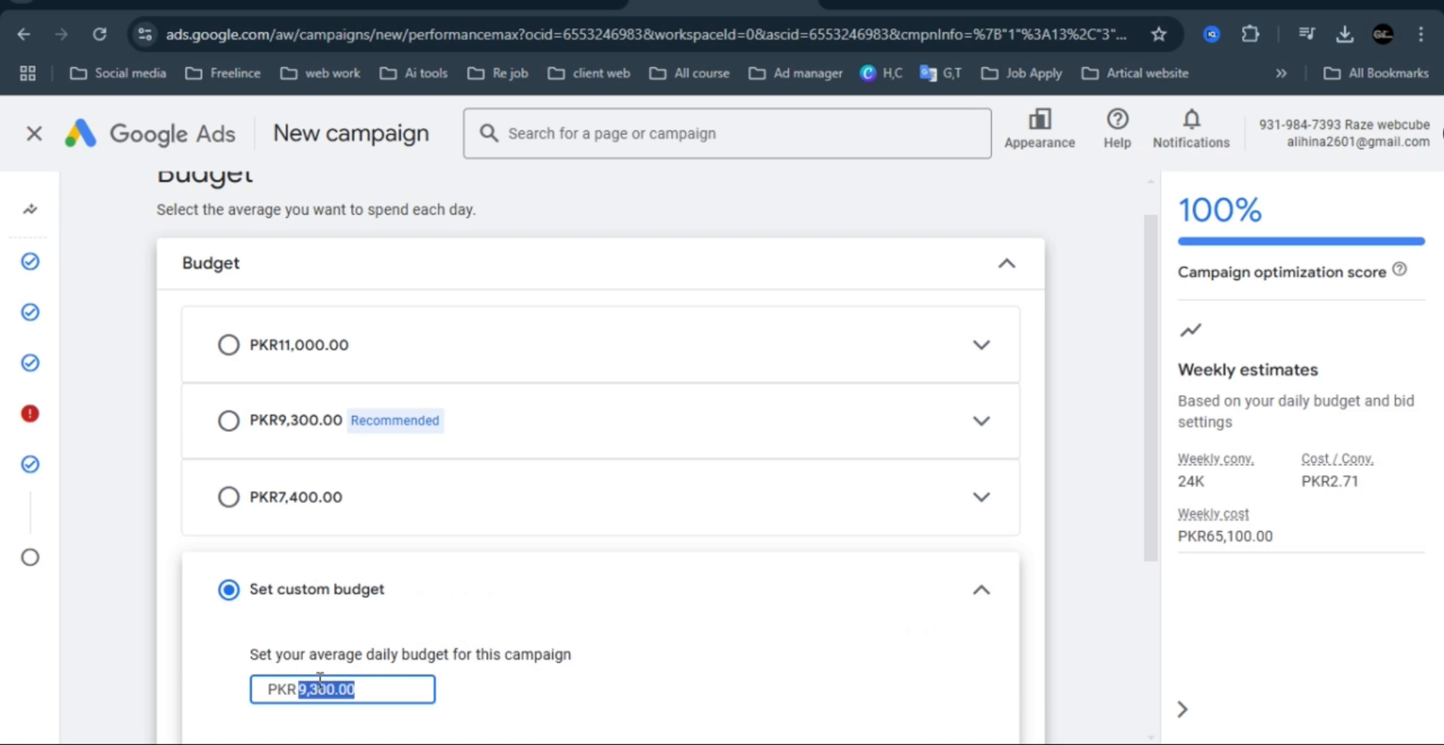
type("30")
left_click(1125, 594)
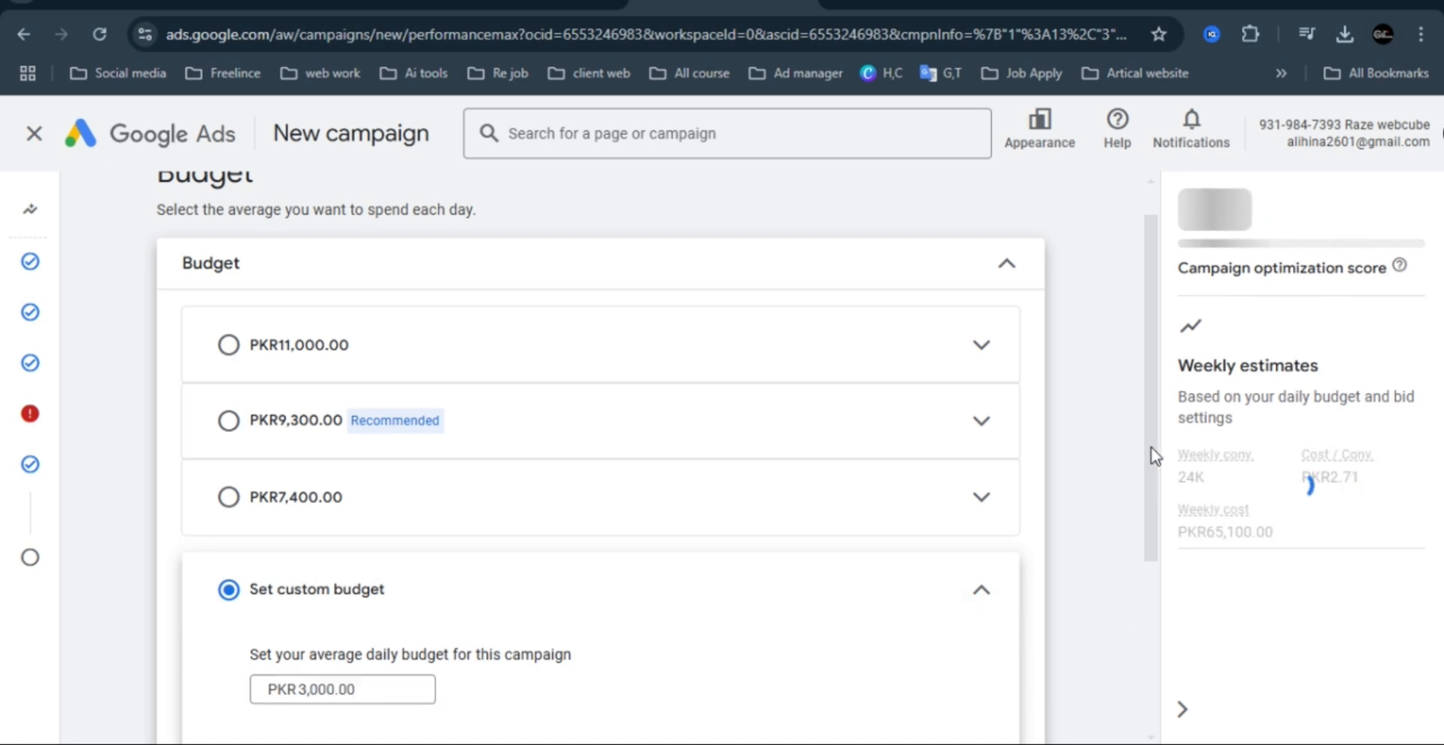
scroll(1148, 423, "down", 2)
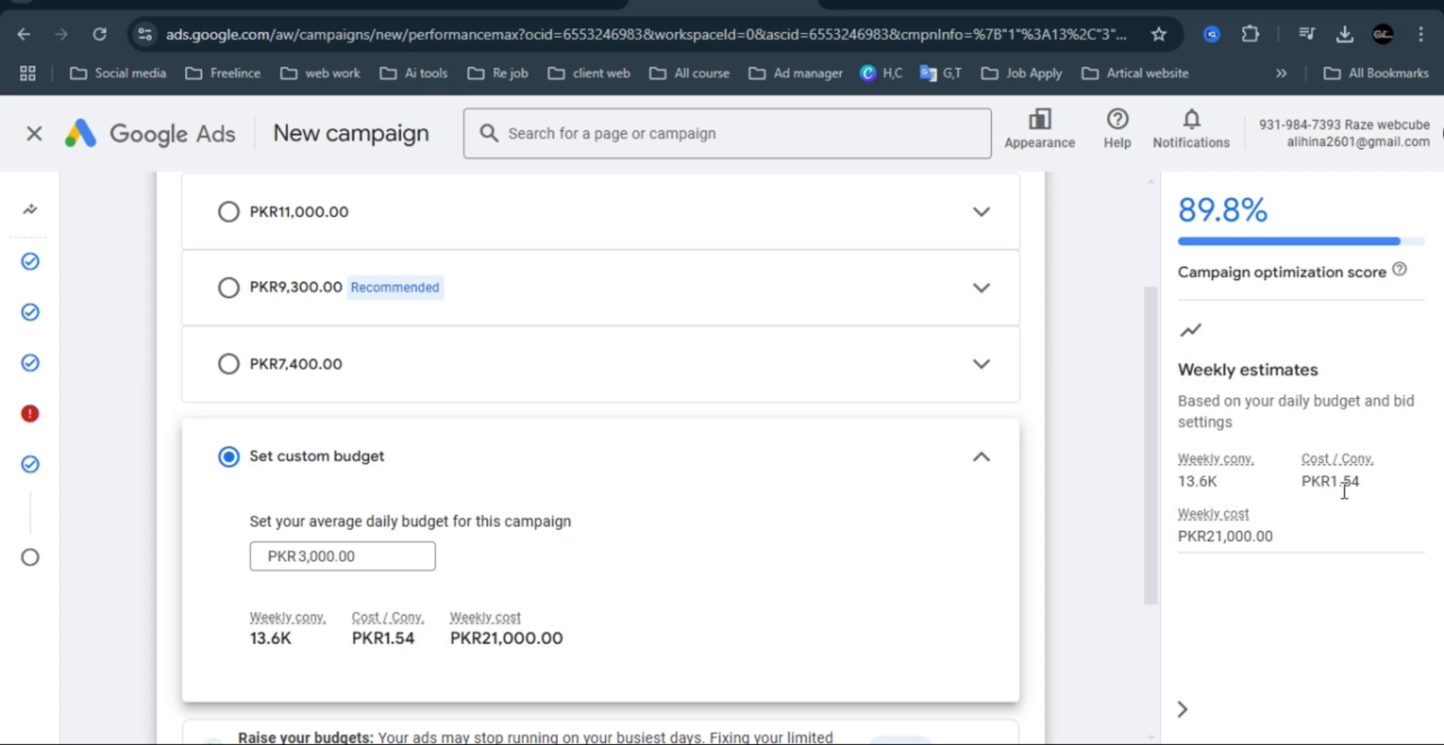
scroll(1151, 361, "down", 2)
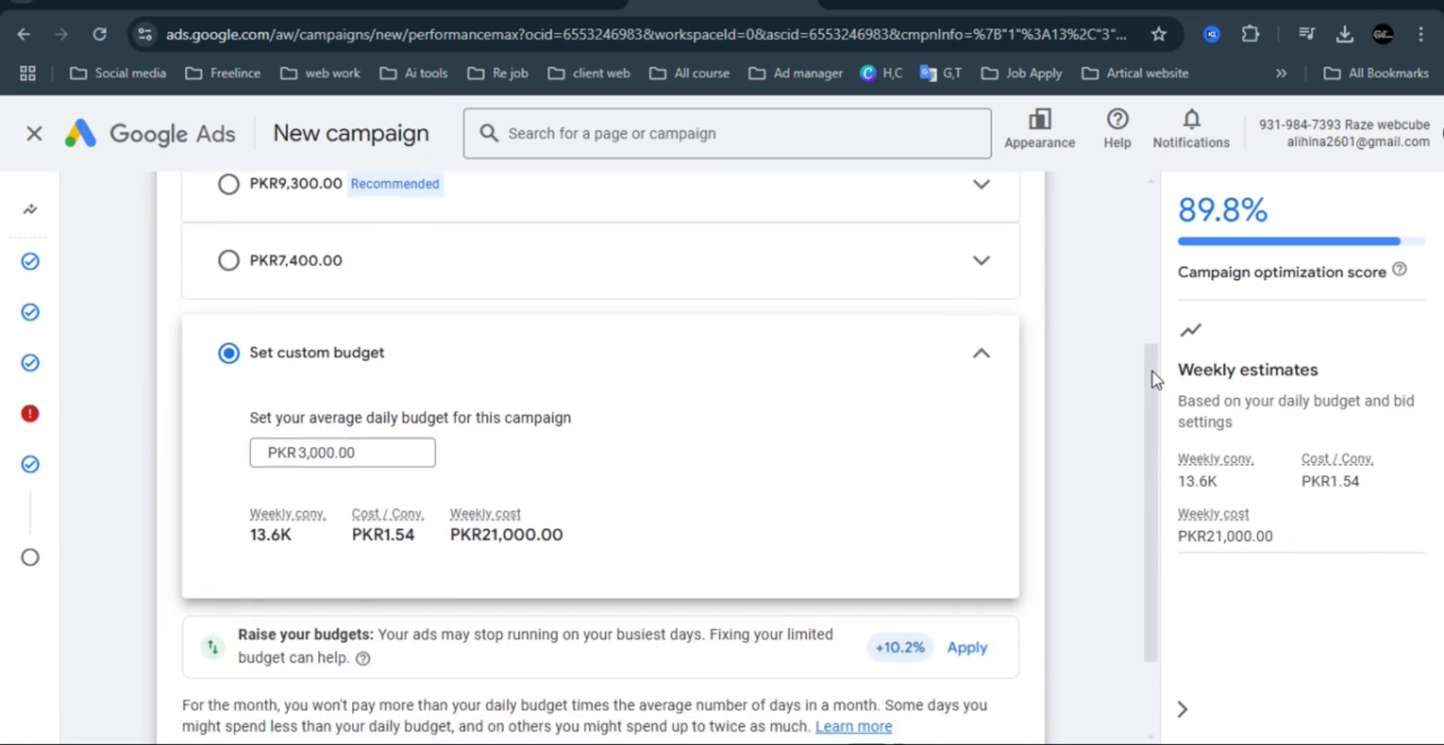
left_click(989, 332)
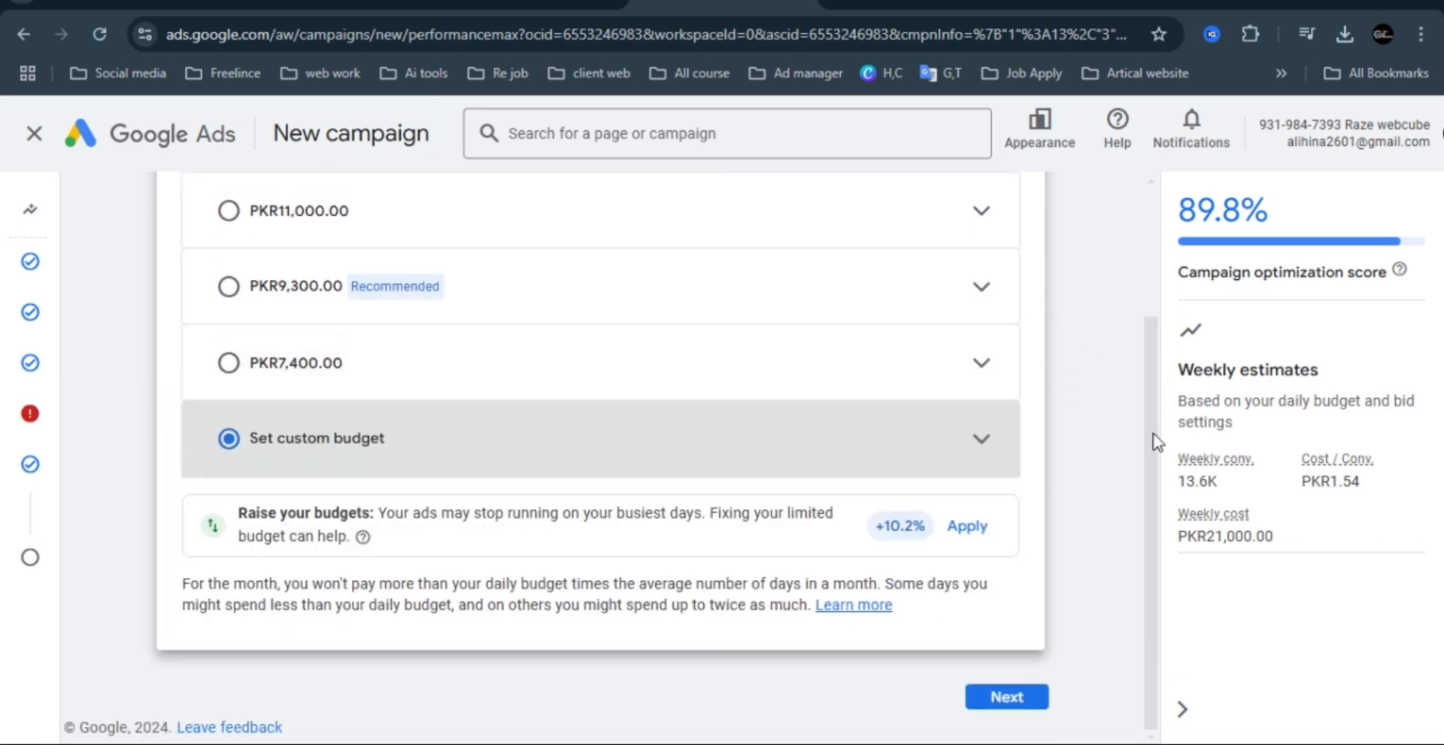
Apply the Raise your budgets recommendation for an average daily budget of PKR9,300.00, and continue to the campaign summary.
left_click(969, 526)
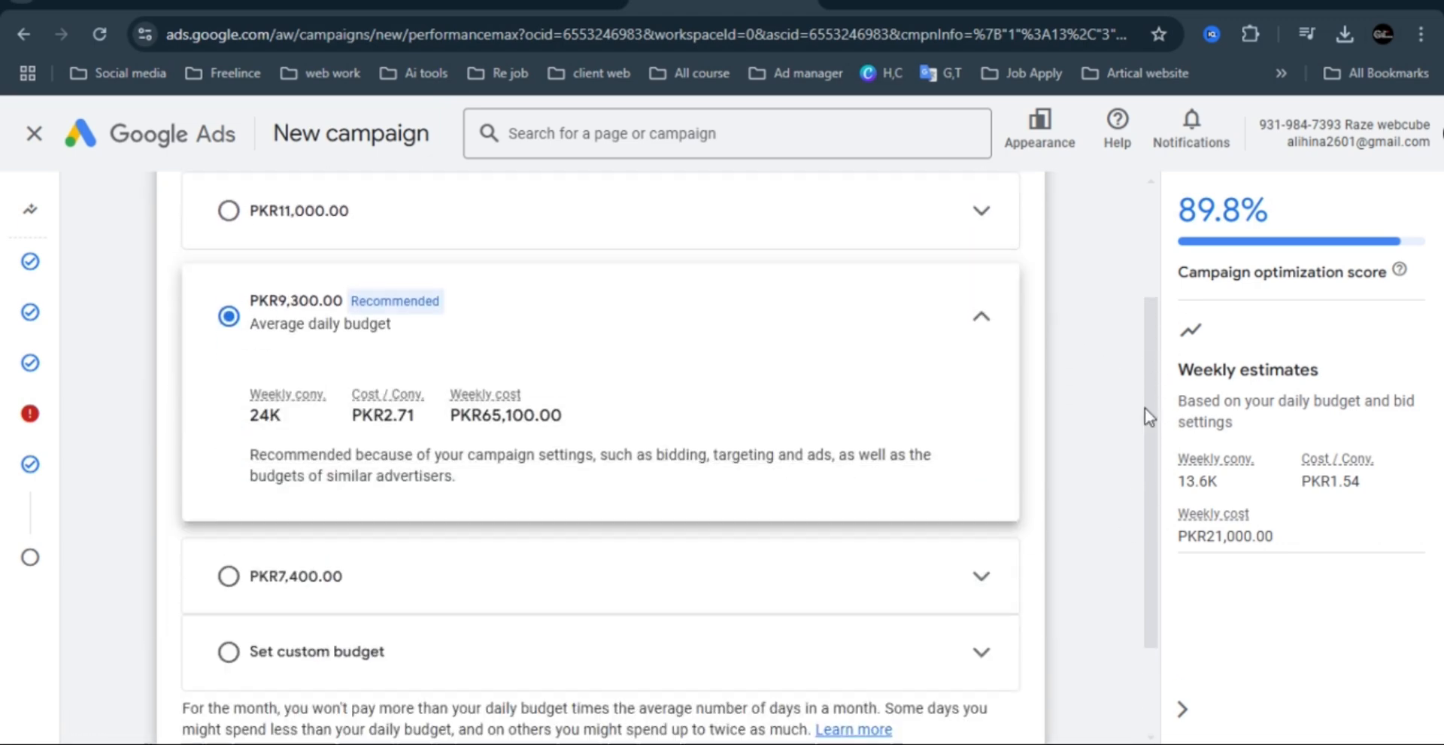
scroll(1158, 451, "down", 2)
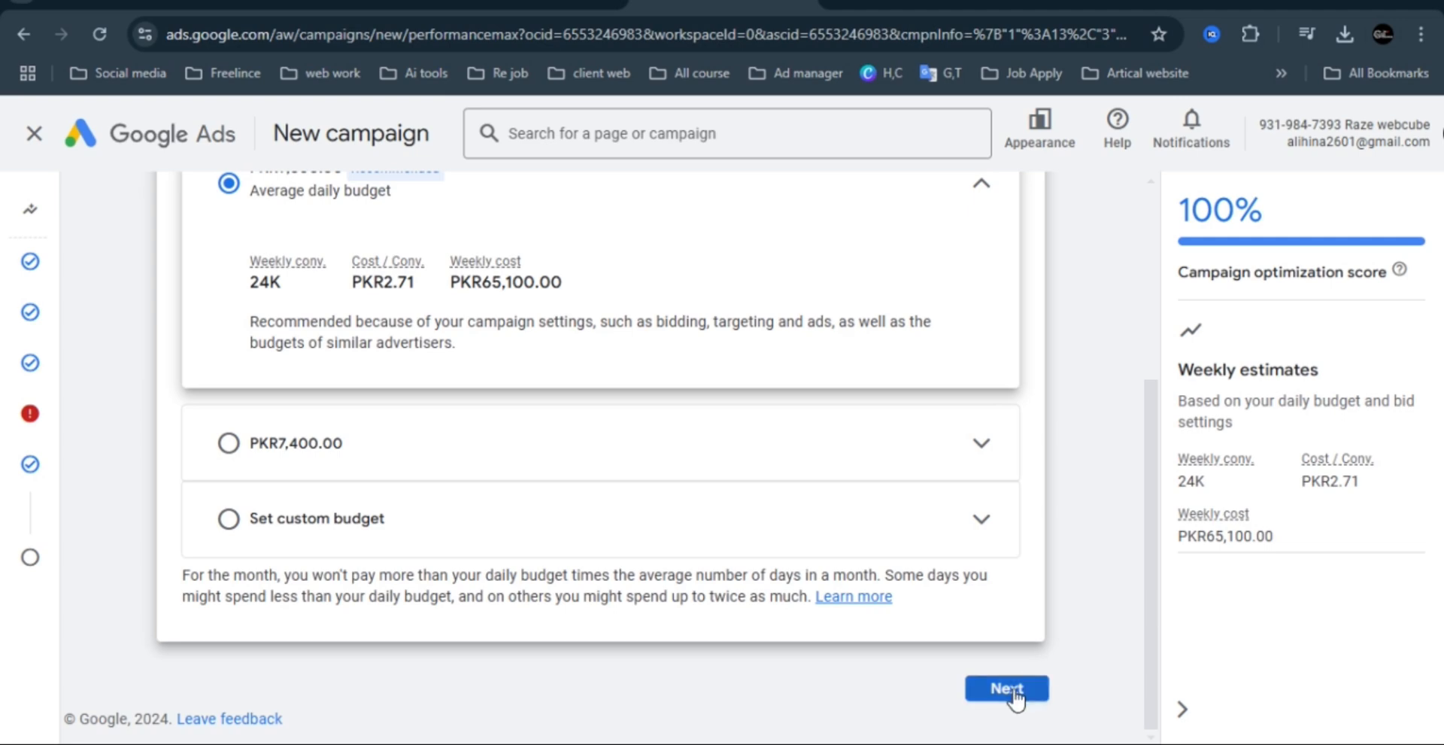
left_click(1008, 688)
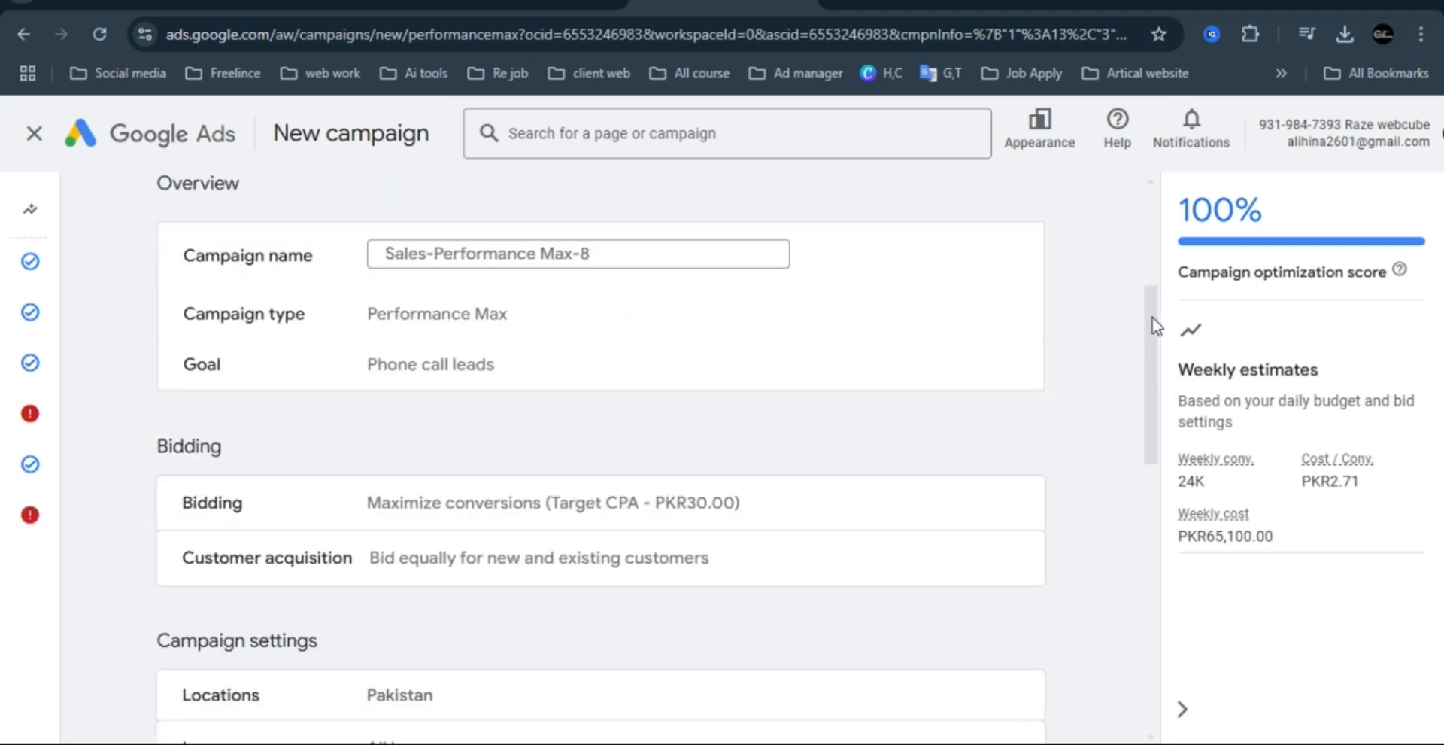
Open the asset group's assets from the campaign summary and expand the additional asset types below the call to action.
left_click_drag(1156, 325, 1164, 567)
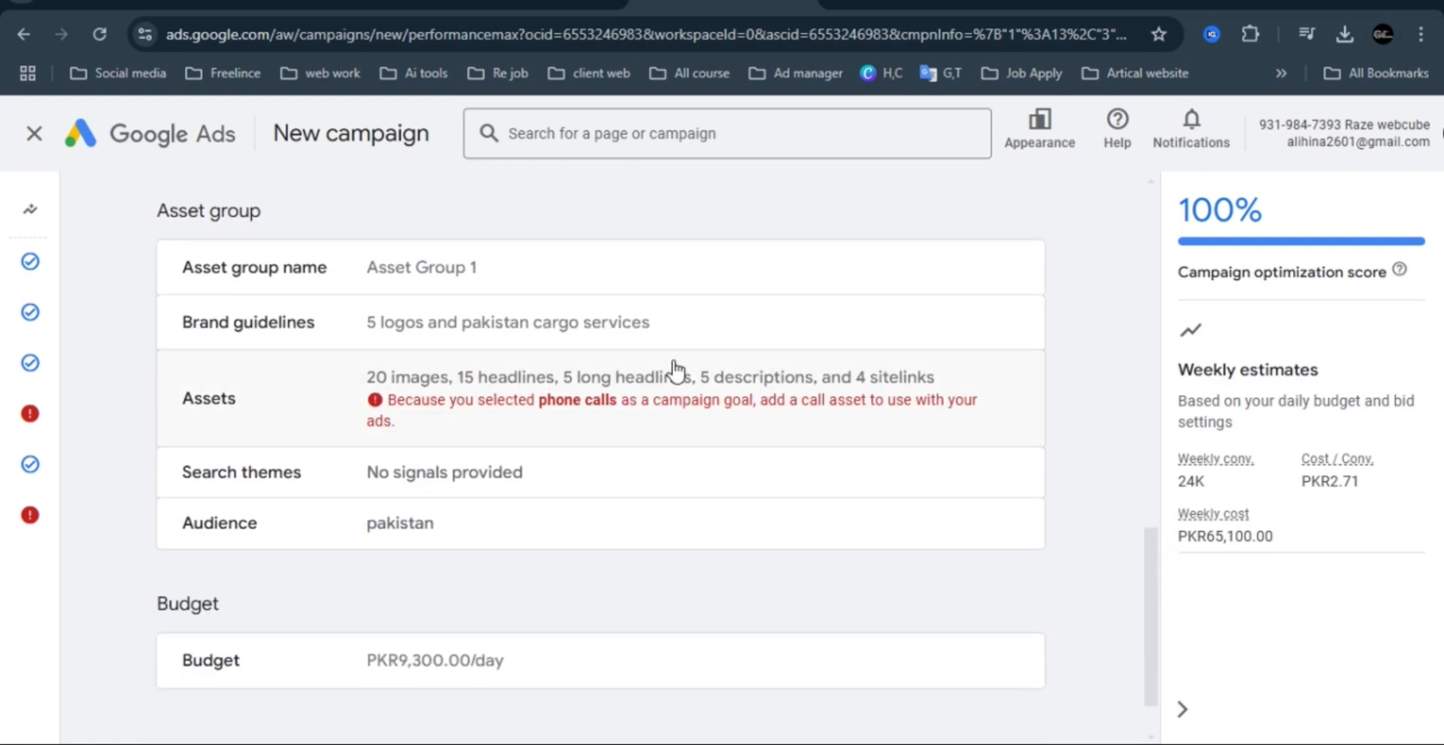
left_click(728, 410)
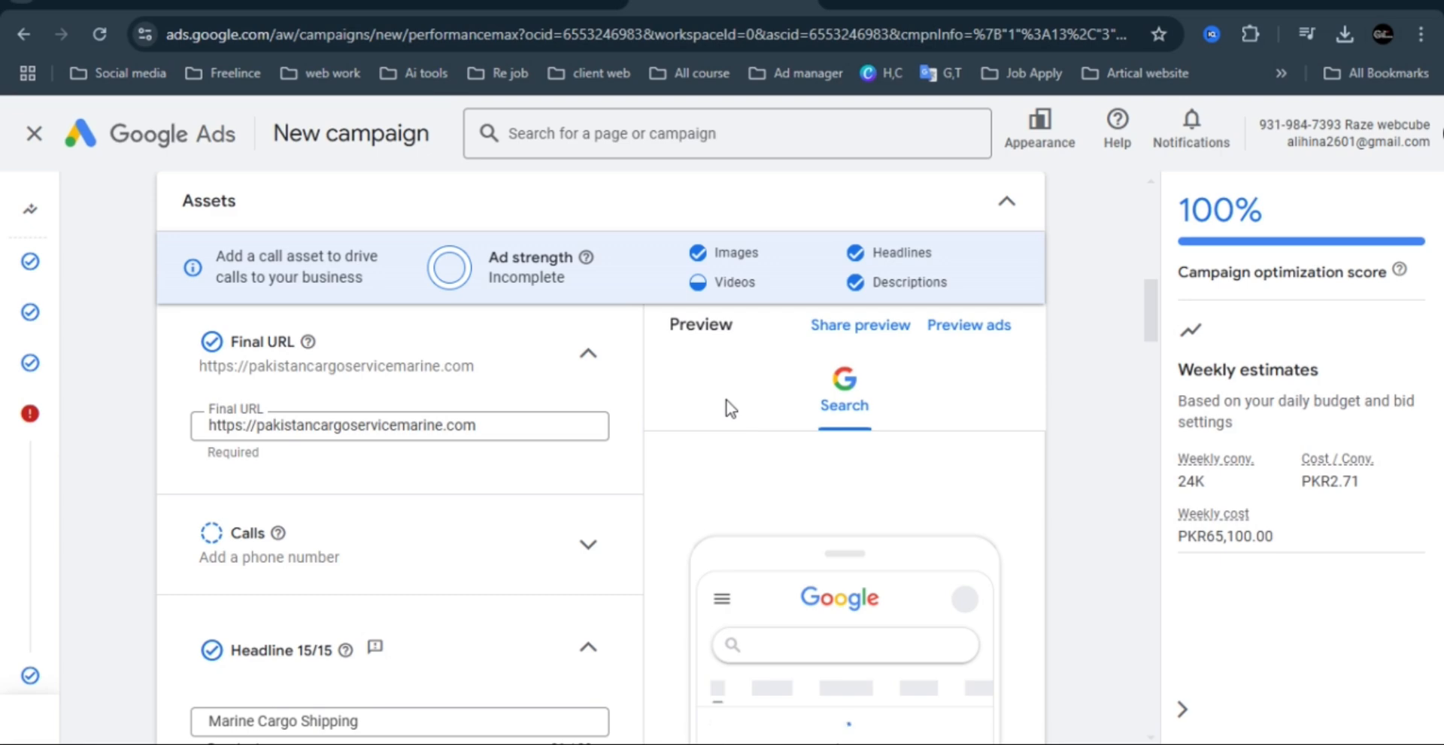
left_click_drag(1151, 300, 1154, 473)
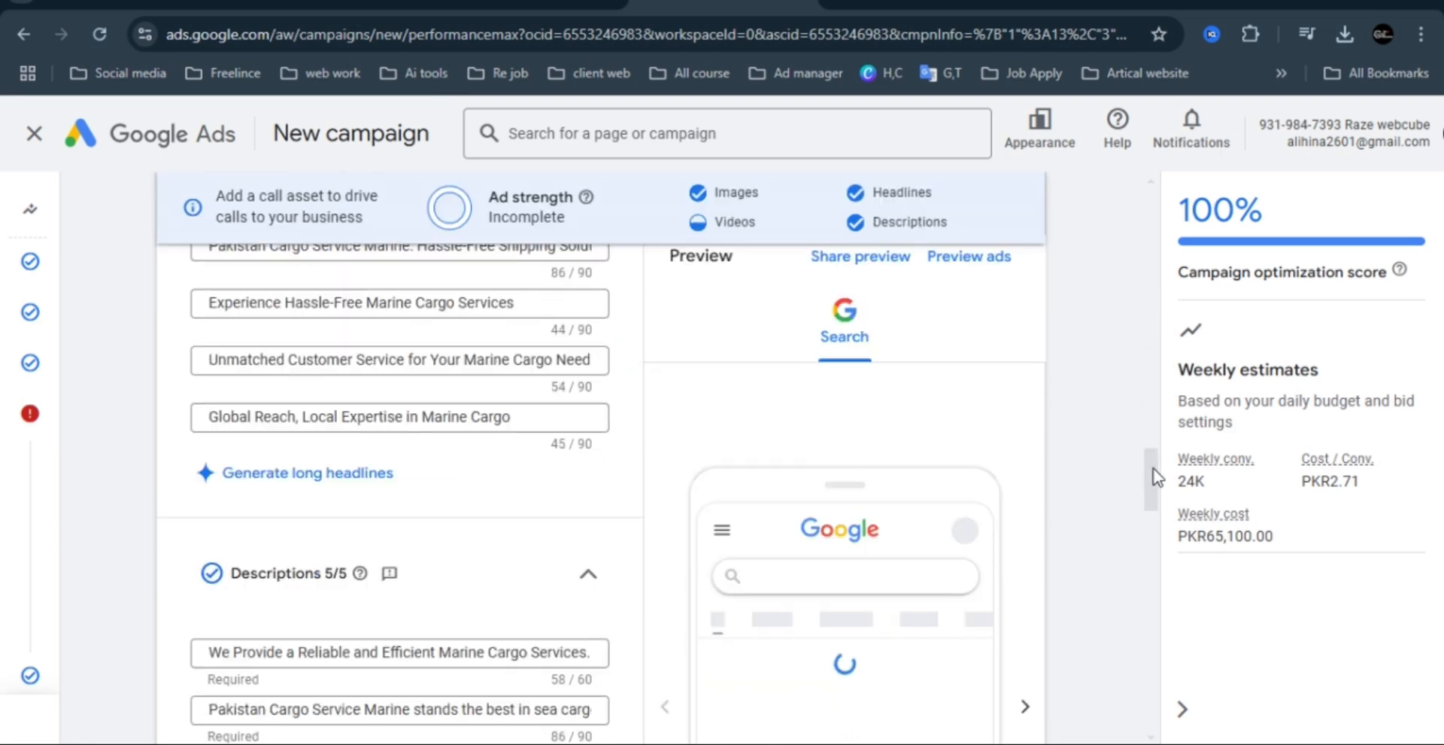
left_click(1153, 529)
left_click_drag(1156, 543, 1147, 613)
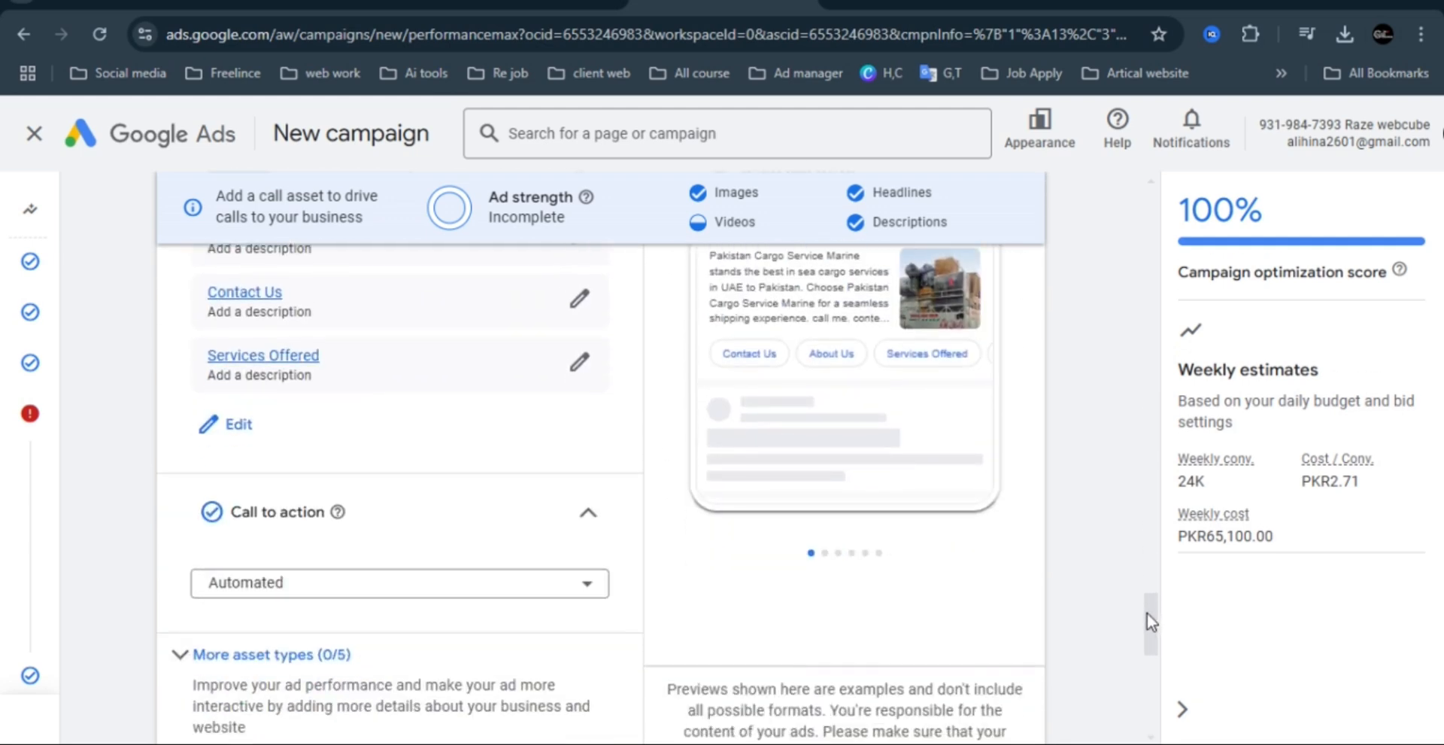
left_click(277, 518)
left_click(283, 518)
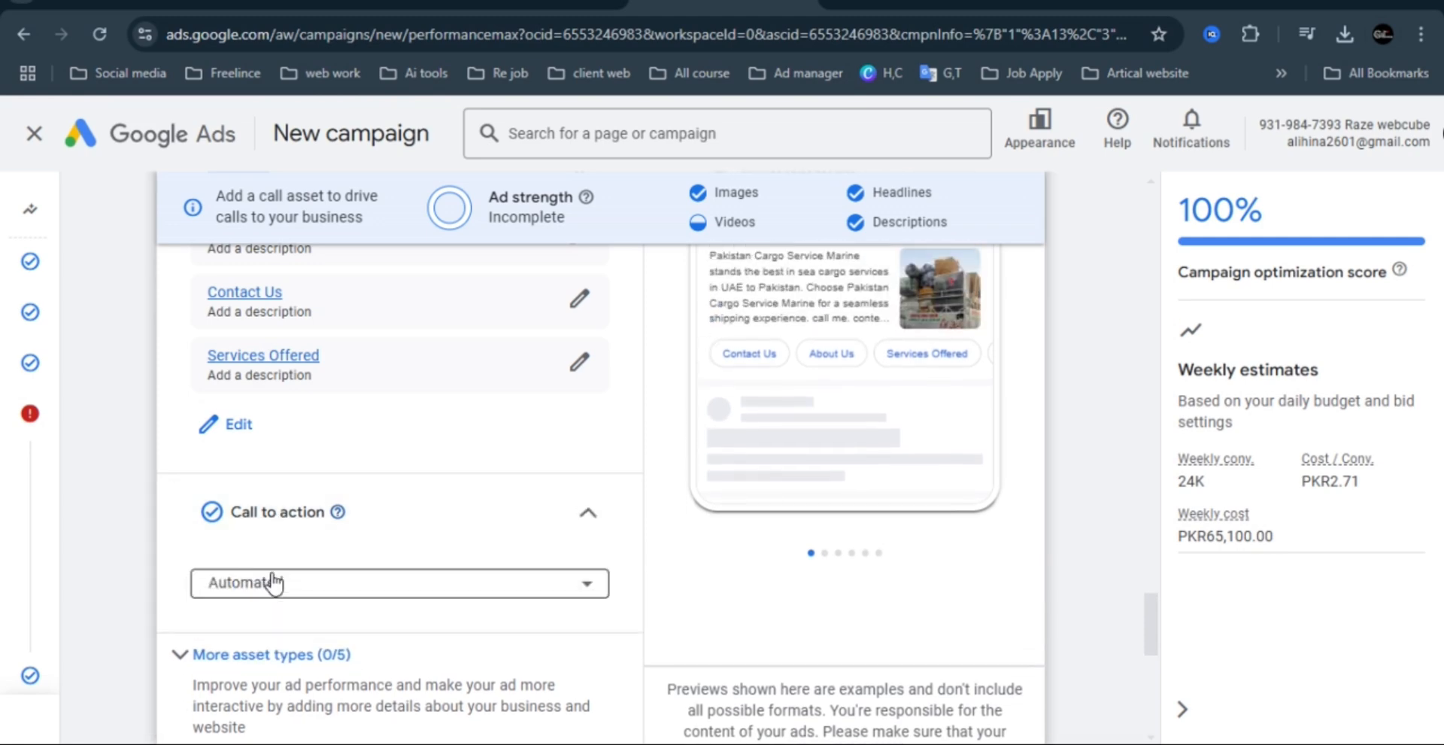
scroll(1147, 619, "down", 5)
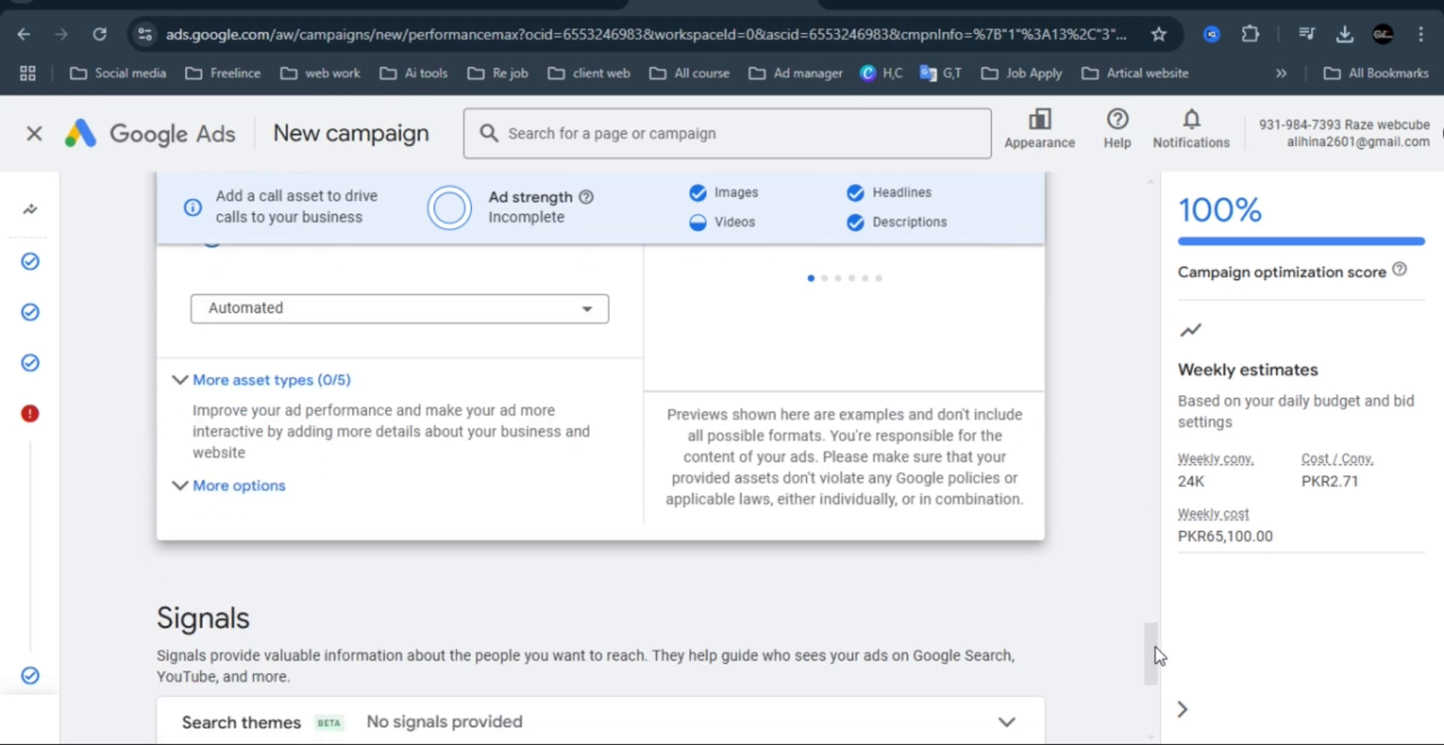
left_click(283, 303)
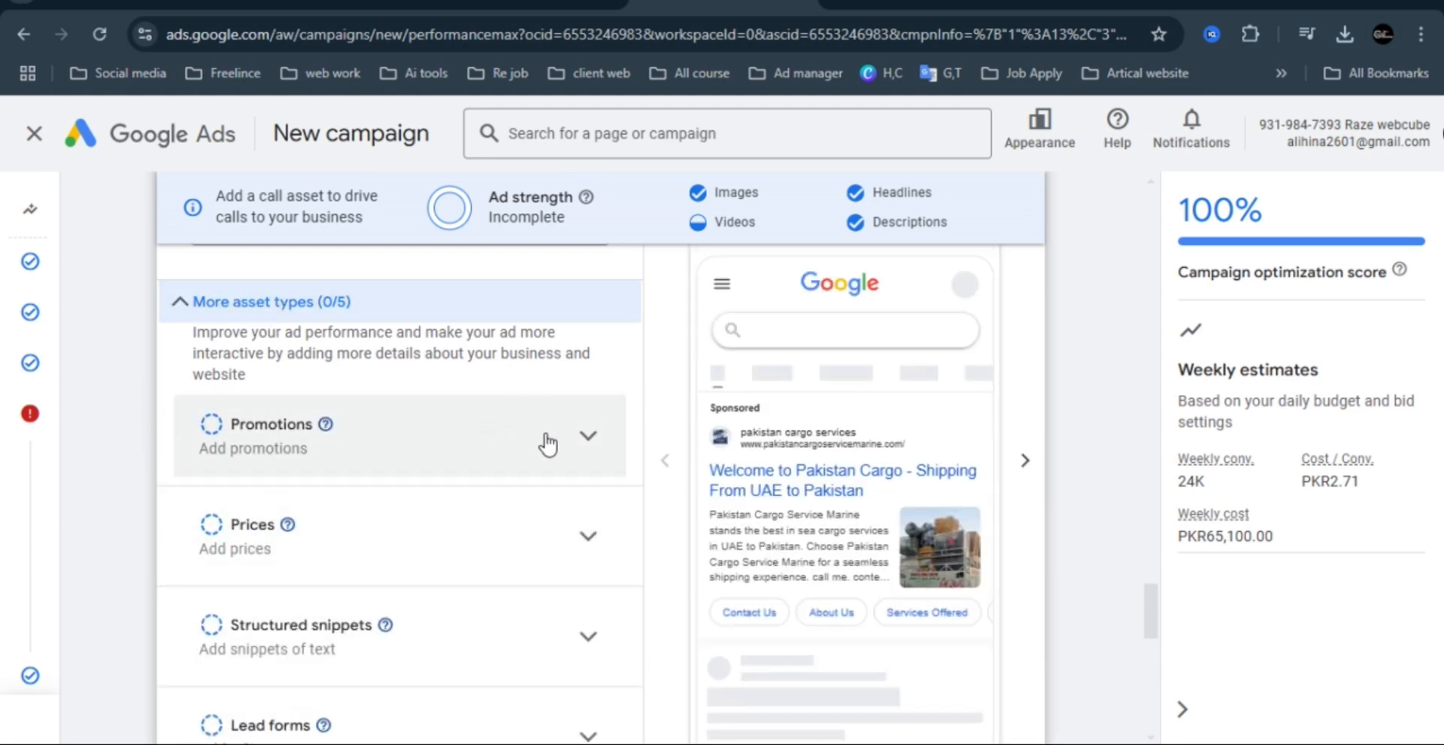
Add all 8 existing callout assets to the campaign as campaign-level callouts.
left_click_drag(1155, 608, 1160, 648)
left_click(229, 508)
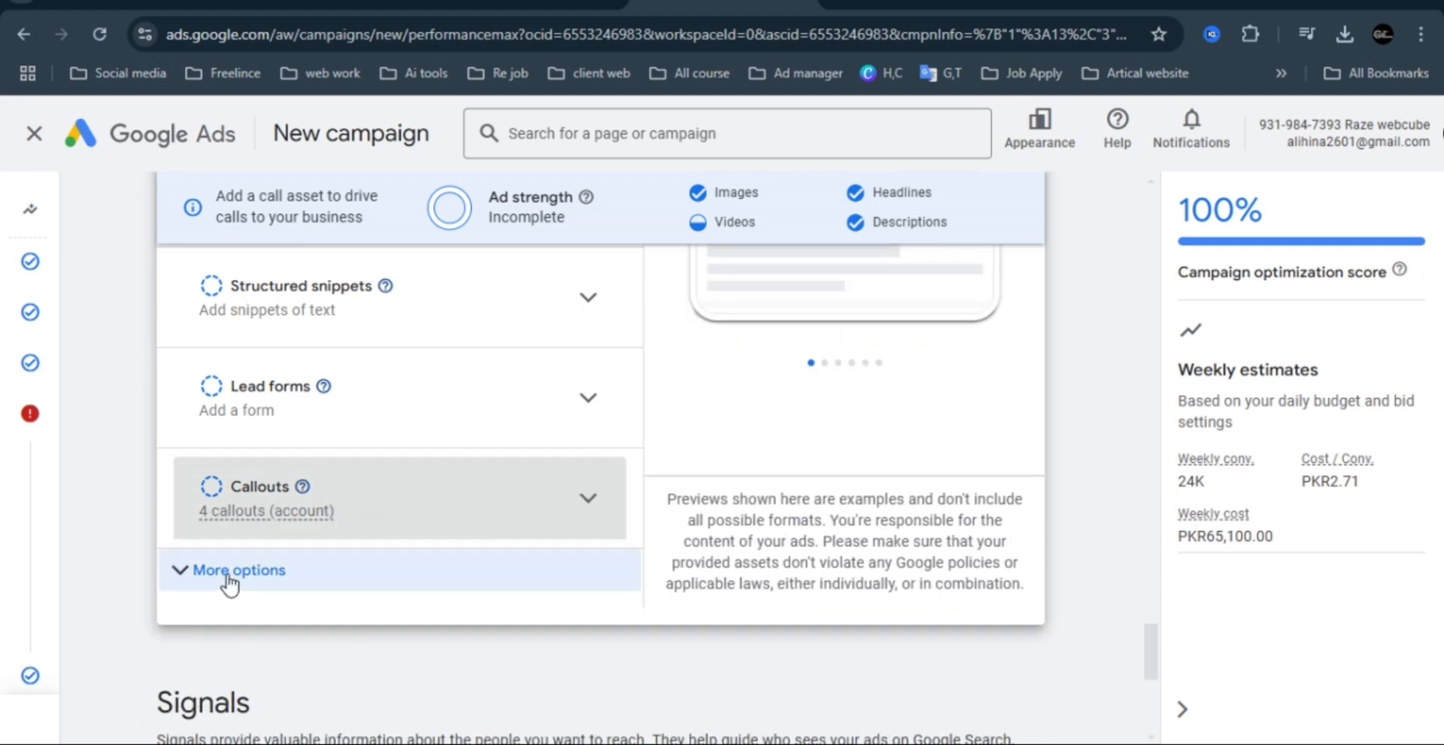
left_click(389, 492)
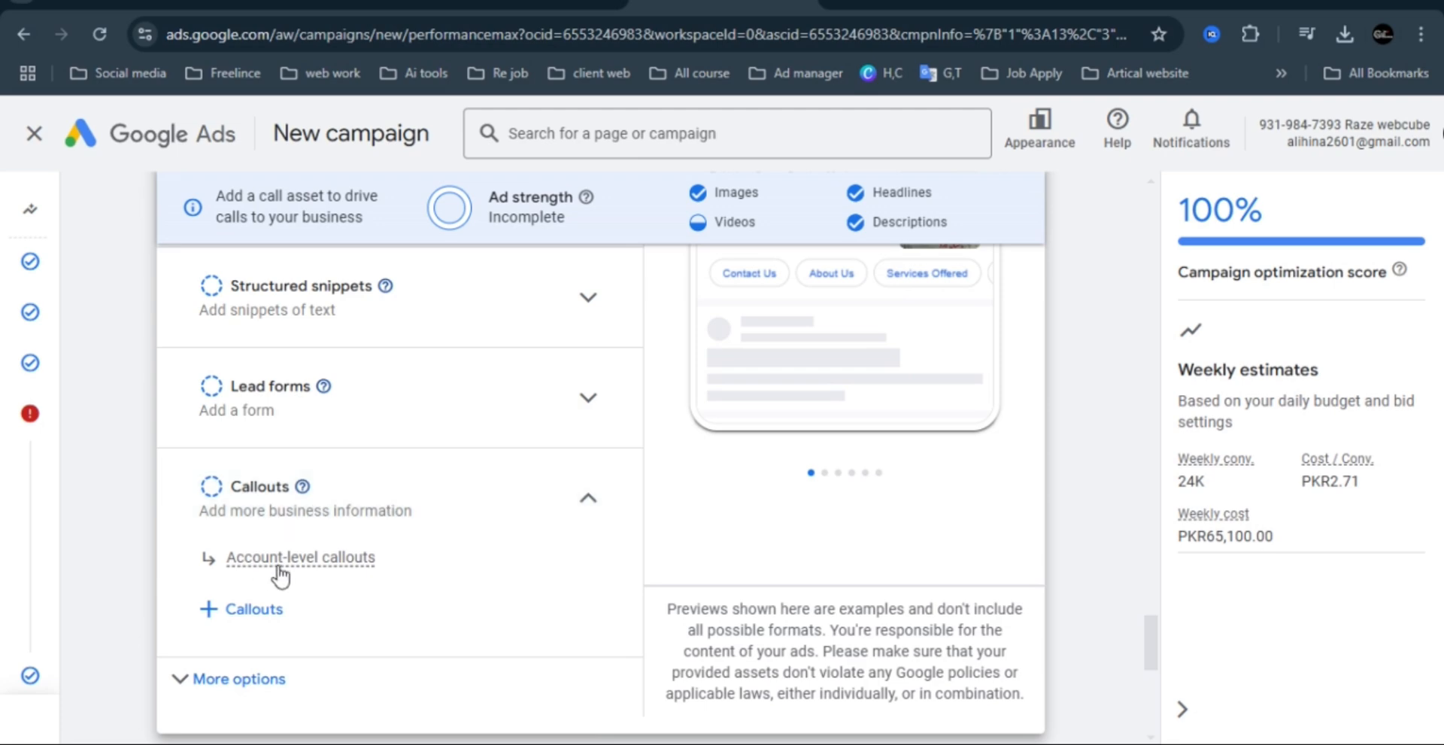
mouse_move(289, 570)
left_click(260, 608)
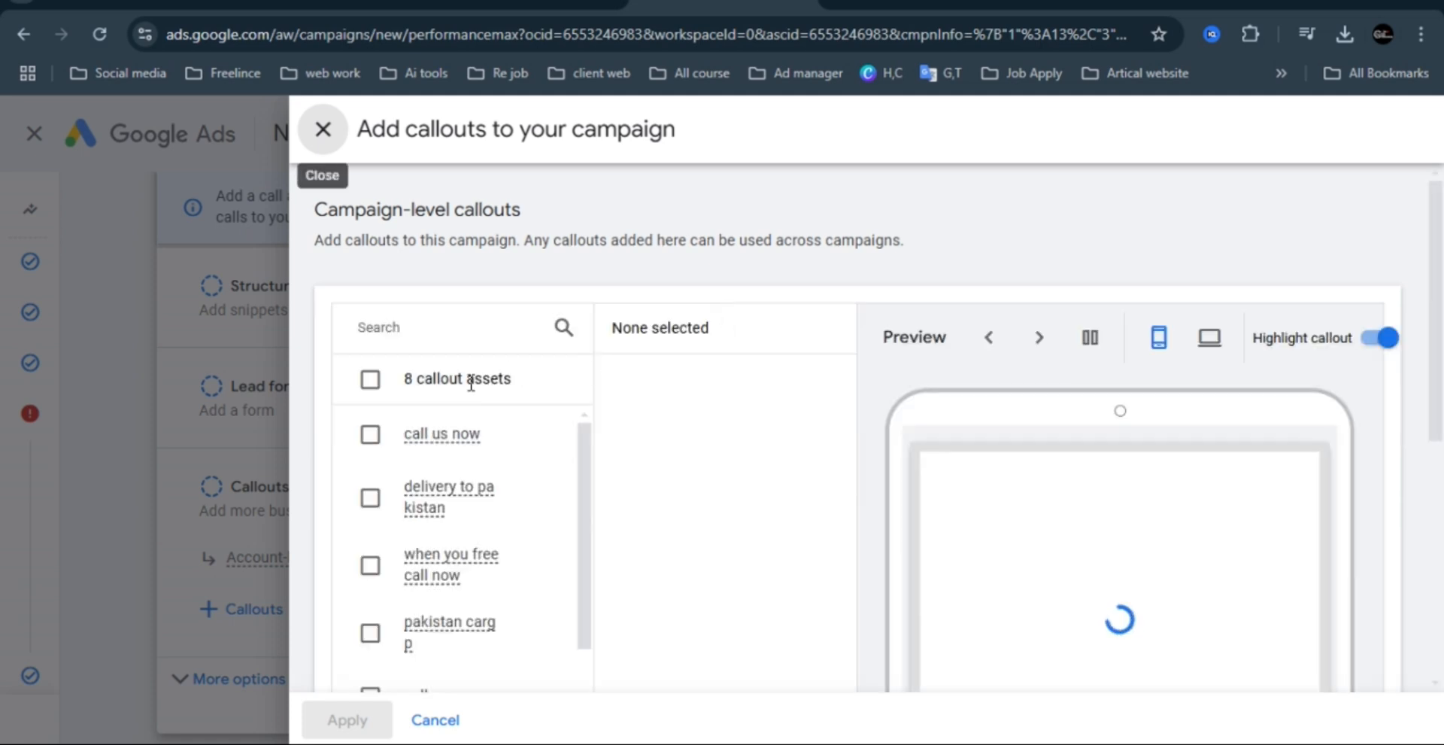
left_click(376, 382)
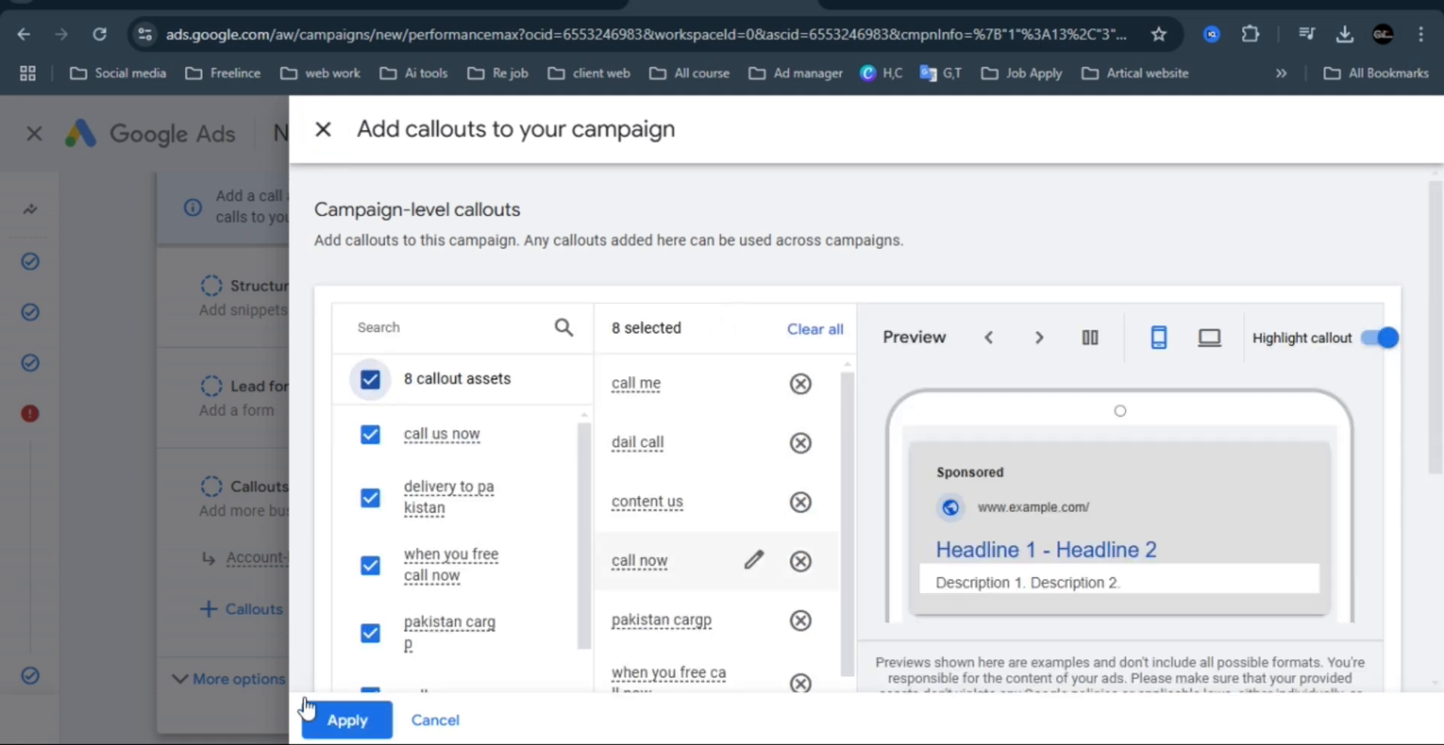
left_click(331, 715)
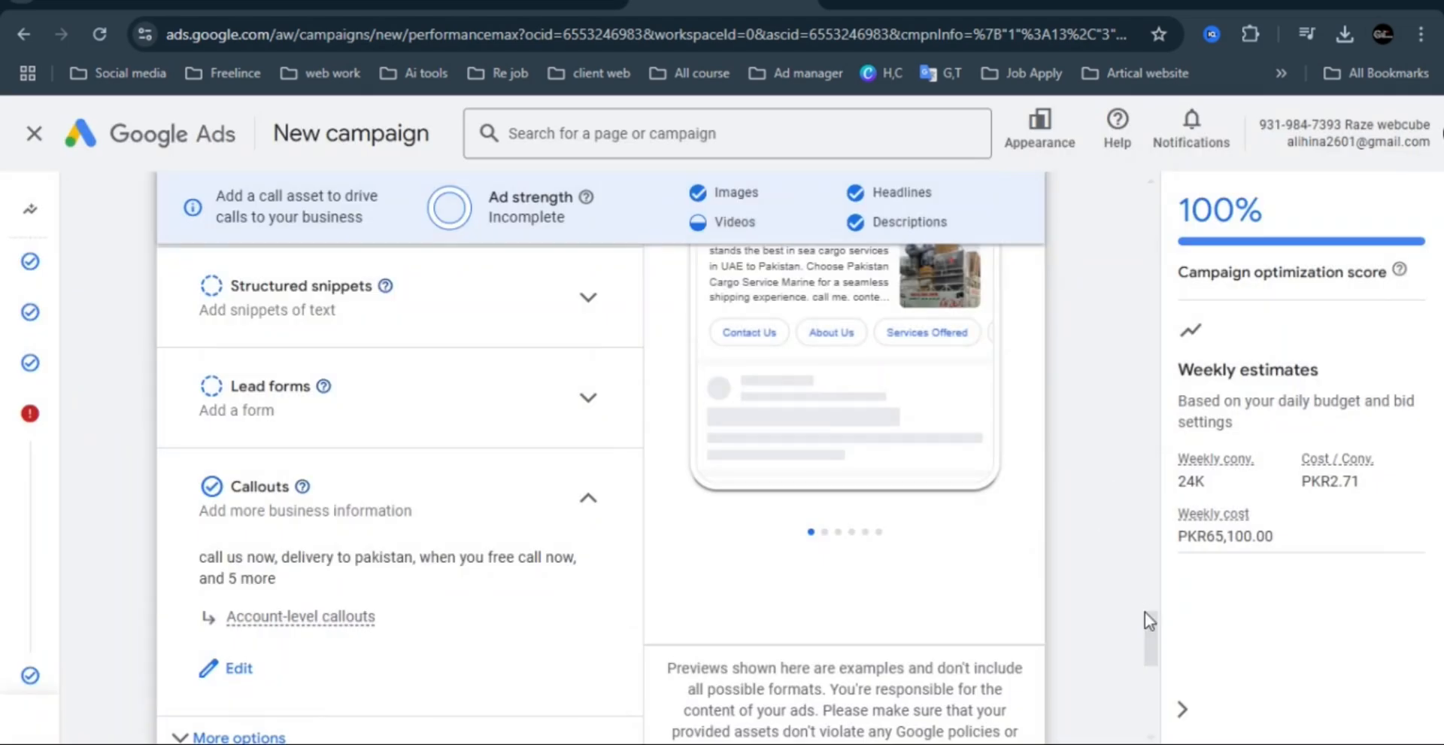
Continue through the Signals and Budget sections to the campaign summary and review its Assets entry and listed issues.
left_click_drag(1144, 612, 1146, 697)
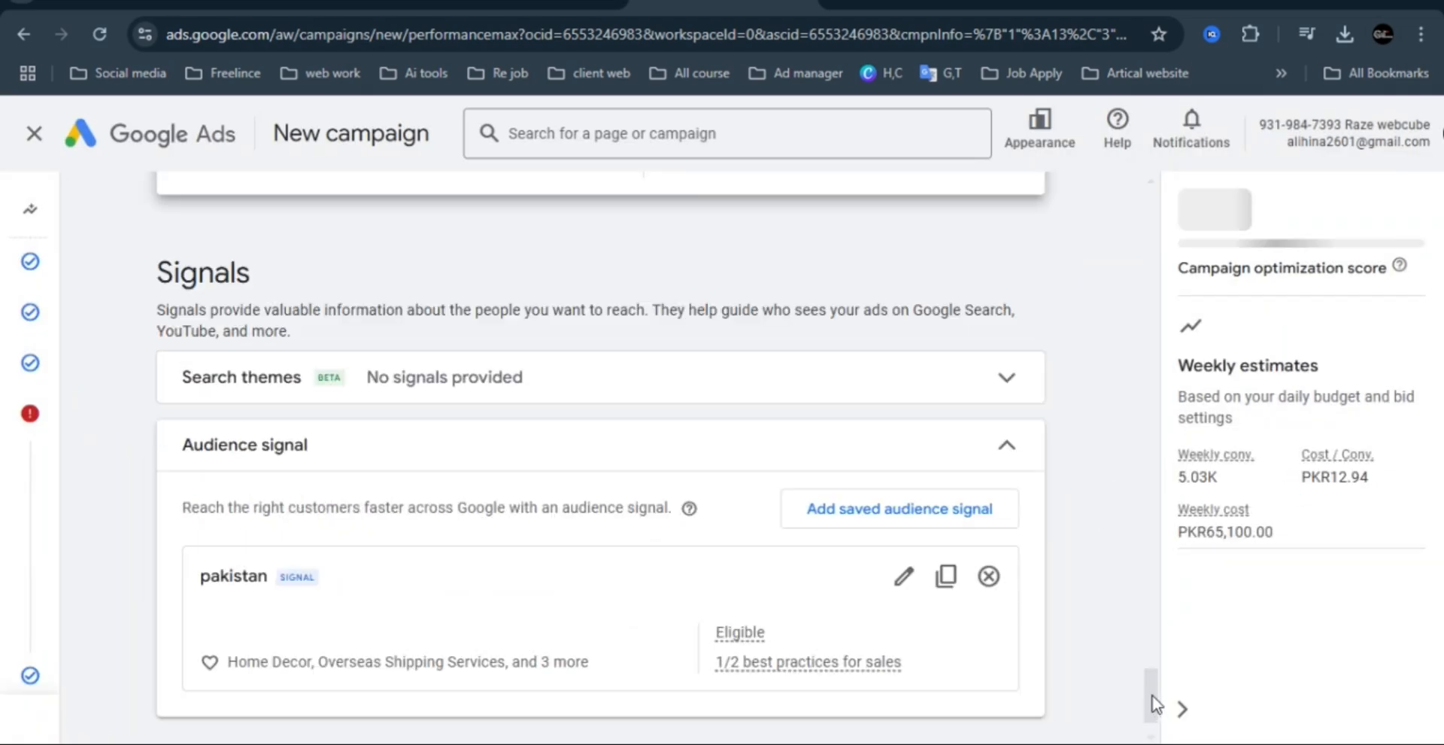
scroll(1149, 699, "down", 1)
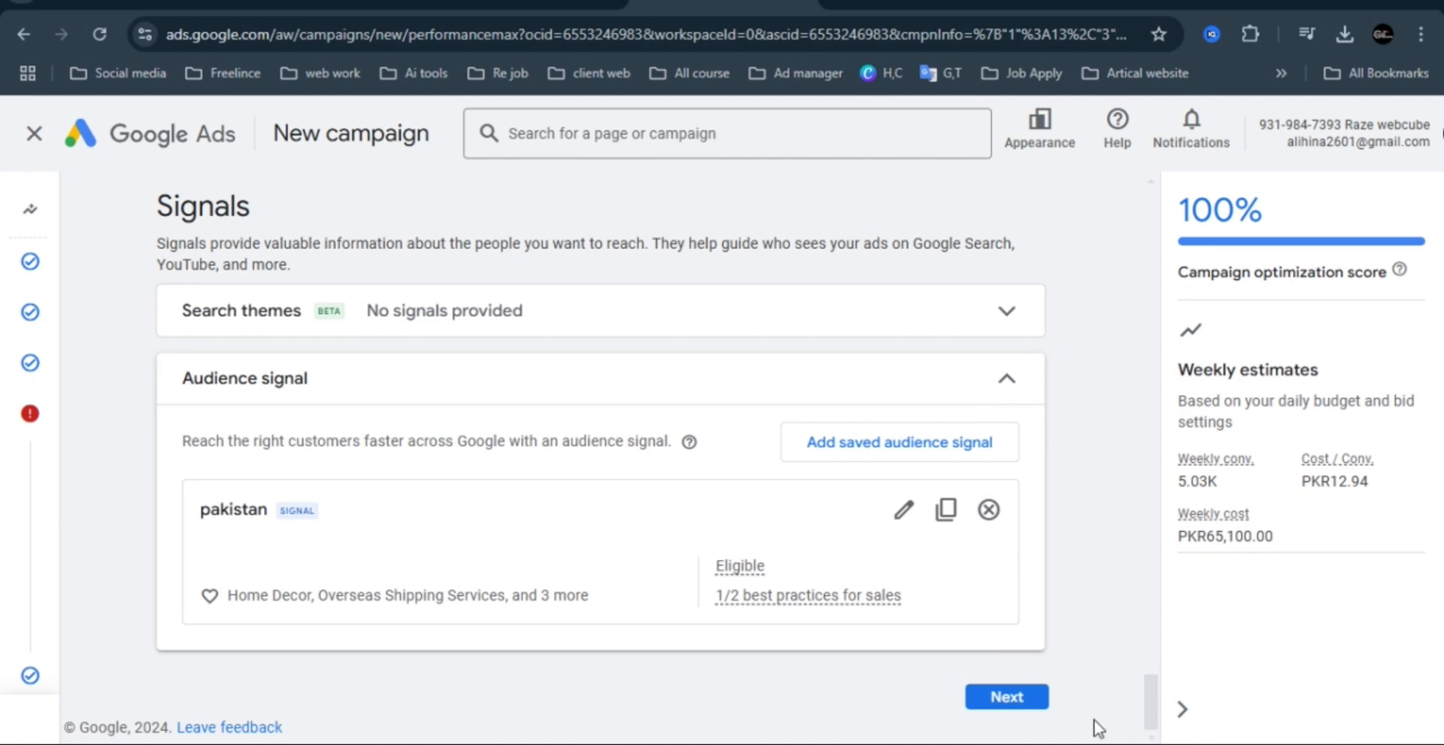
left_click(1036, 701)
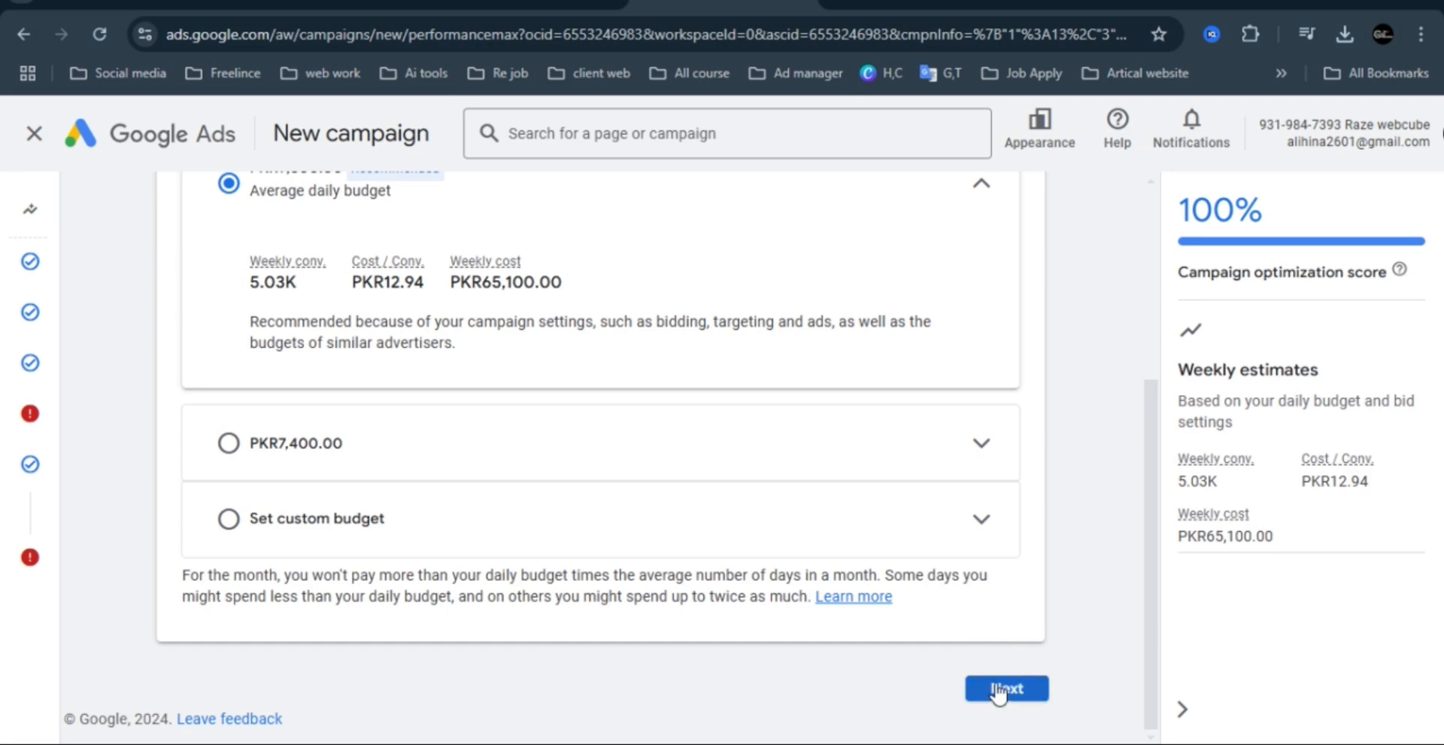
left_click(1022, 692)
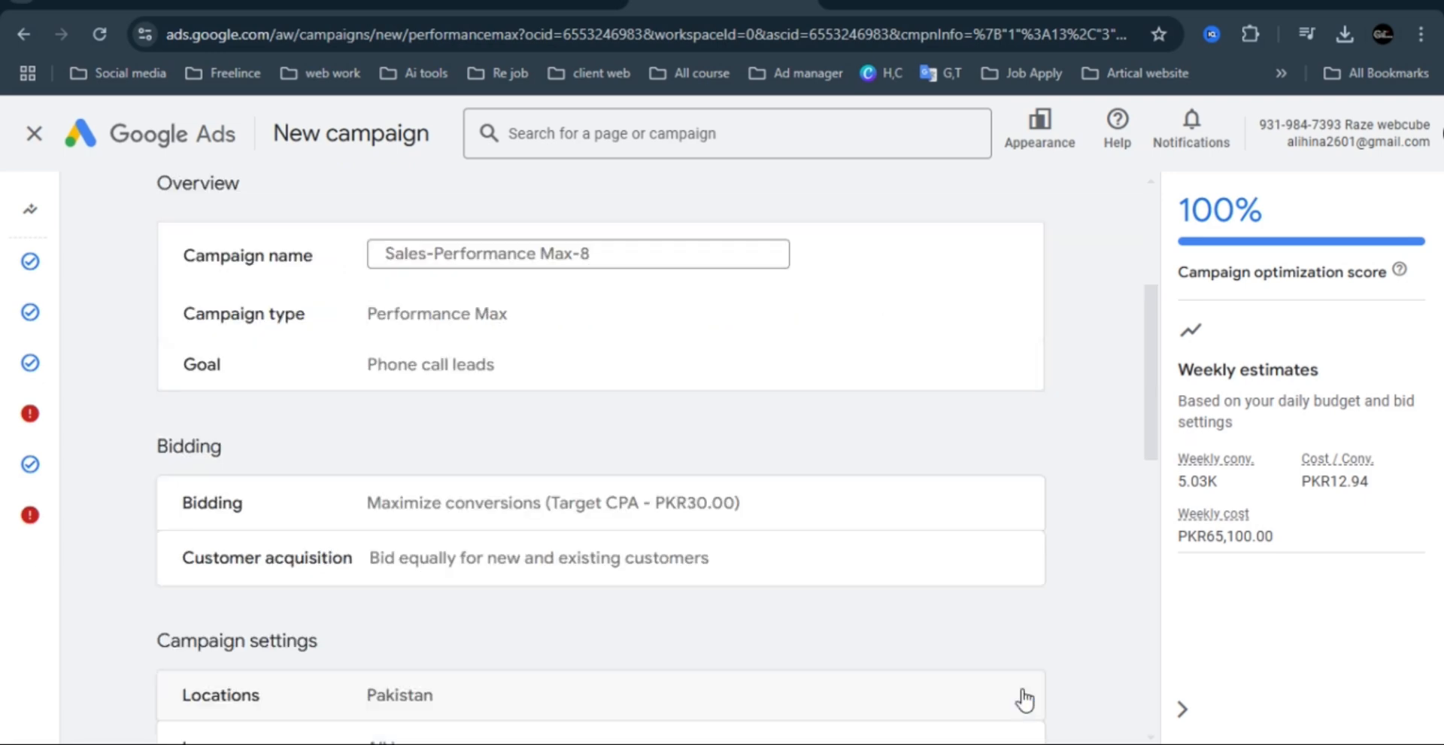
scroll(1162, 388, "down", 10)
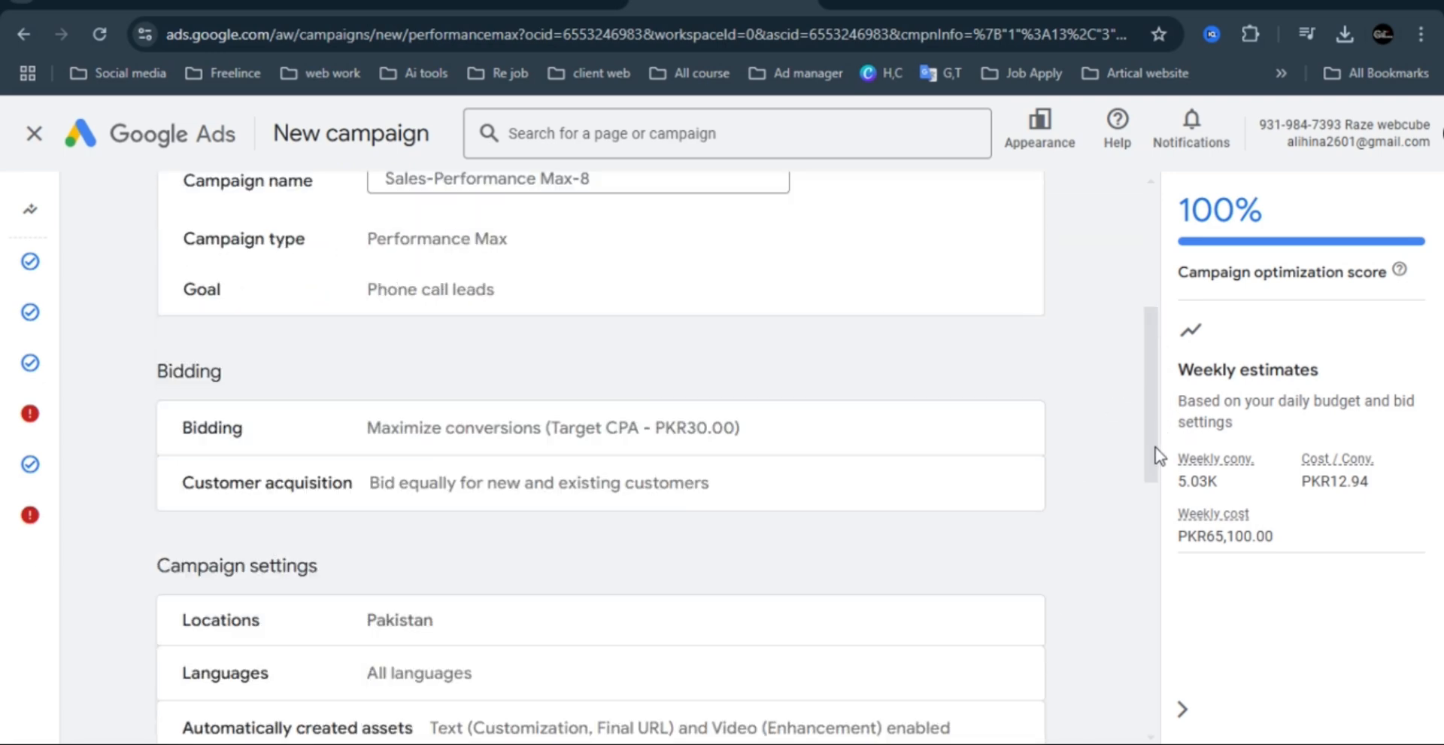
scroll(1155, 536, "down", 2)
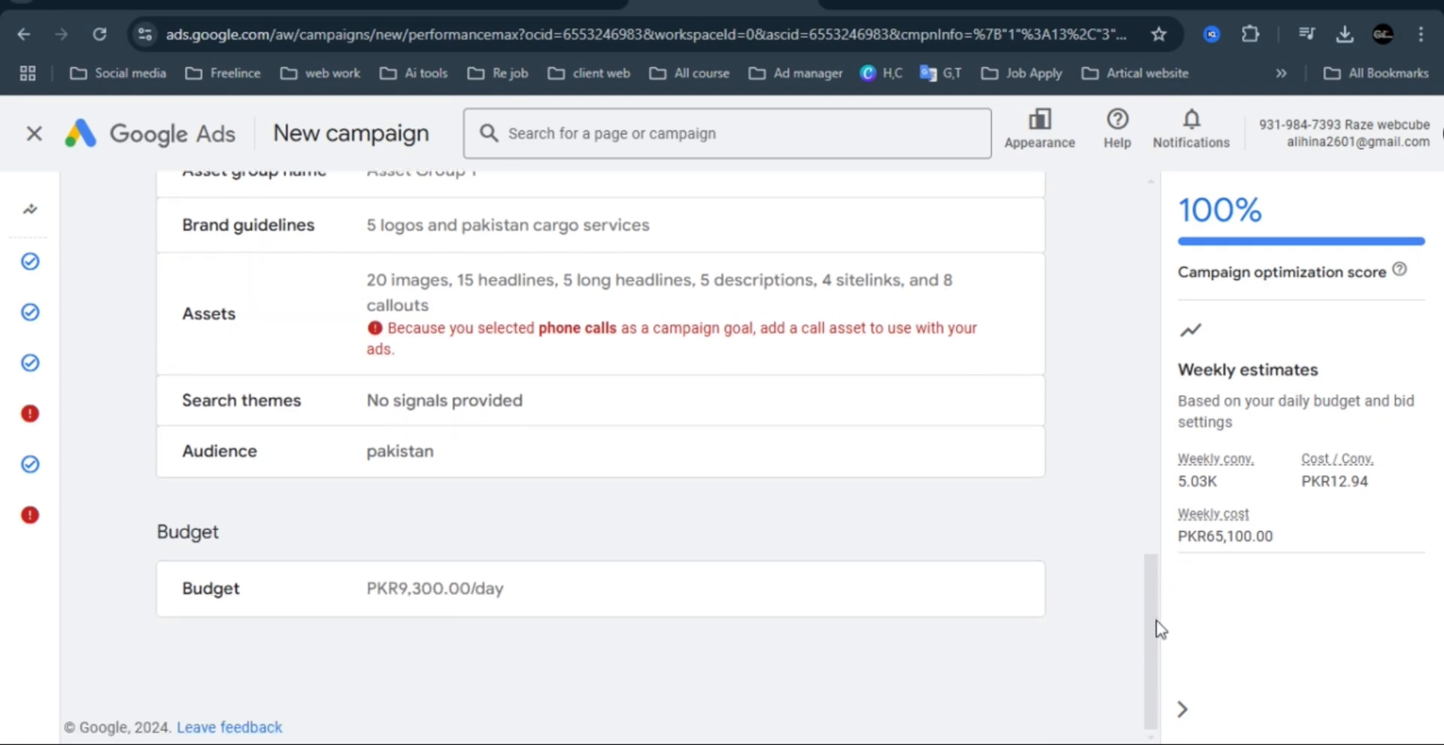
left_click_drag(1157, 623, 1156, 243)
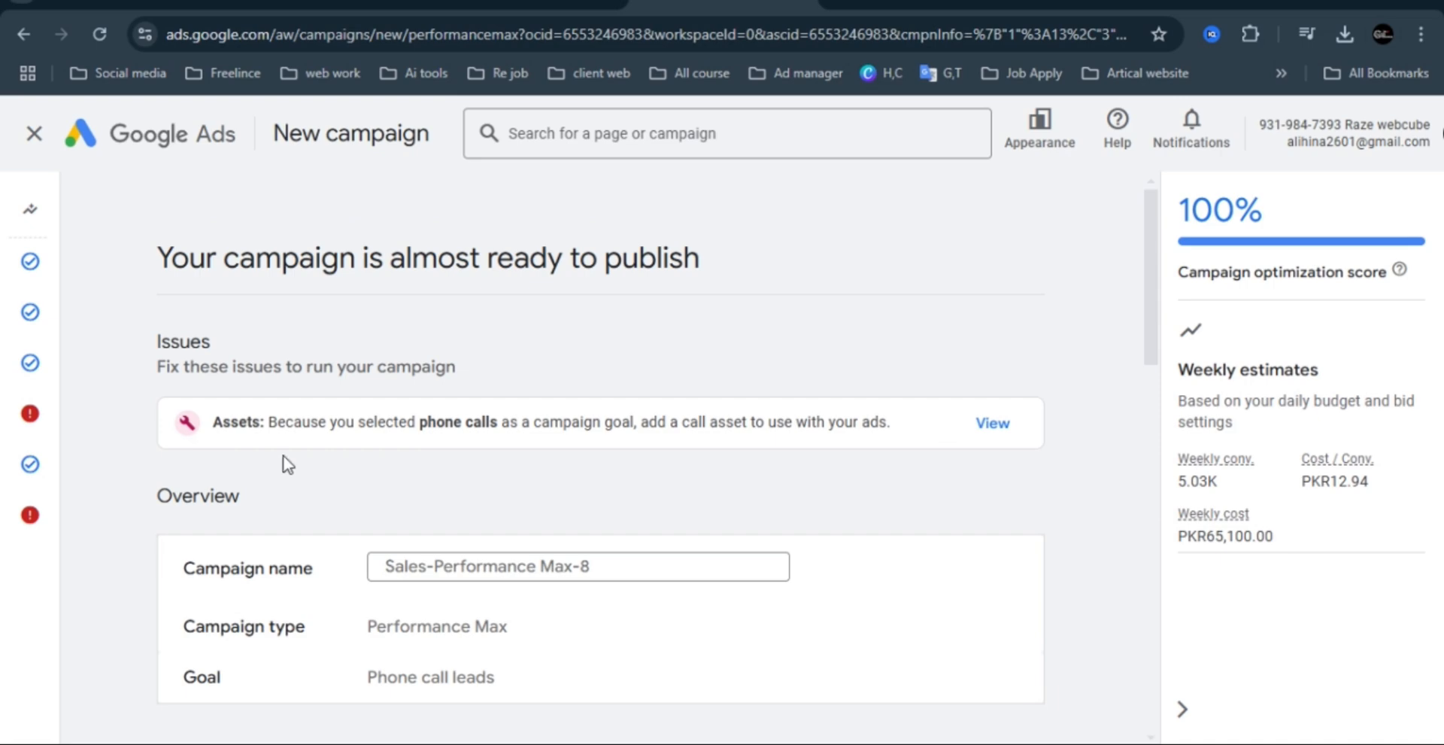
Open the call asset issue from the campaign summary and expand the asset group's Calls section.
left_click(1021, 429)
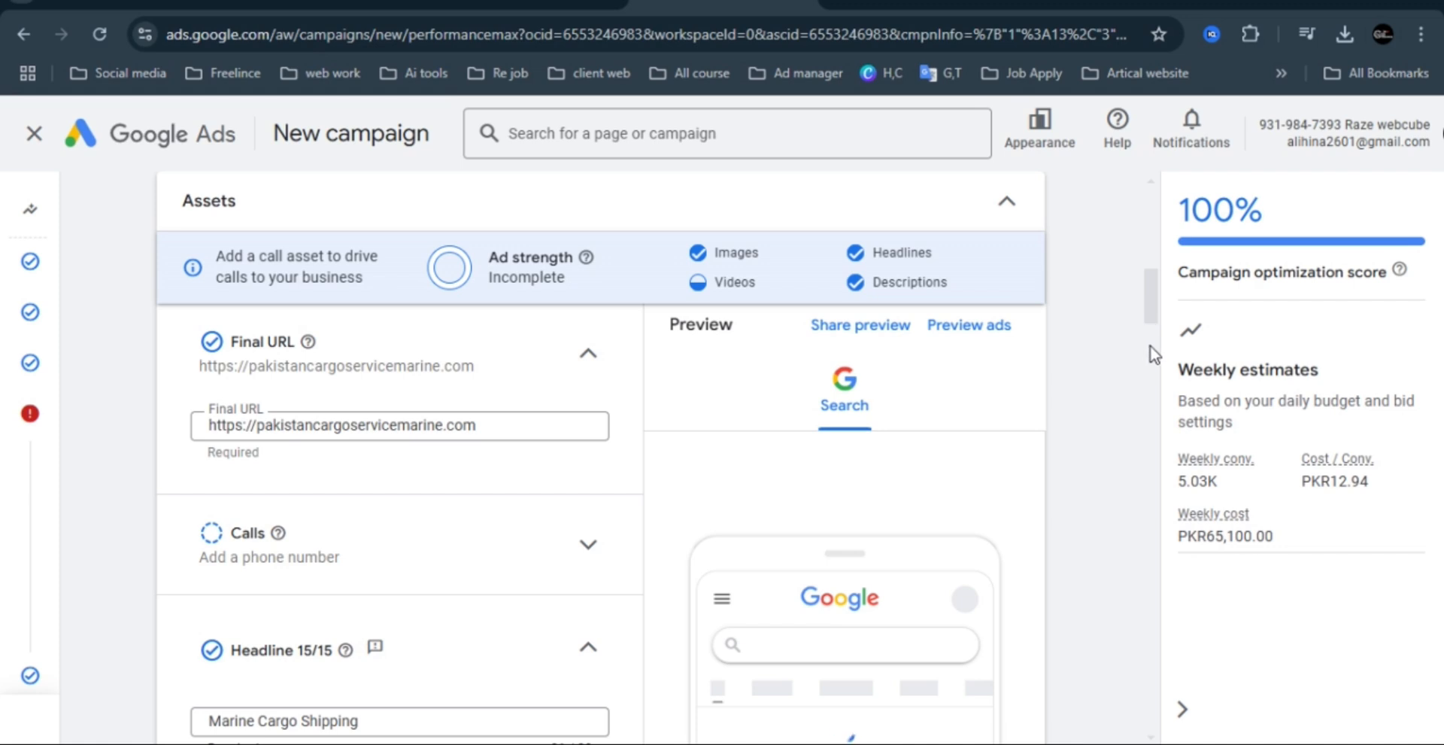
scroll(1156, 304, "down", 1)
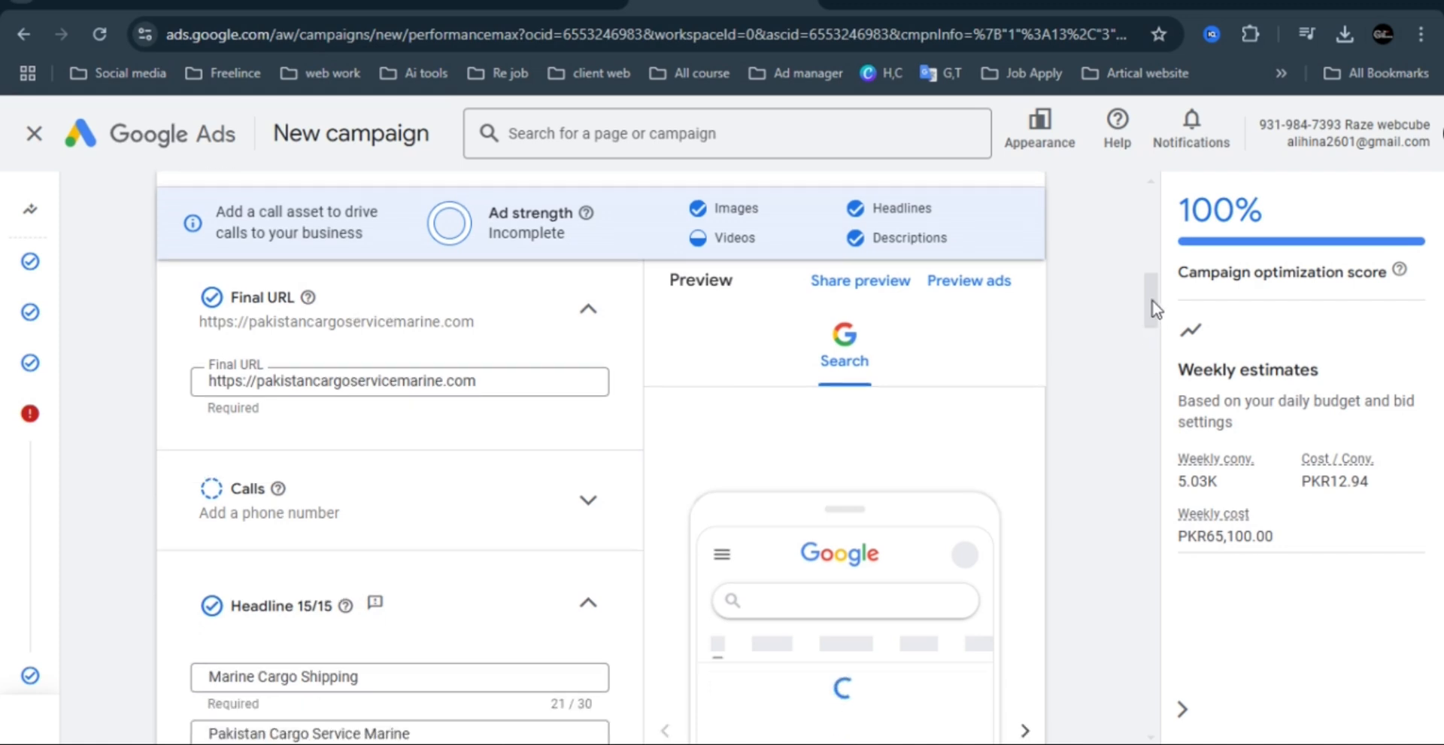
left_click(1147, 360)
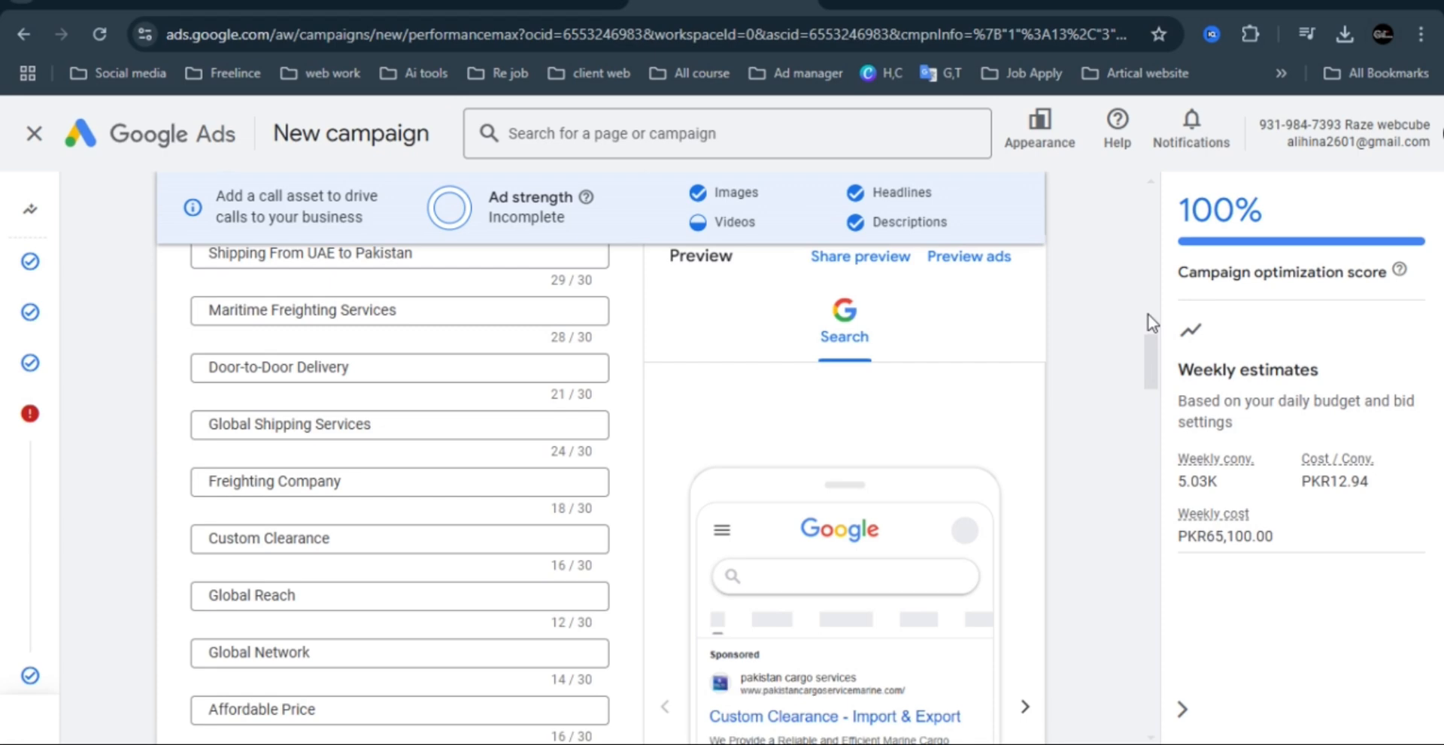
scroll(1148, 314, "up", 2)
scroll(1149, 340, "up", 6)
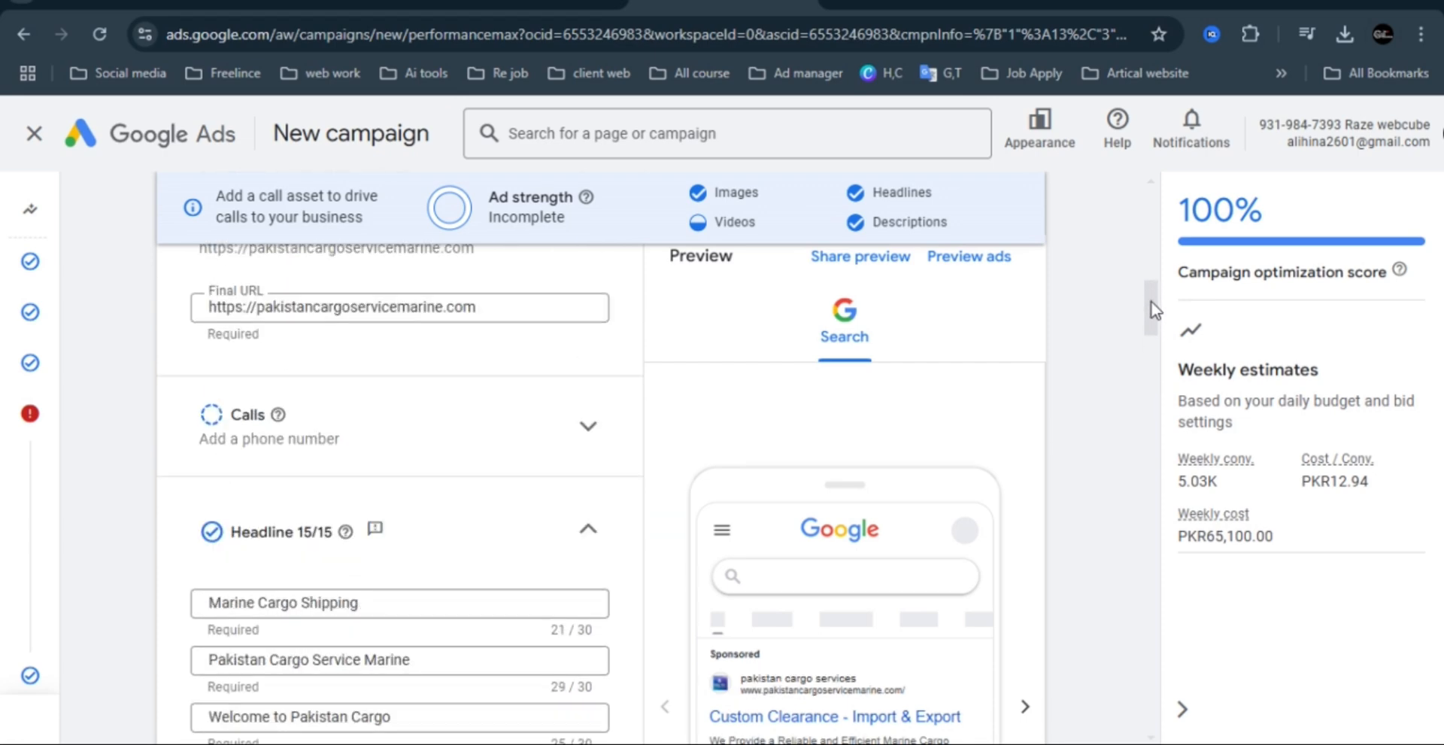
left_click(585, 423)
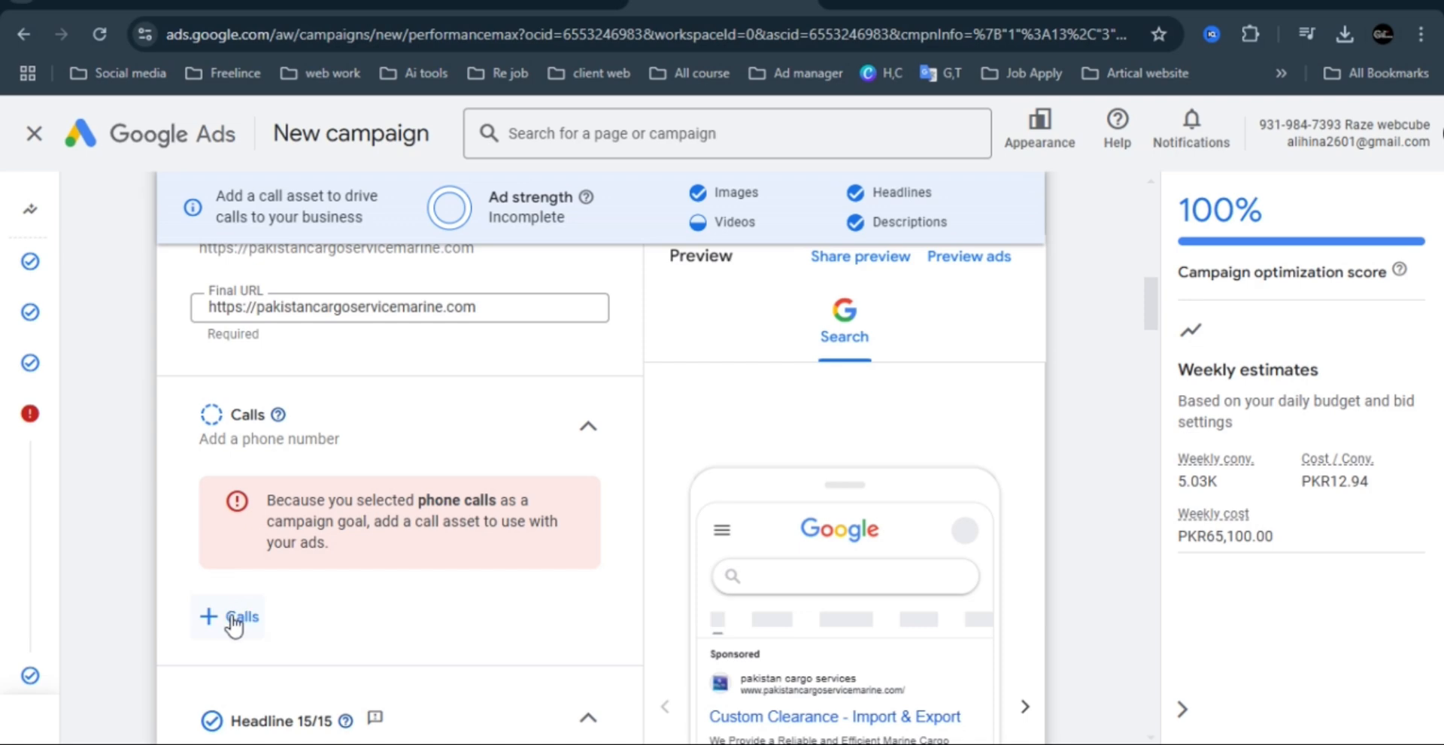
Add only the last of the four existing call assets to the campaign as a campaign-level call.
left_click(233, 618)
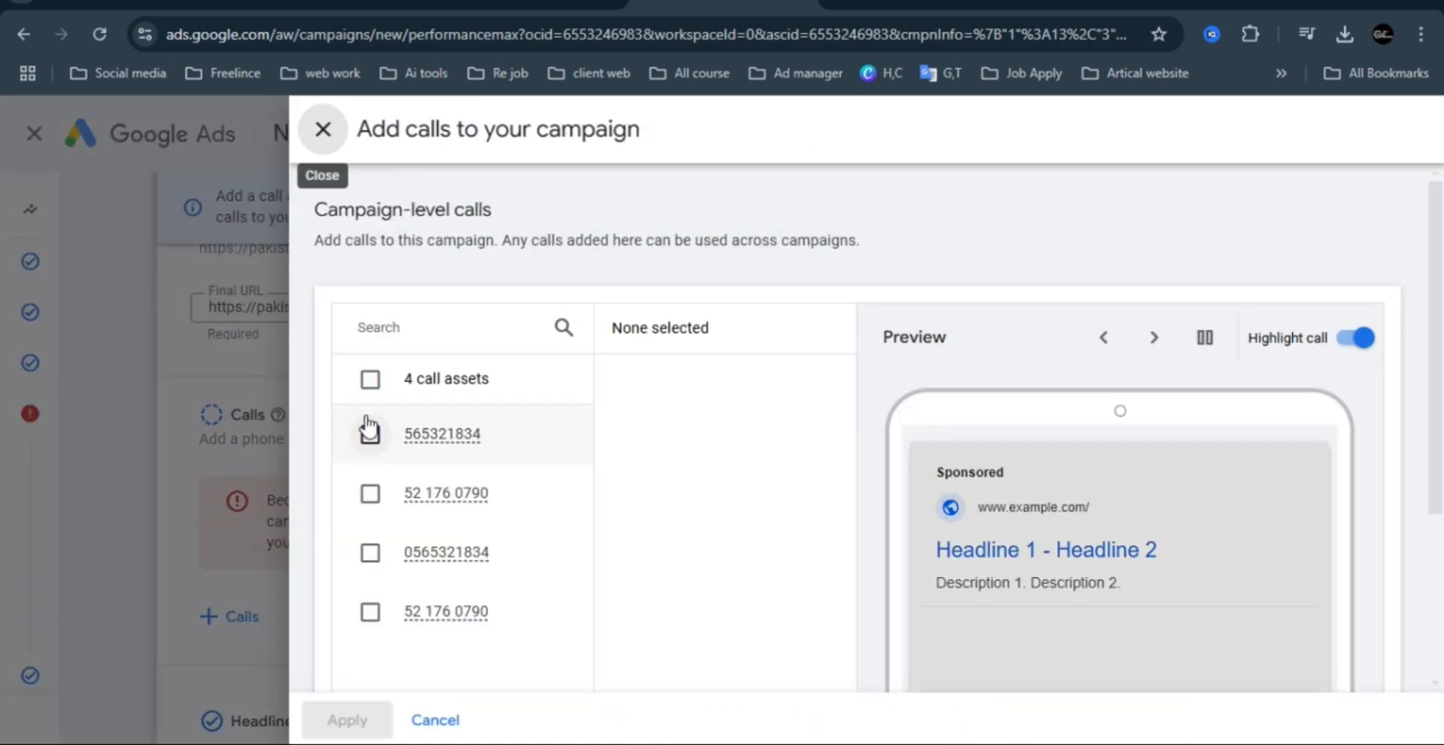
left_click(369, 380)
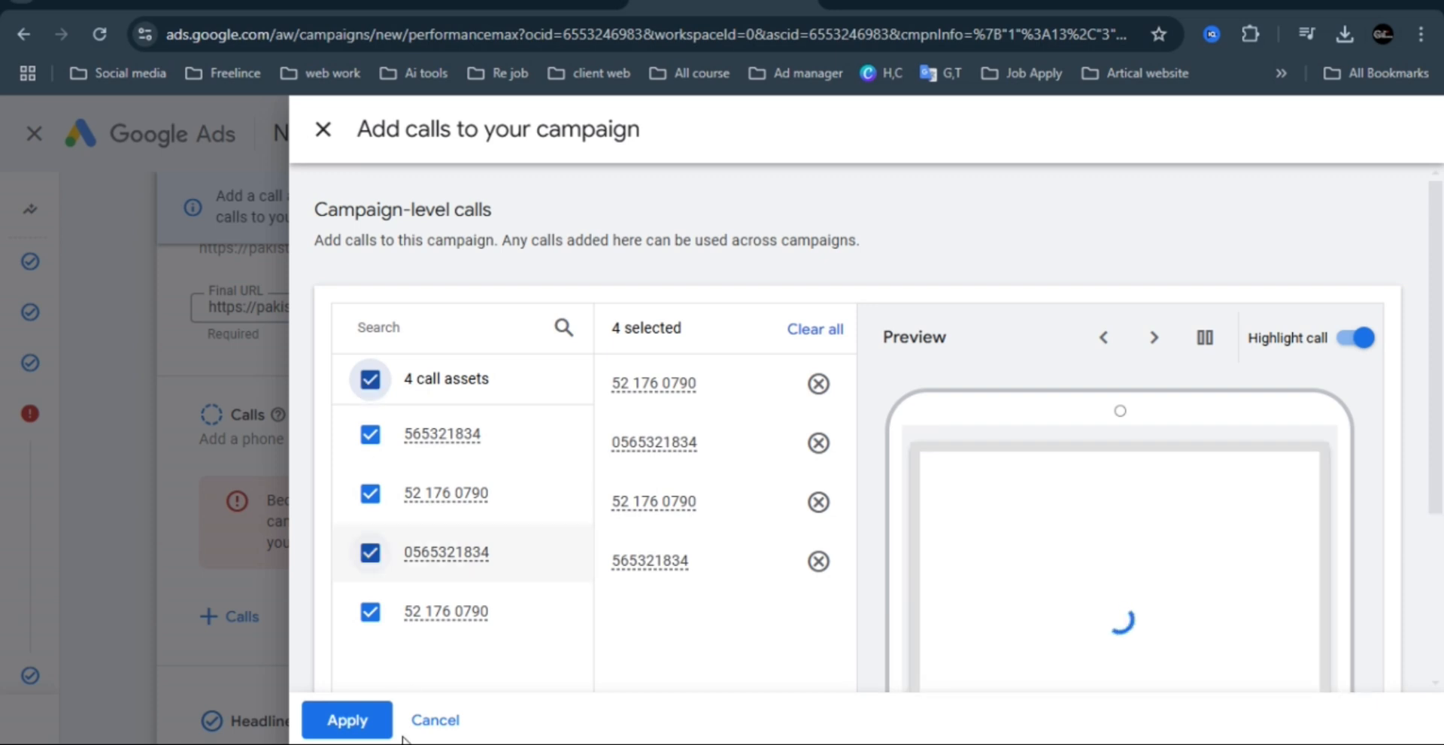
left_click(370, 434)
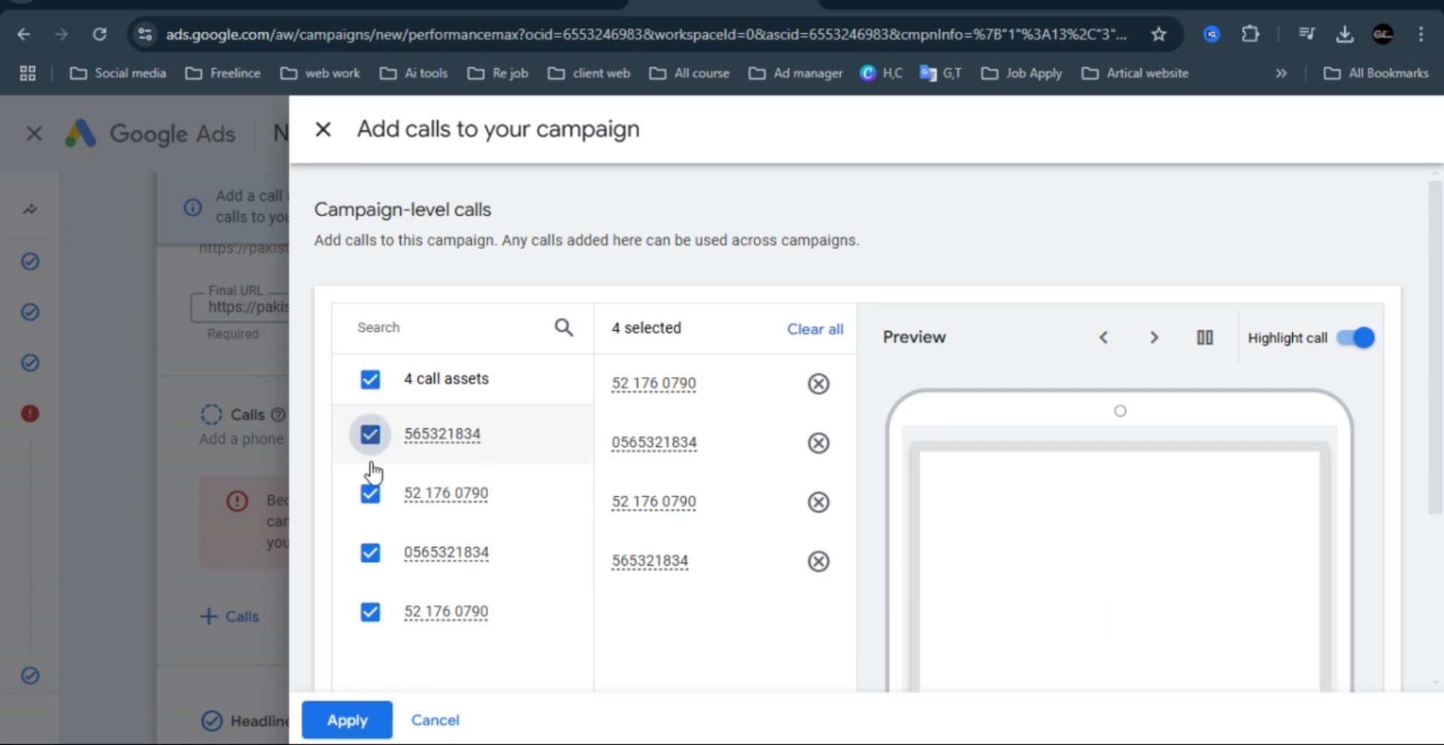
left_click(370, 495)
left_click(370, 552)
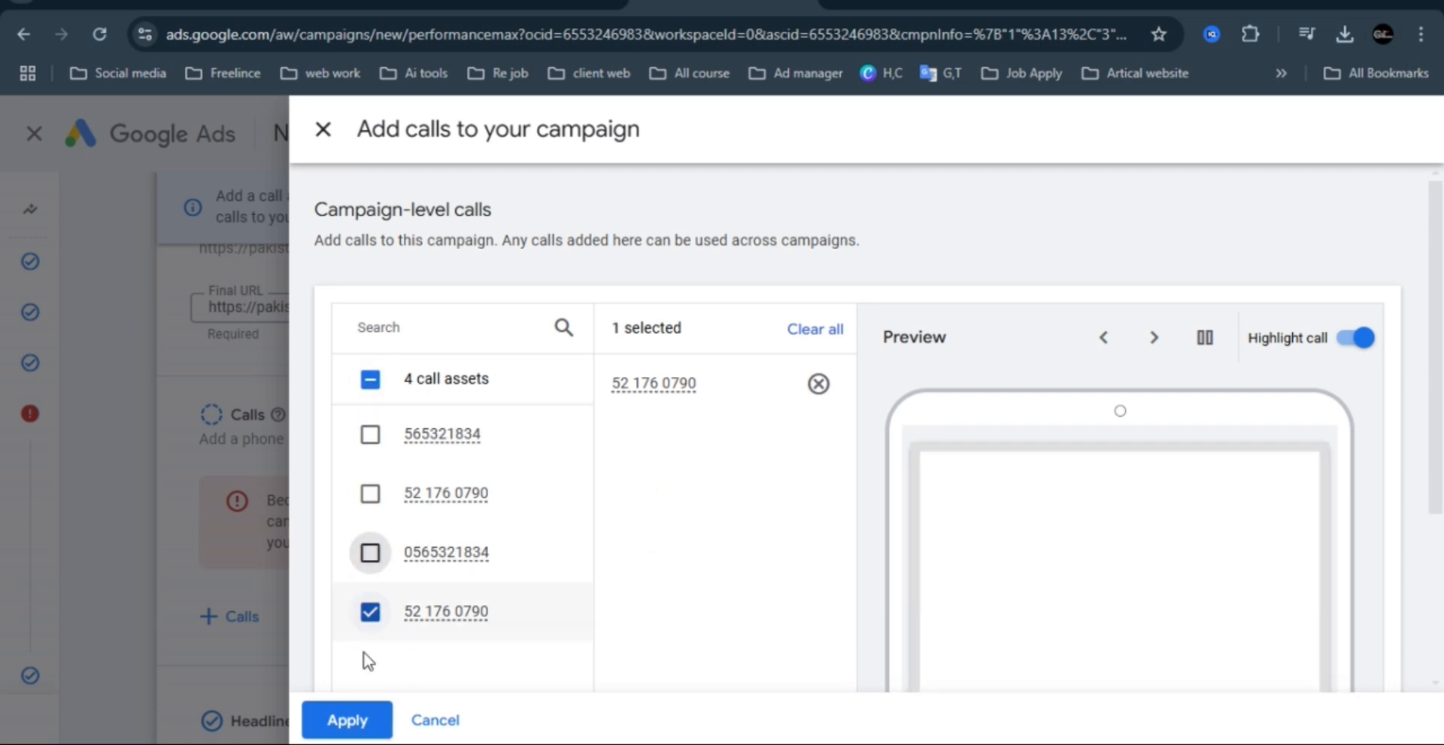
left_click(348, 720)
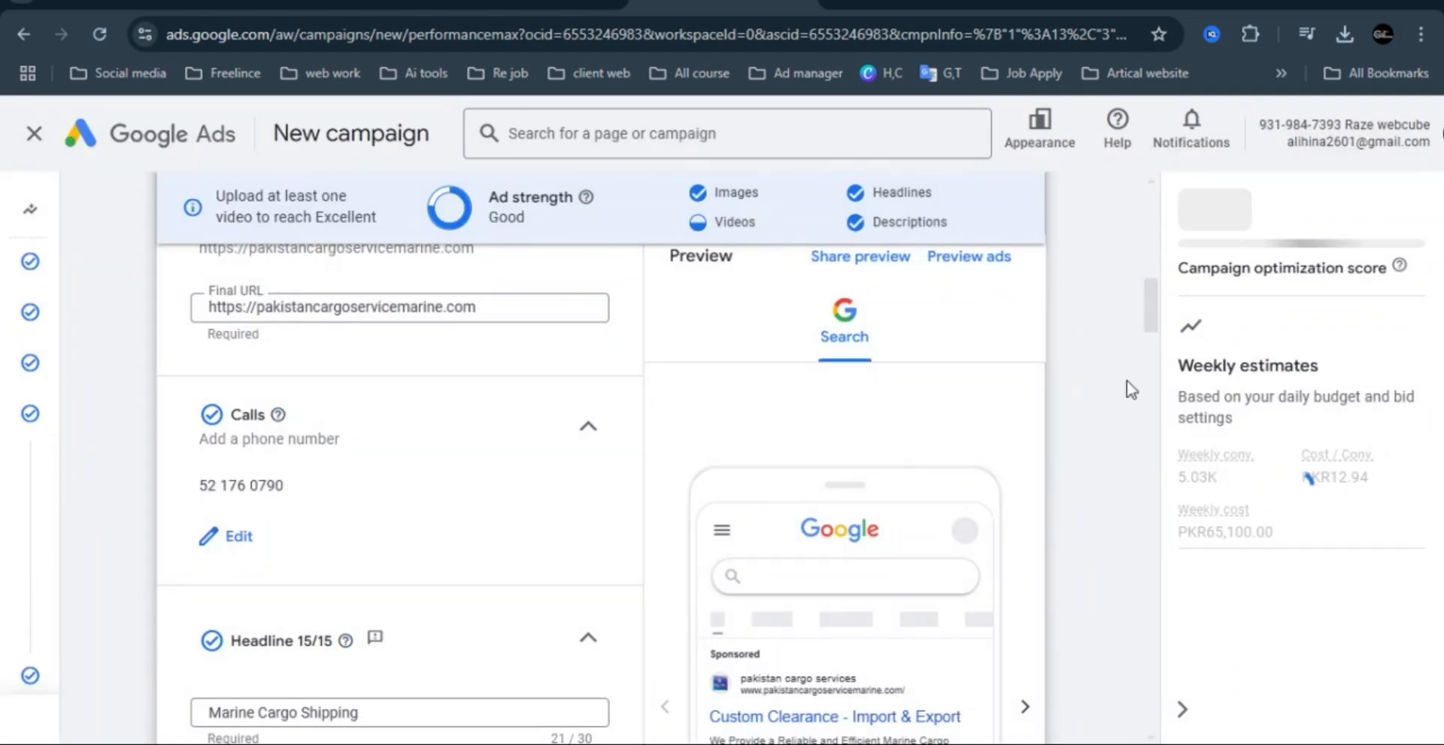
Continue to the Budget step, try to proceed to the summary, and cancel the identity confirmation.
left_click_drag(1149, 293, 1147, 703)
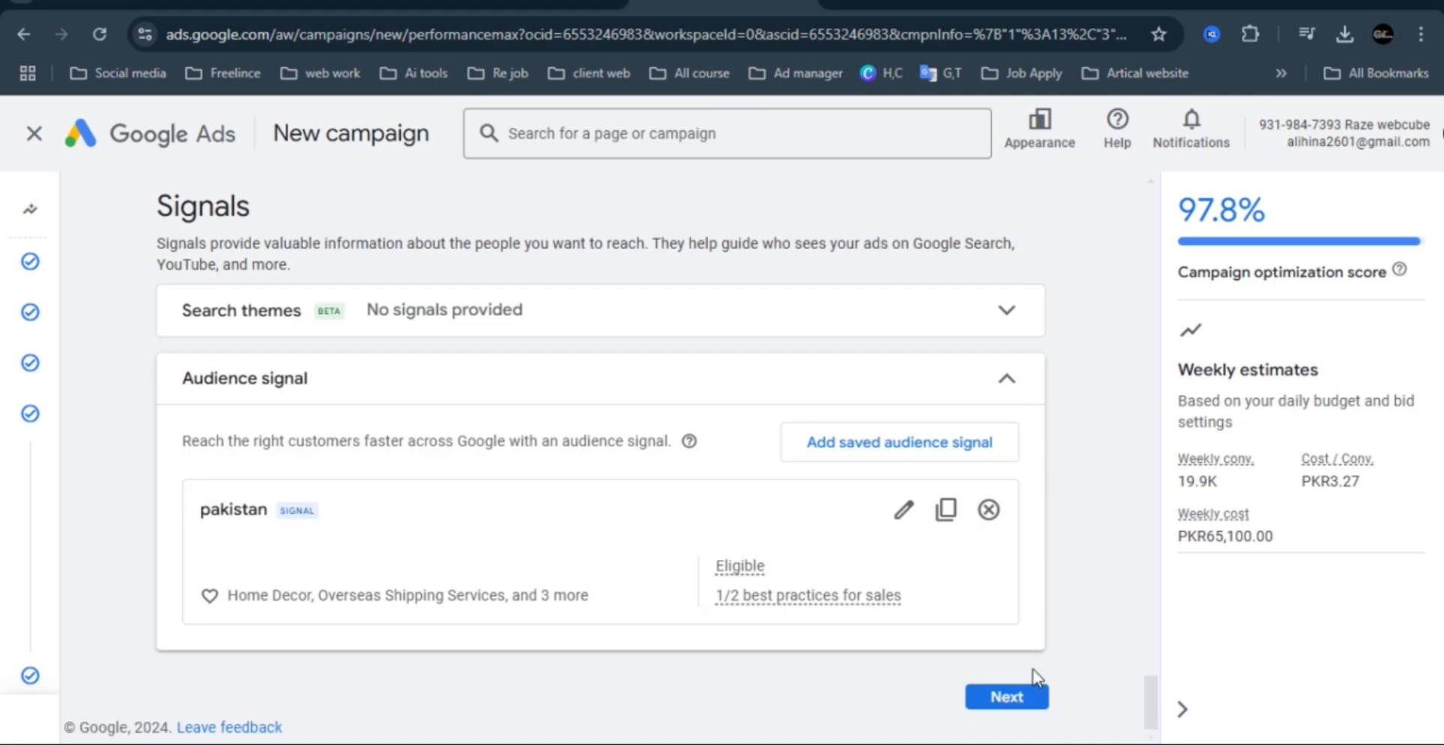
left_click(1008, 699)
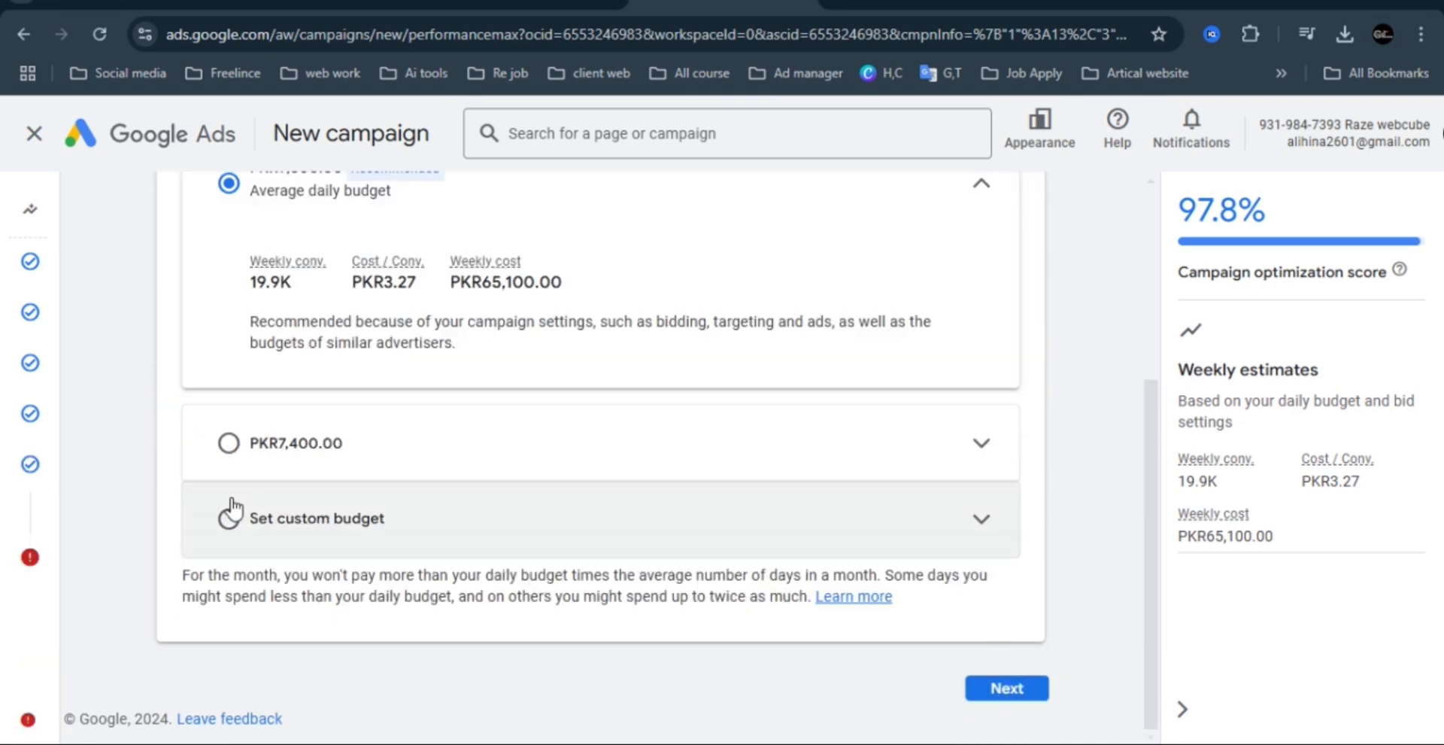
left_click(1008, 696)
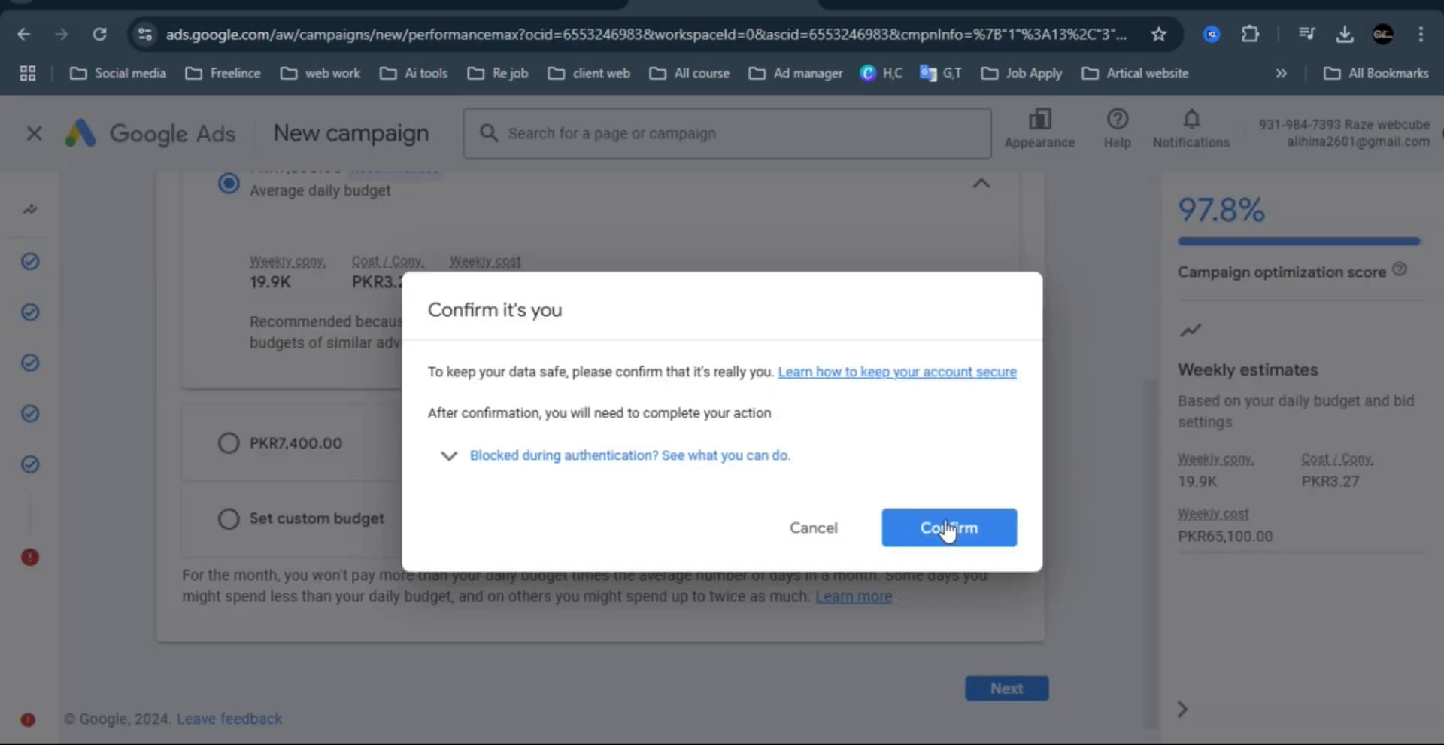
left_click(826, 532)
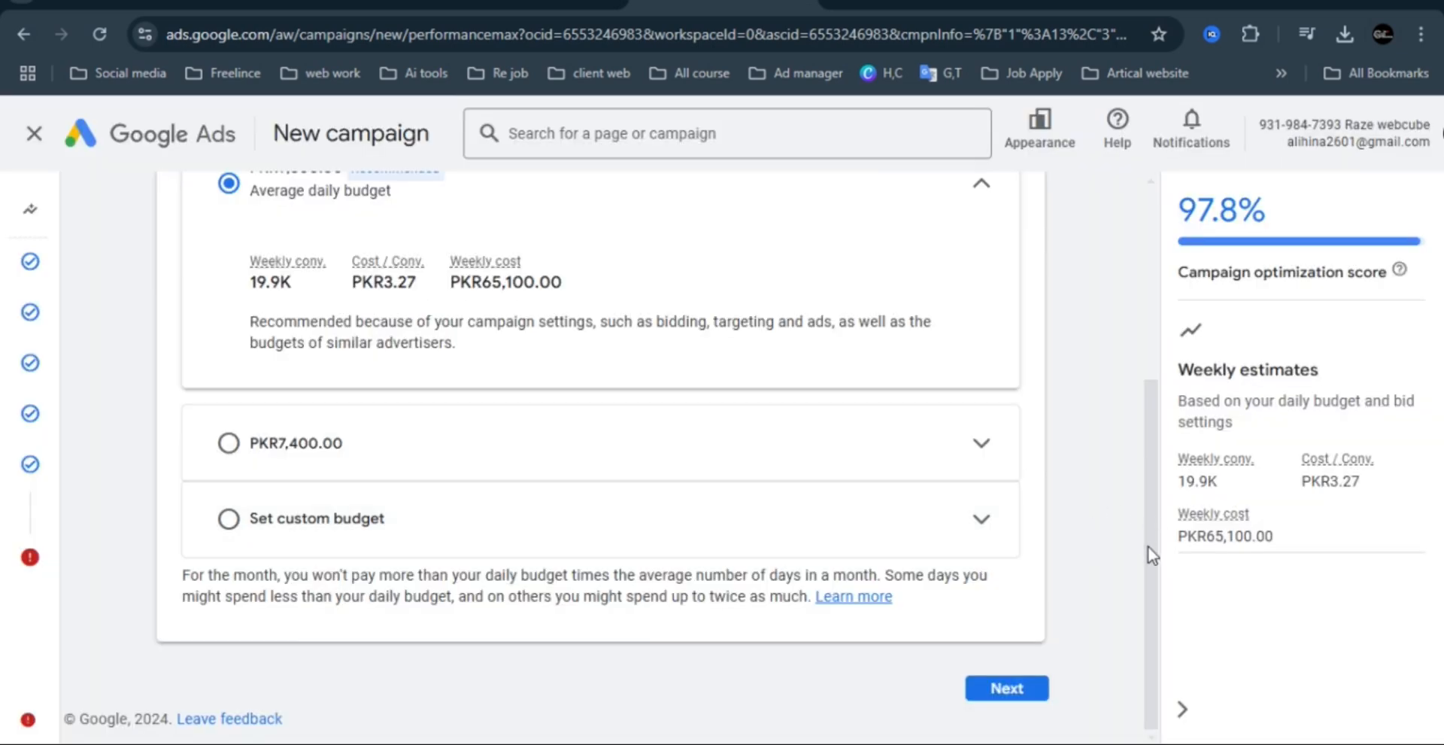
Choose a custom budget for the campaign and set its average daily amount to PKR5,000.00.
left_click_drag(1151, 557, 1139, 453)
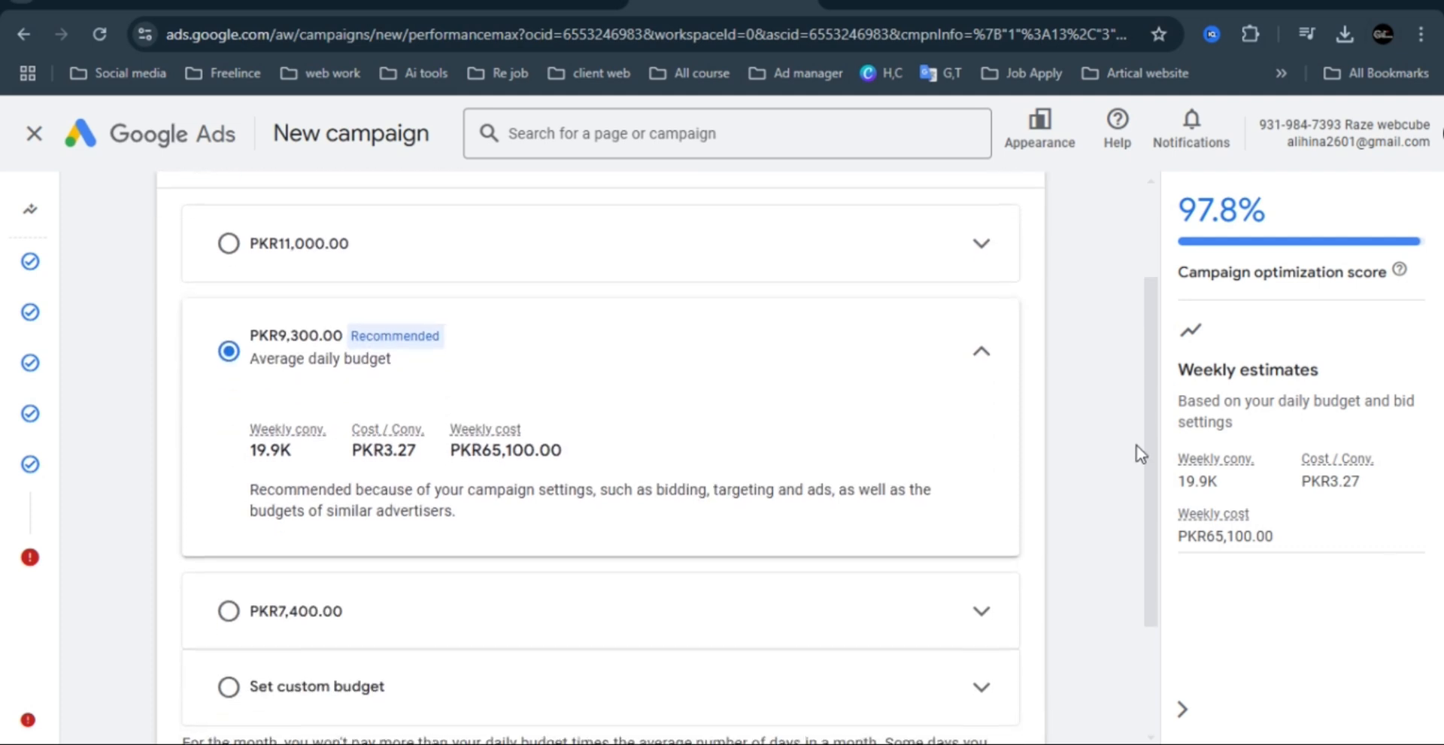
left_click(227, 685)
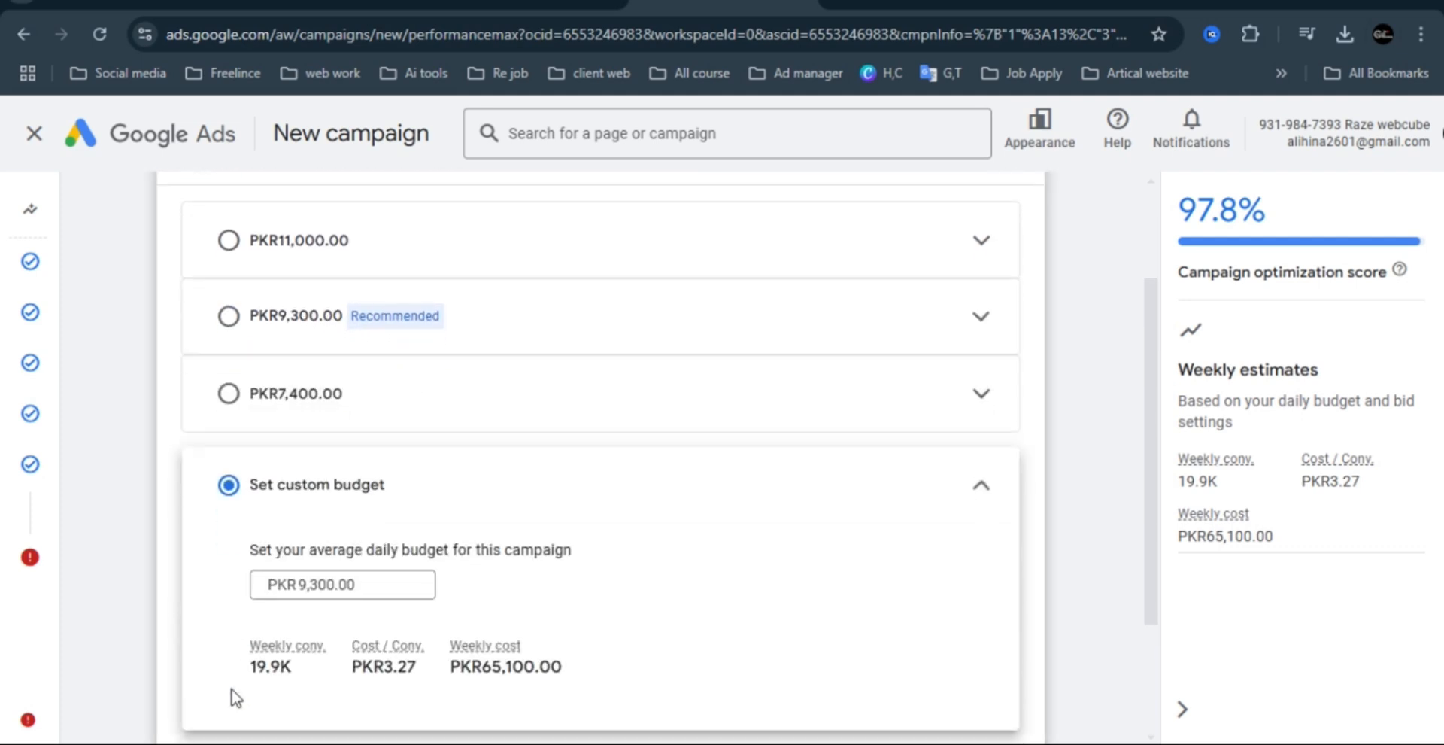
left_click(346, 587)
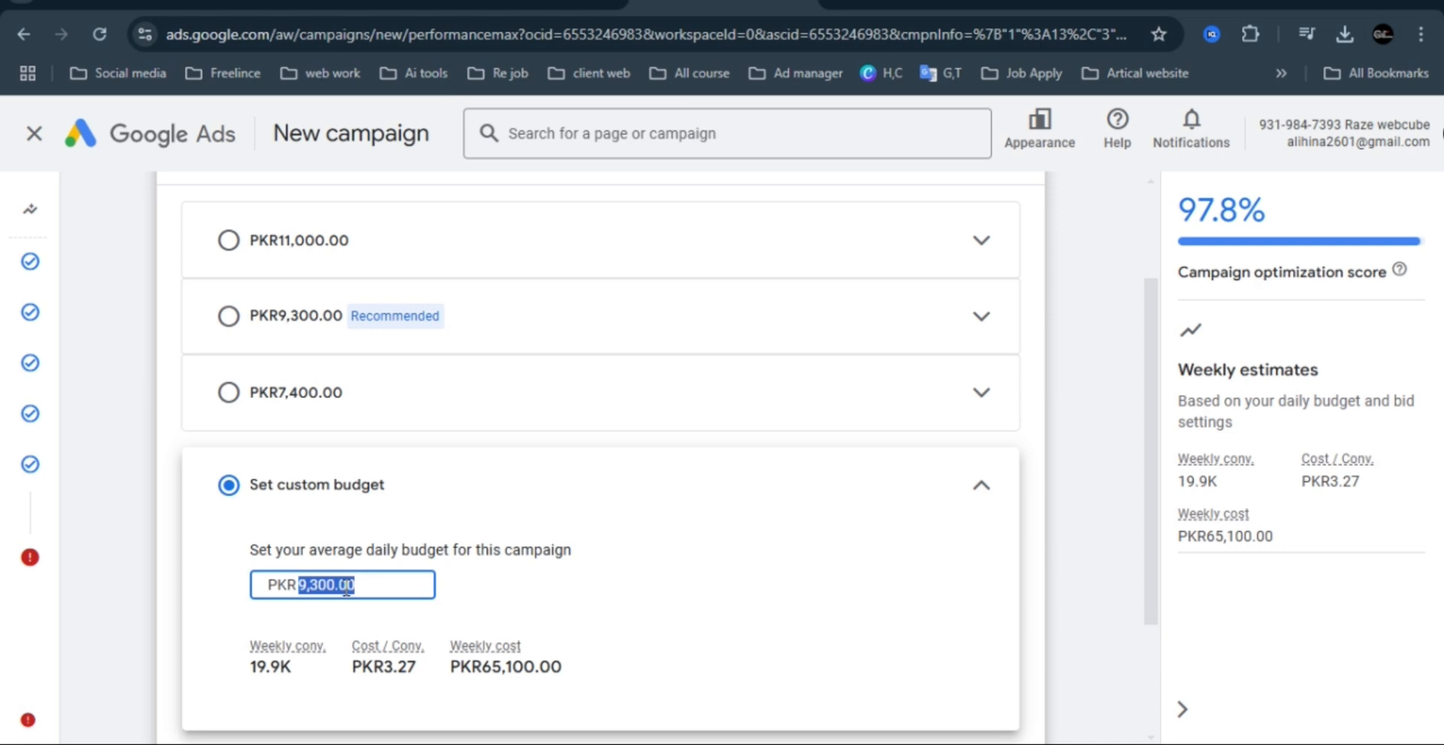
type("500")
left_click(1080, 519)
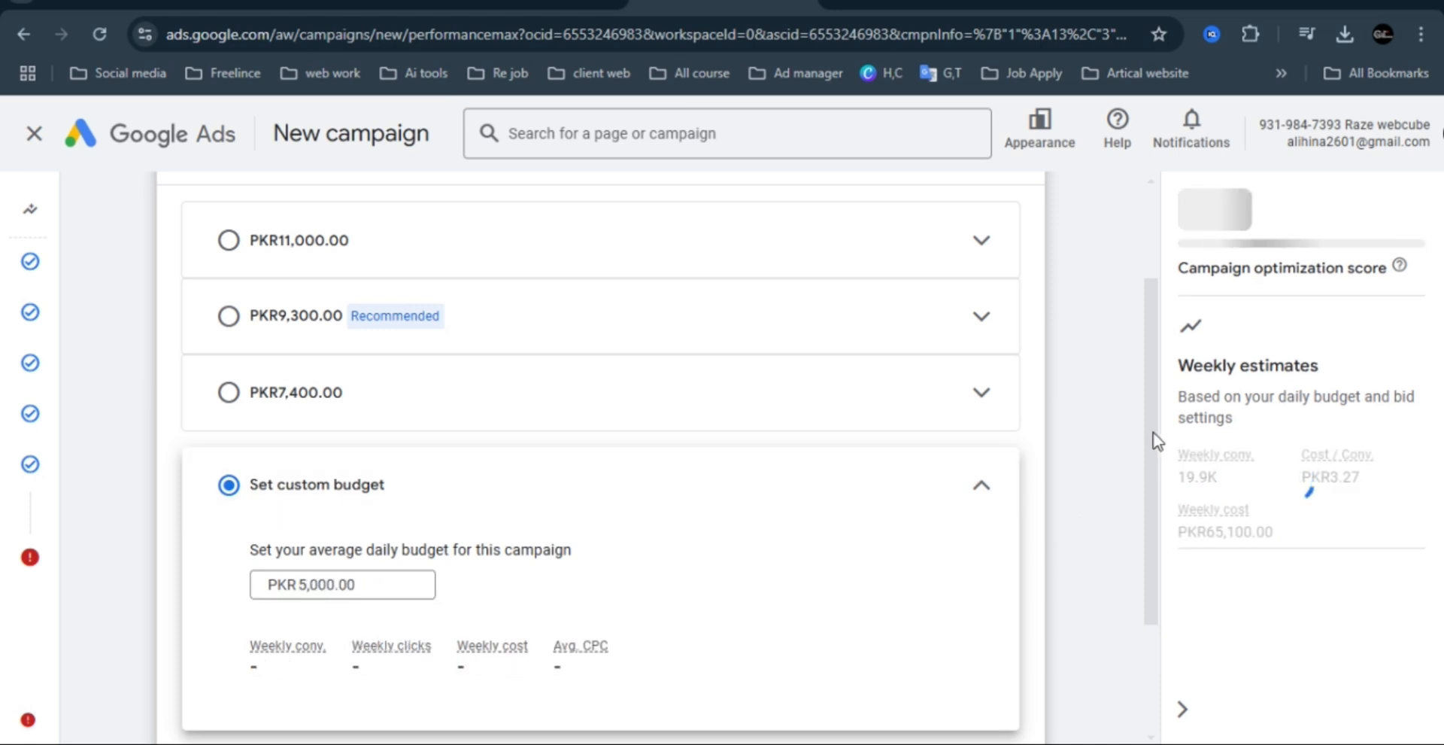
left_click_drag(1153, 434, 1156, 583)
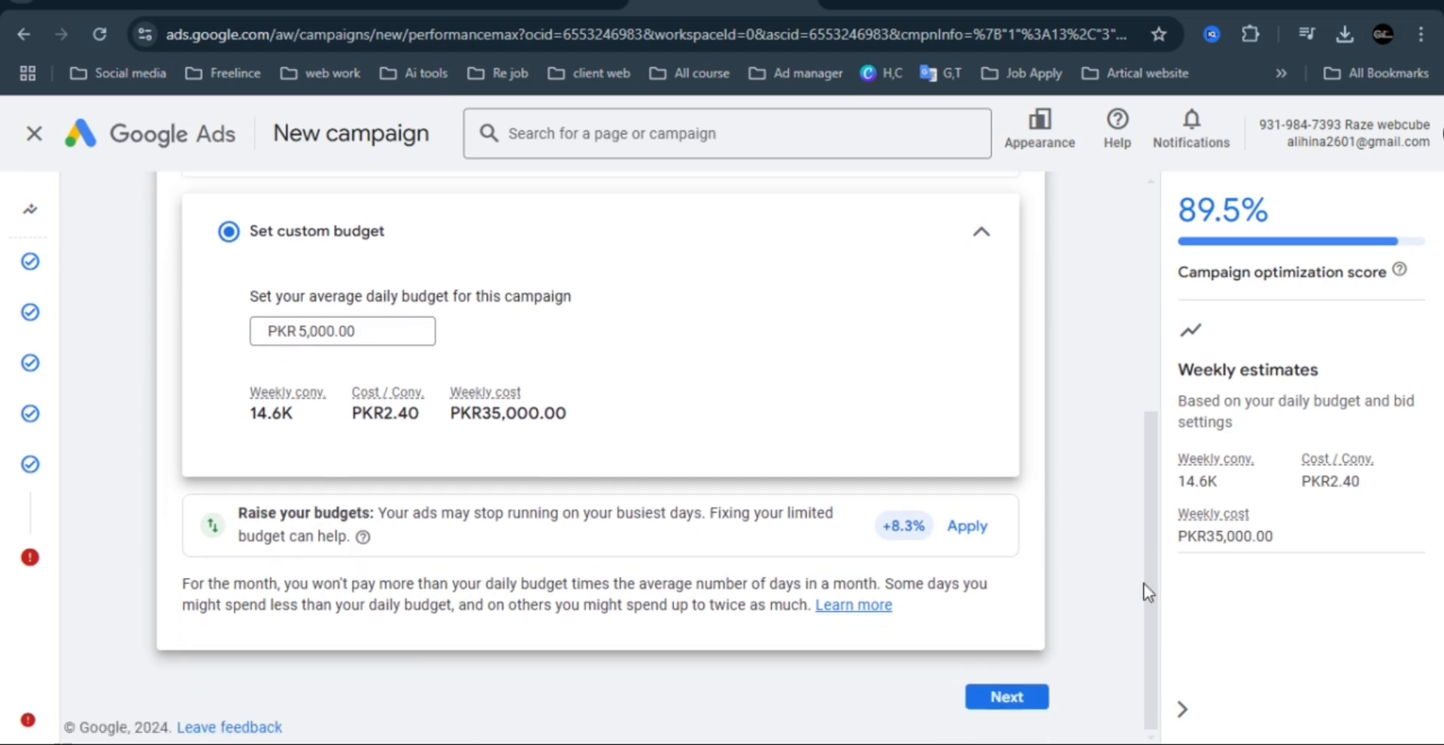
Continue to the campaign summary and review its overview, bidding, asset group and budget entries before publishing.
left_click(1006, 700)
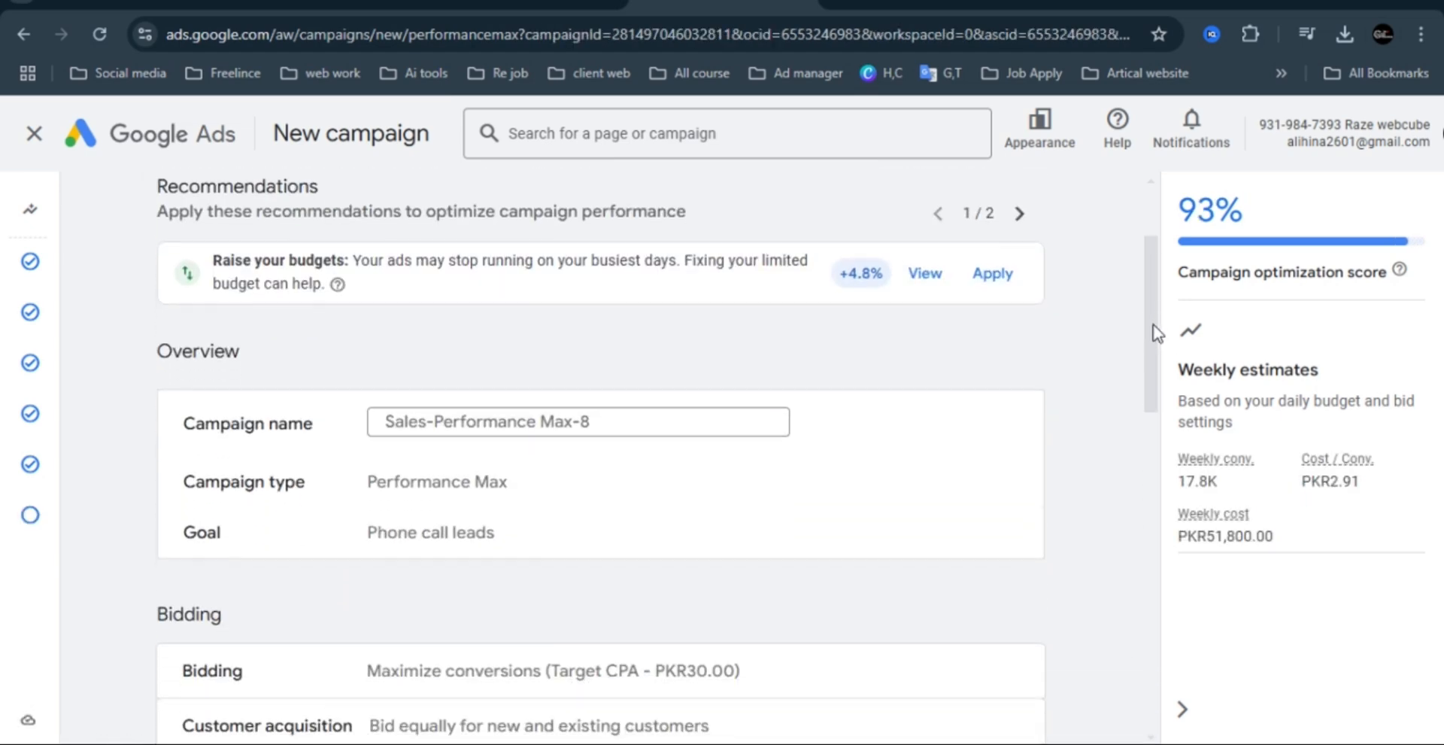
left_click_drag(1157, 333, 1126, 651)
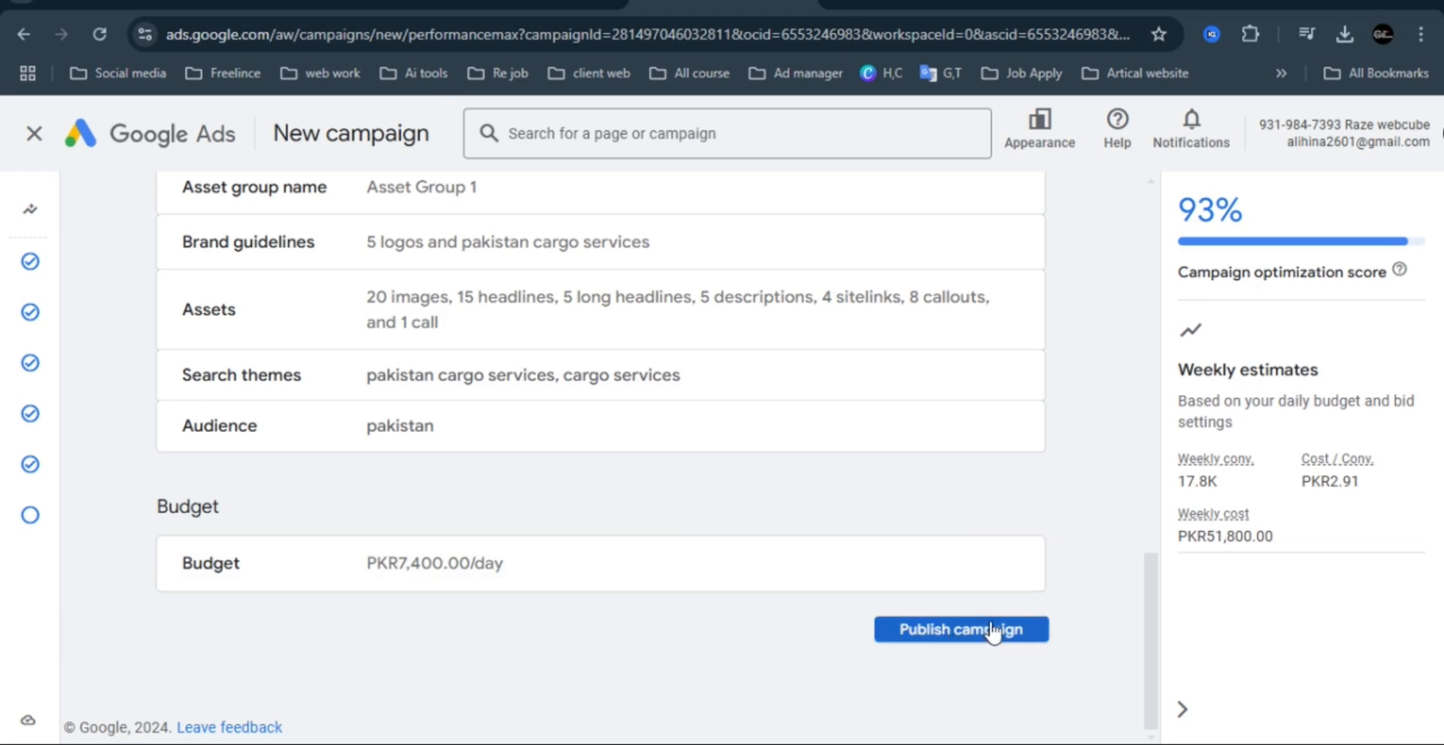
left_click_drag(1150, 623, 1162, 210)
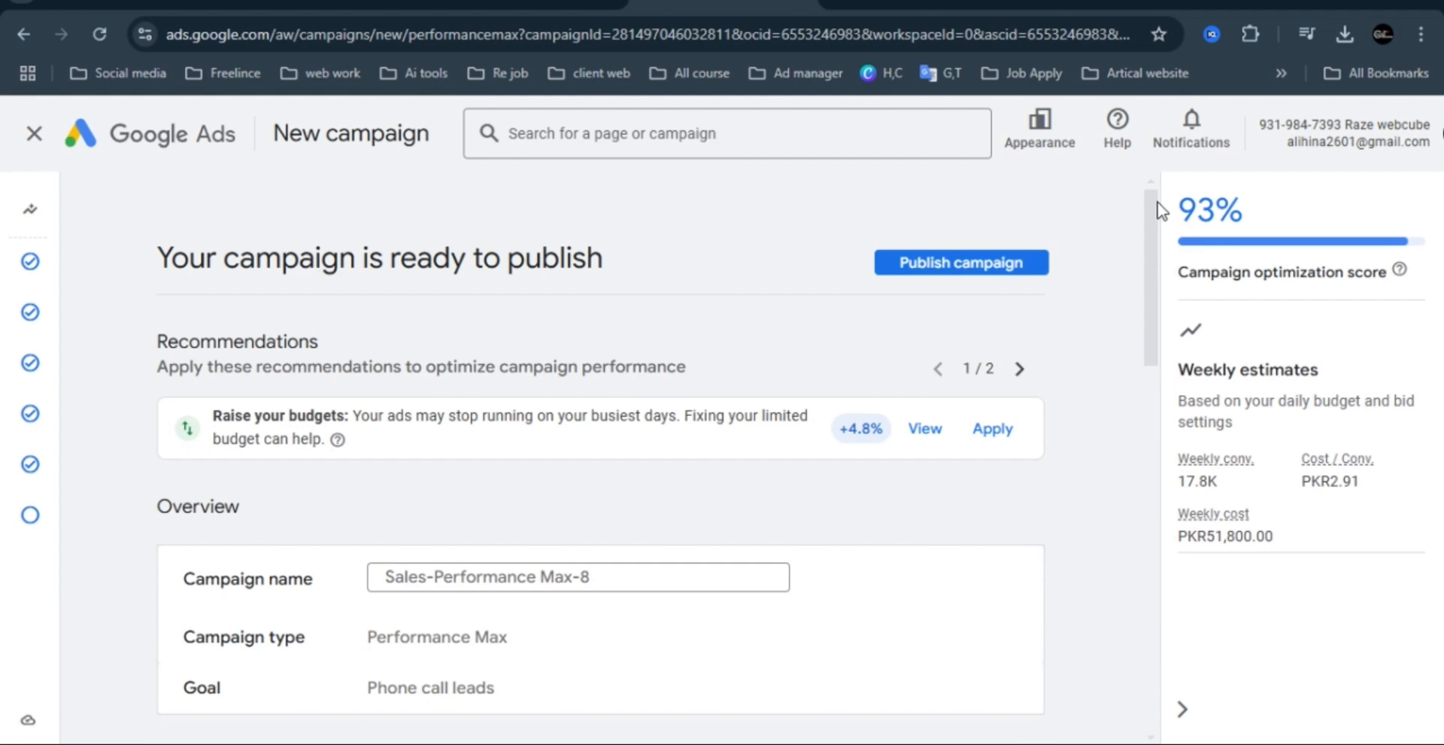